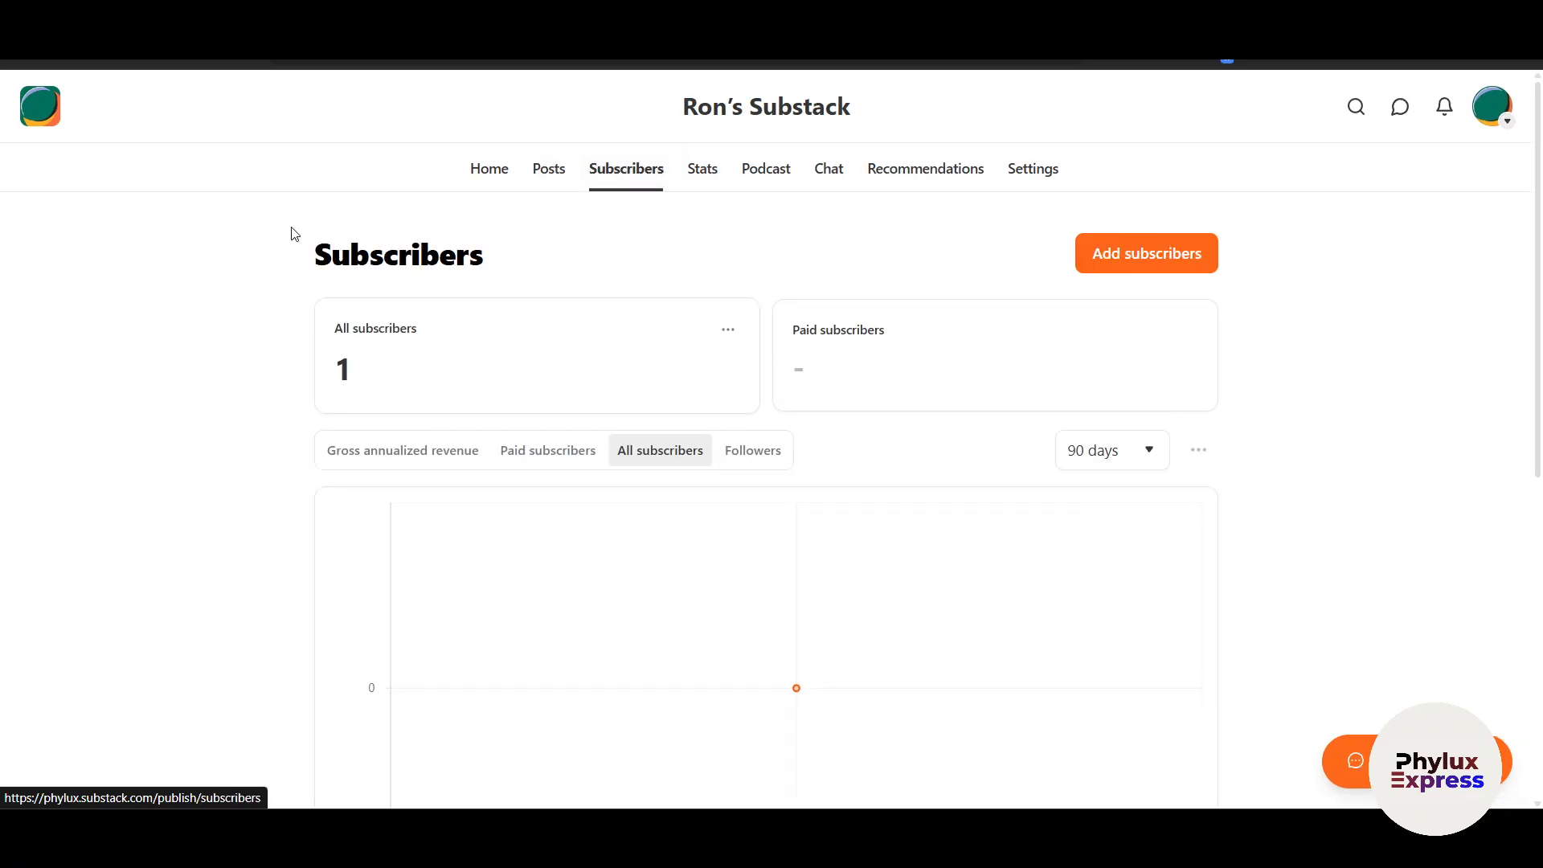
left_click_drag(305, 250, 517, 255)
left_click(1355, 466)
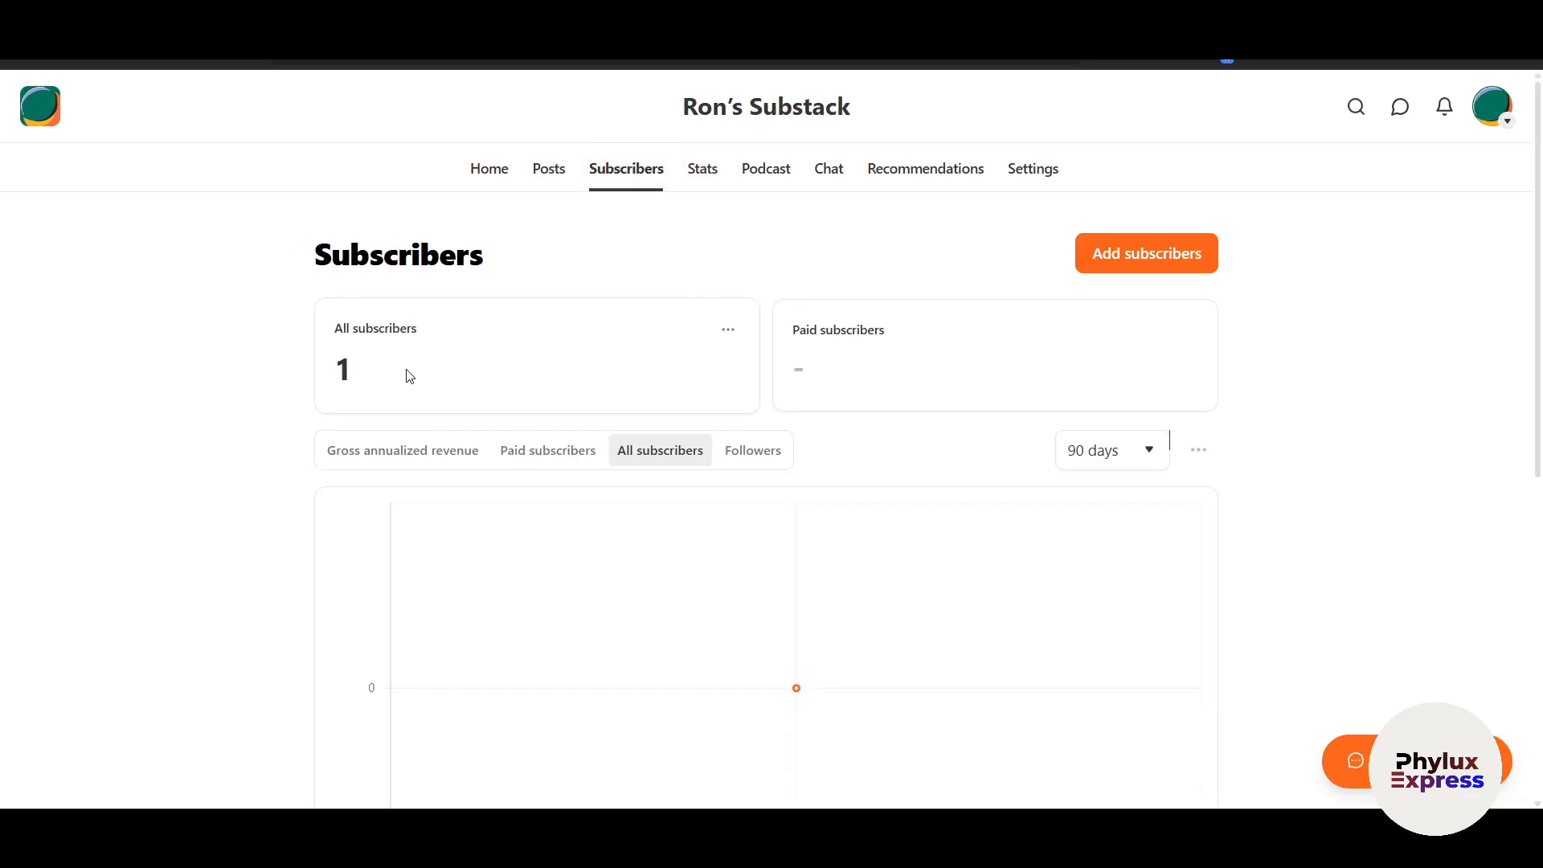
left_click_drag(434, 366, 190, 433)
left_click(189, 433)
View the subscriber charts for gross annualized revenue, paid subscribers, all subscribers and followers in turn
scroll(1384, 530, "down", 3)
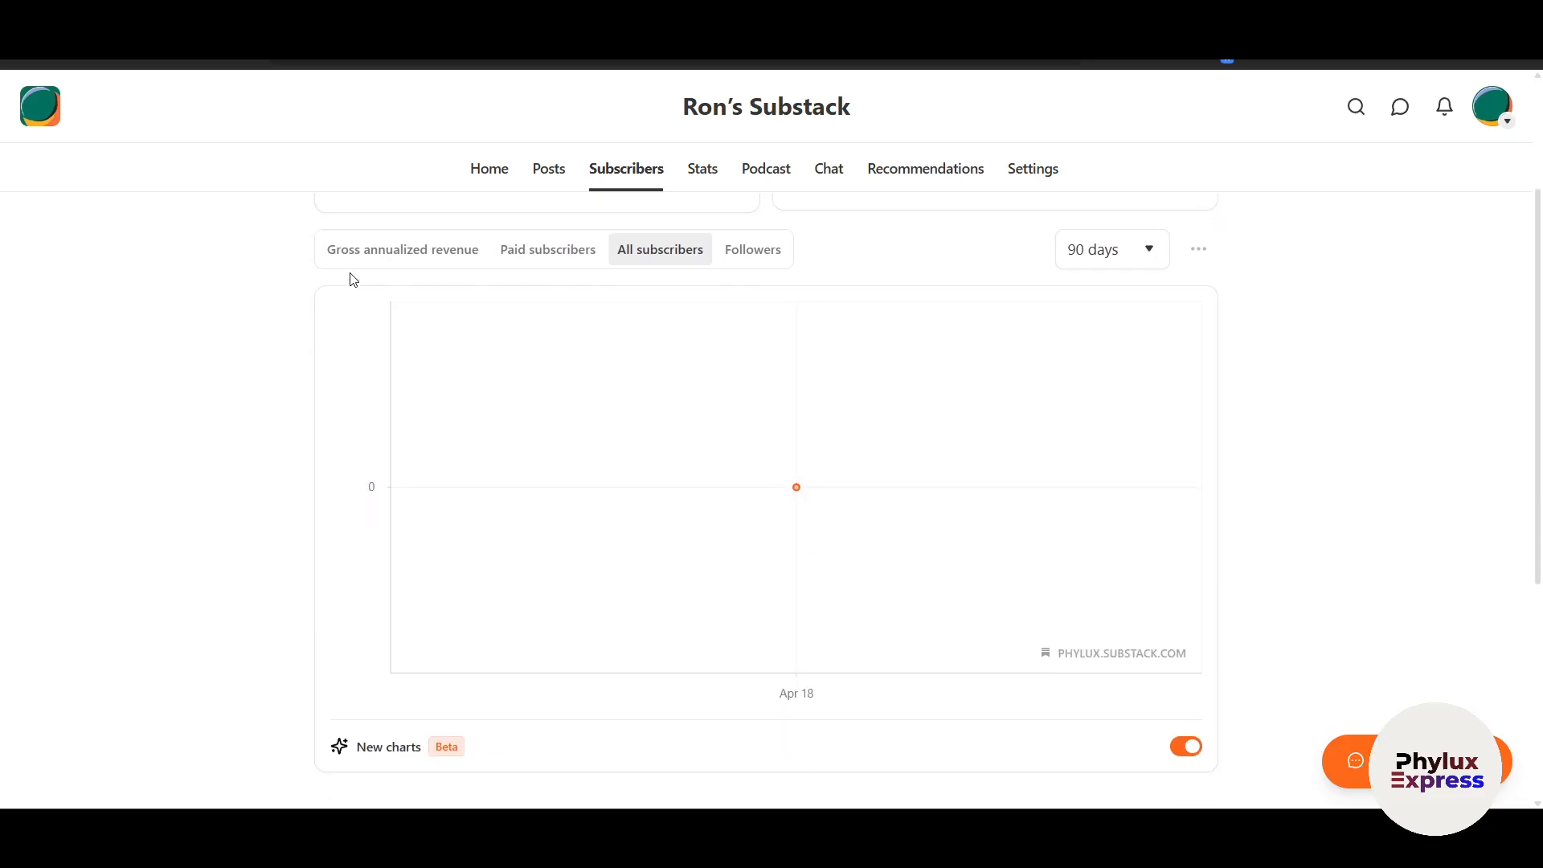
left_click(417, 258)
scroll(571, 386, "up", 1)
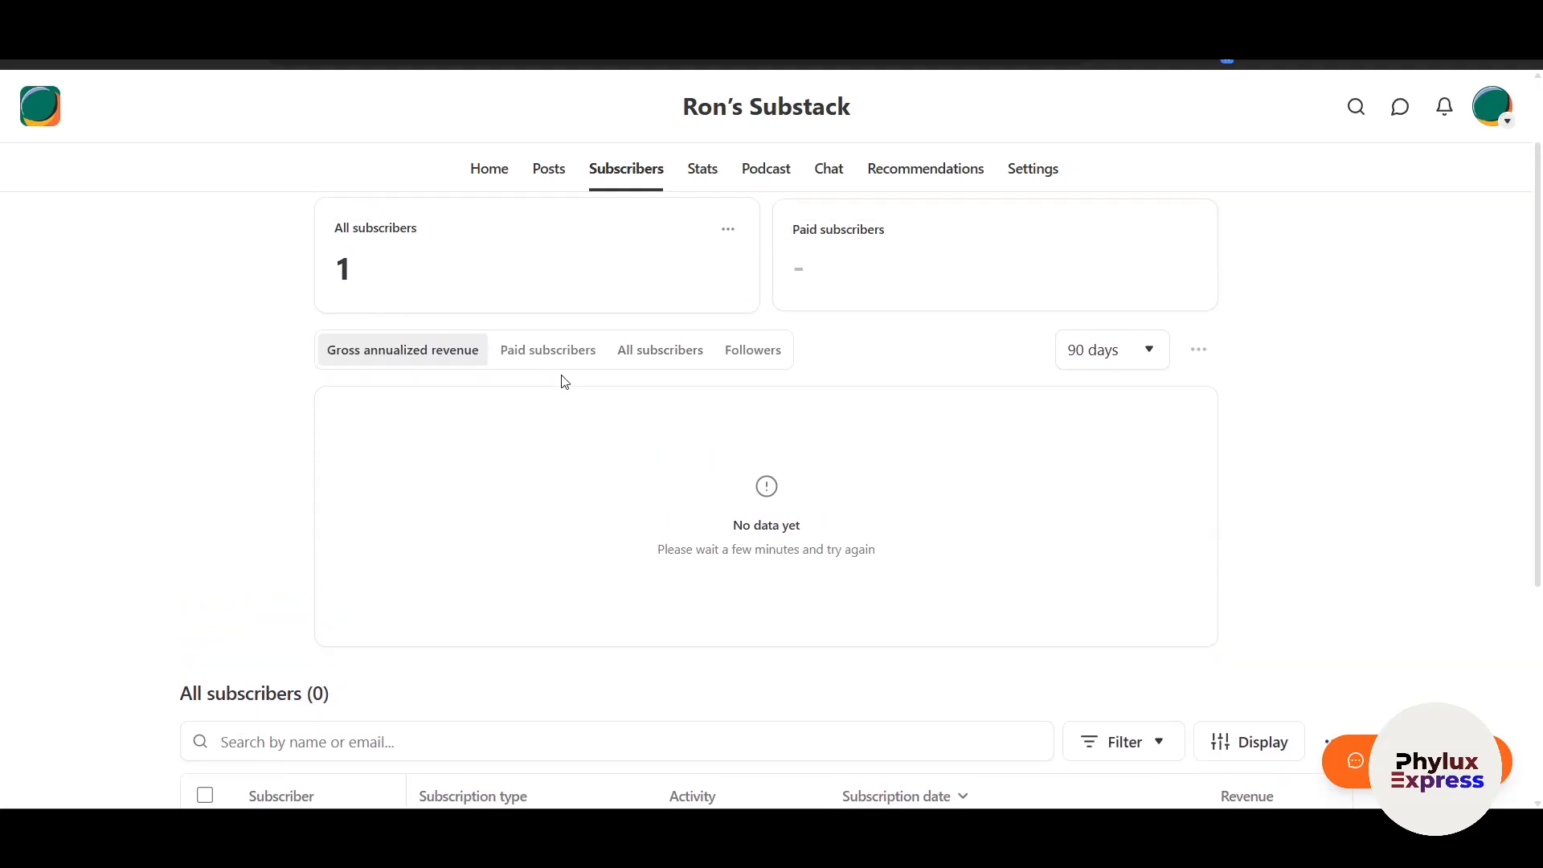
left_click(550, 358)
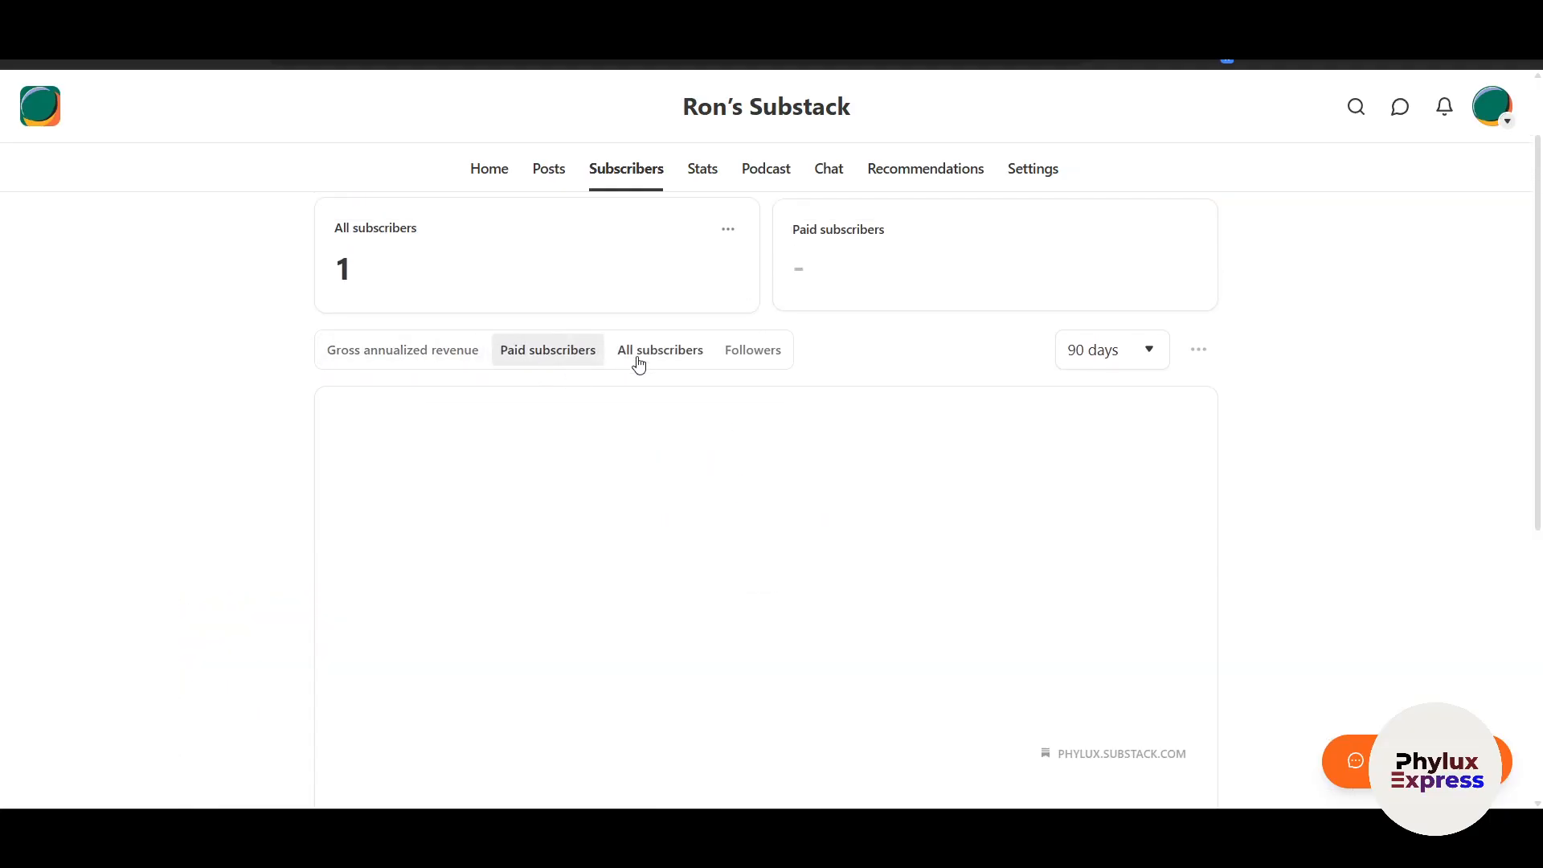
left_click(652, 355)
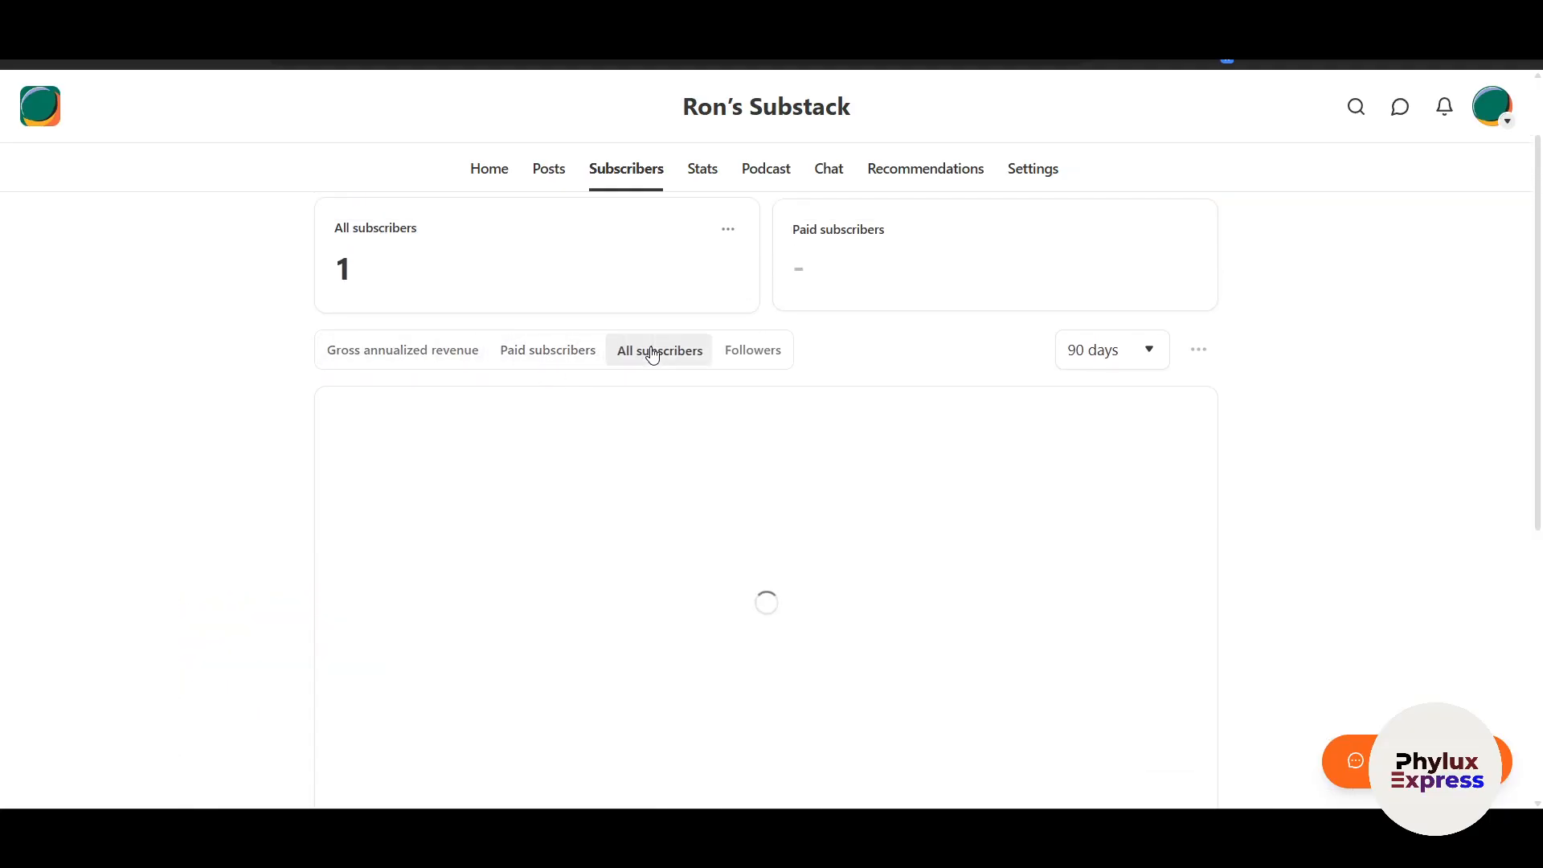
left_click(755, 352)
Look over the subscriber list below the followers chart
scroll(270, 540, "down", 1)
scroll(270, 539, "down", 5)
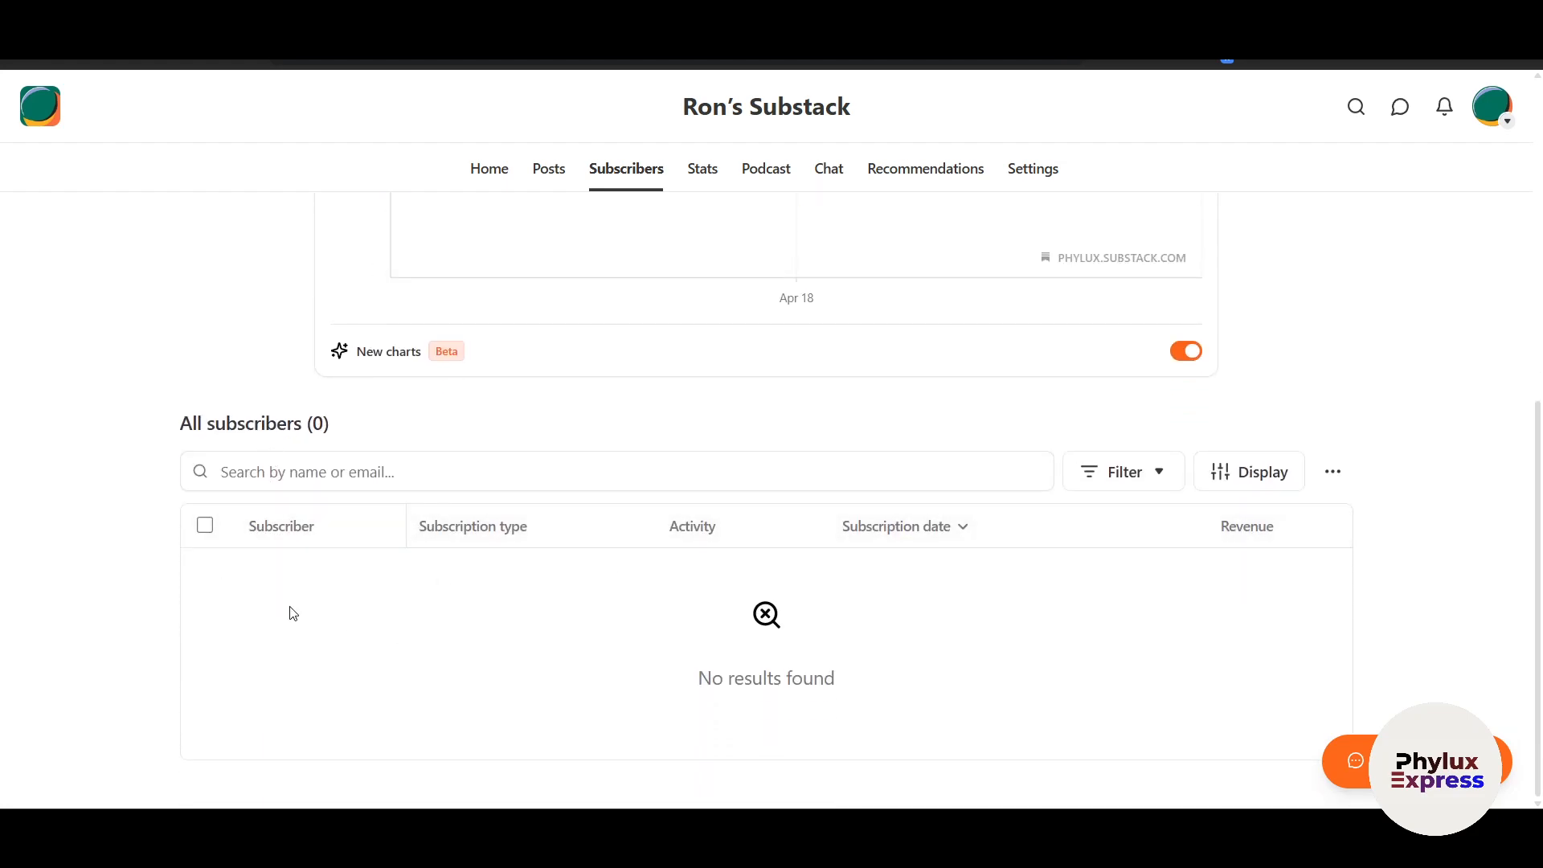
scroll(710, 623, "up", 6)
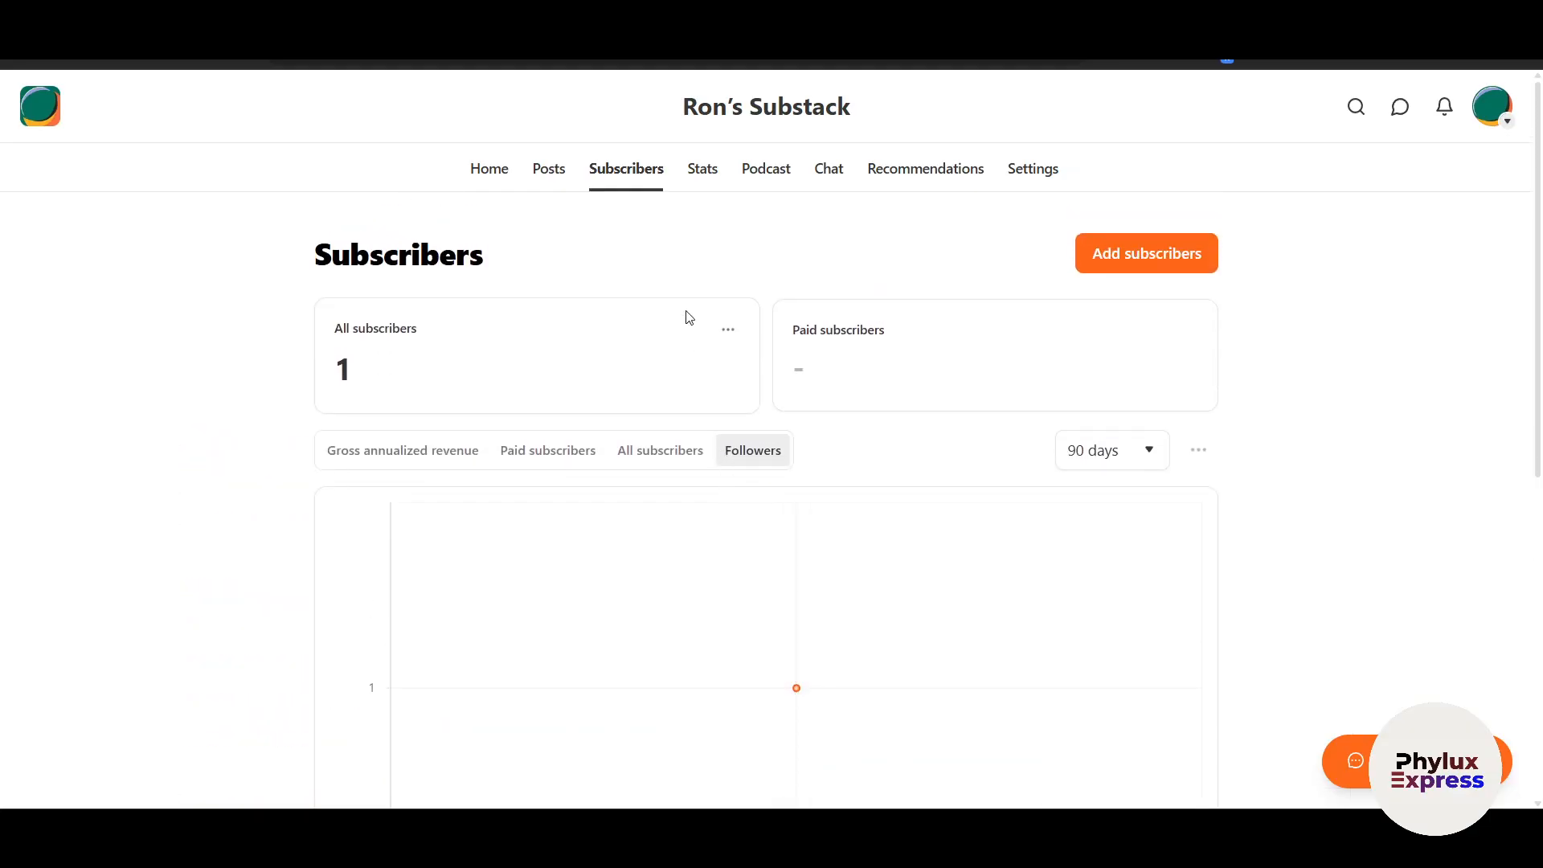
Open the publication's stats and set the network effect period to 30 days
left_click(685, 182)
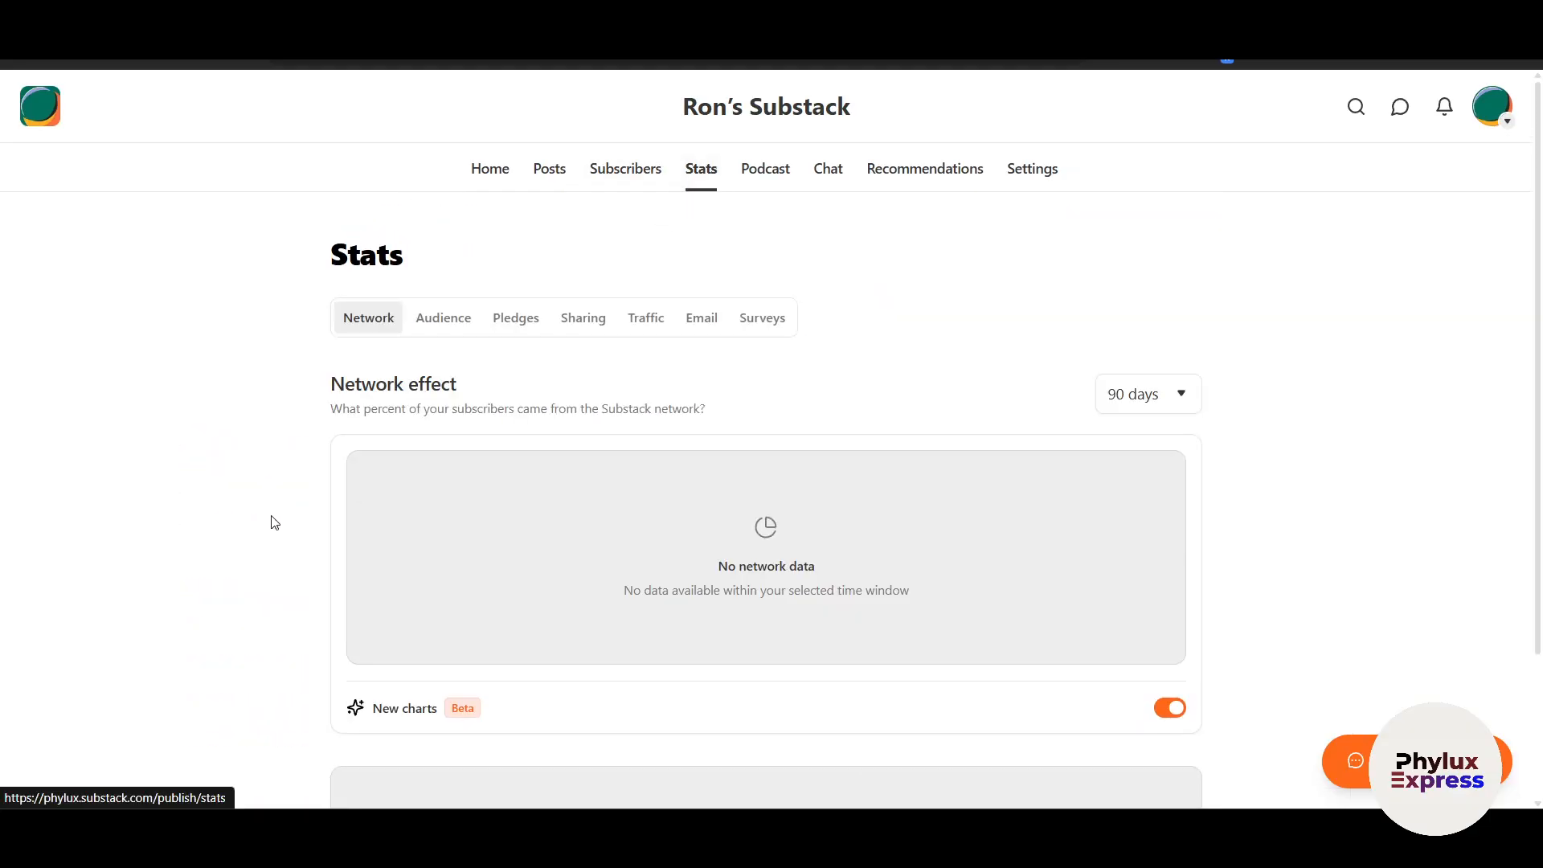
scroll(271, 521, "down", 1)
scroll(274, 522, "up", 1)
left_click(1154, 397)
left_click(1148, 432)
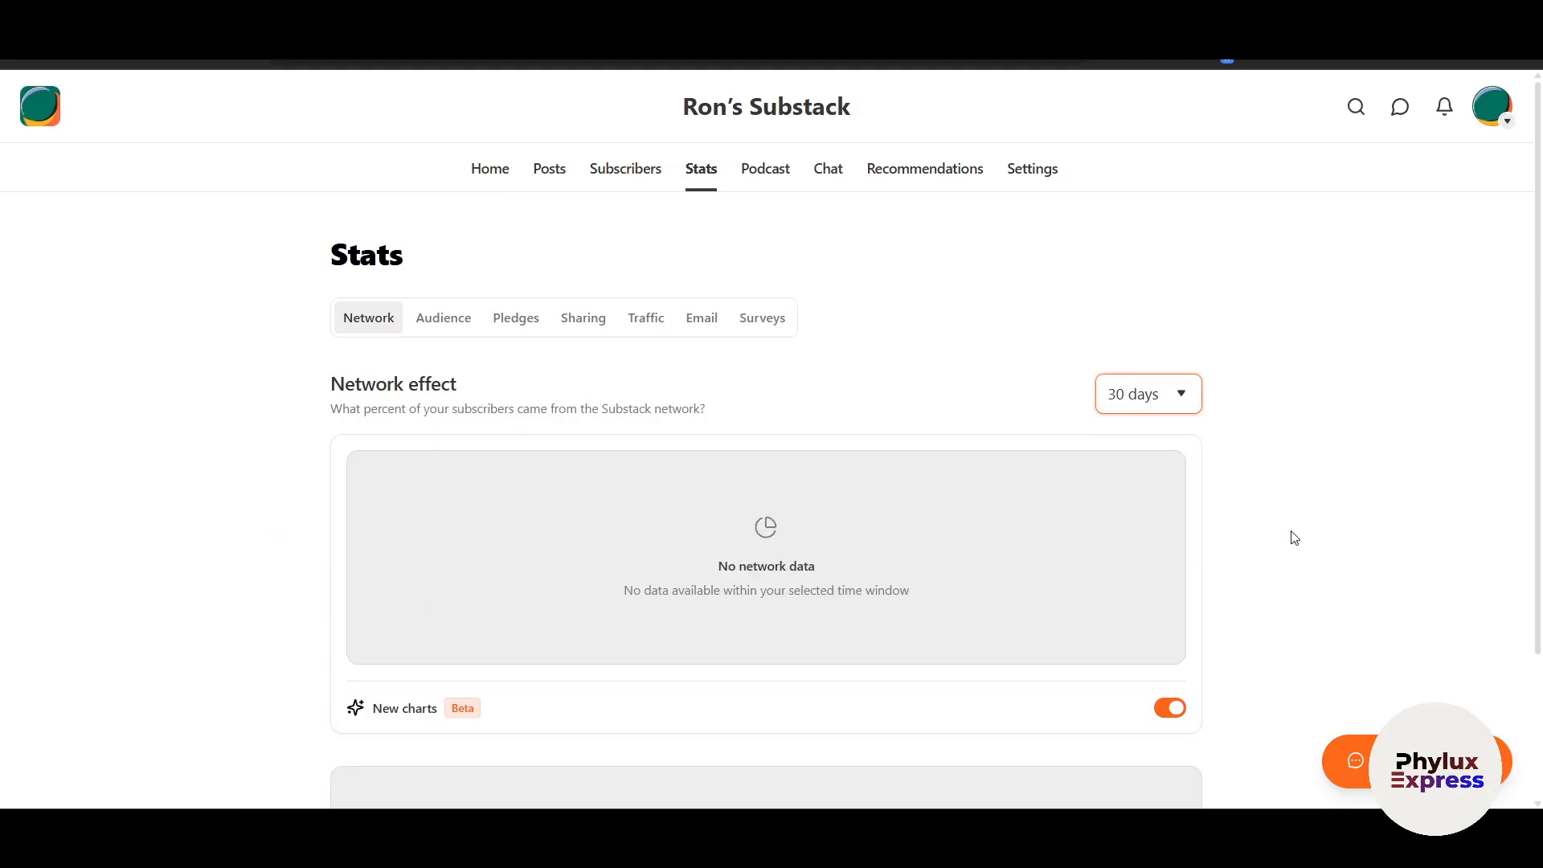
scroll(1318, 570, "down", 2)
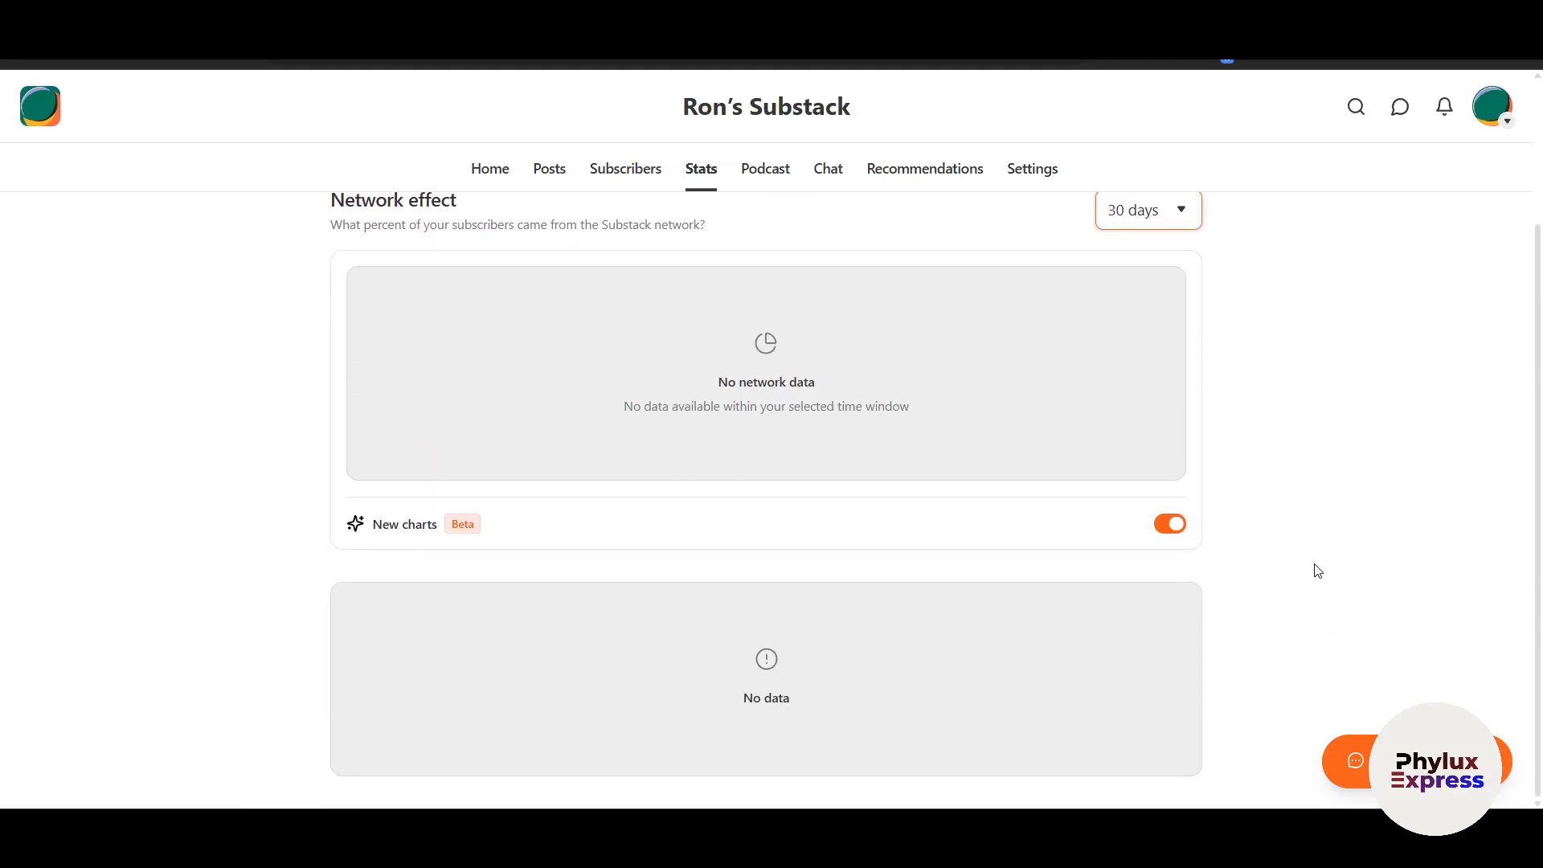
scroll(1318, 571, "up", 2)
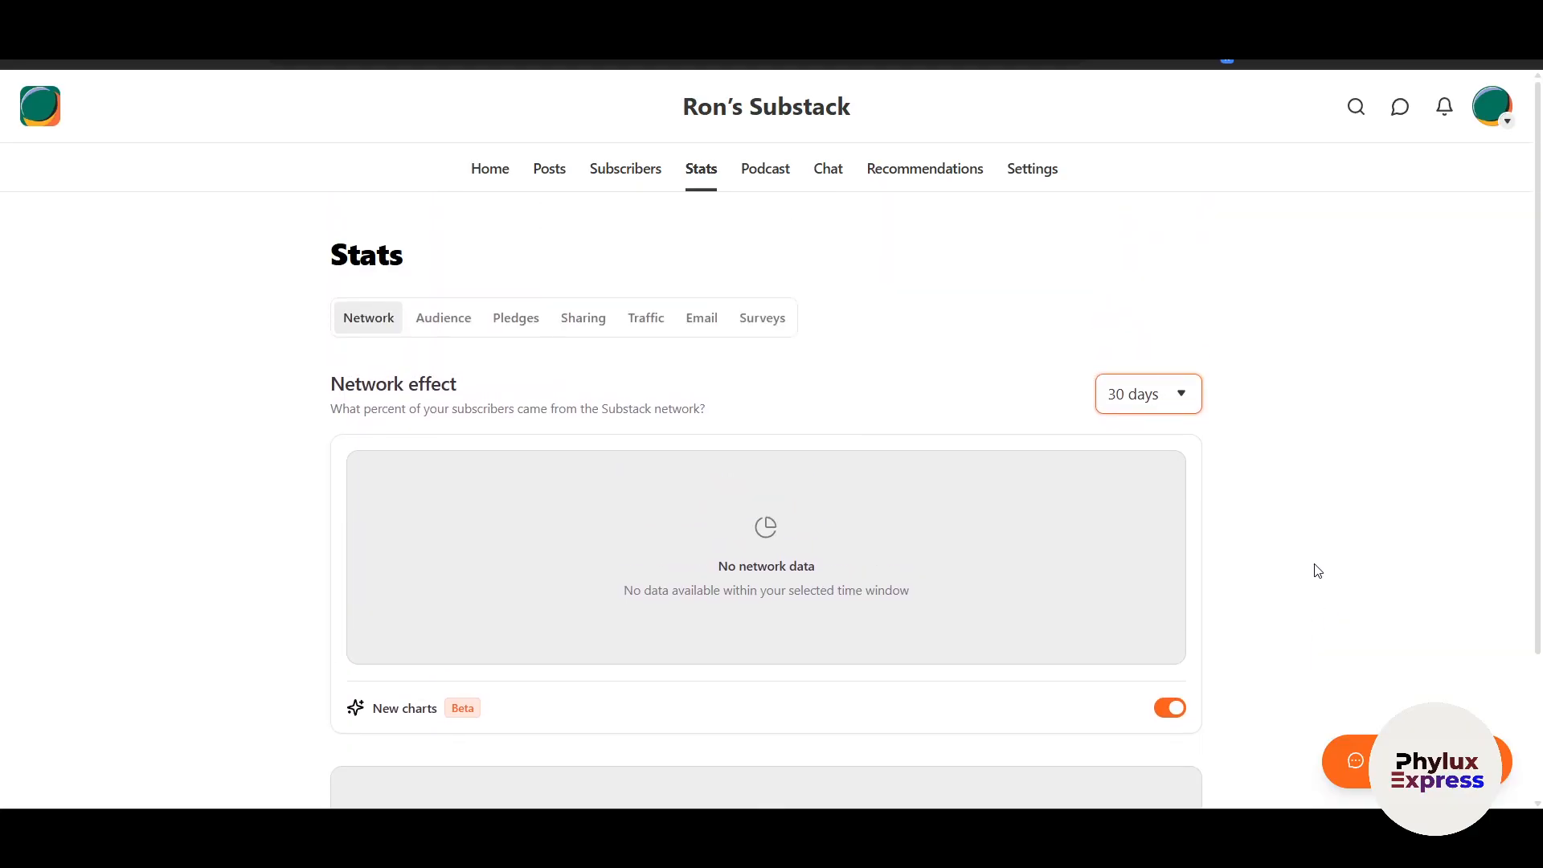
Show the audience stats and set the audience location map to Global
left_click(439, 326)
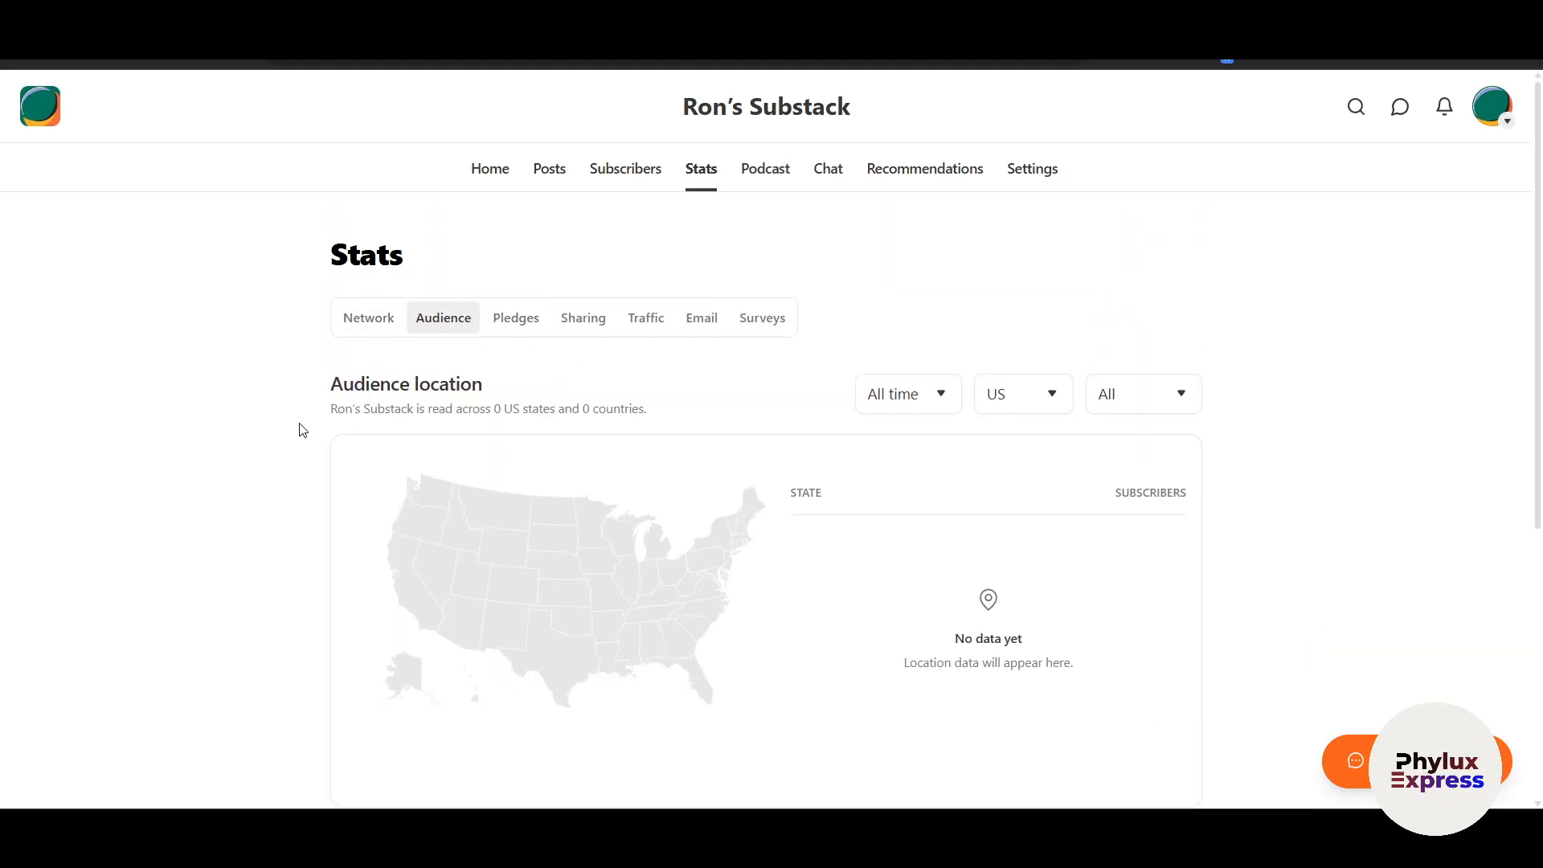
scroll(271, 541, "down", 1)
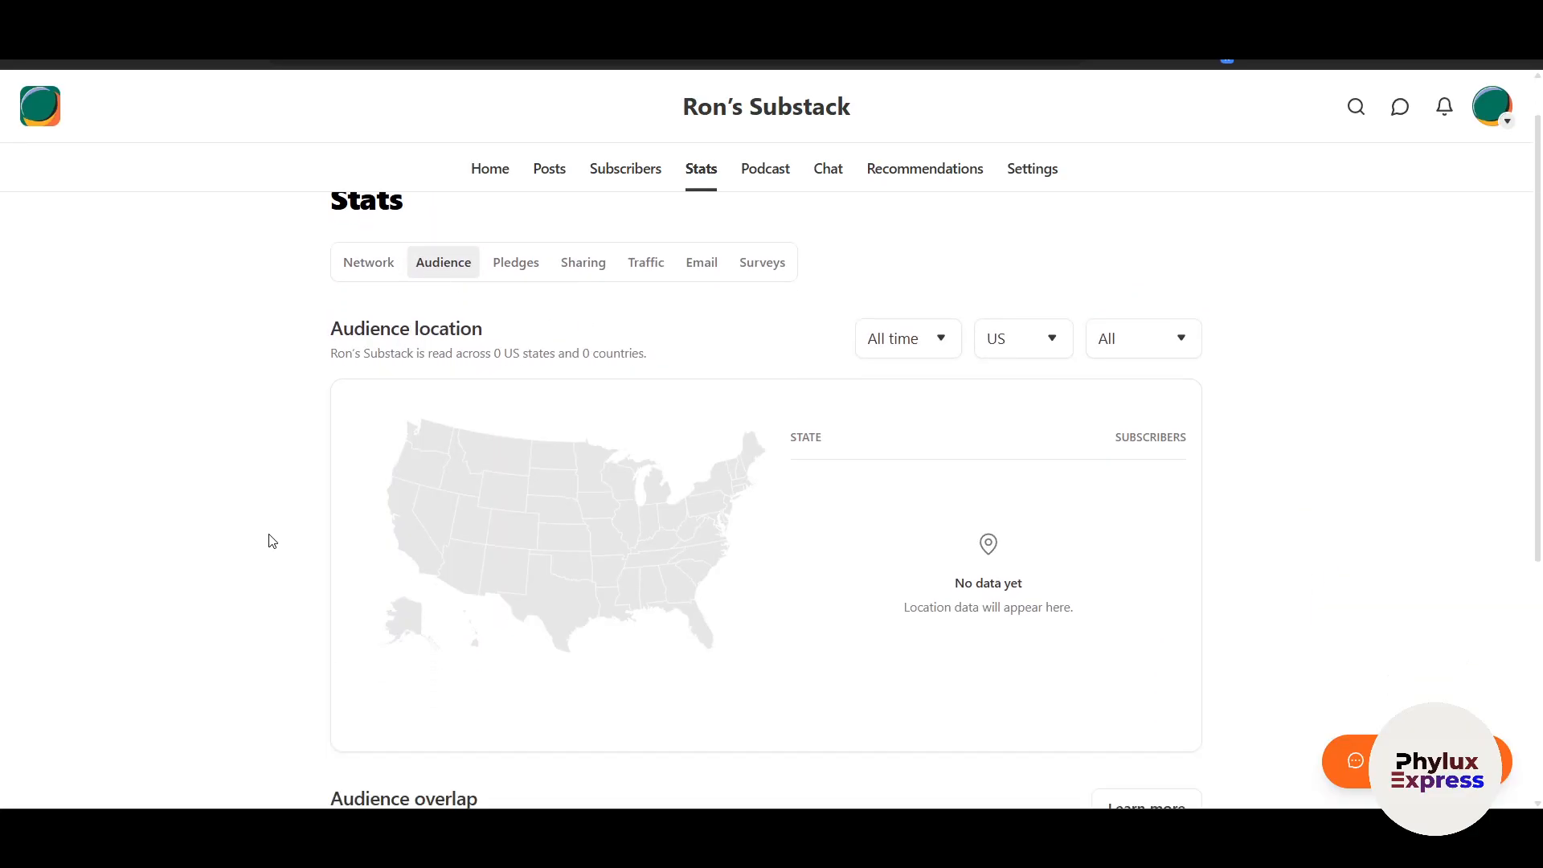
scroll(271, 541, "up", 1)
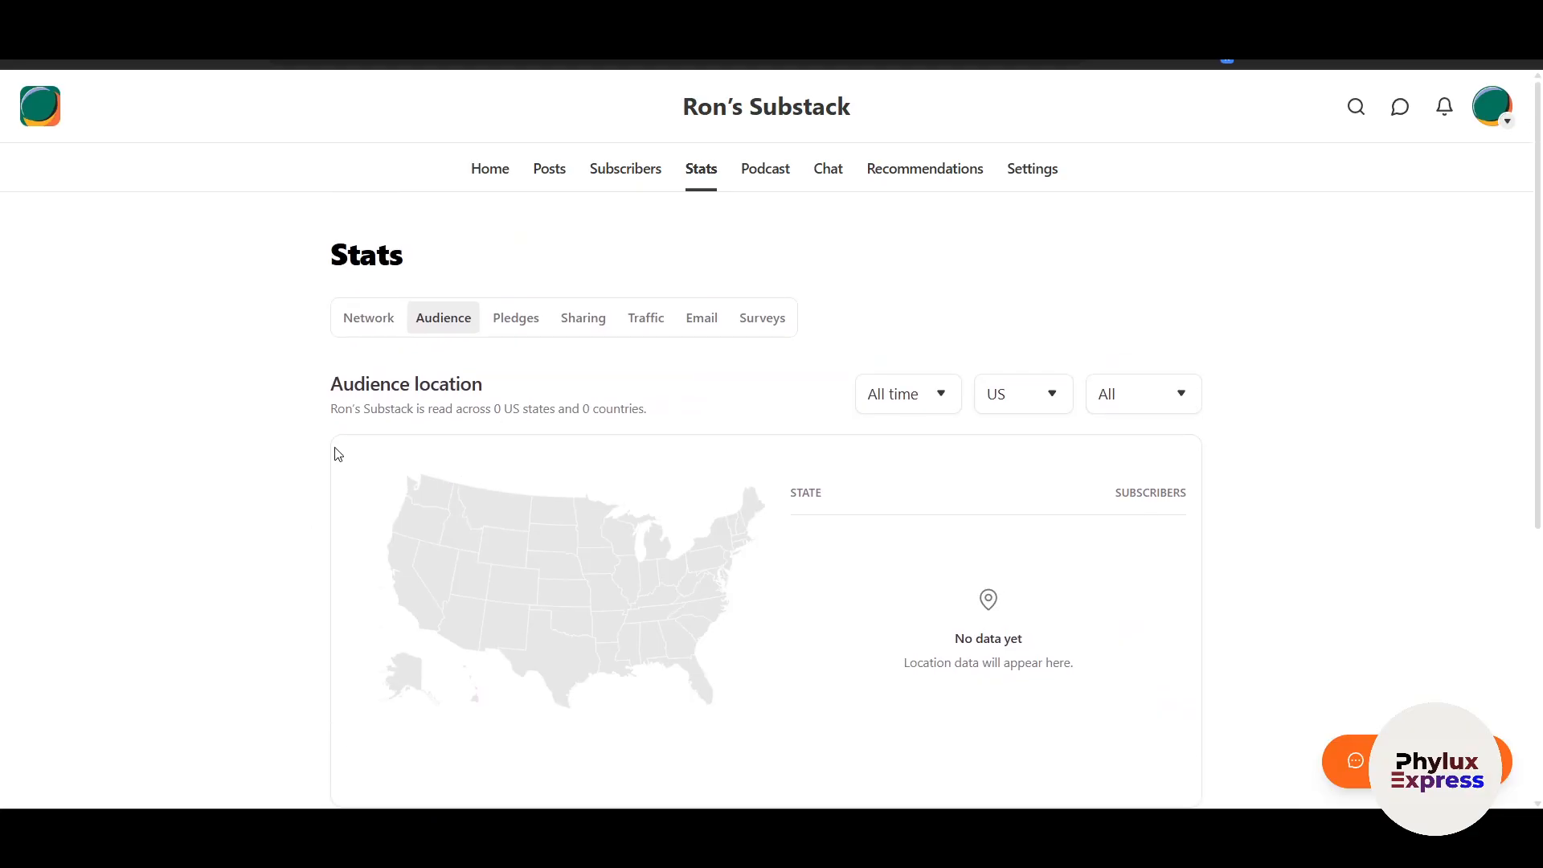
left_click(1017, 405)
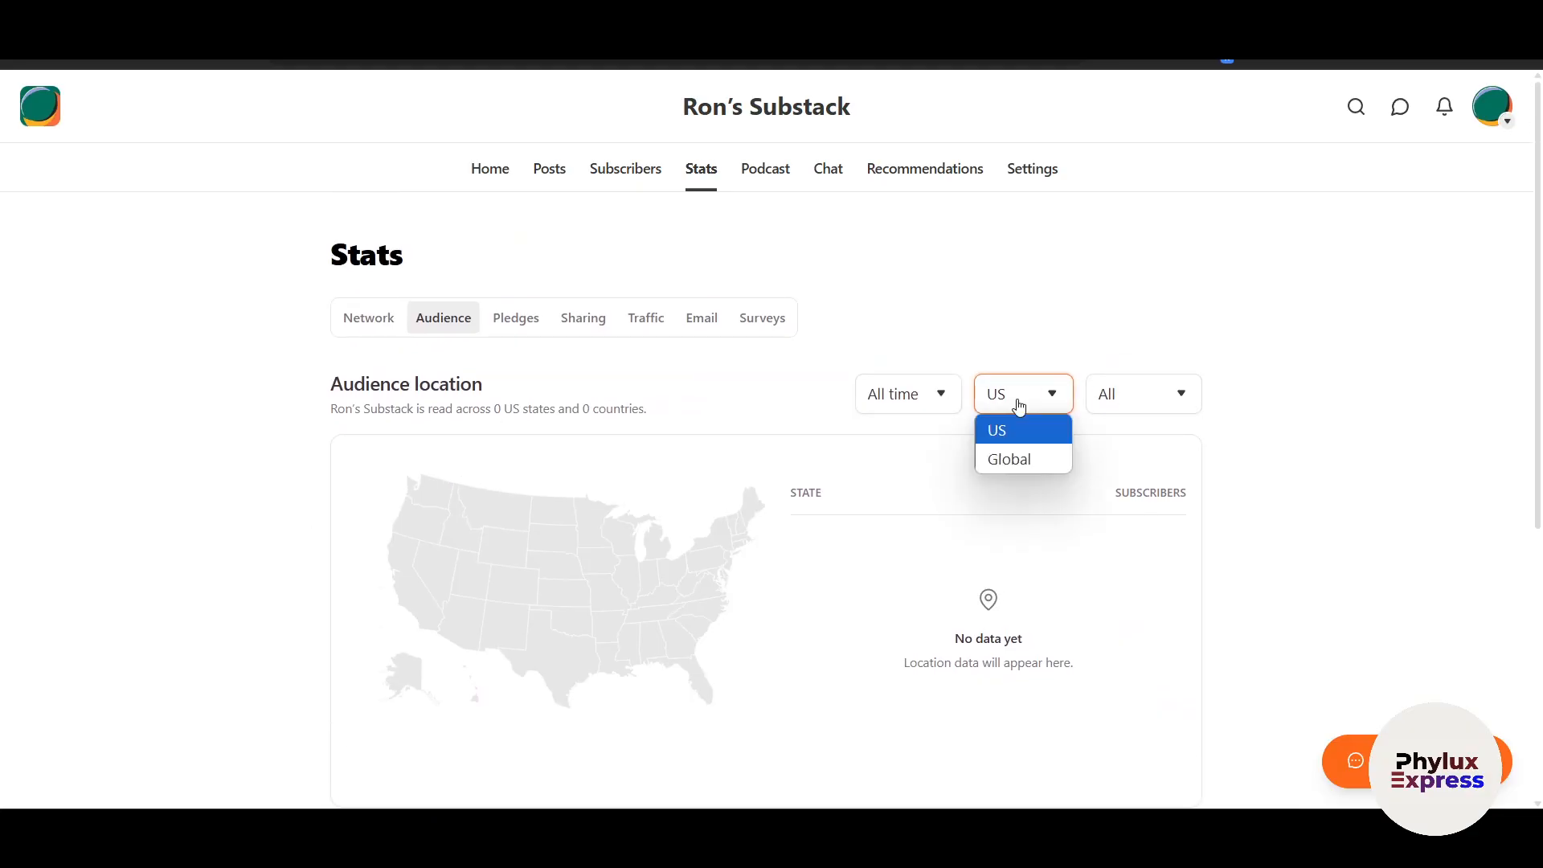
left_click(1018, 459)
scroll(373, 541, "down", 2)
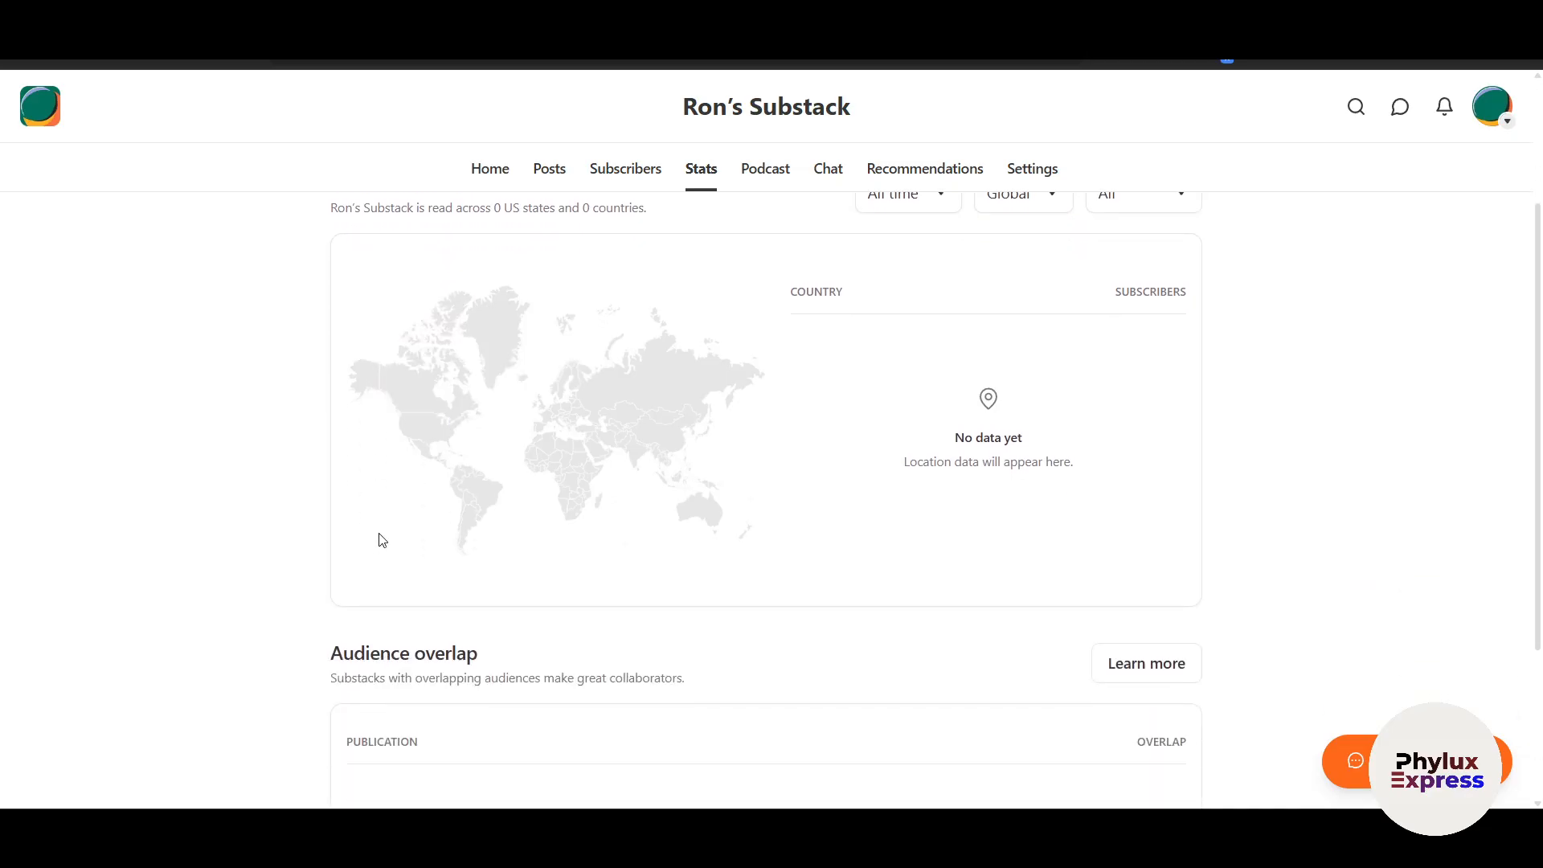
scroll(635, 510, "up", 2)
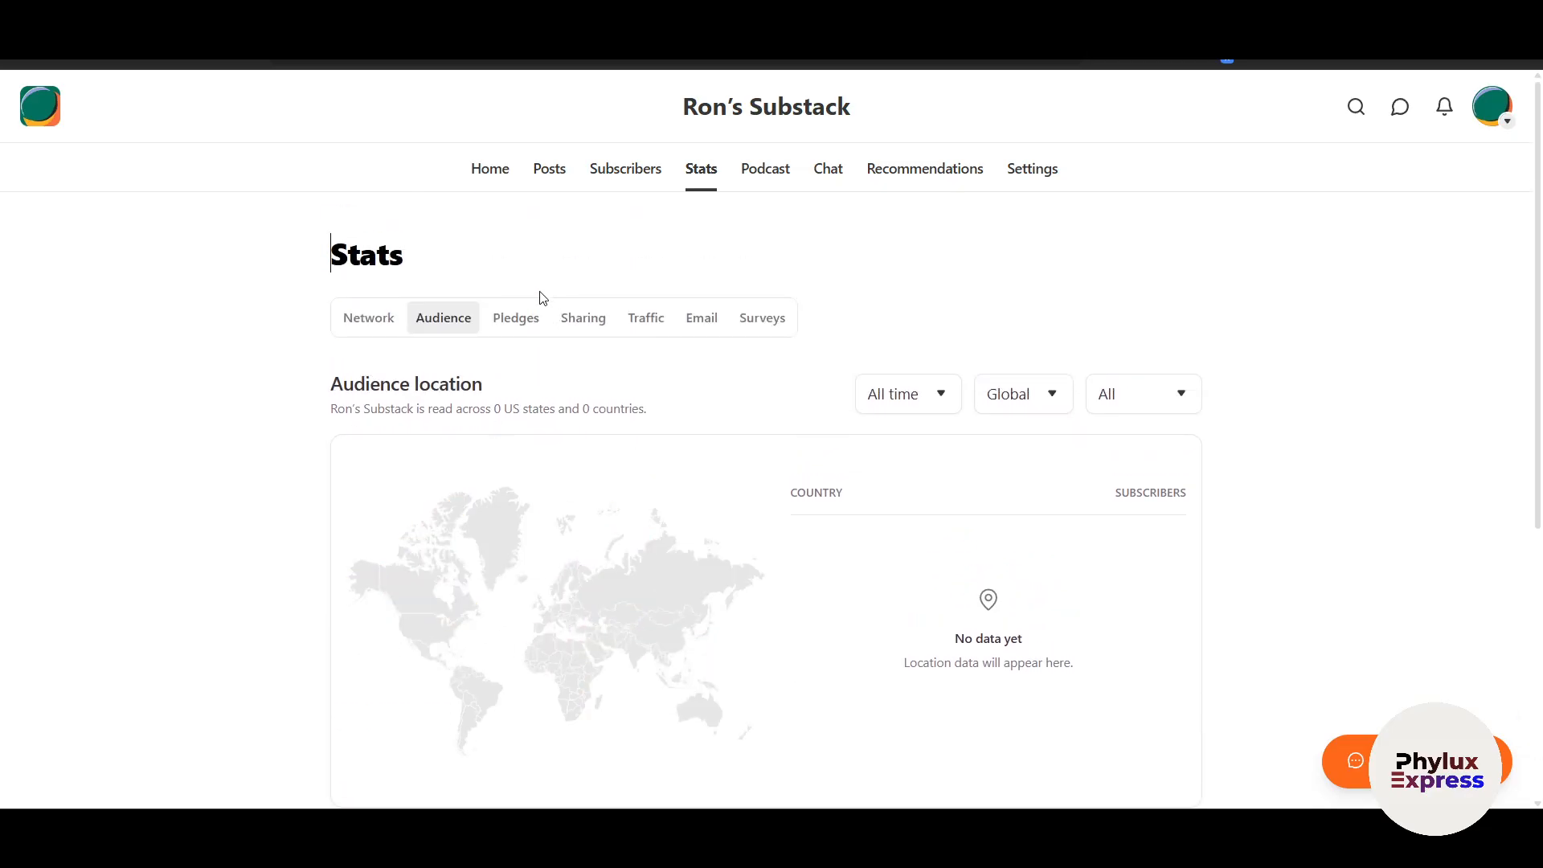
View the pledges, sharing, traffic, email and surveys stats in turn
left_click(516, 317)
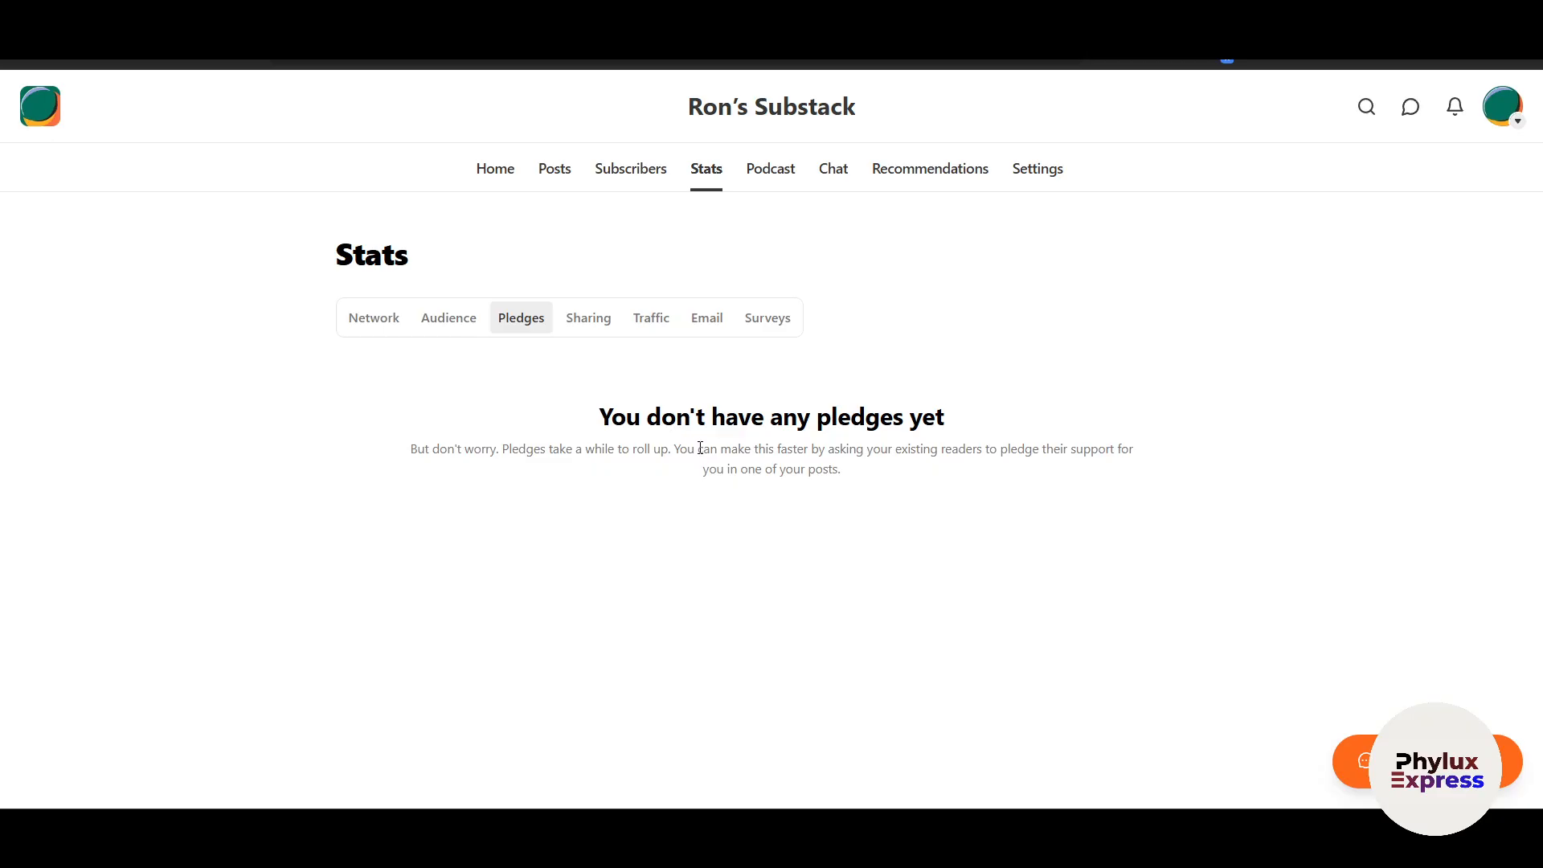
left_click_drag(915, 448, 1203, 451)
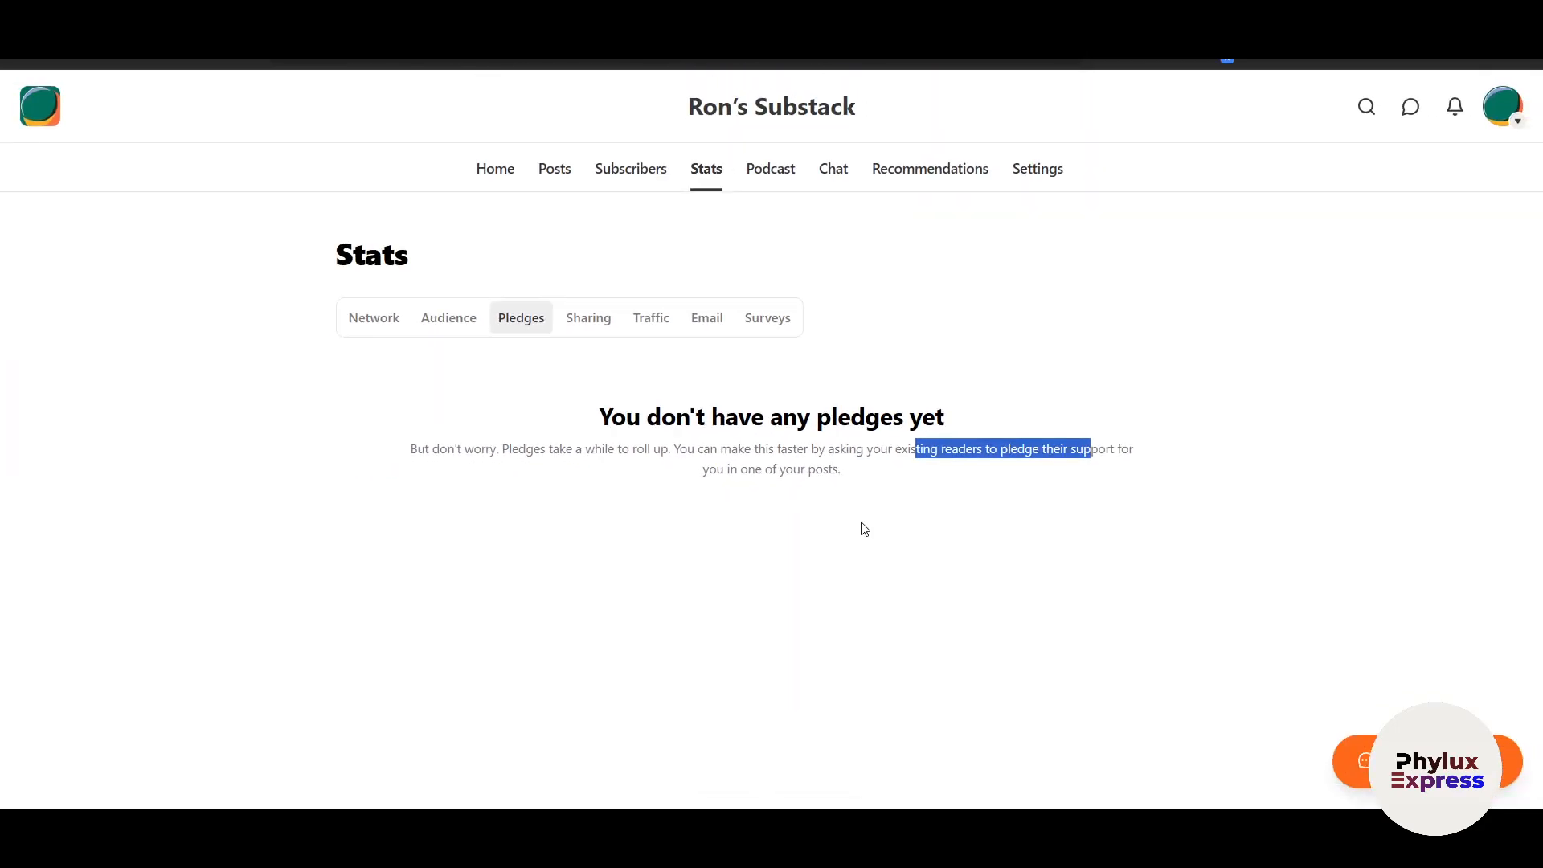
left_click(573, 331)
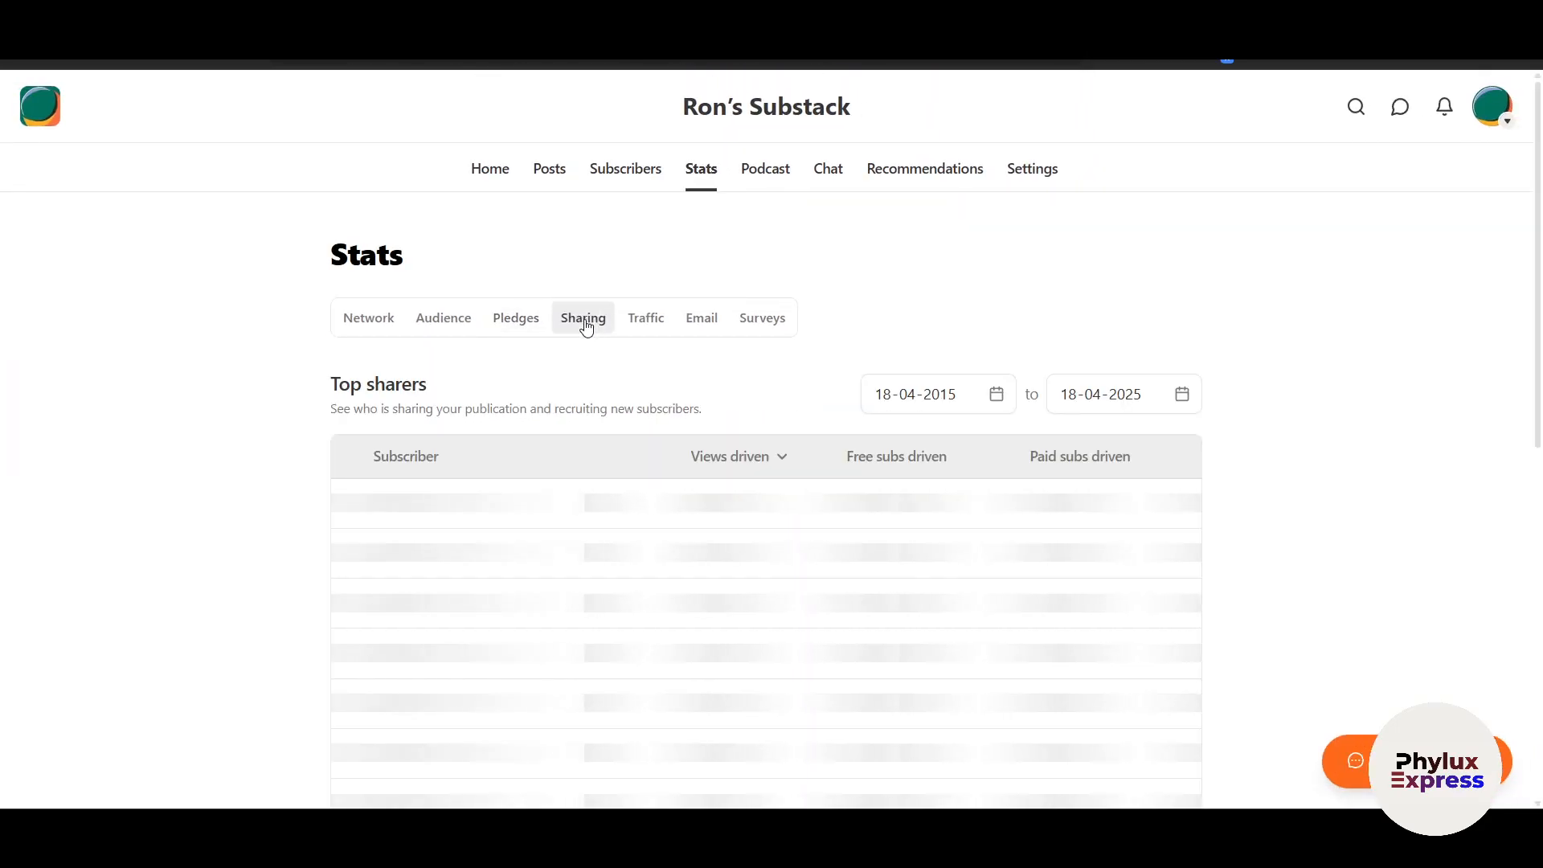
left_click(657, 325)
left_click(706, 321)
left_click(758, 322)
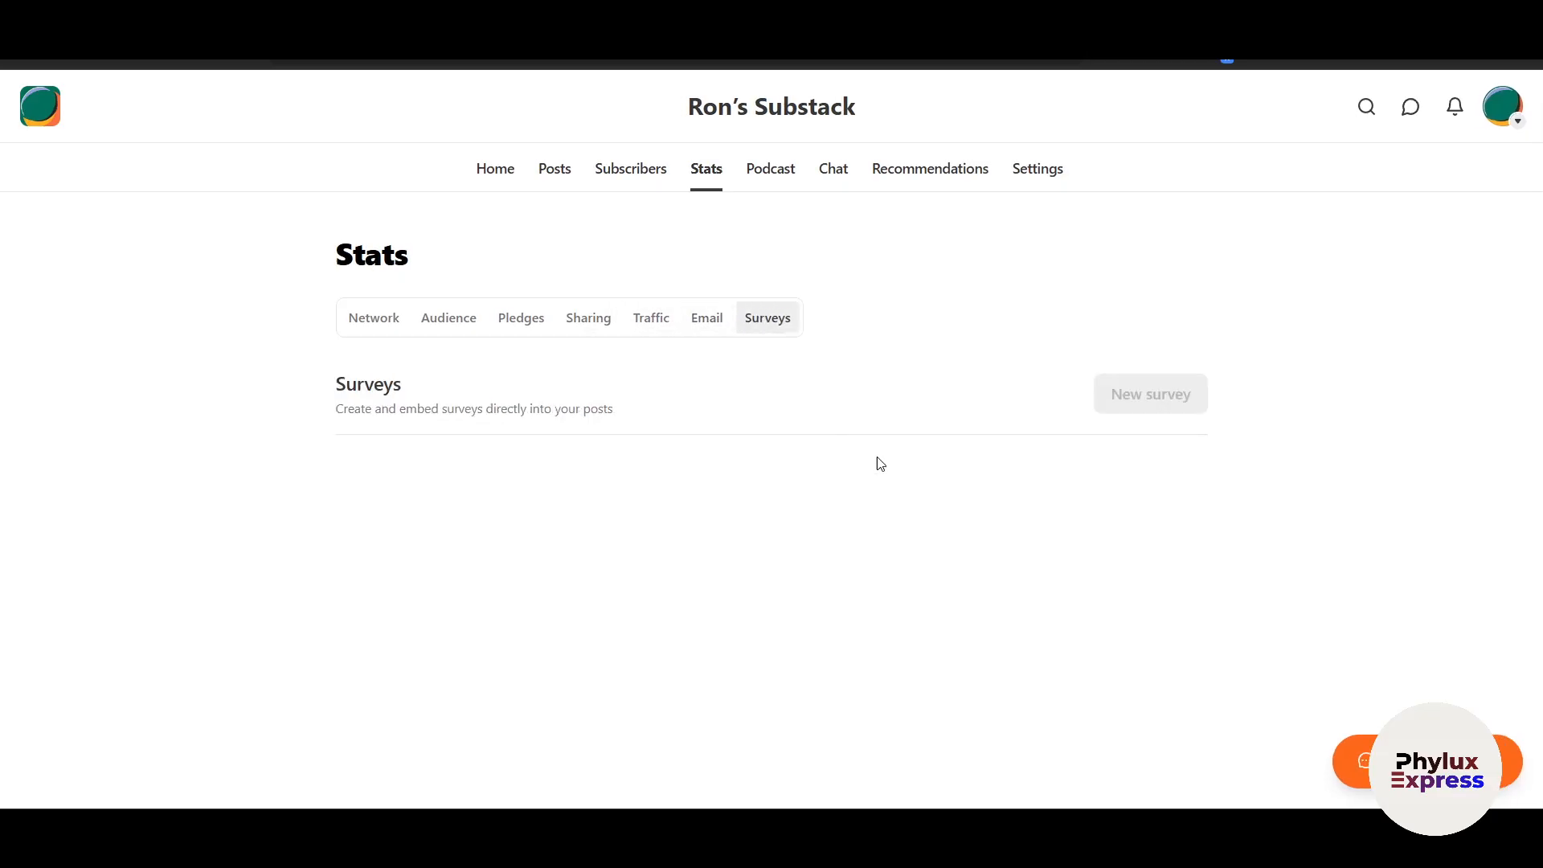
View the publication's podcast, subscriber chat and recommendations pages in turn
left_click(778, 169)
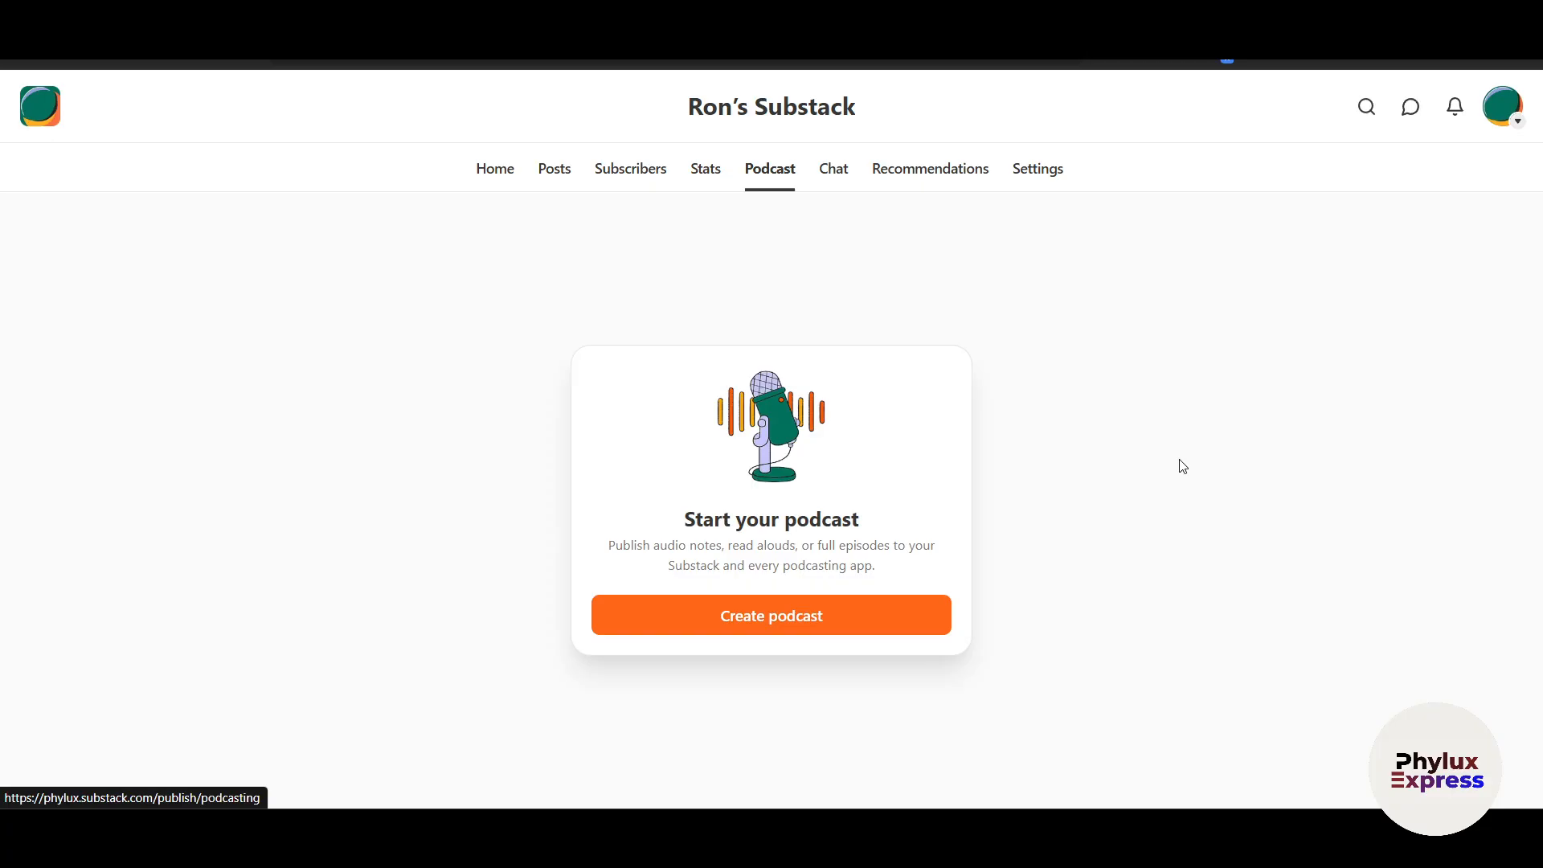
left_click(836, 177)
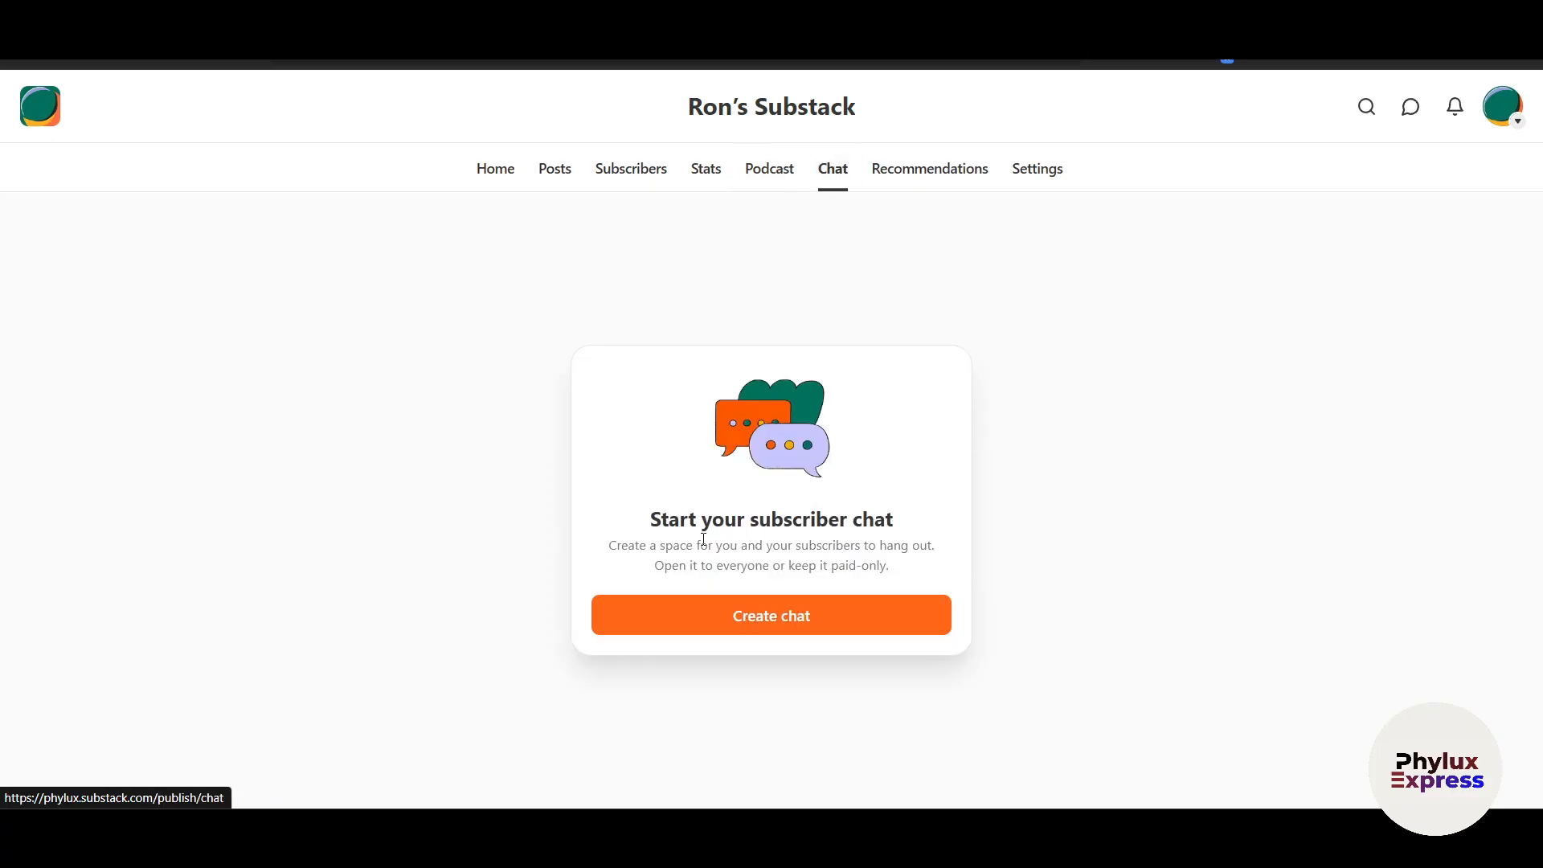
left_click_drag(705, 521, 849, 521)
left_click(1061, 524)
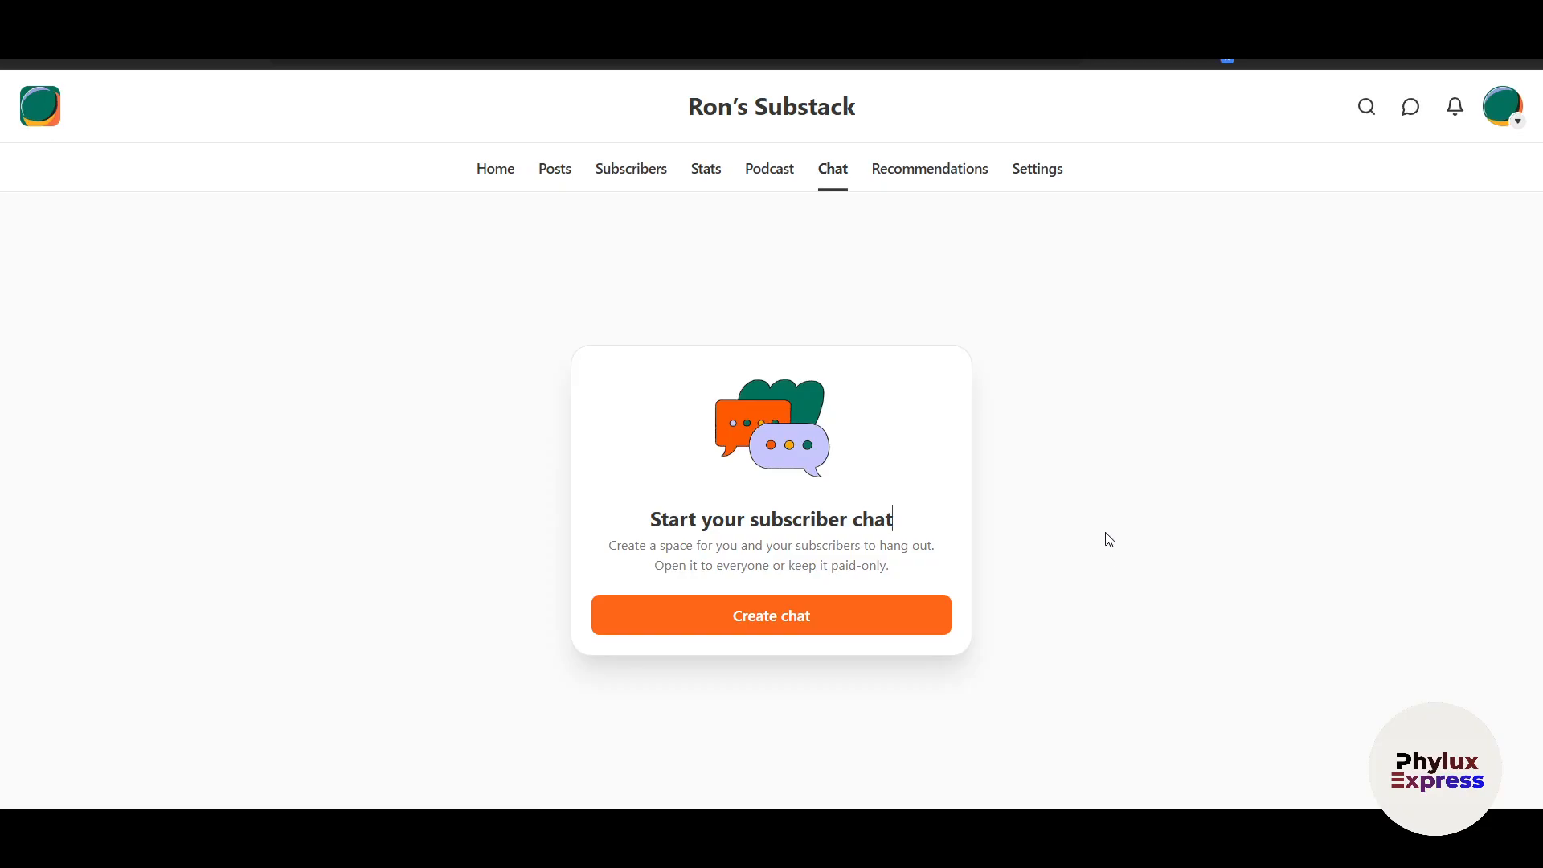
left_click(943, 178)
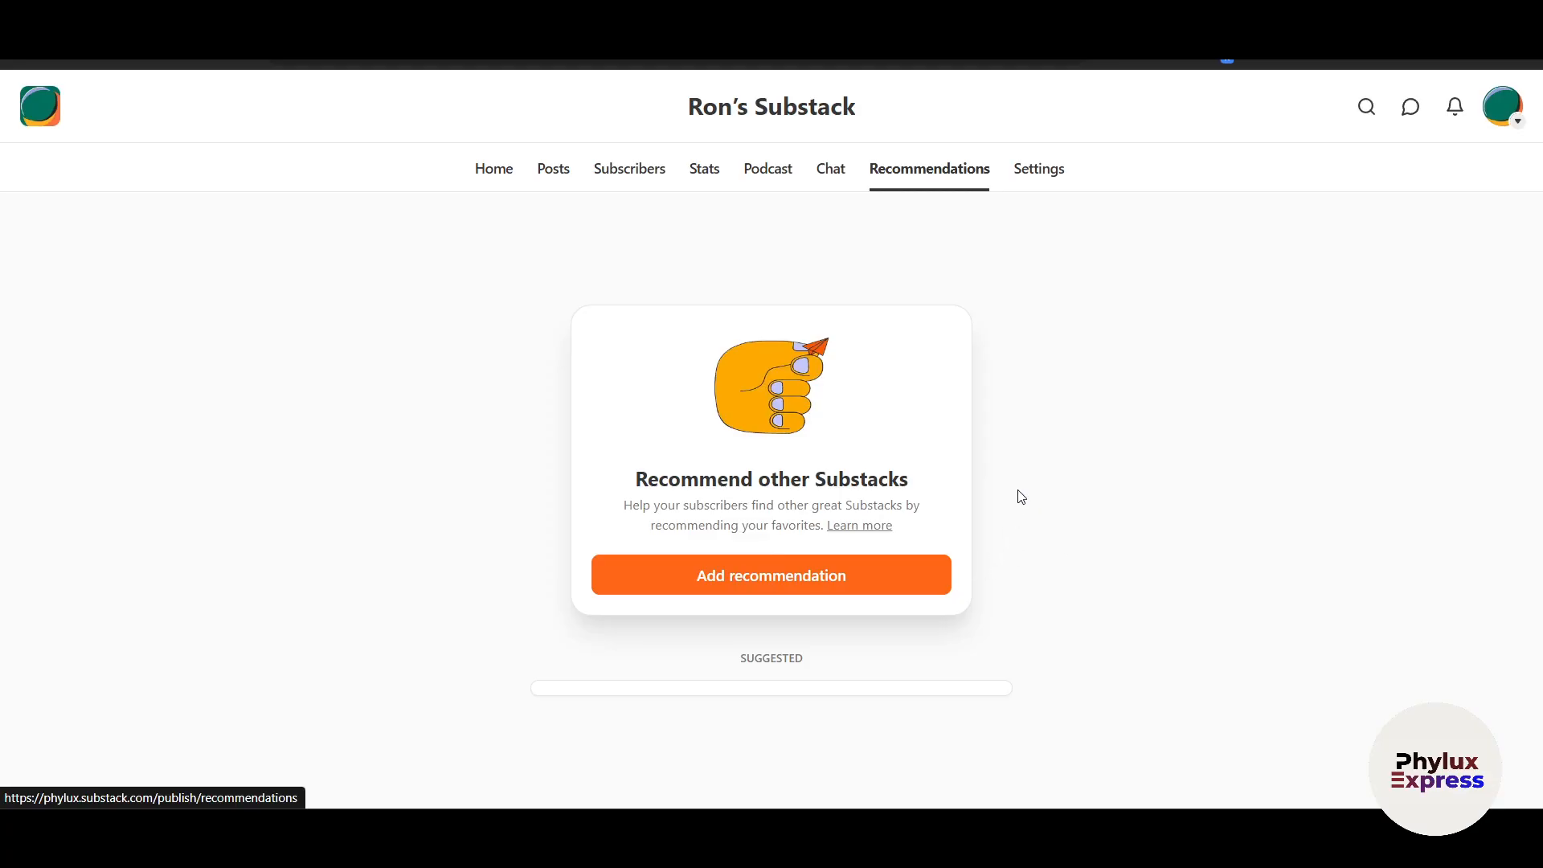
Open the publication settings and examine the payment options, including the currencies offered for the monthly pledge amount
left_click(1037, 179)
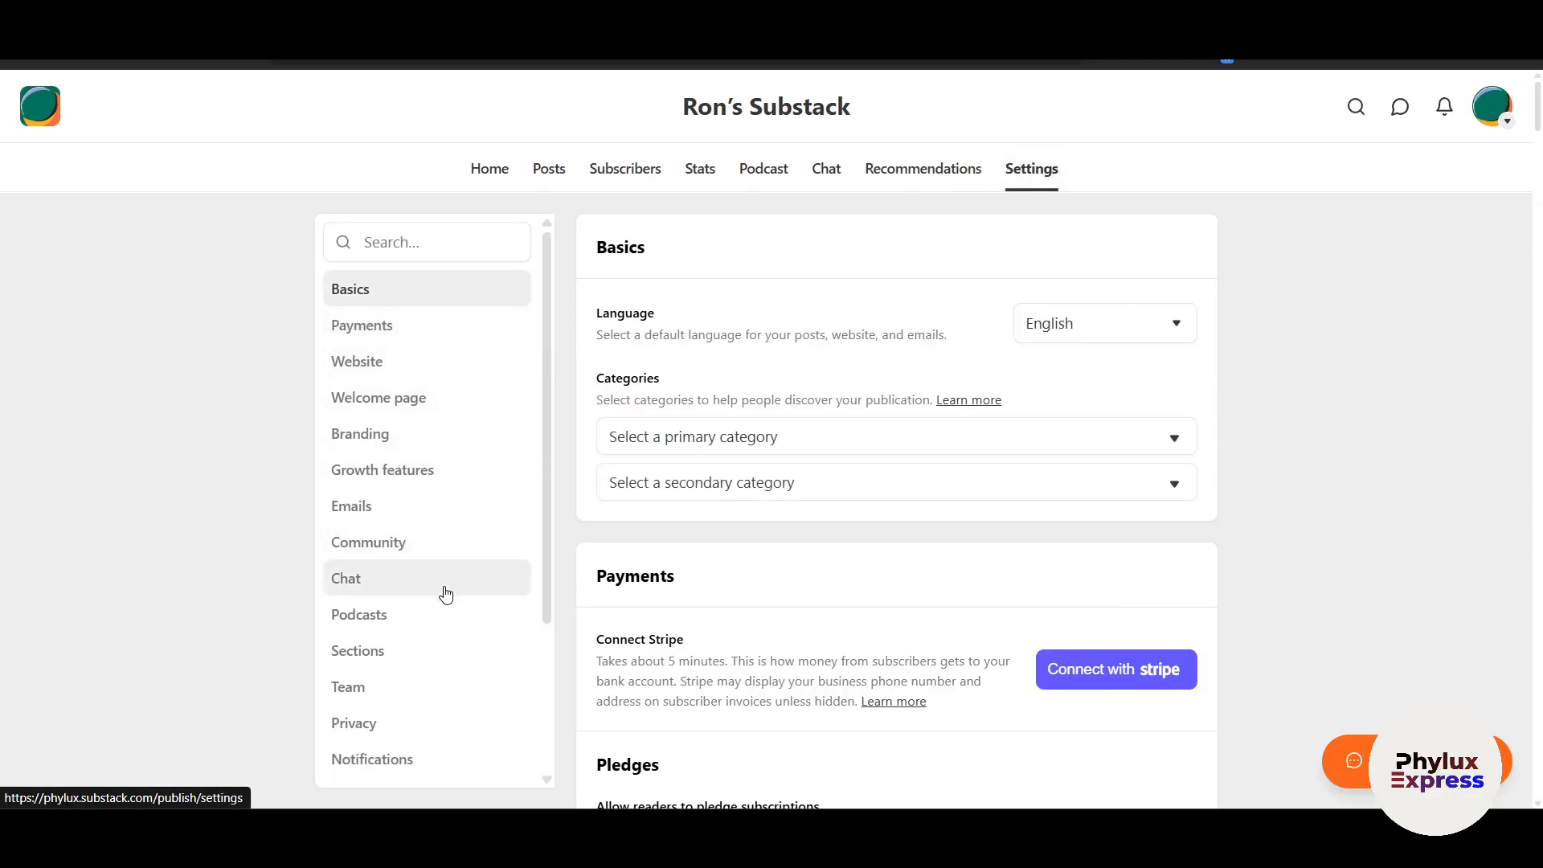
left_click(431, 339)
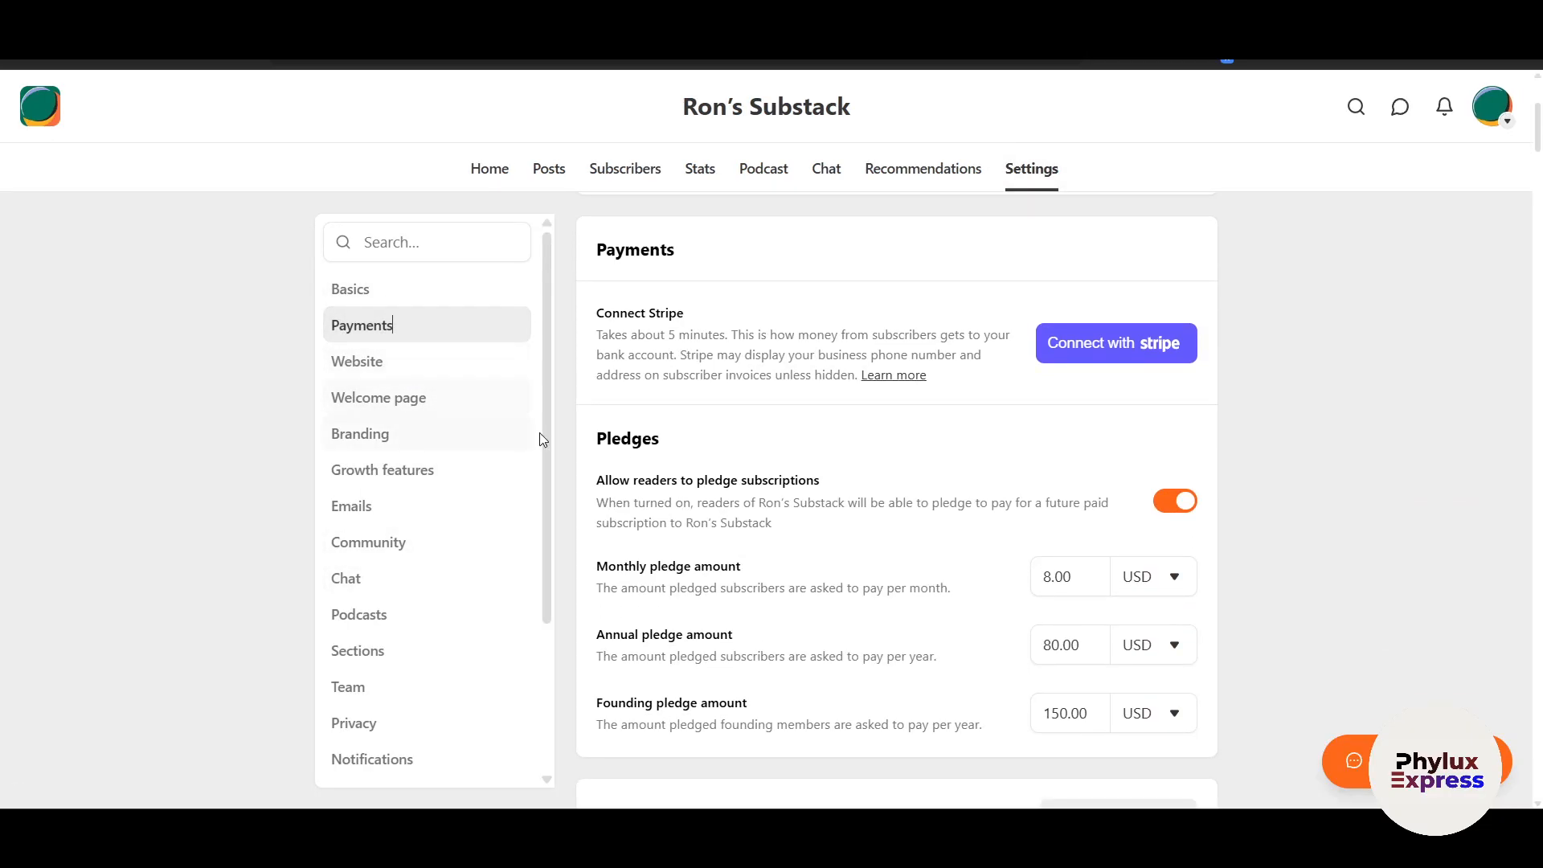
scroll(1363, 464, "down", 2)
scroll(1363, 469, "up", 2)
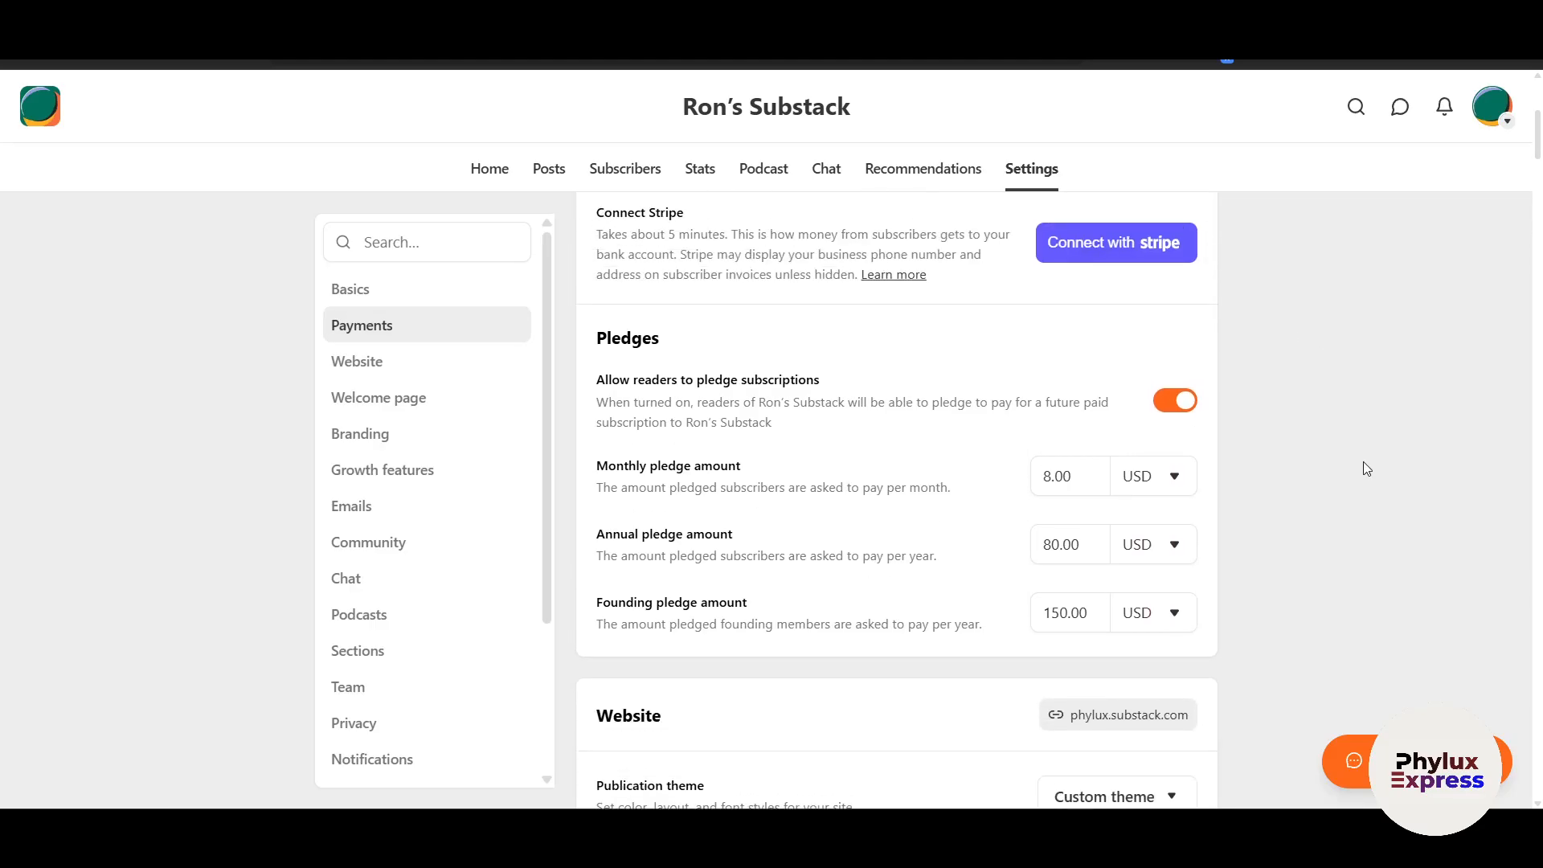
scroll(1127, 504, "down", 1)
left_click(1147, 479)
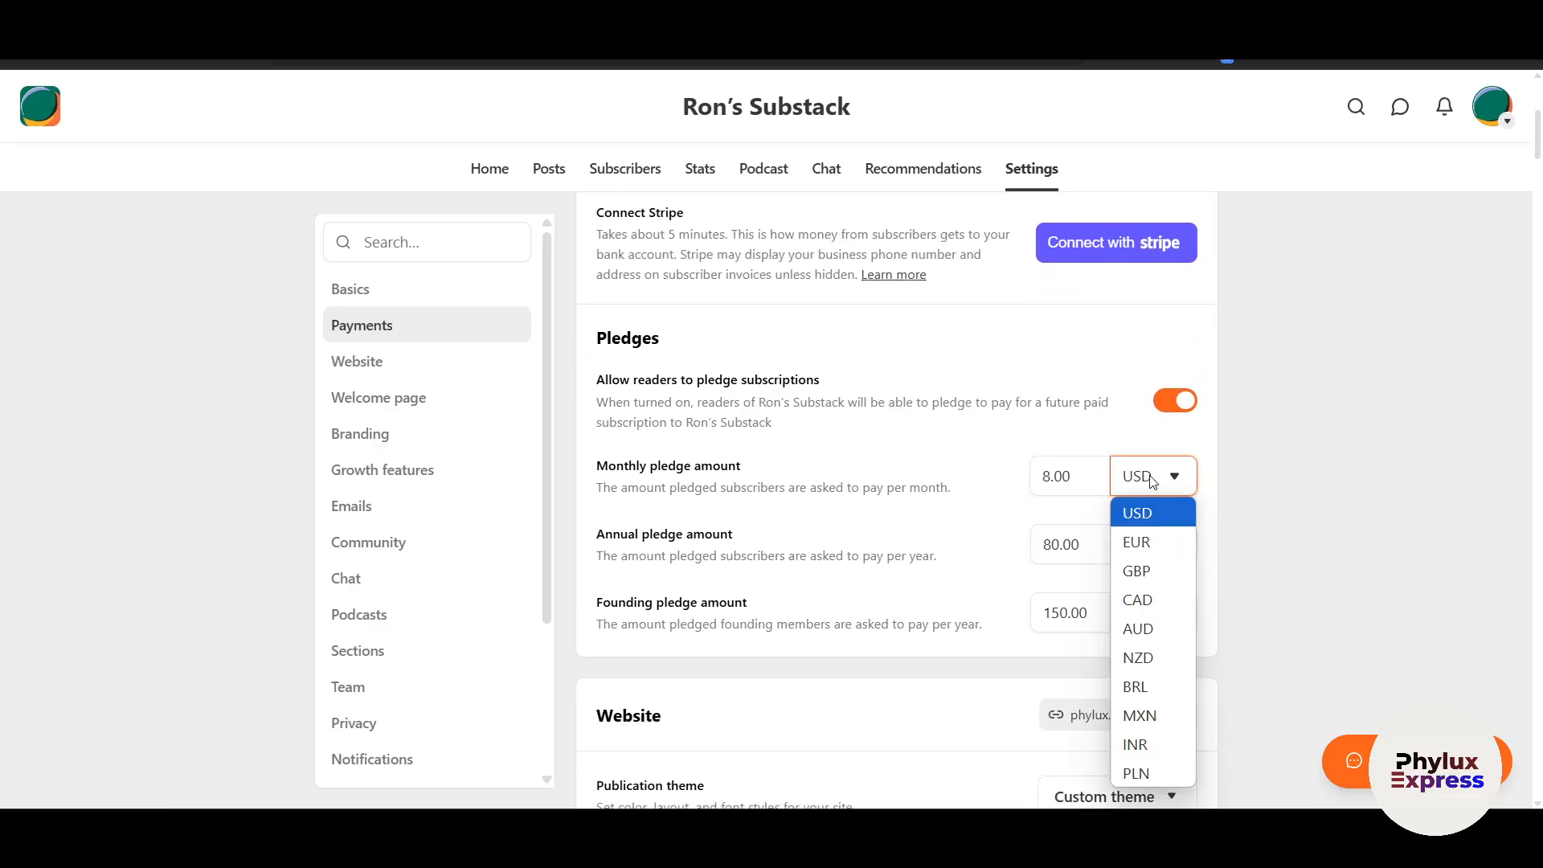
scroll(1323, 527, "down", 3)
scroll(1160, 408, "up", 3)
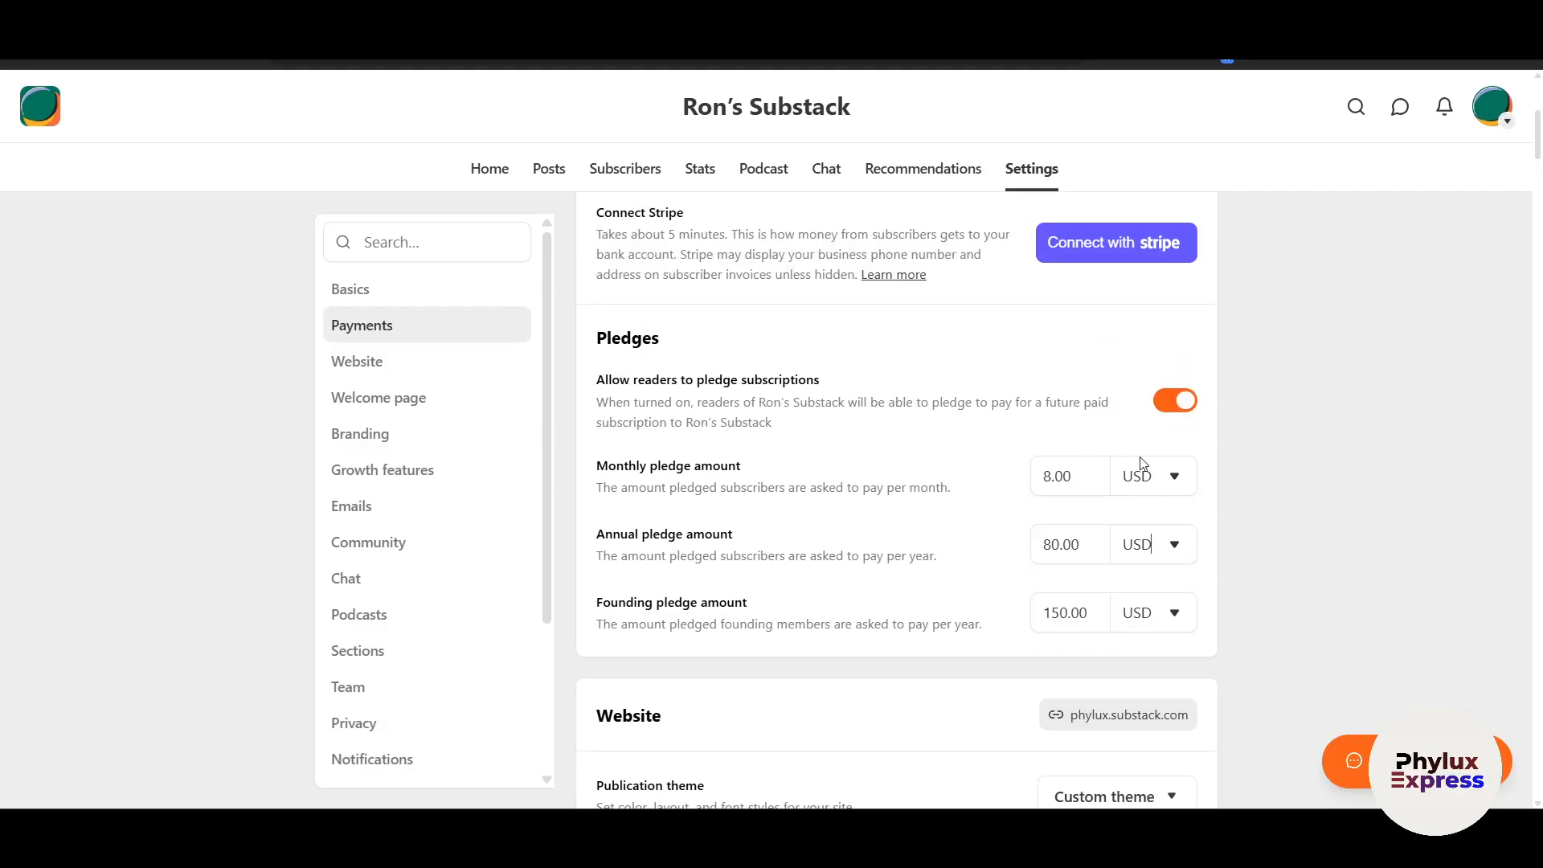
scroll(1164, 578, "up", 2)
scroll(679, 442, "up", 2)
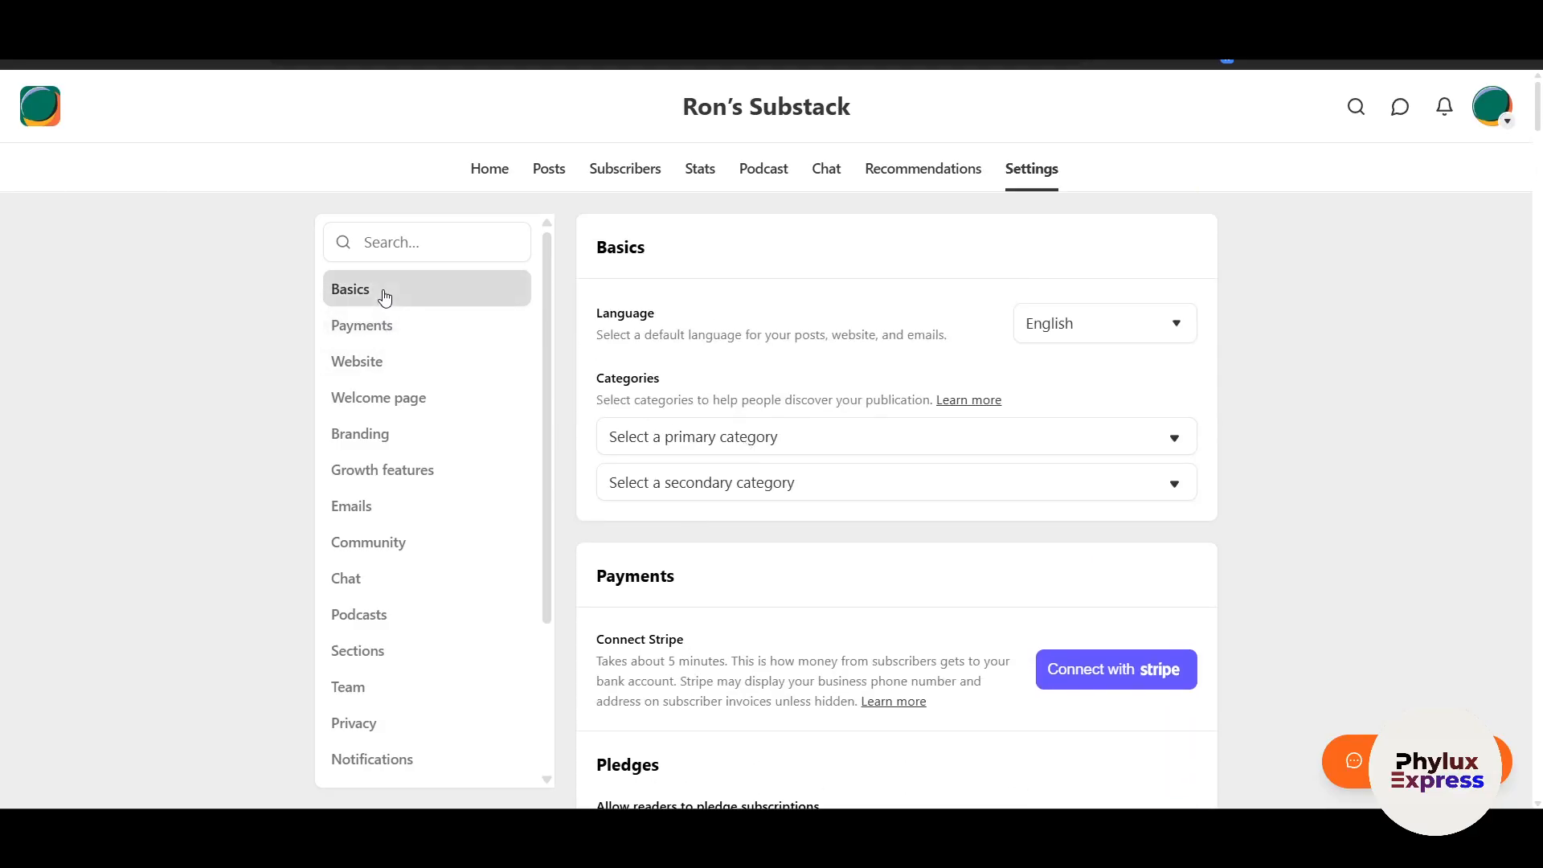
Examine the basics, Stripe payment and pledge settings, continuing down to the website theme and logo options
left_click(376, 336)
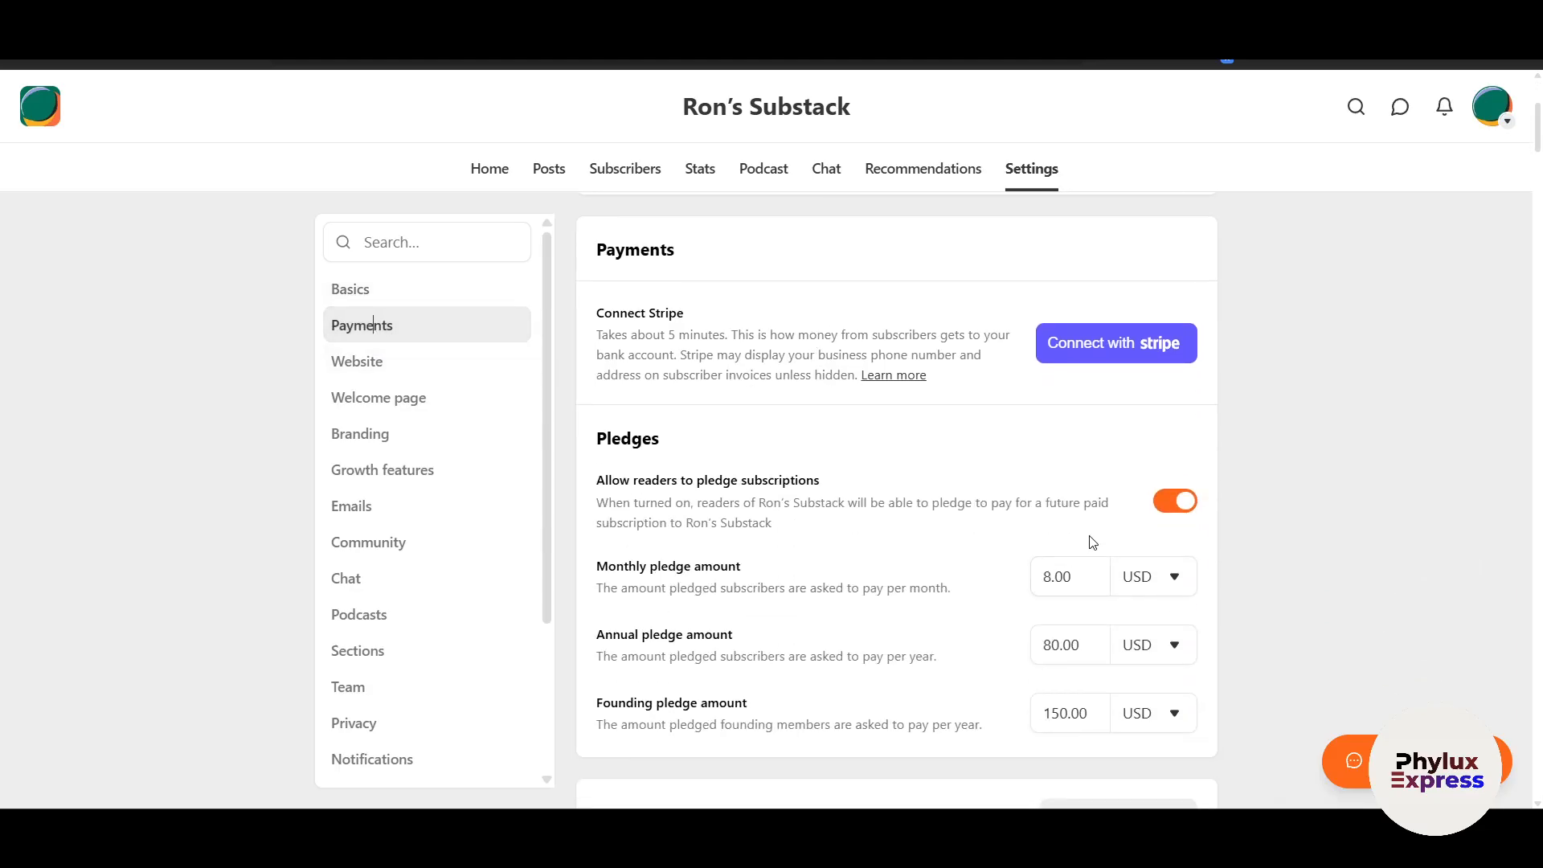
scroll(1289, 429, "down", 3)
scroll(1289, 429, "down", 3)
scroll(1289, 429, "up", 7)
left_click(1122, 457)
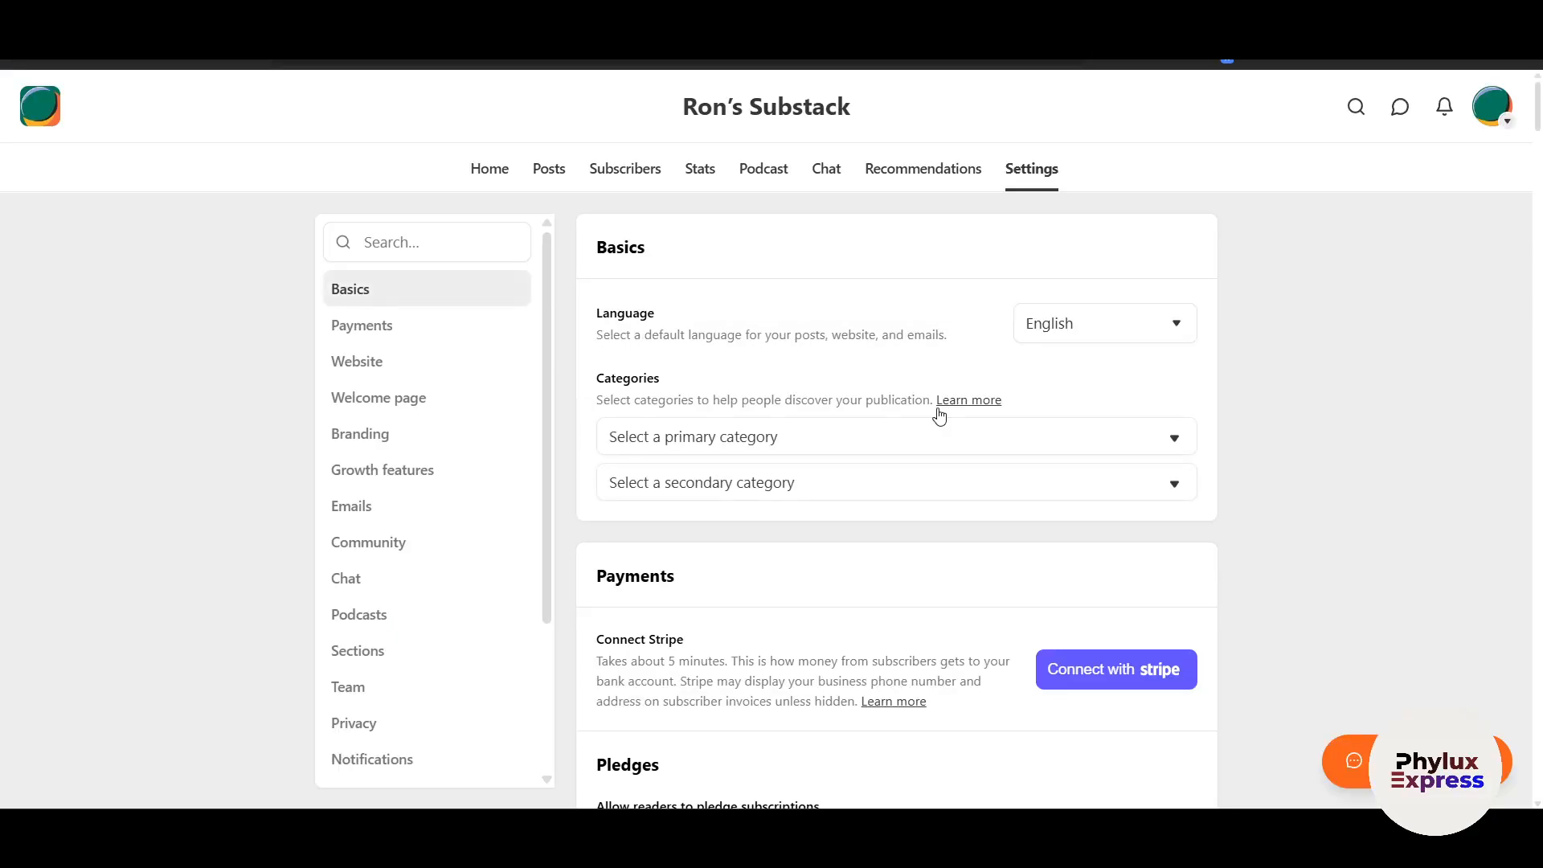
scroll(1209, 499, "down", 5)
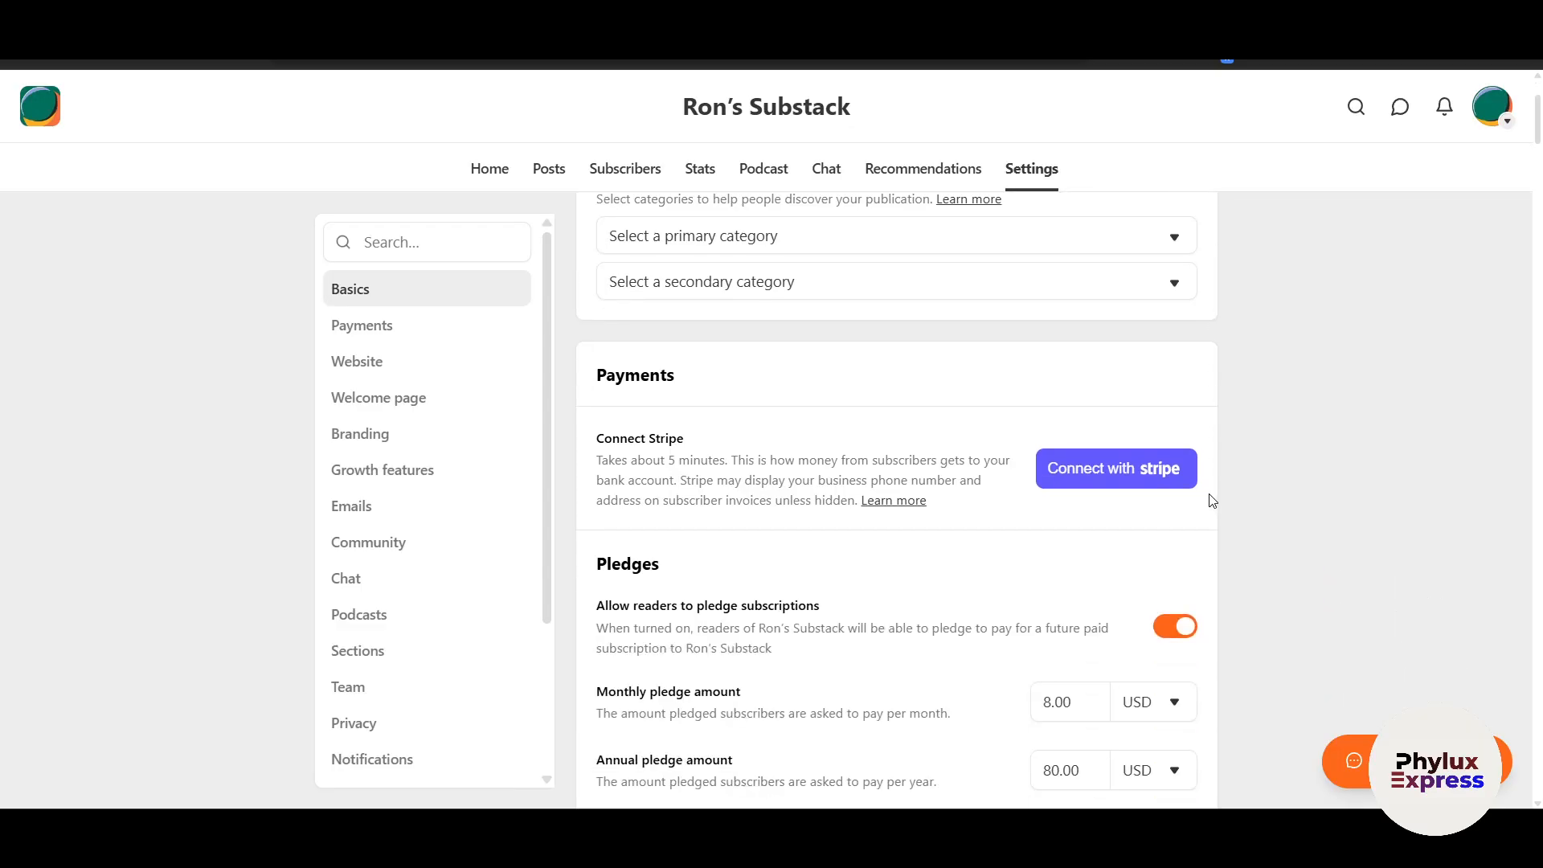
scroll(1211, 500, "down", 3)
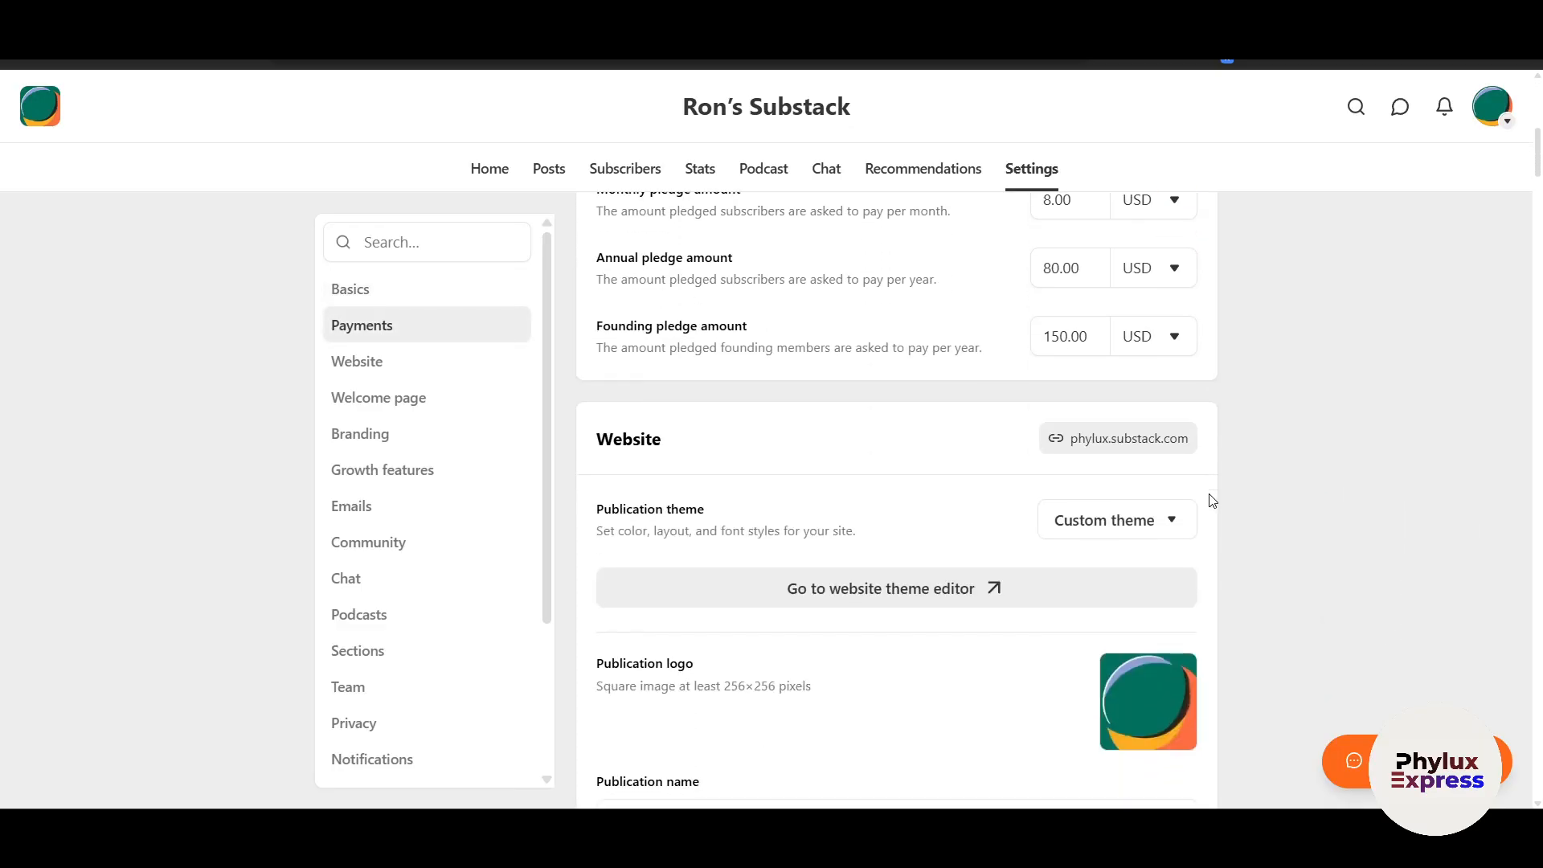
Open the website theme editor and examine the GrowthX newsletter's homepage as a design example
scroll(1211, 500, "down", 2)
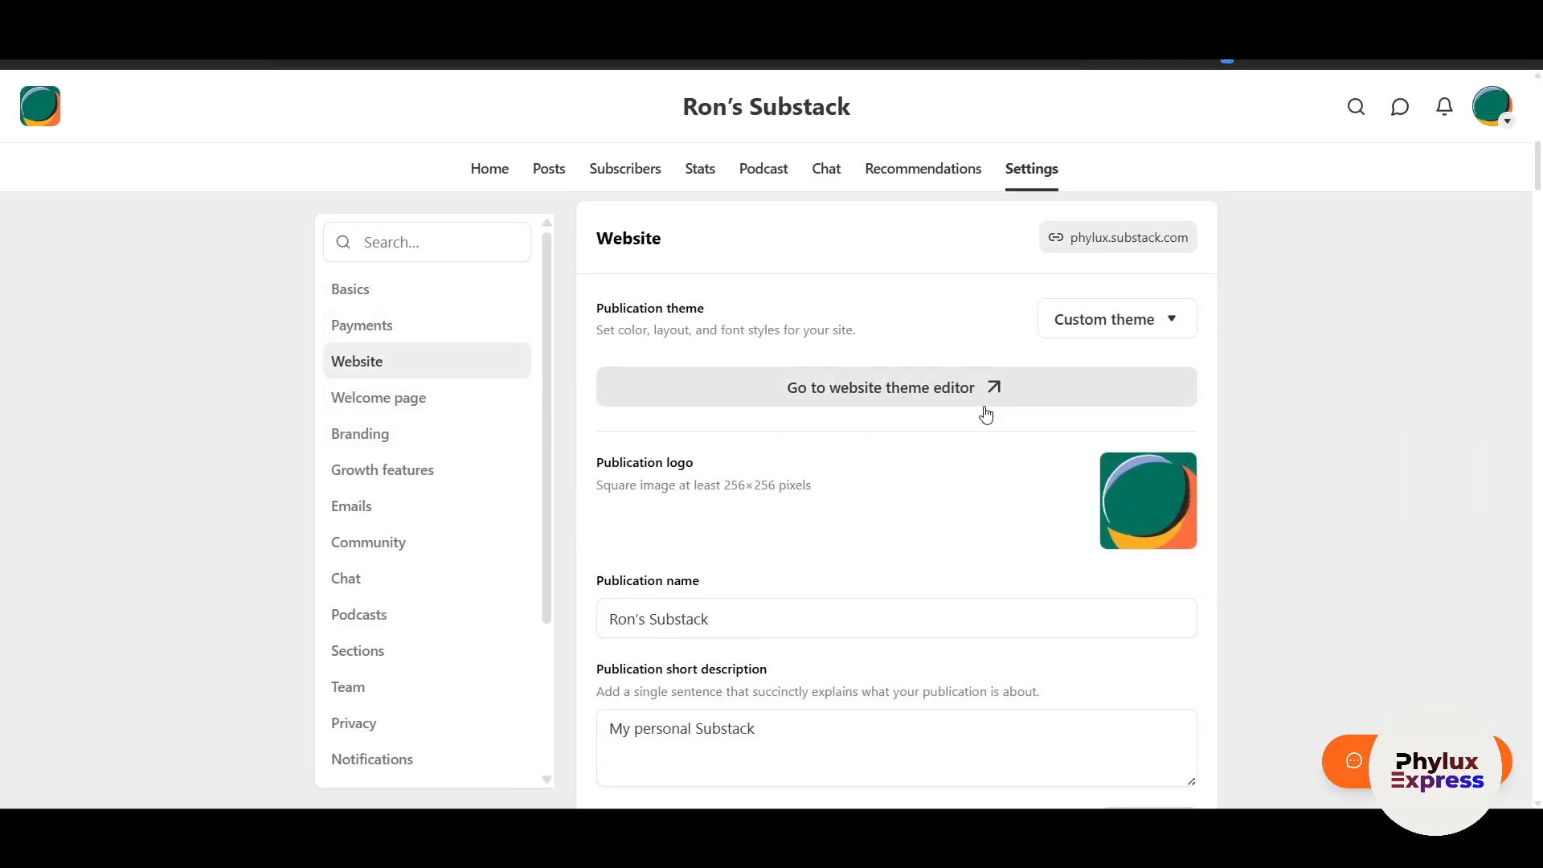
left_click(920, 394)
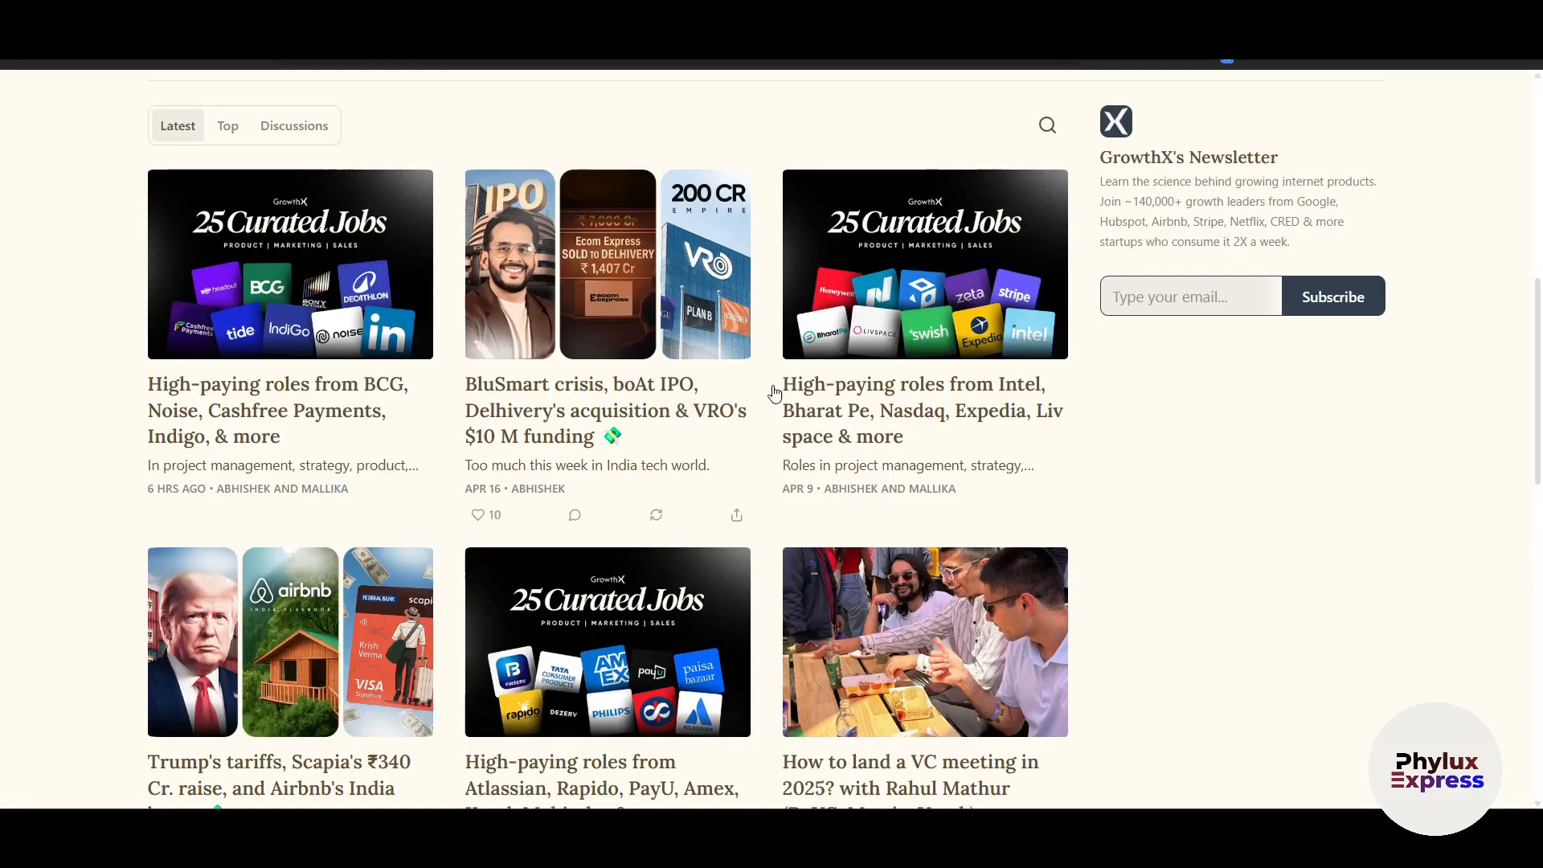
scroll(627, 256, "up", 10)
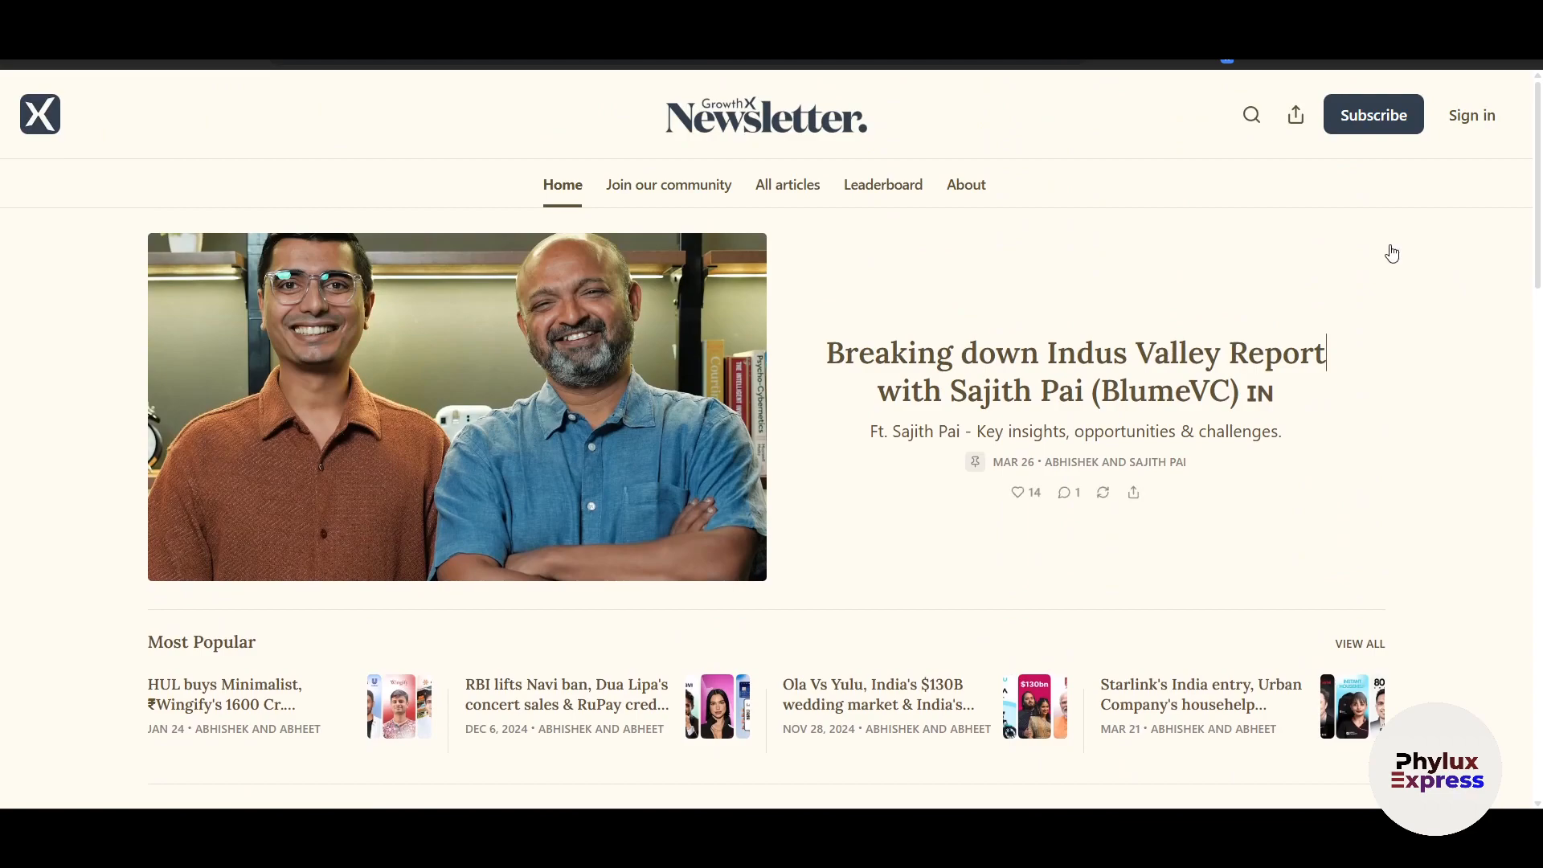
left_click_drag(1454, 368, 1465, 411)
left_click(1467, 423)
scroll(778, 471, "down", 1)
scroll(1295, 406, "up", 1)
scroll(1294, 407, "down", 2)
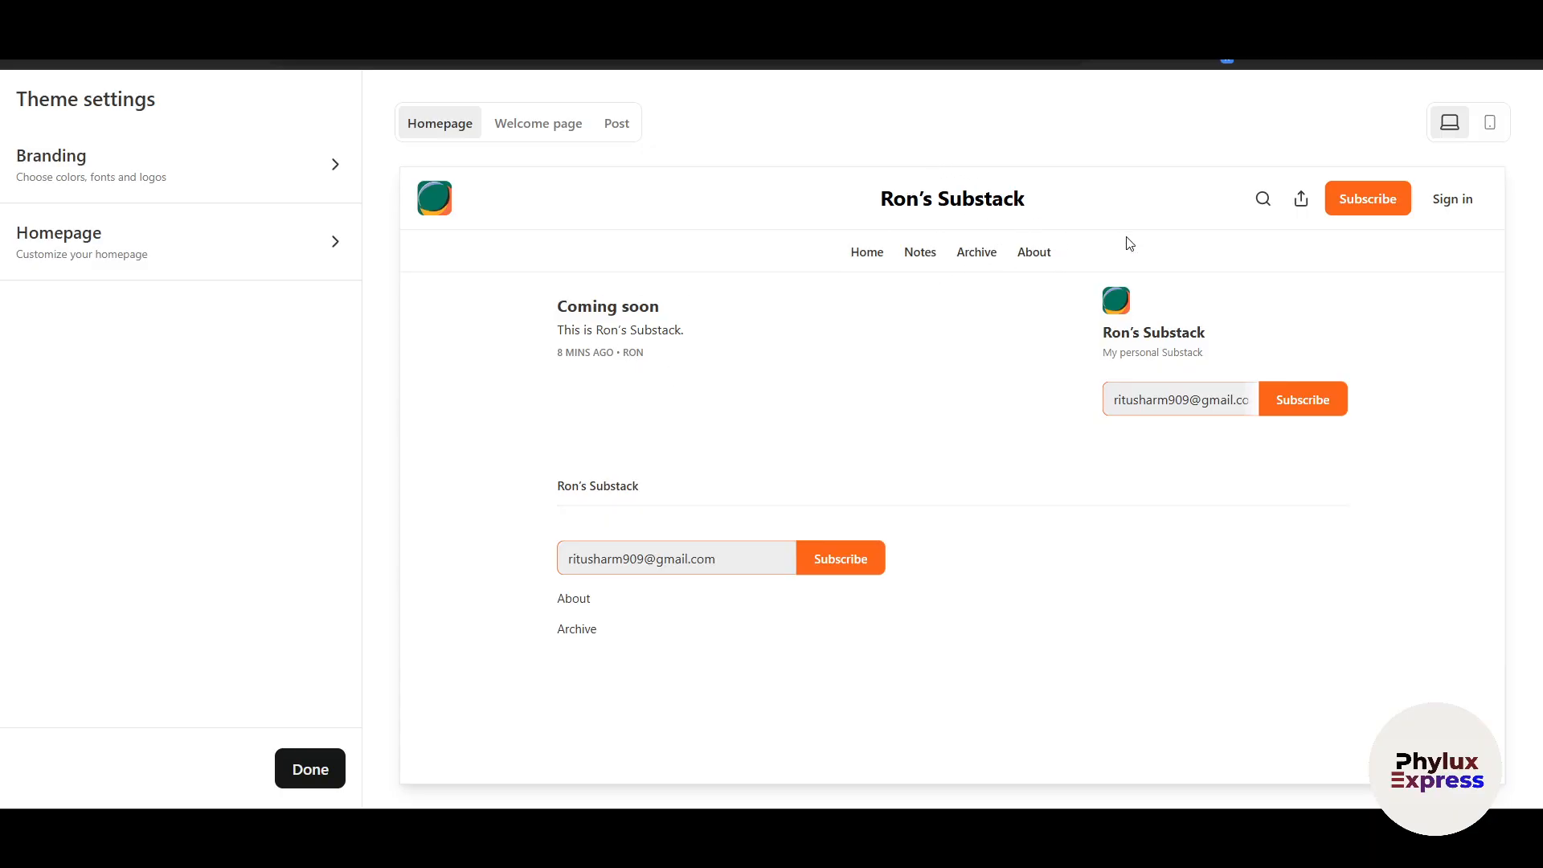
Open the theme's branding settings and delete the current publication logo
left_click(140, 159)
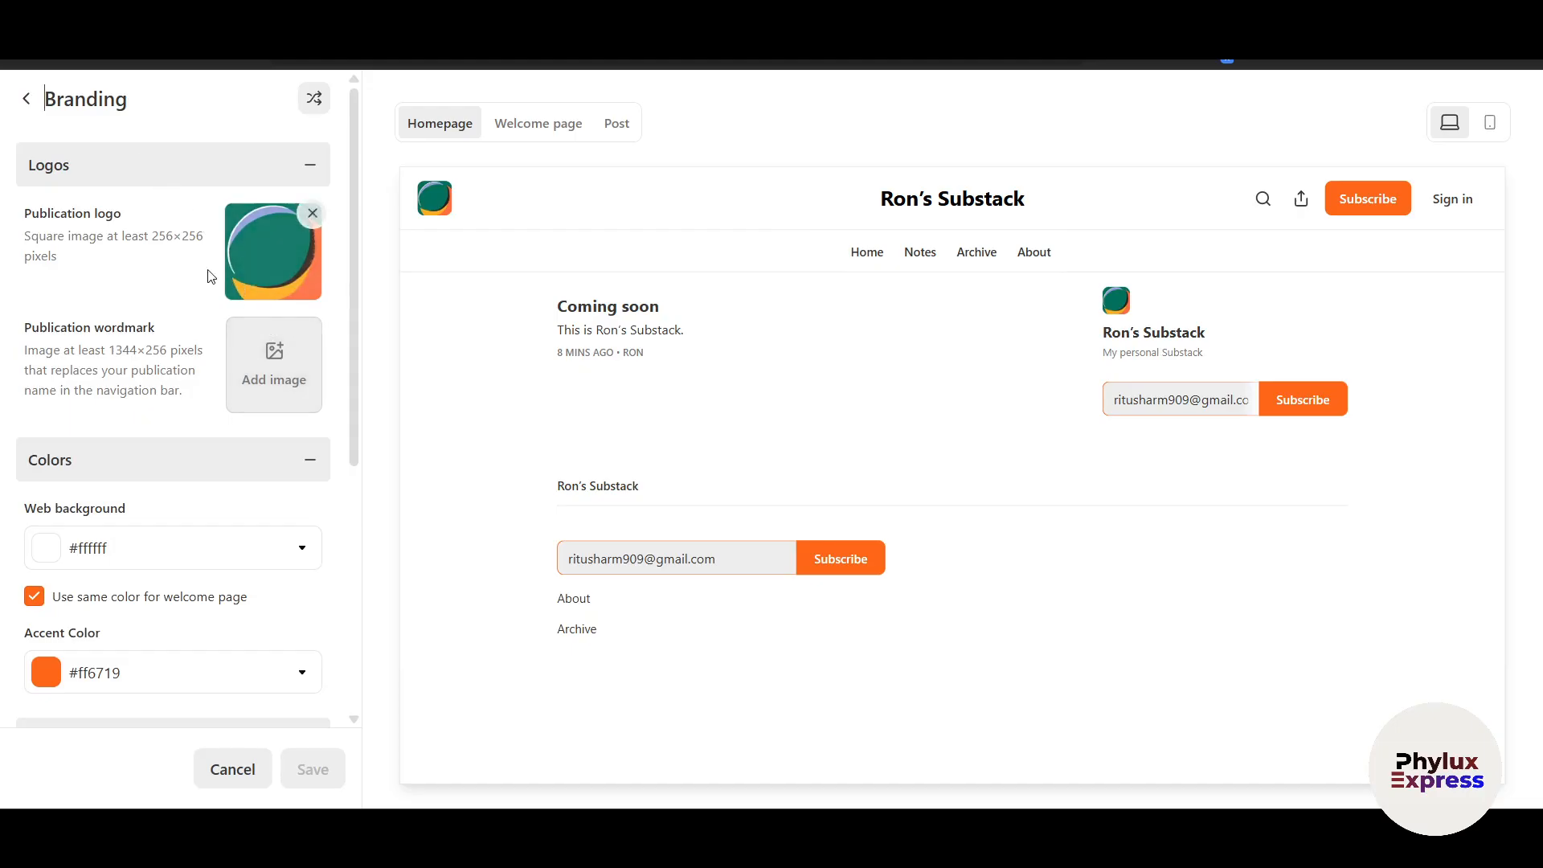
left_click(311, 218)
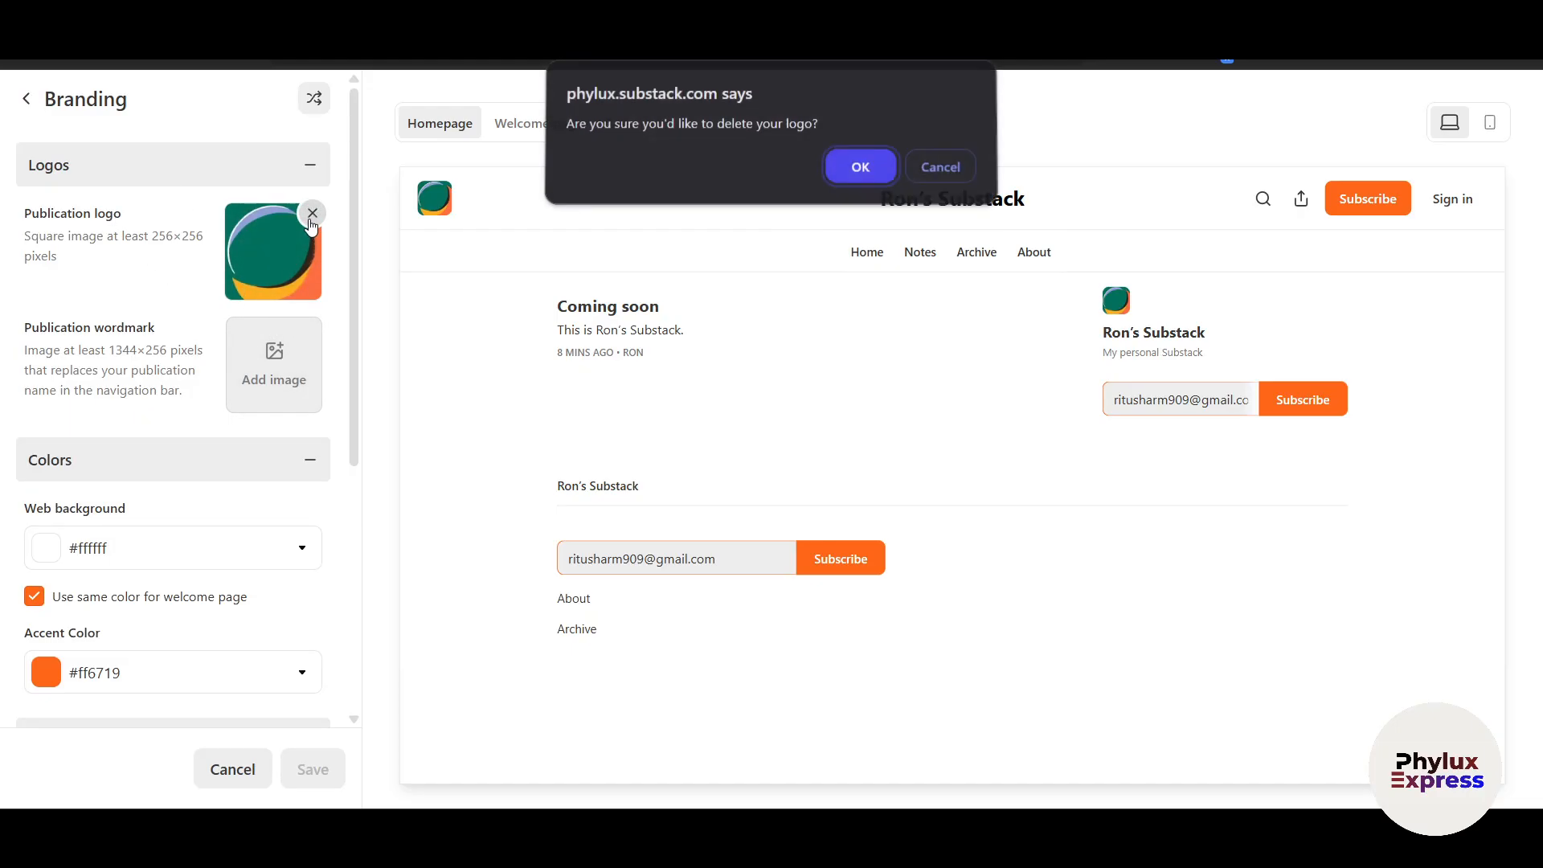
left_click(858, 170)
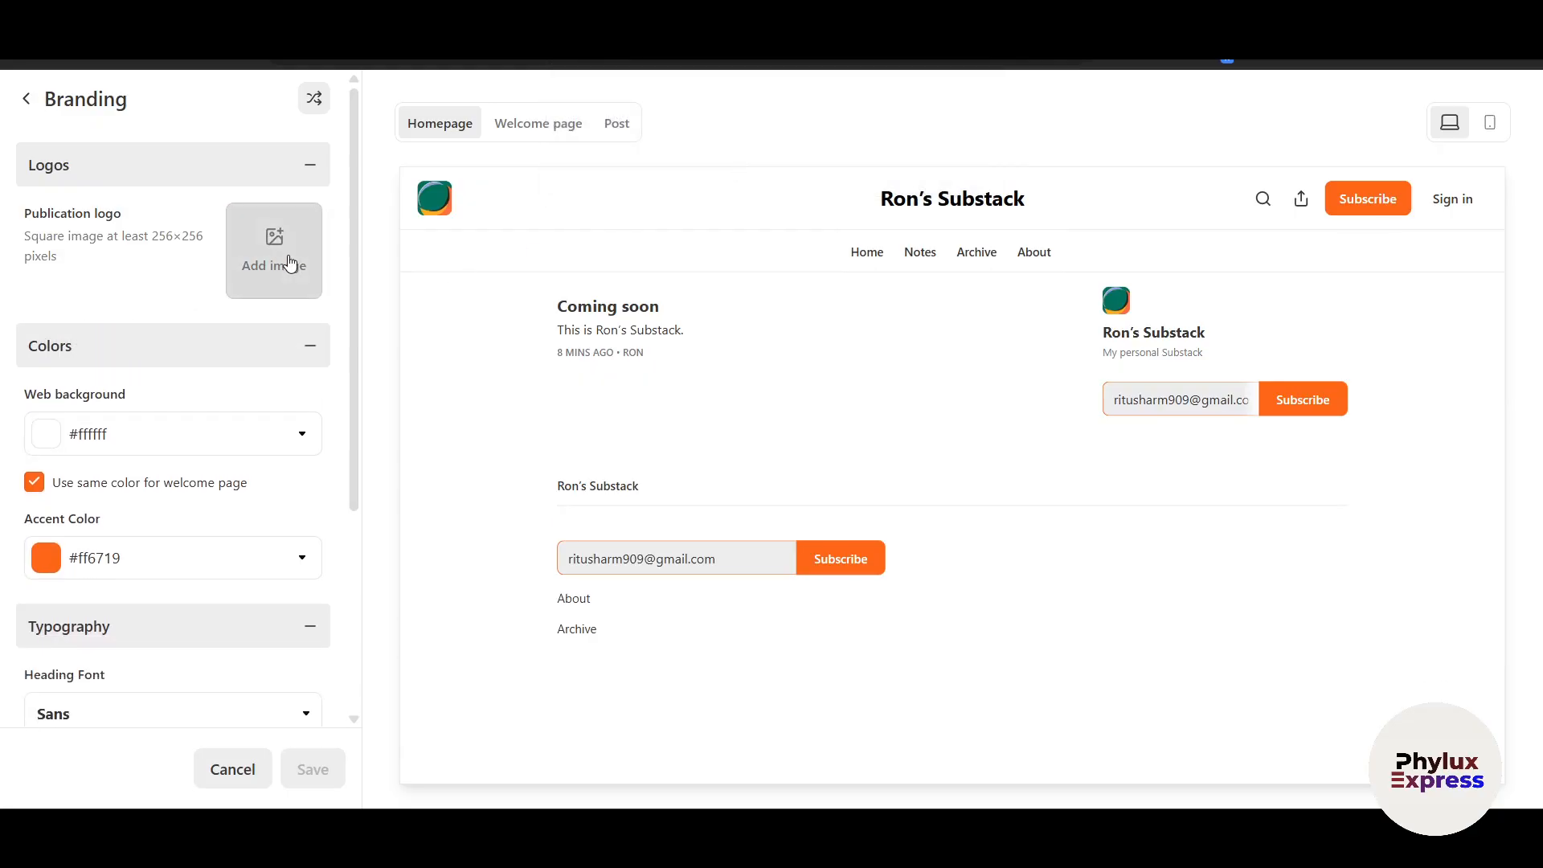
Upload the LOGO3 image file as the publication logo
left_click(290, 262)
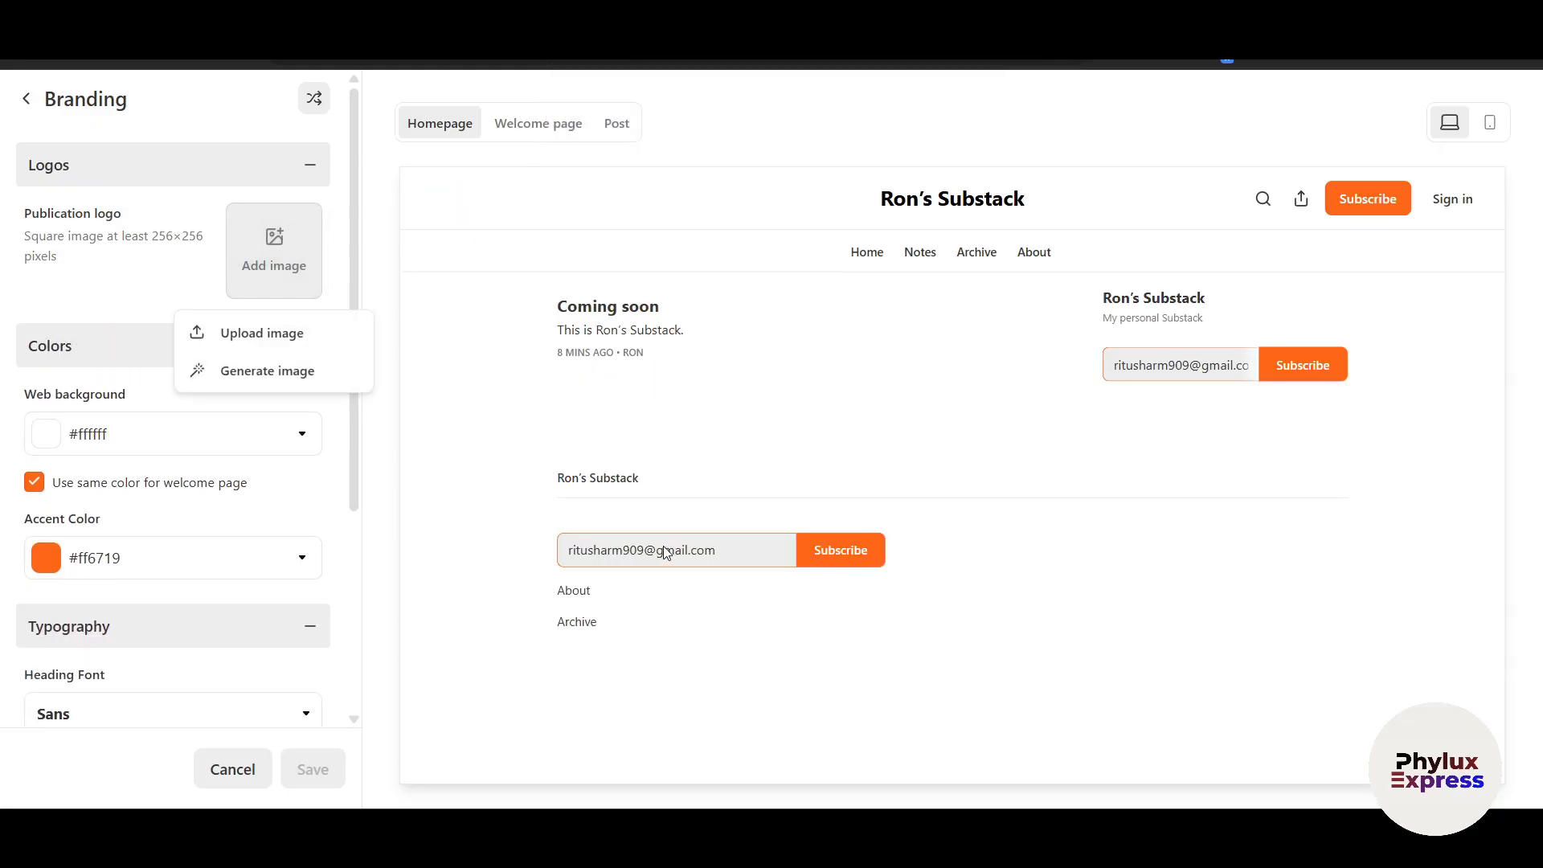
left_click(276, 258)
left_click(276, 261)
left_click(264, 346)
scroll(466, 374, "down", 10)
left_click(498, 193)
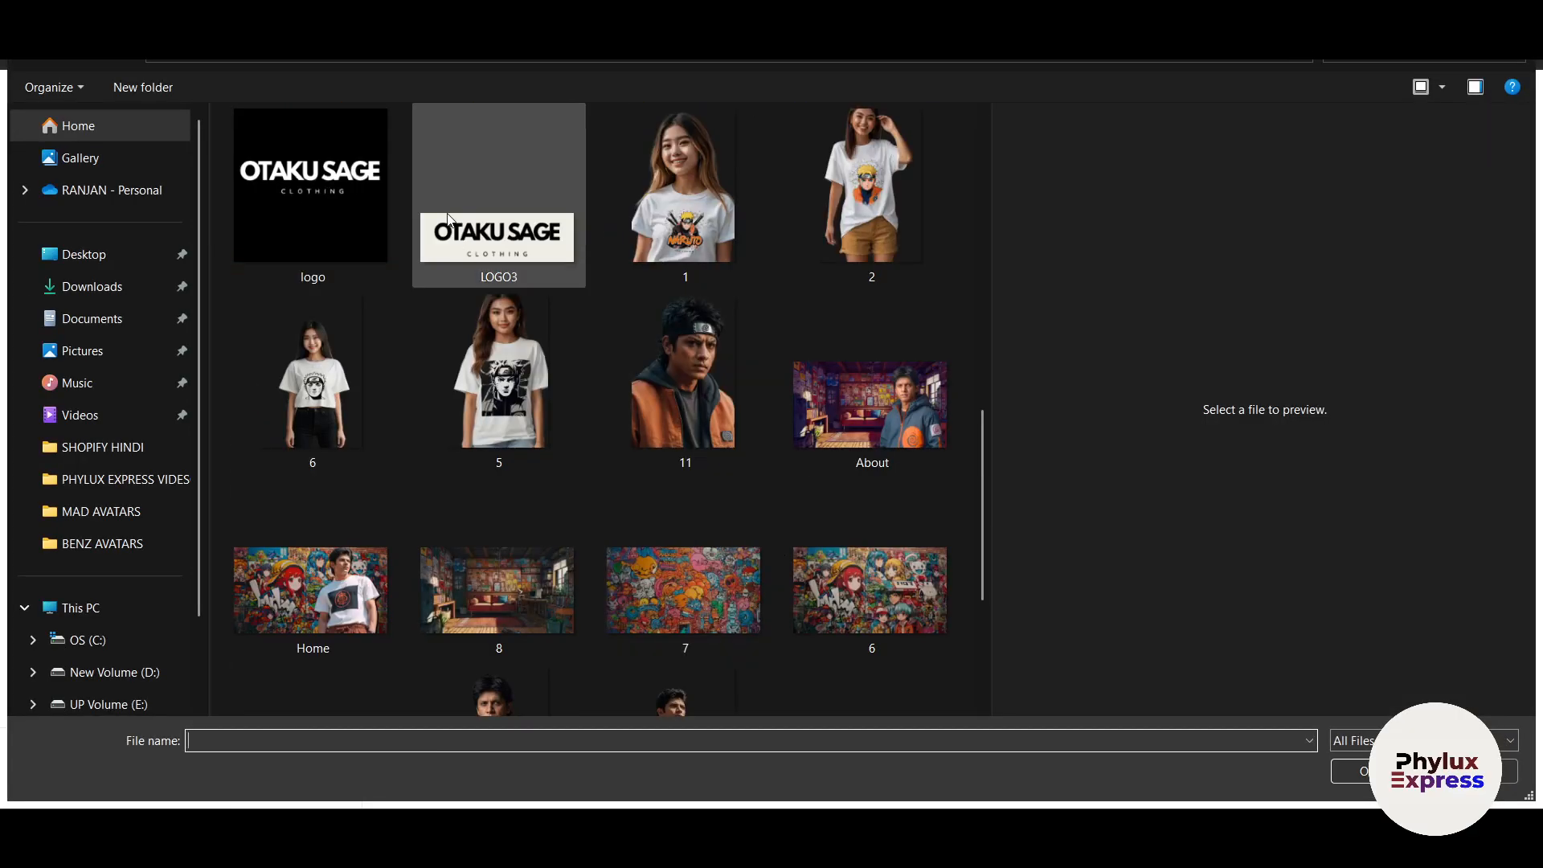
left_click(1358, 771)
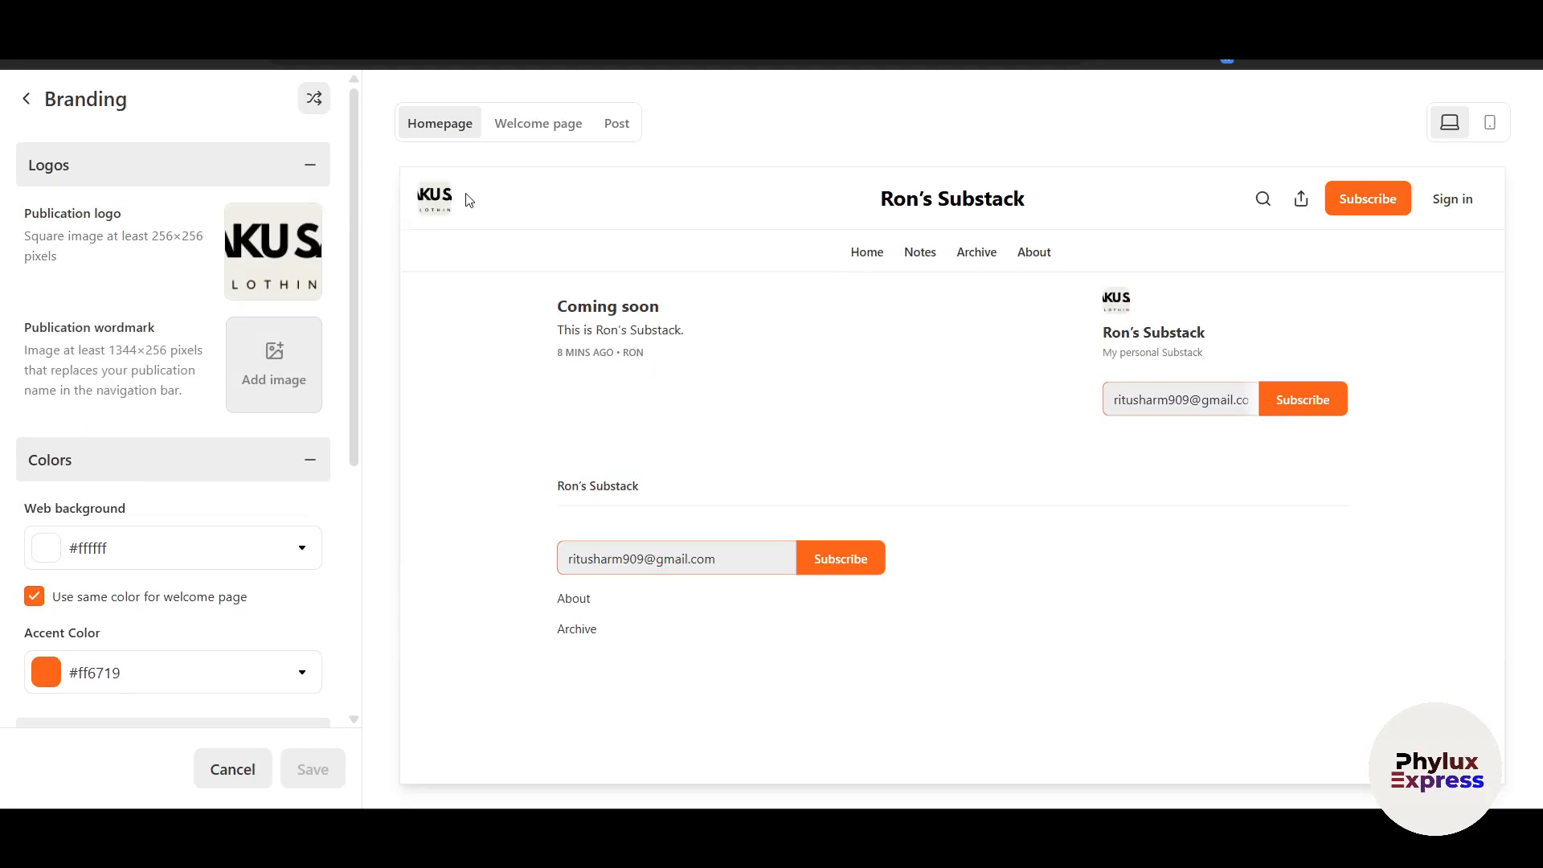
Replace the uploaded publication logo with the orange image generated from the prompt "make asthetic logo of 'P'"
mouse_move(294, 267)
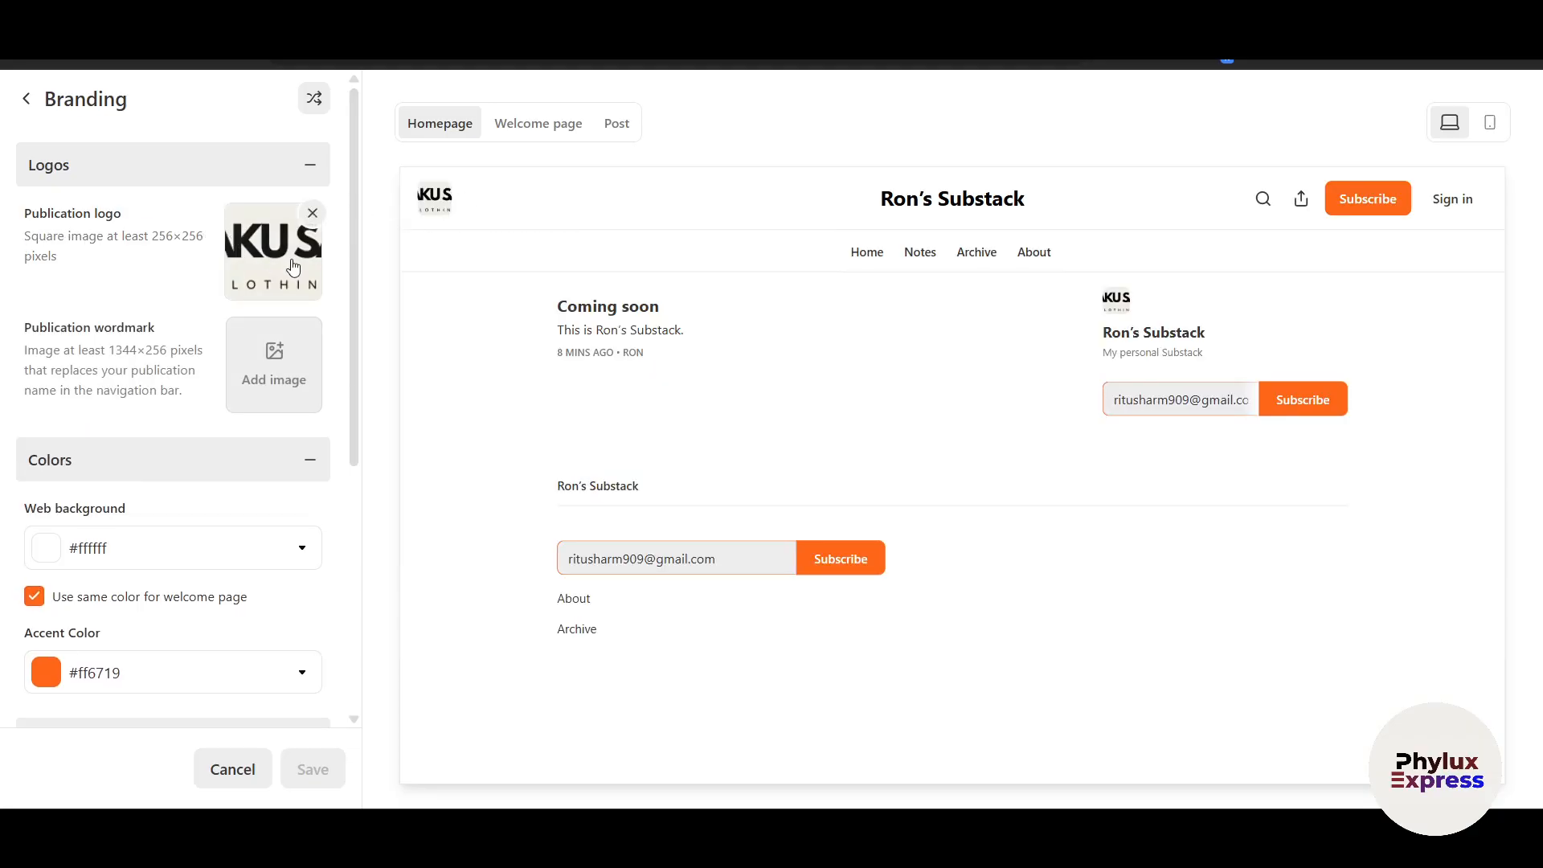
left_click(313, 214)
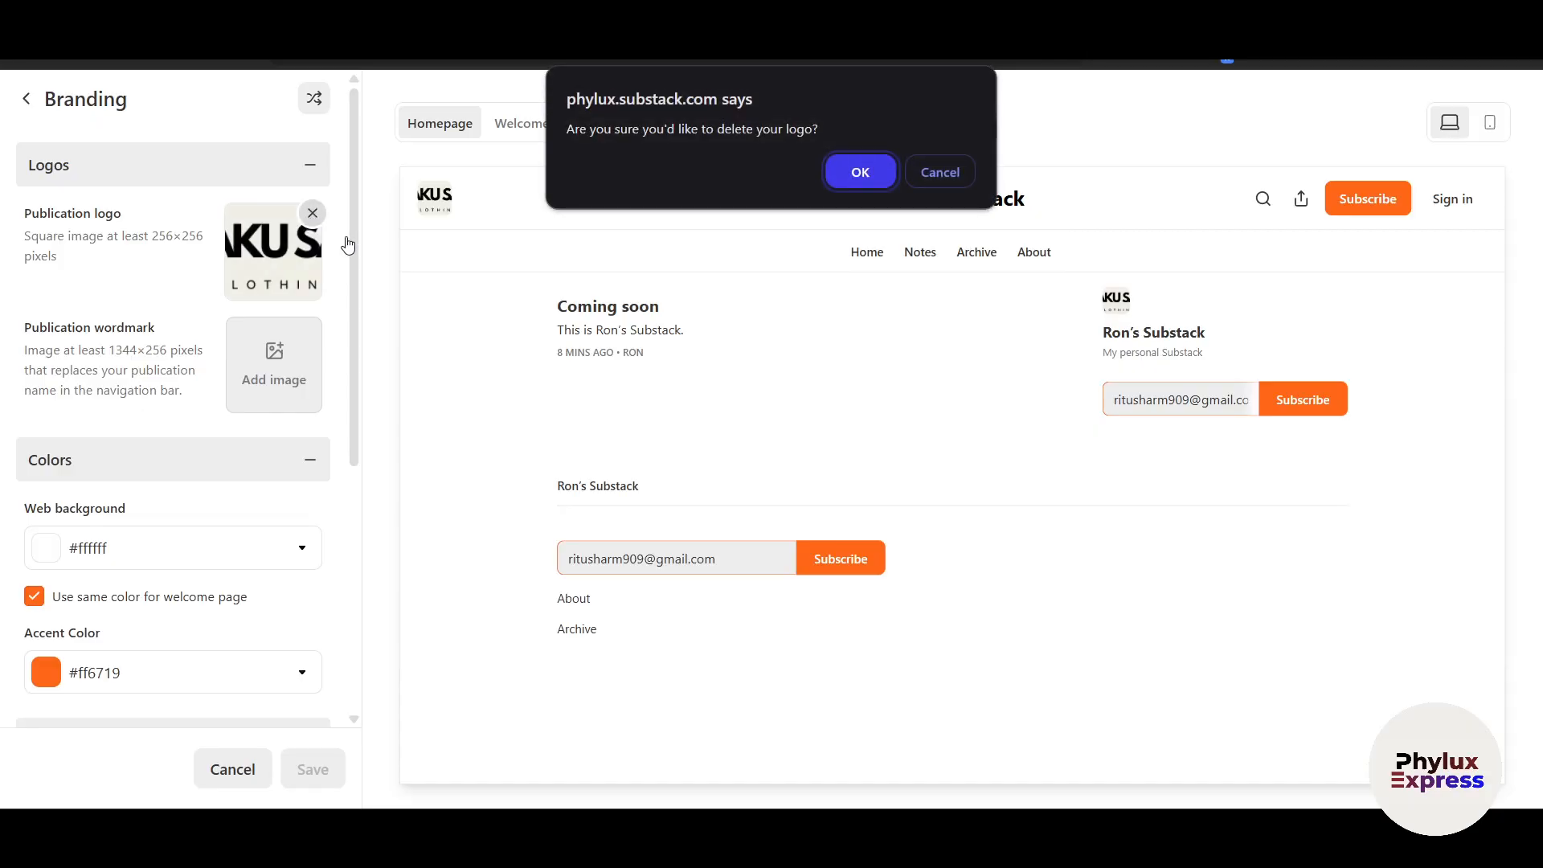
left_click(860, 156)
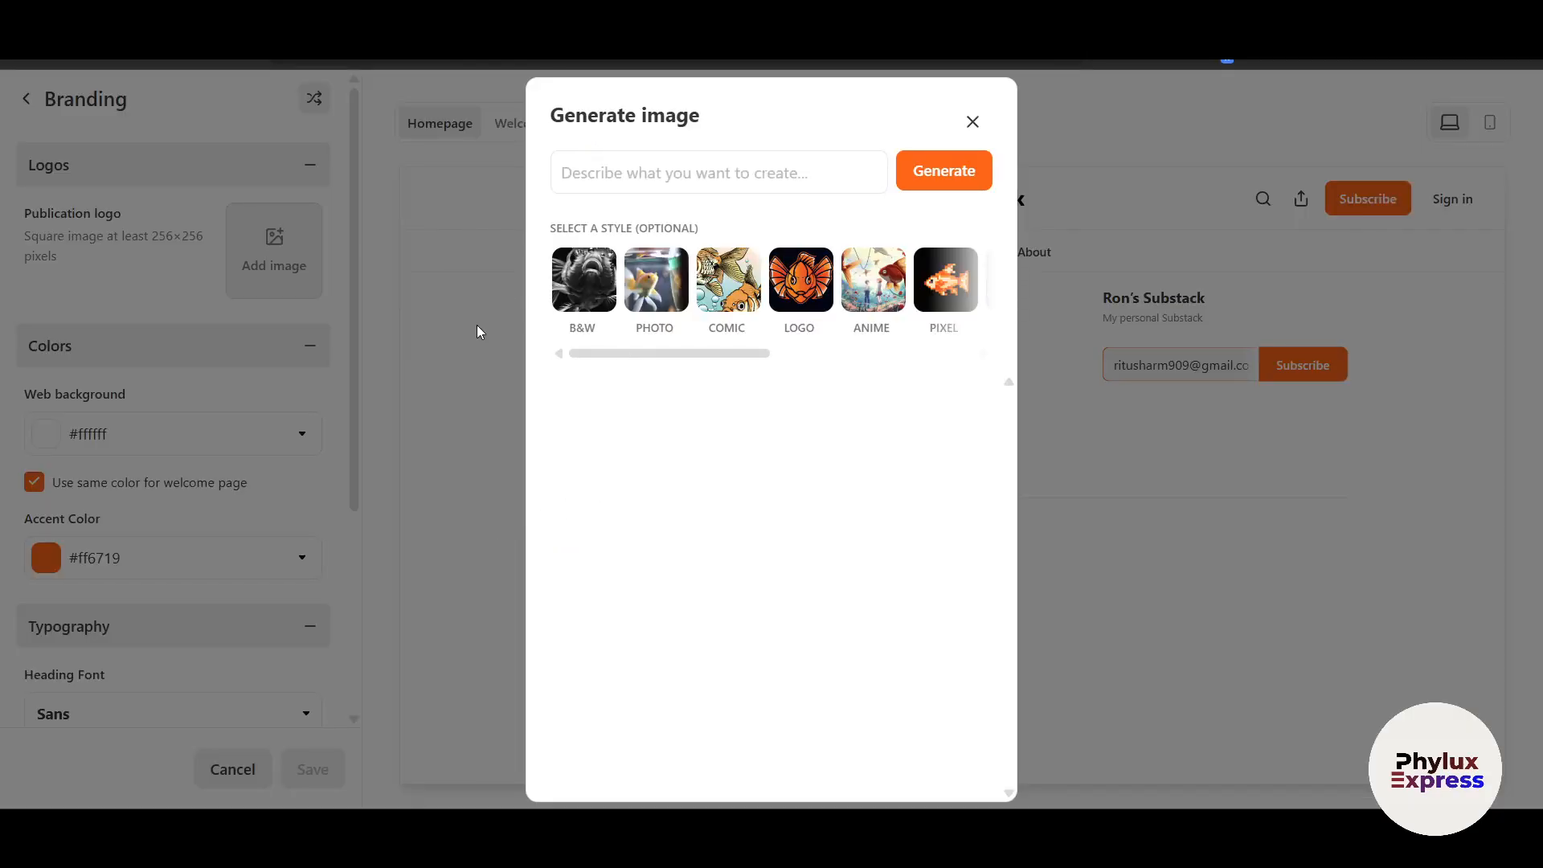
left_click(618, 173)
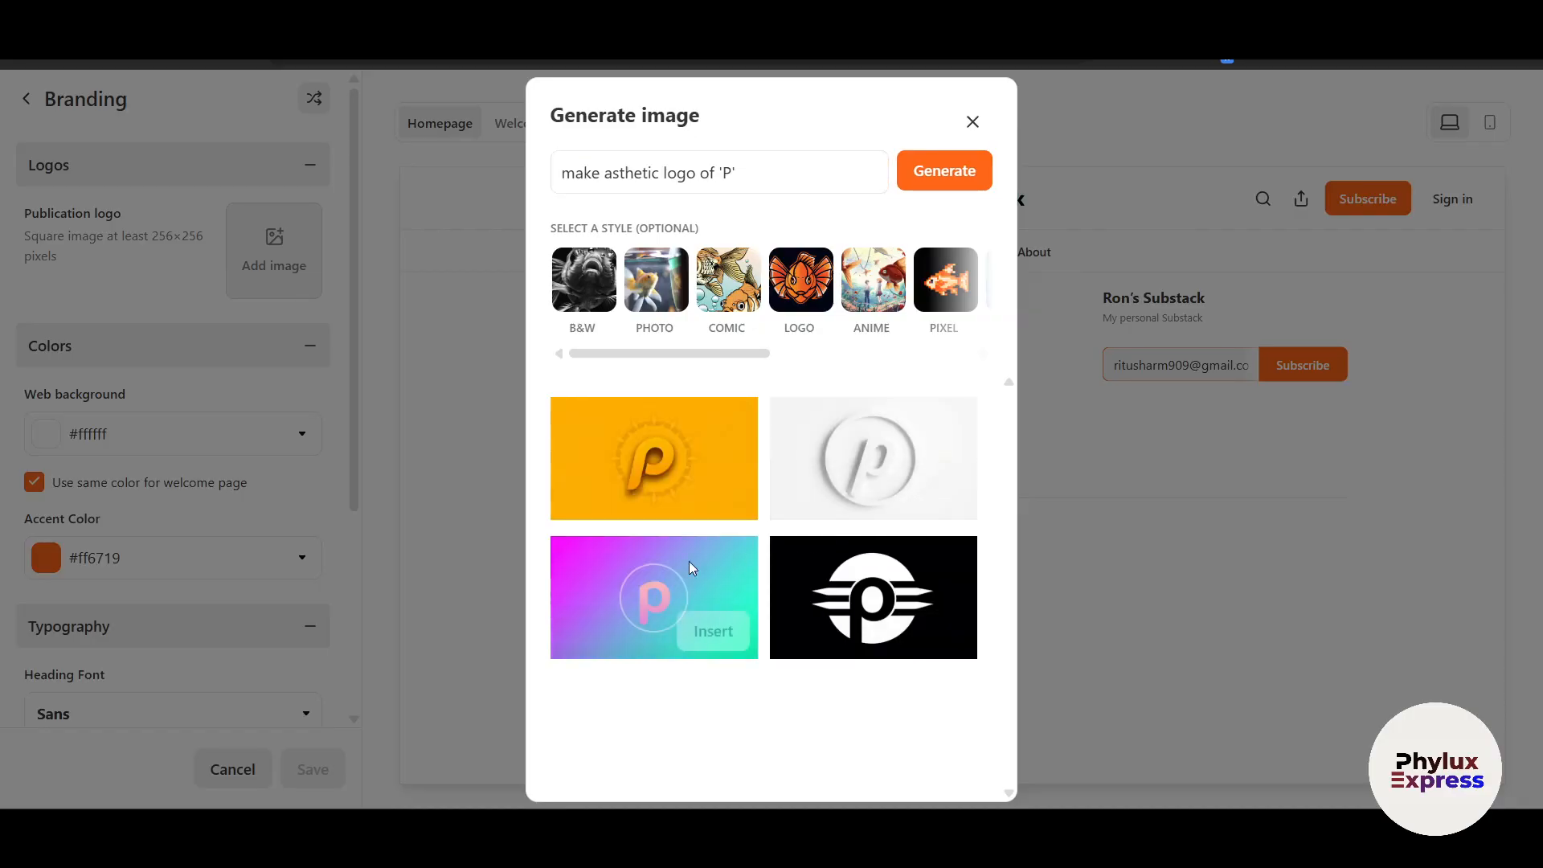
mouse_move(629, 484)
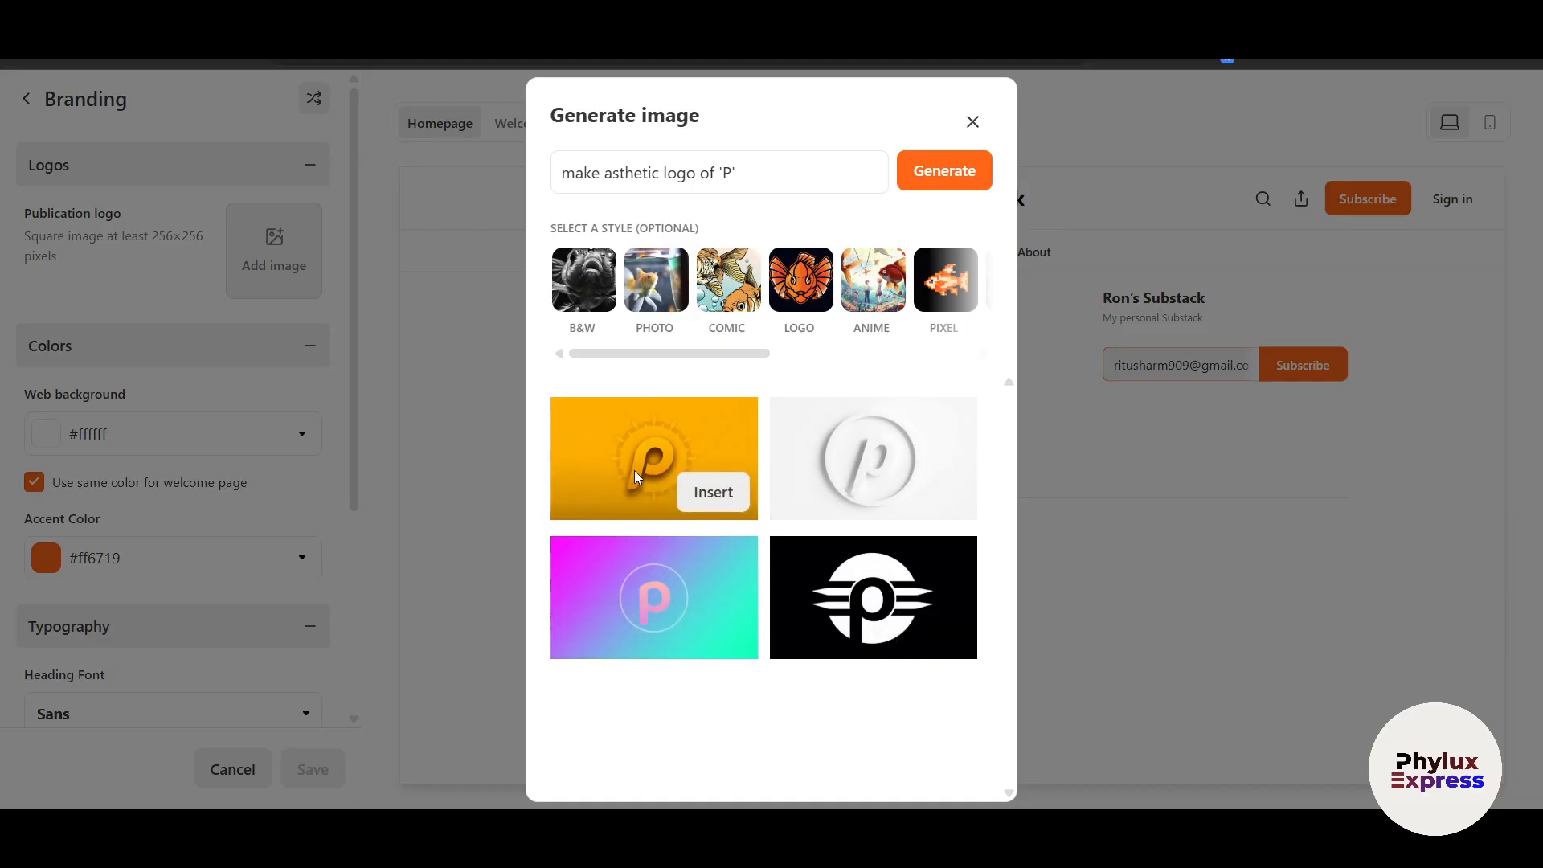
left_click(697, 506)
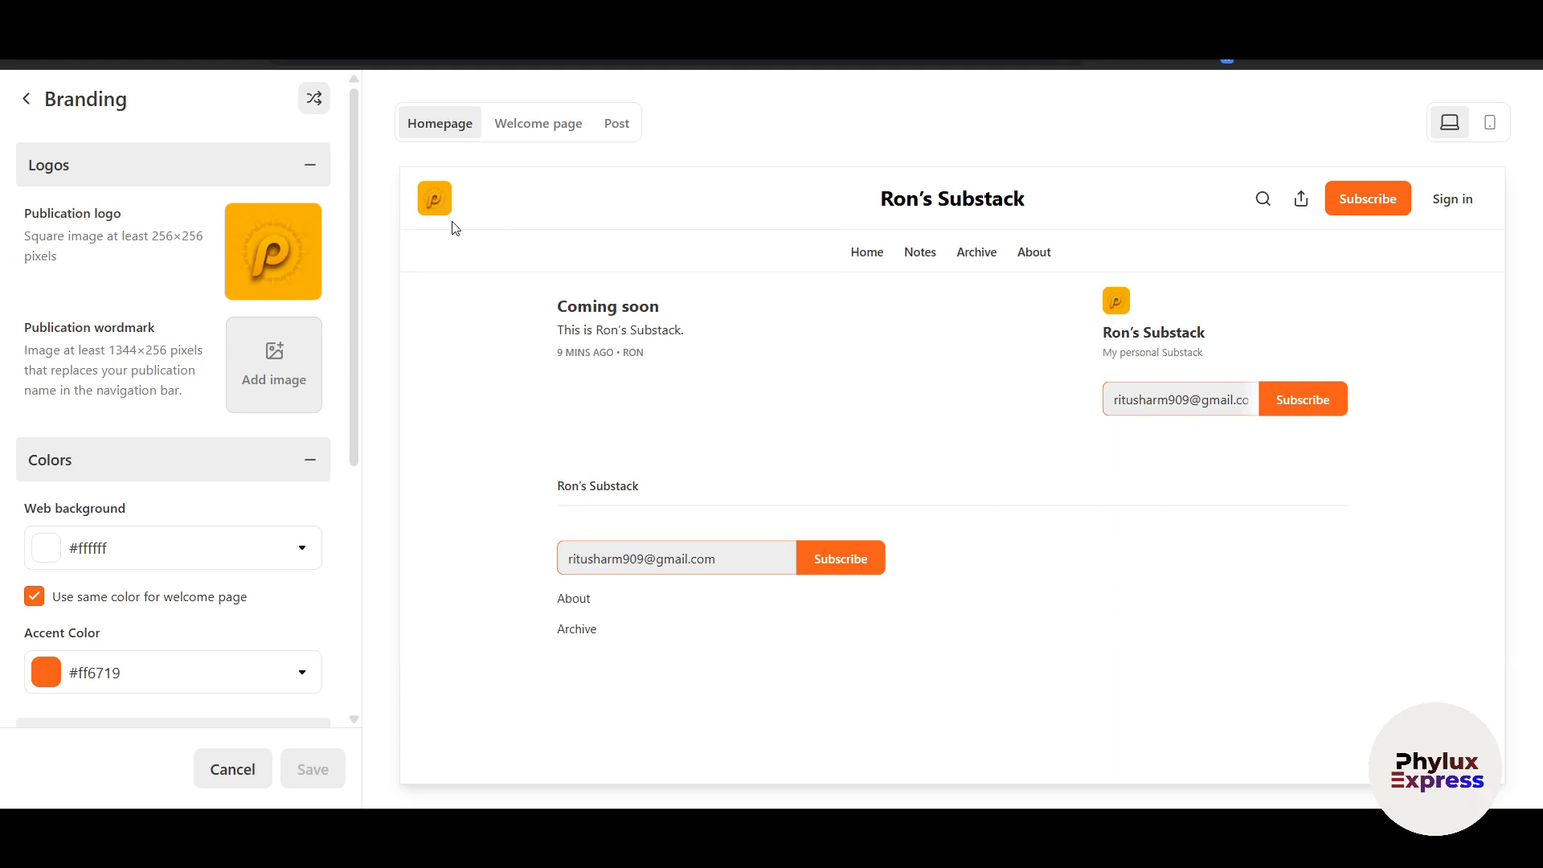
Upload the OTAKU SAGE clothing image as the publication wordmark
left_click(269, 389)
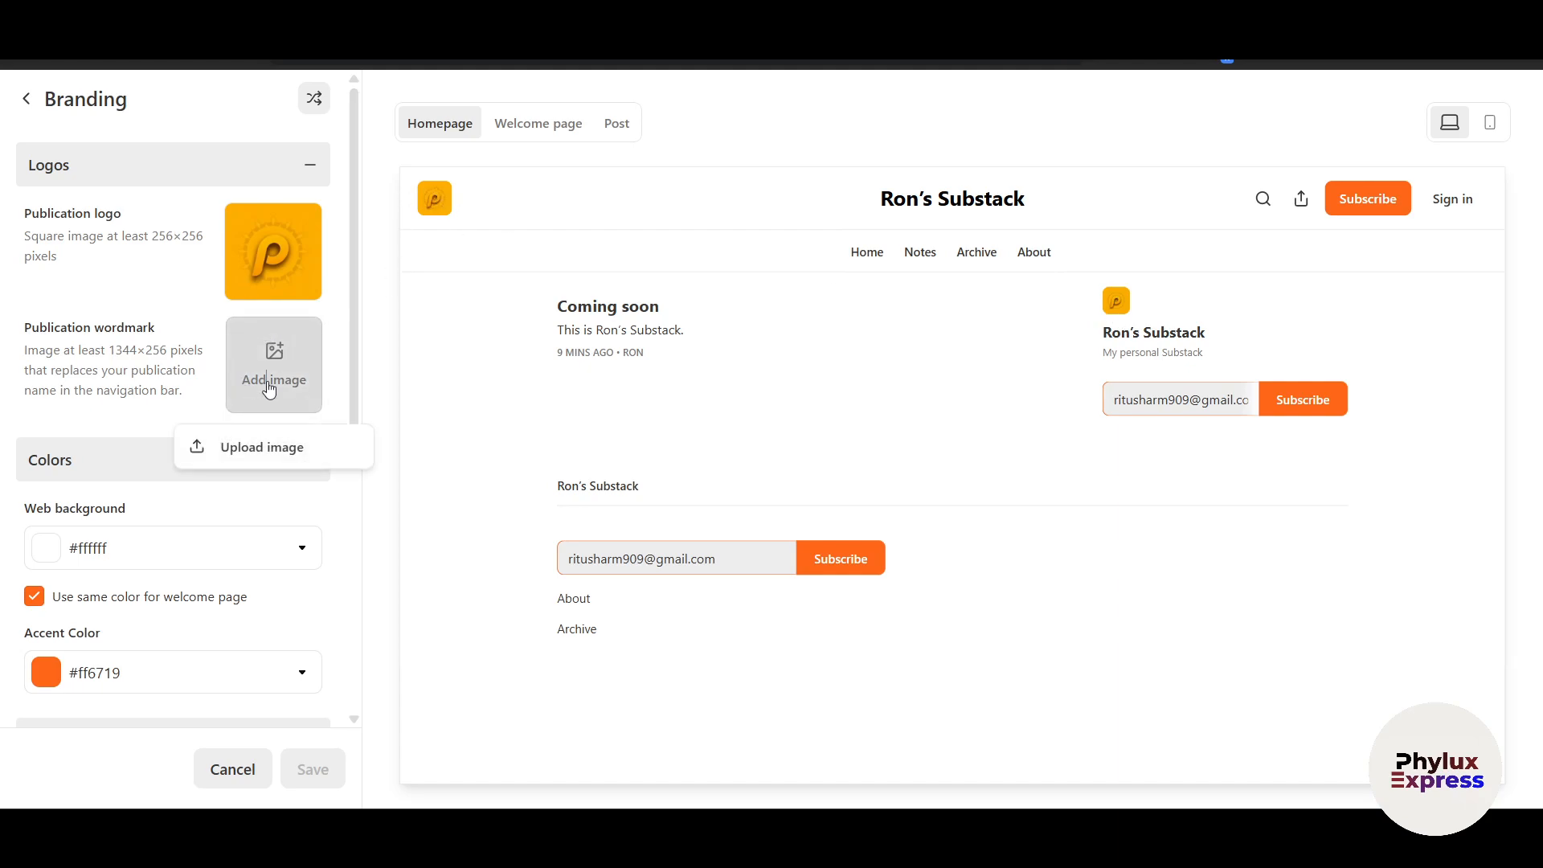
left_click(279, 448)
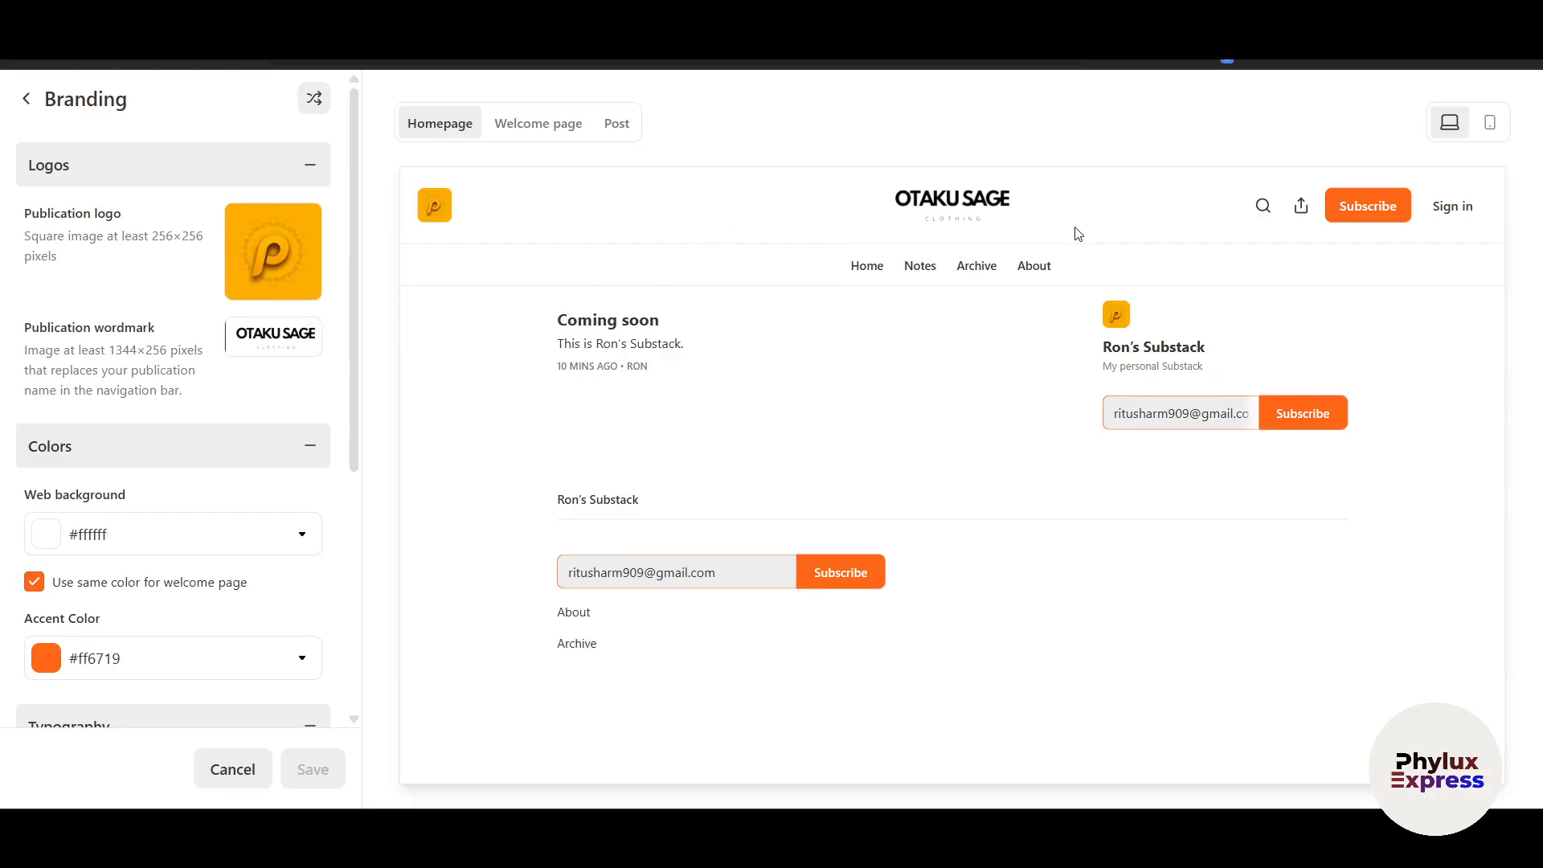
Look through the web background colour swatches and try the very light grey one beside white
scroll(251, 498, "down", 1)
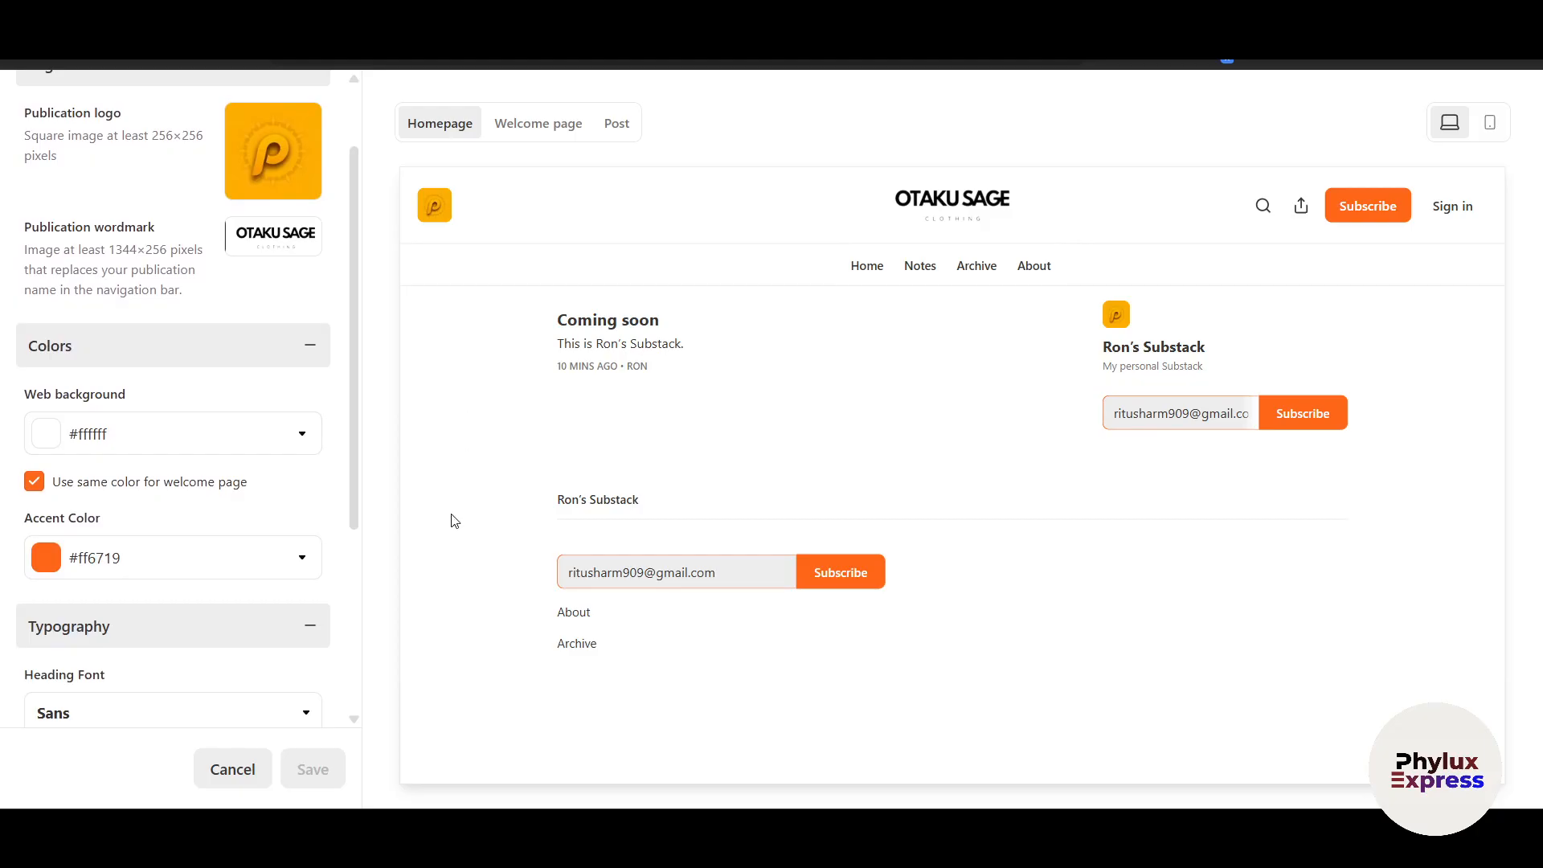
left_click(264, 432)
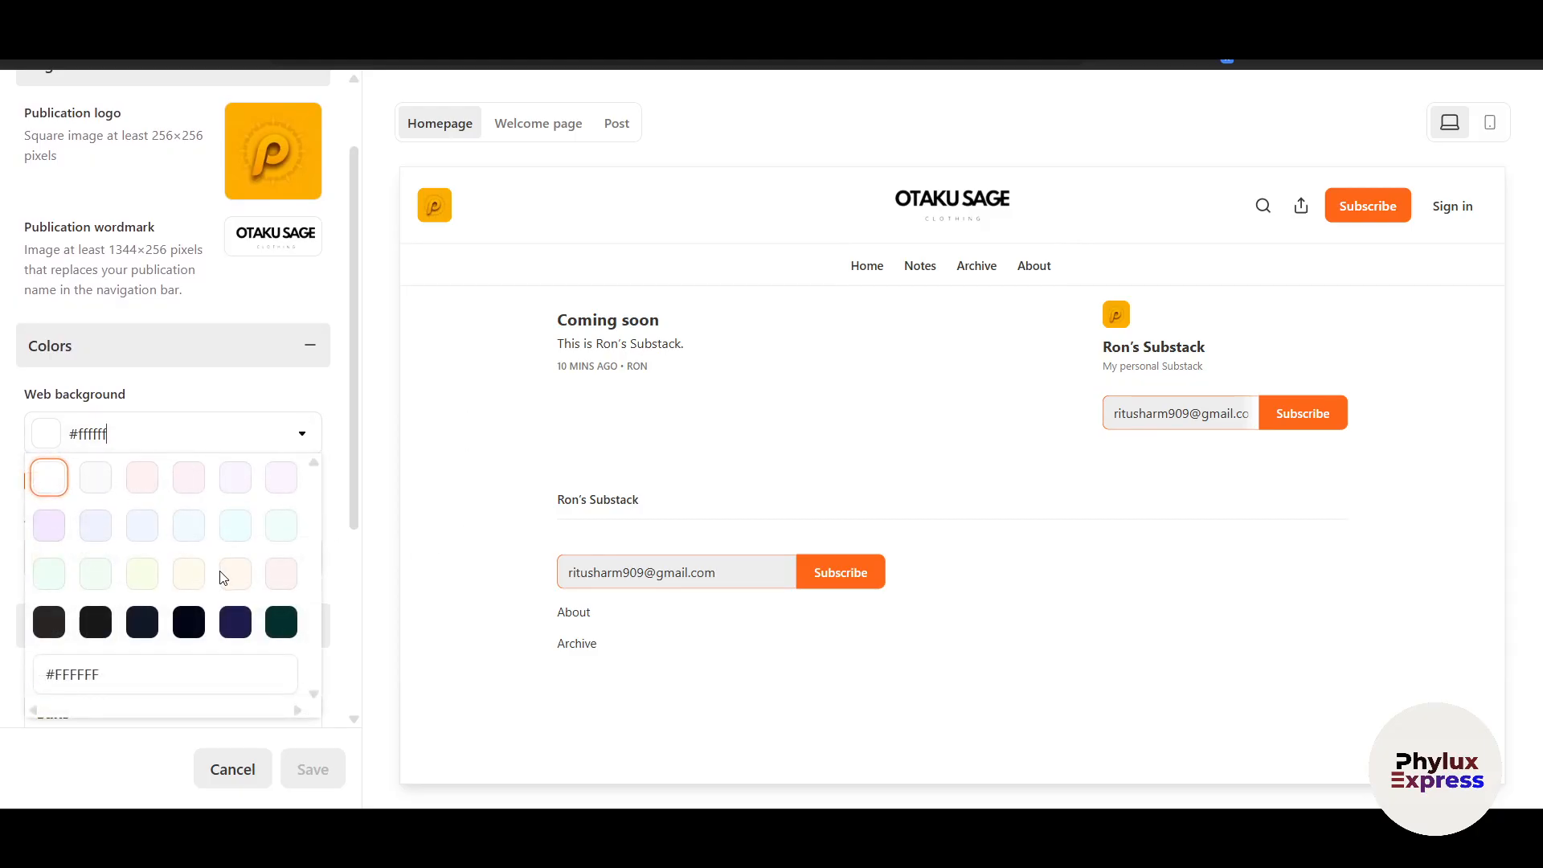
scroll(180, 603, "down", 2)
scroll(209, 554, "up", 2)
left_click(97, 482)
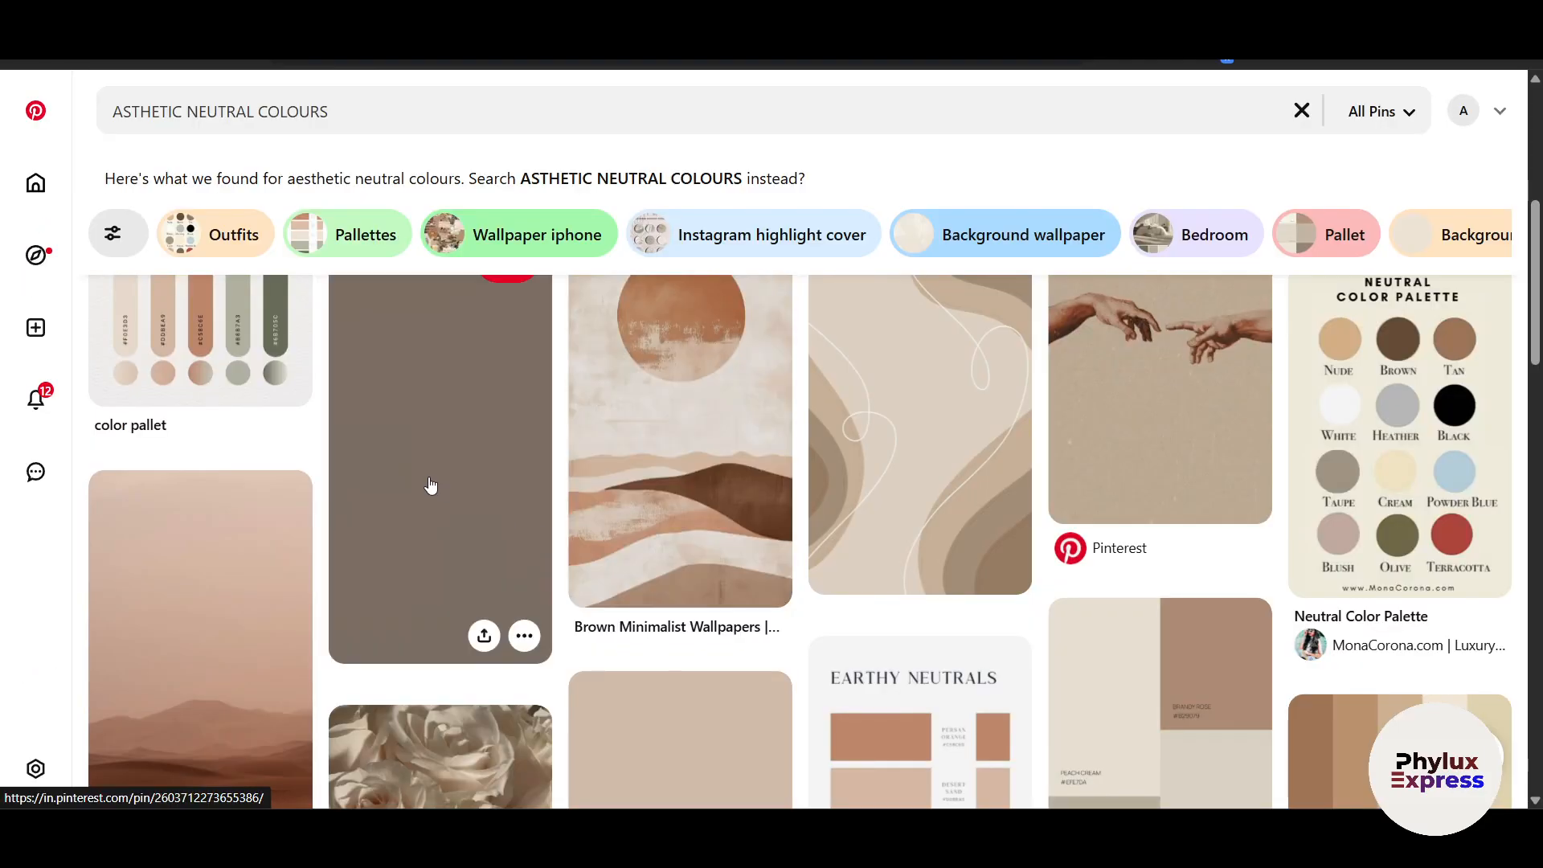
Switch to Pinterest, find a palette under "ASTHETIC NEUTRAL COLOURS", and set the theme's web background to #f2ede0 and accent color to #6d2932
scroll(1072, 504, "up", 5)
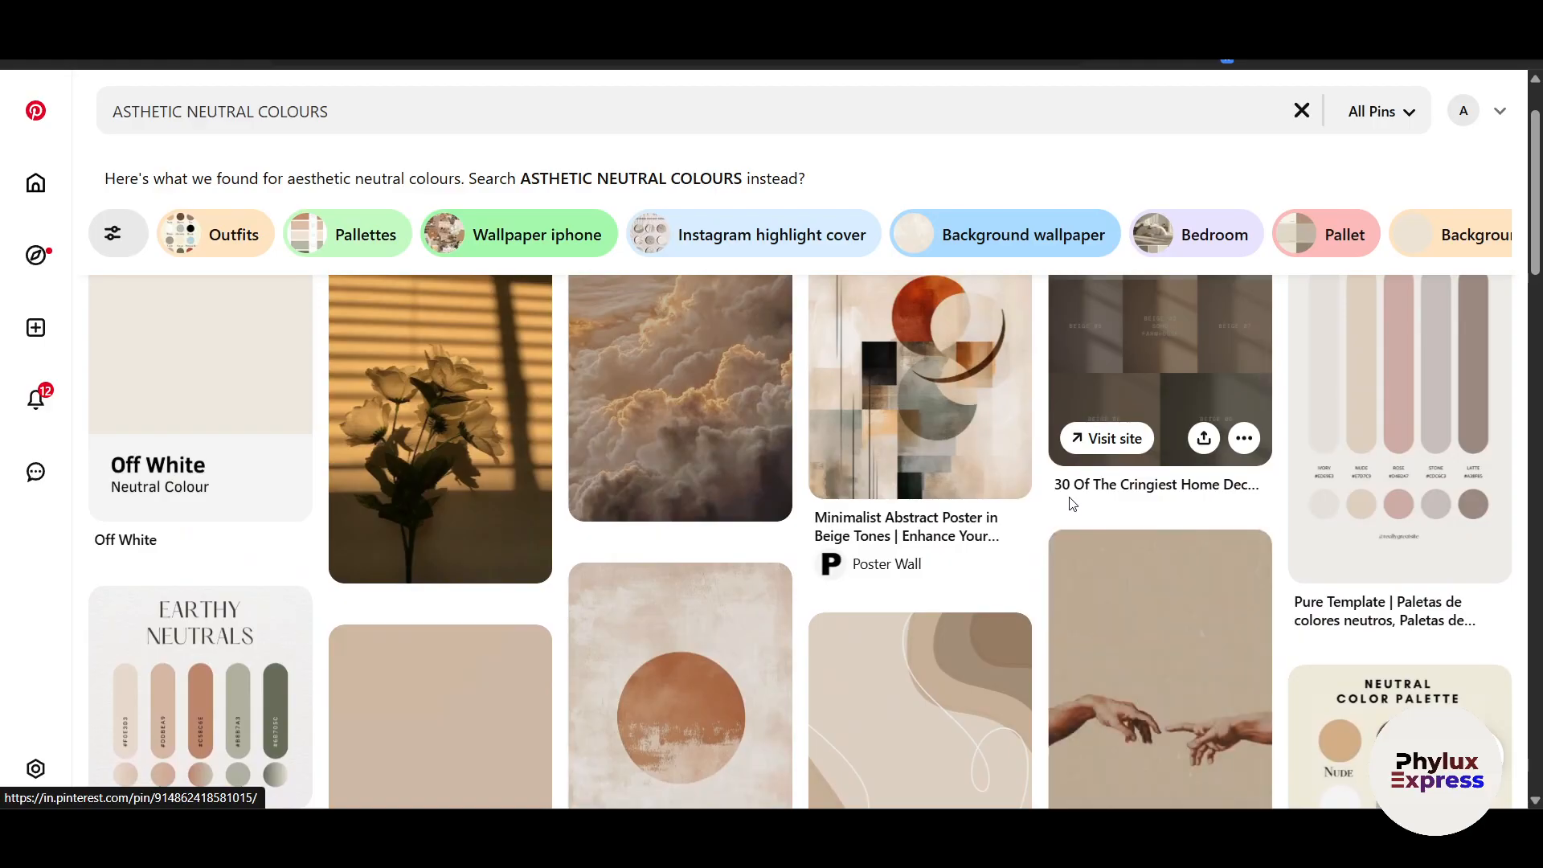
scroll(1072, 504, "up", 2)
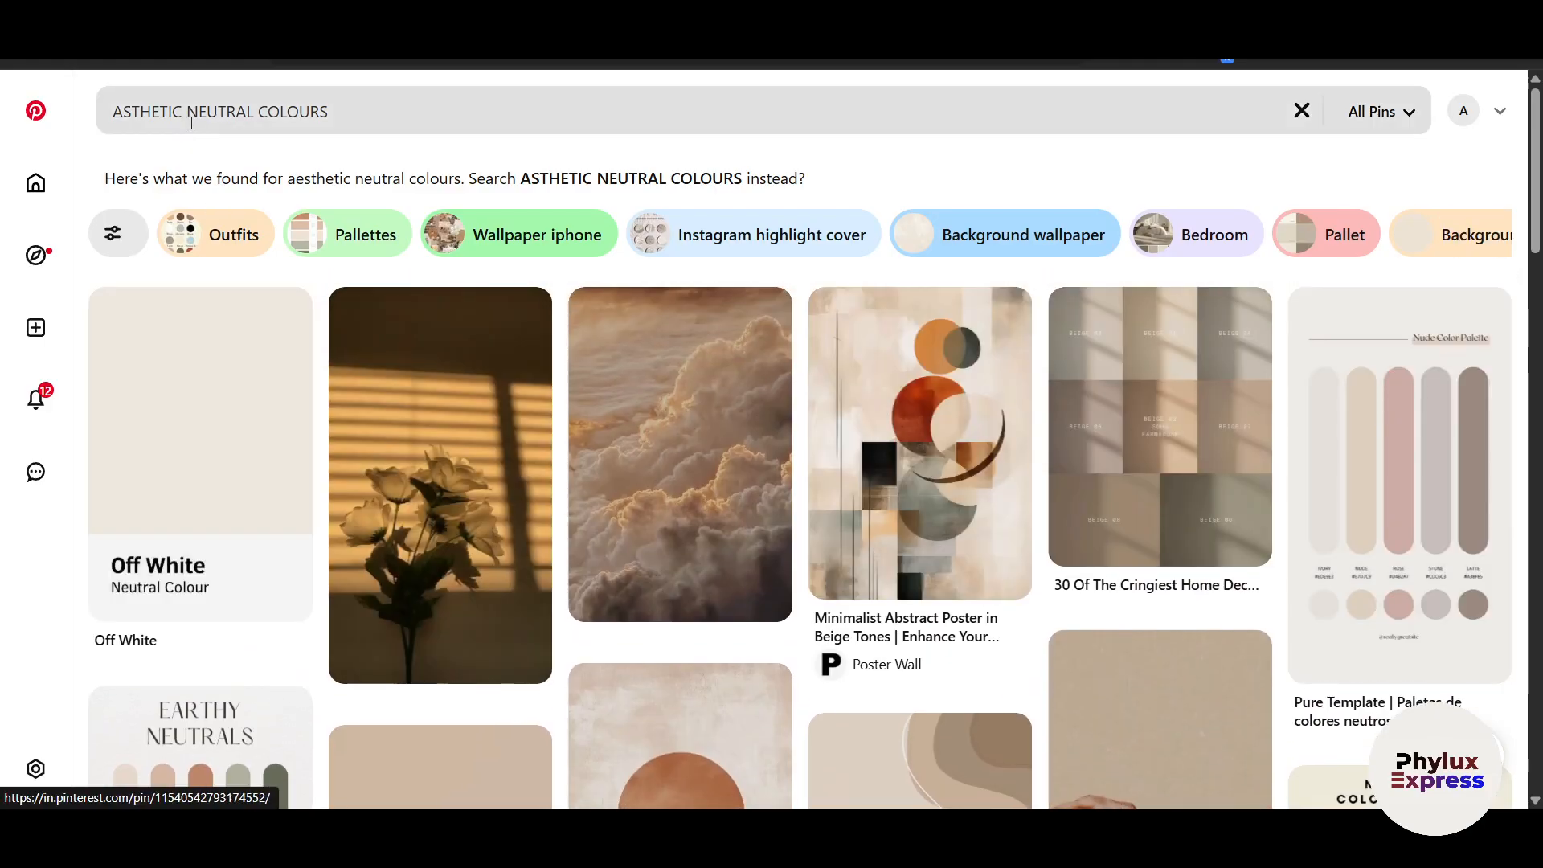
left_click(634, 178)
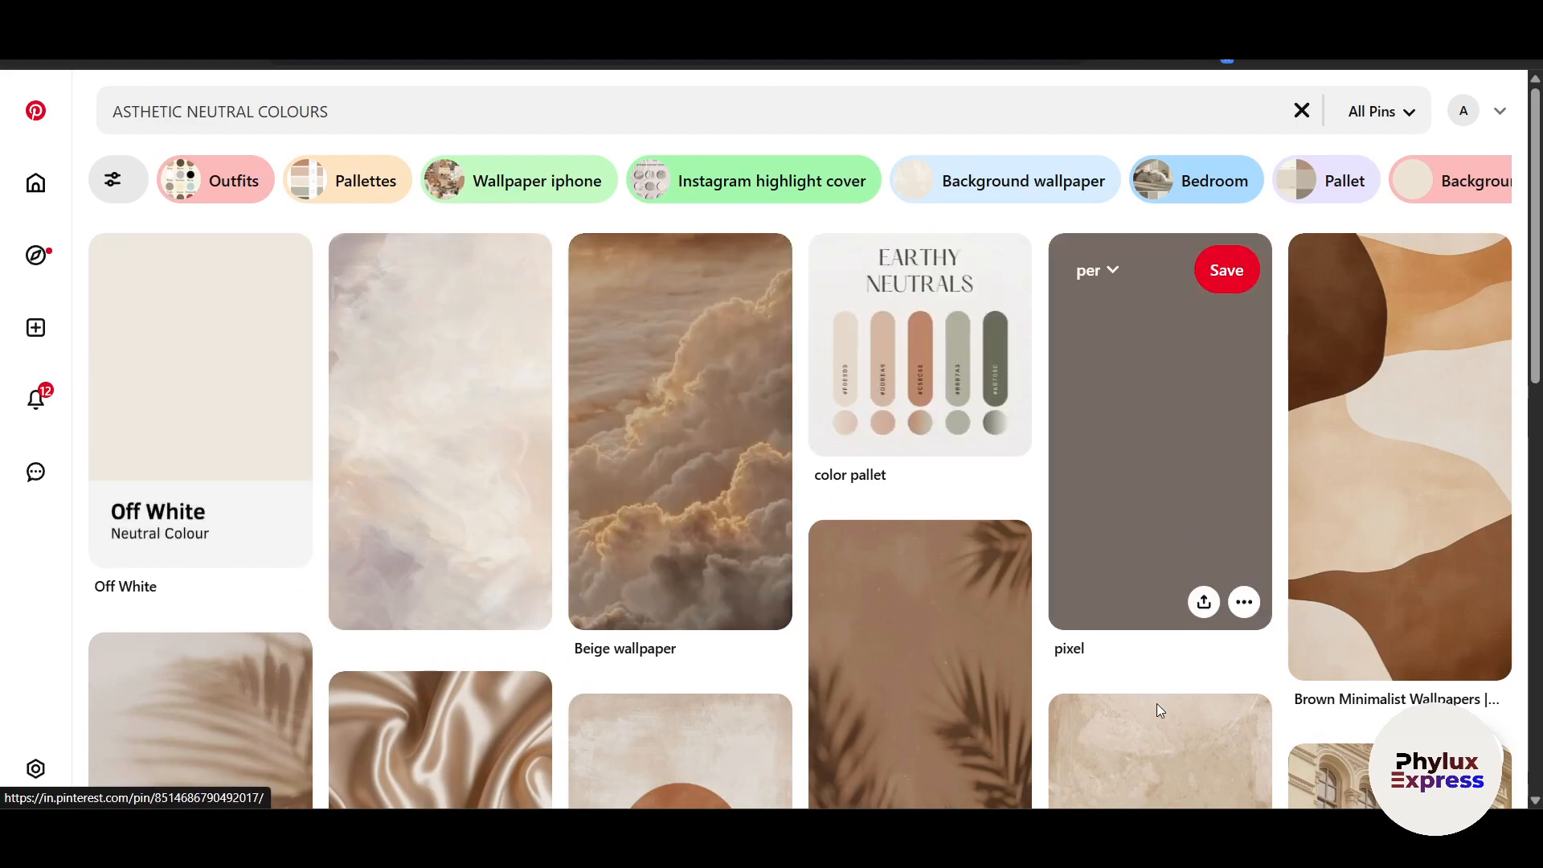
scroll(806, 685, "down", 4)
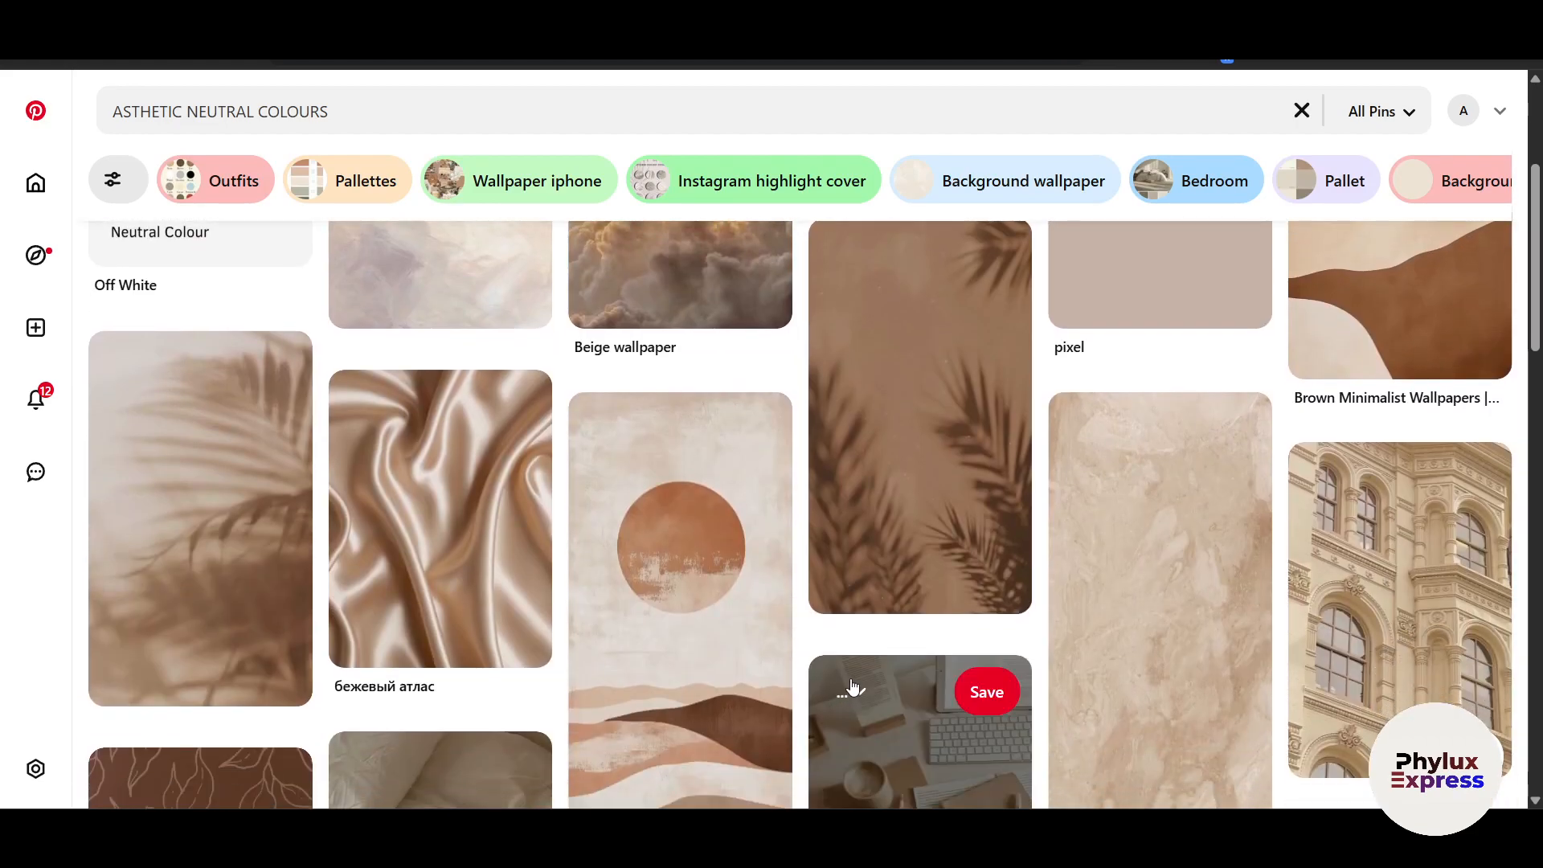
scroll(857, 685, "up", 4)
left_click(206, 374)
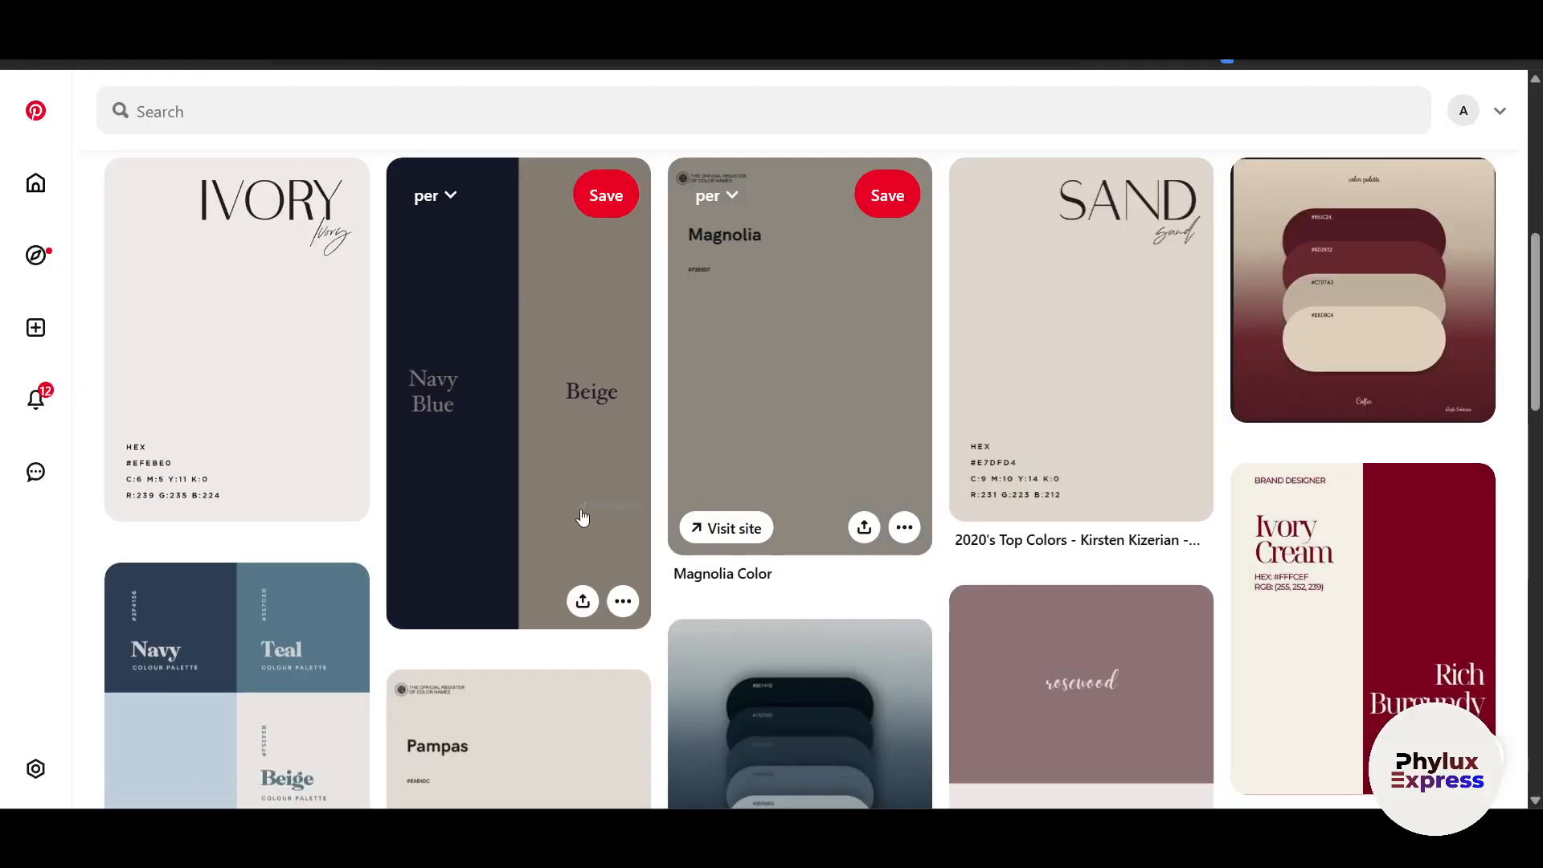
left_click(1385, 294)
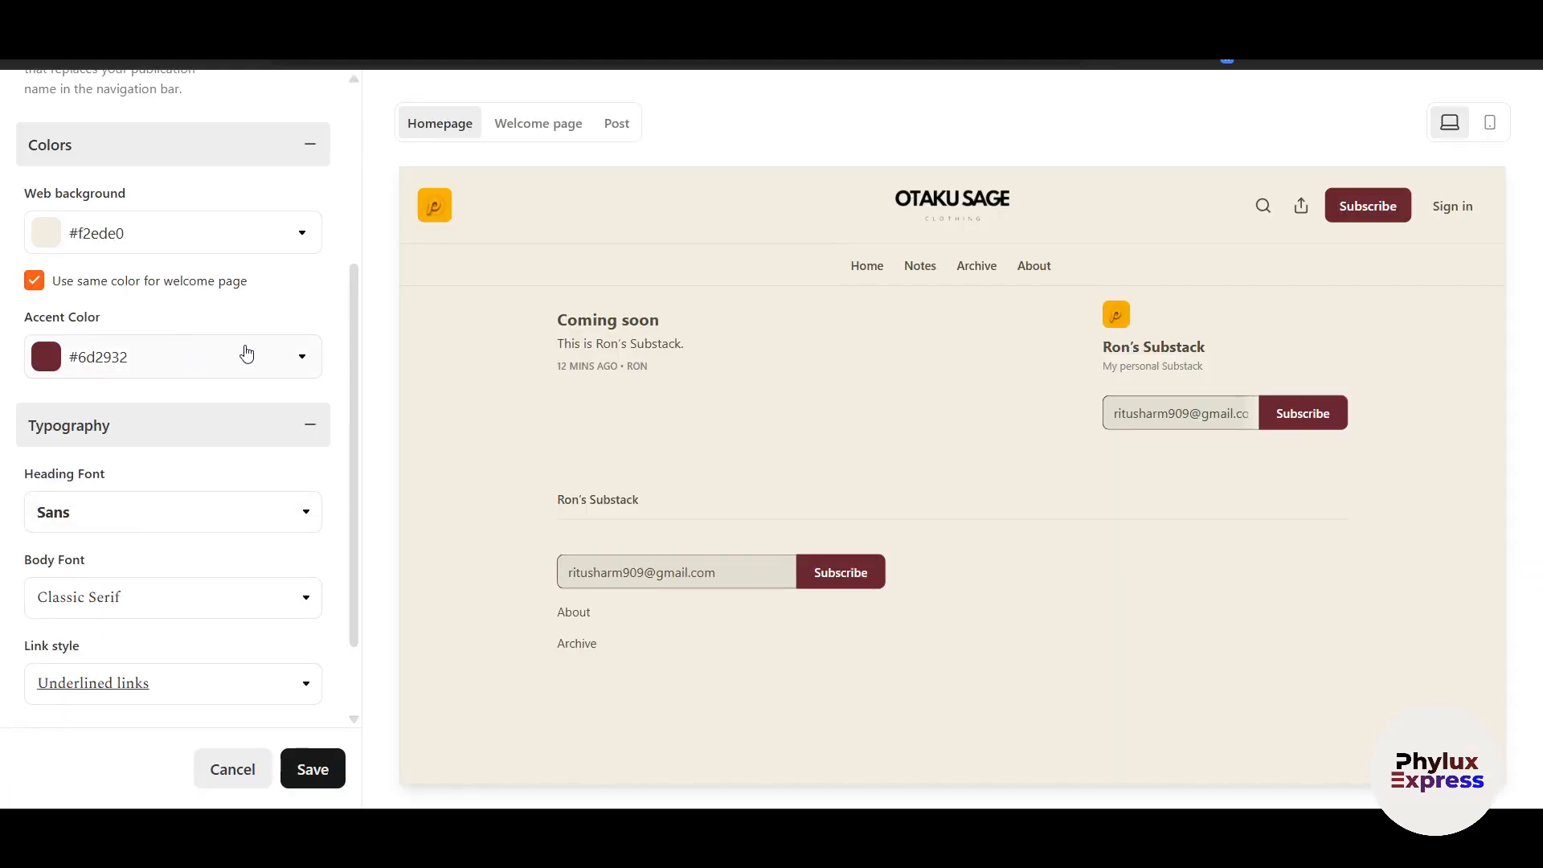
Set the heading font to Mono in the typography settings
left_click(241, 421)
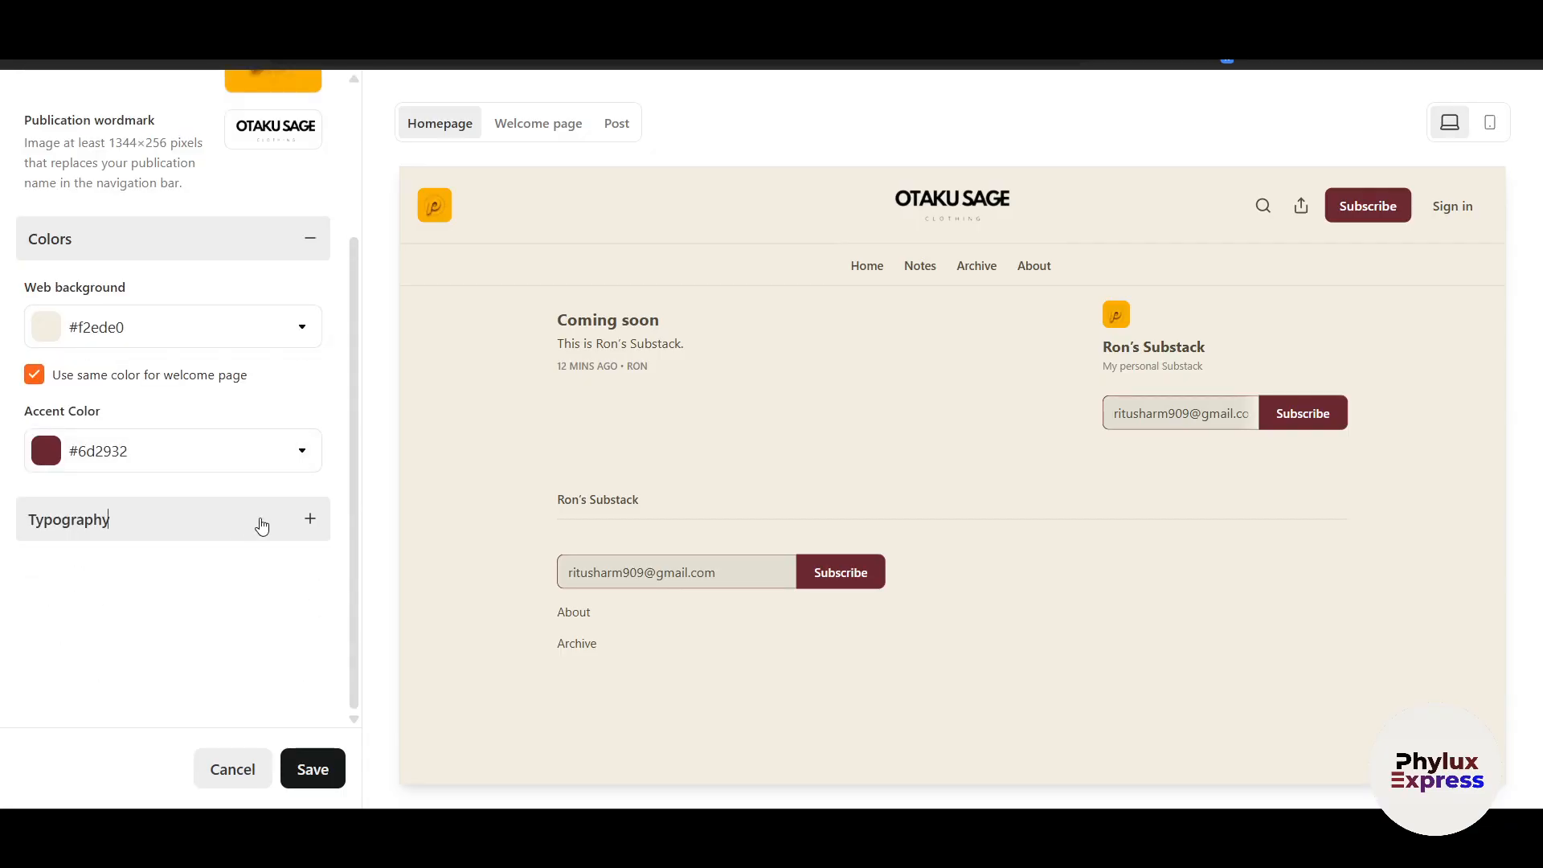
left_click(262, 522)
scroll(262, 524, "down", 1)
left_click(244, 411)
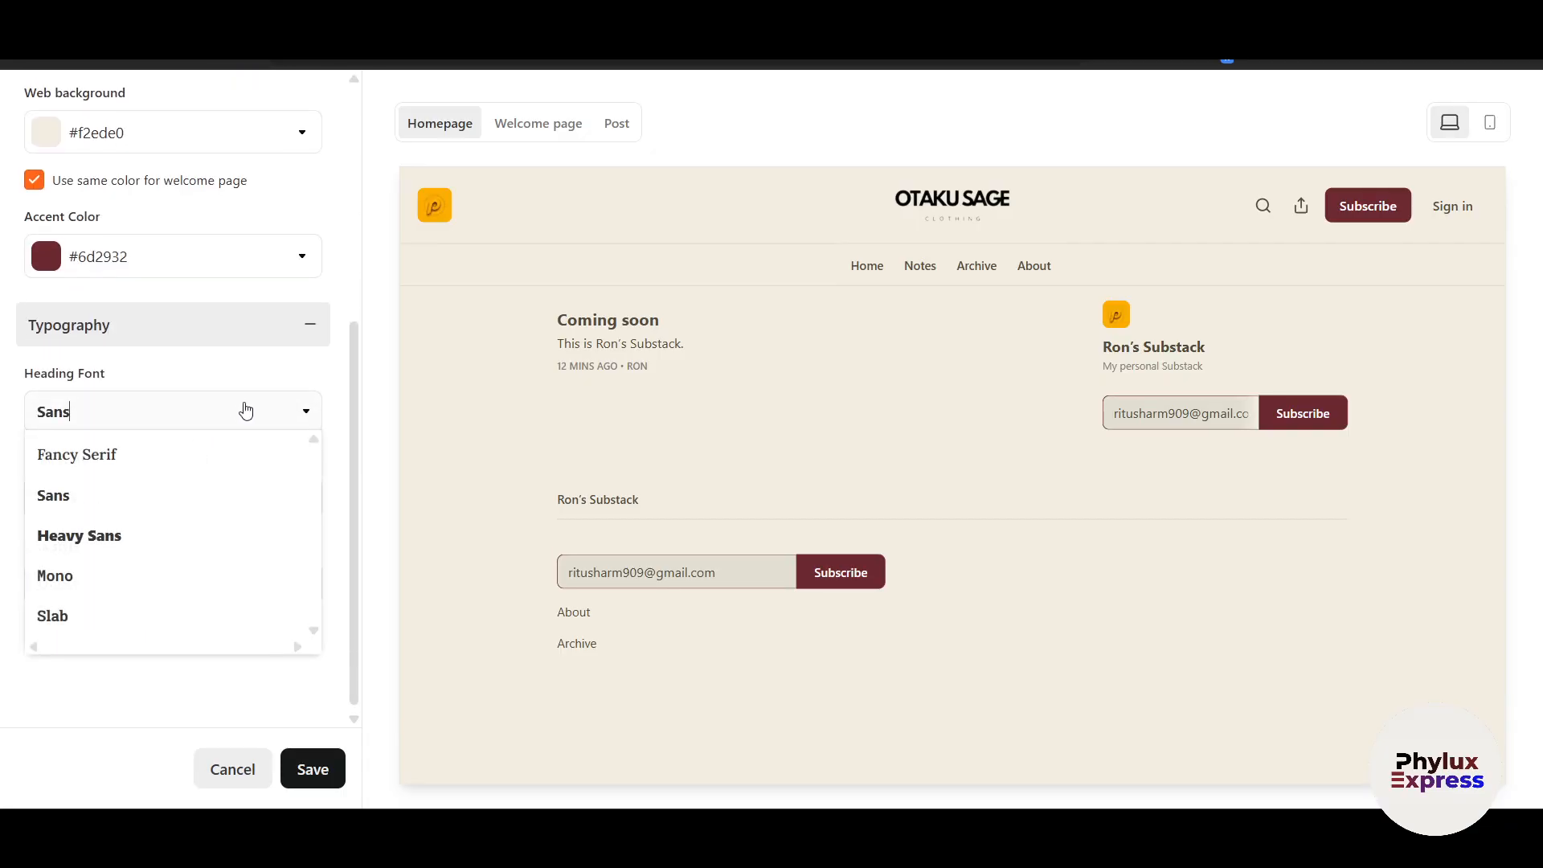
left_click(167, 576)
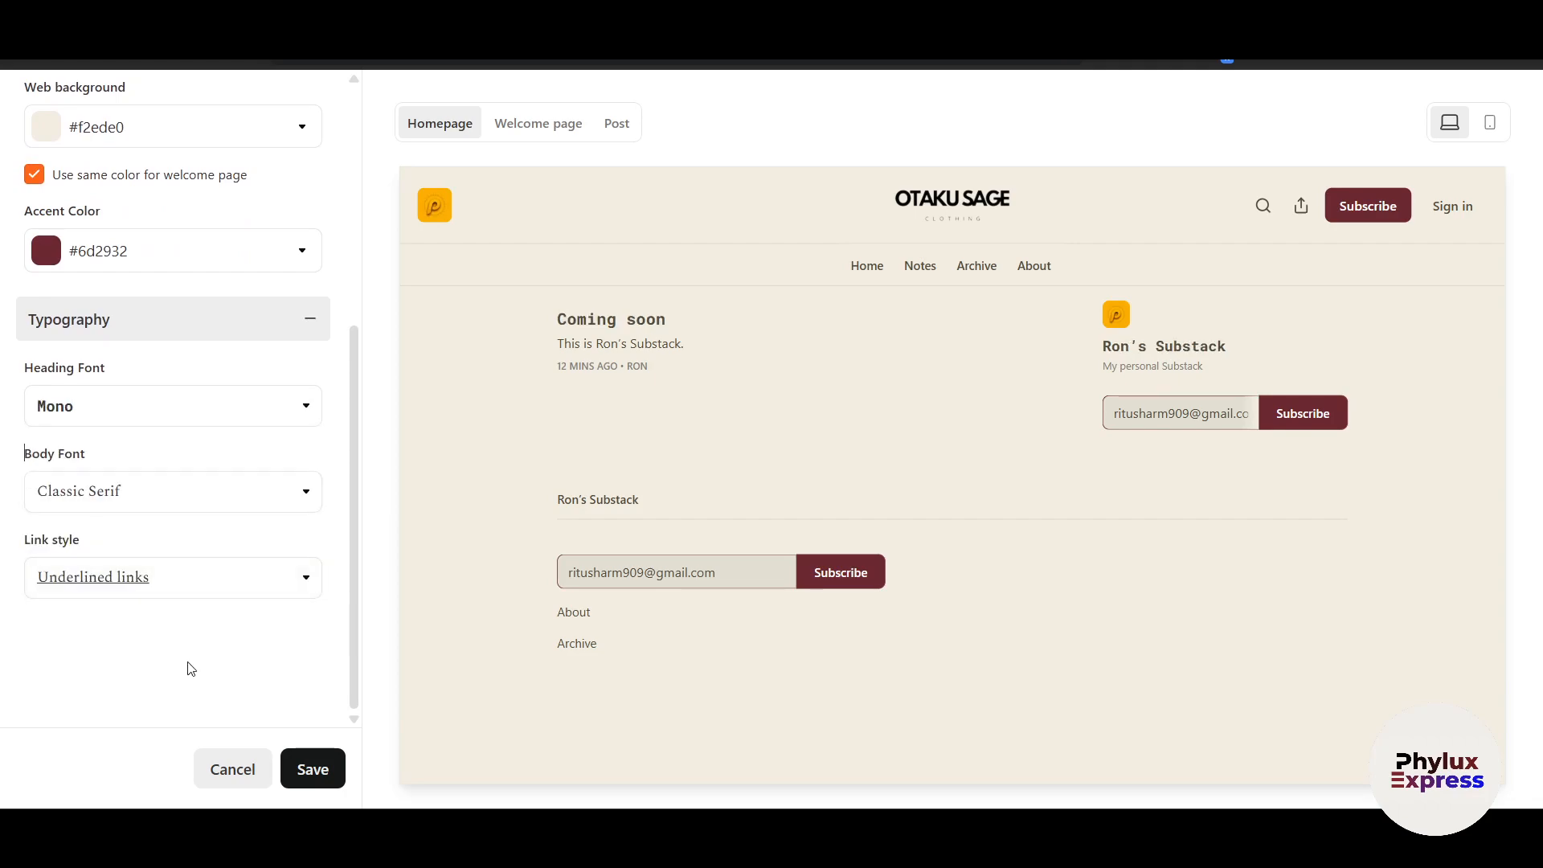
Look through the body font options and try Sans
left_click(163, 505)
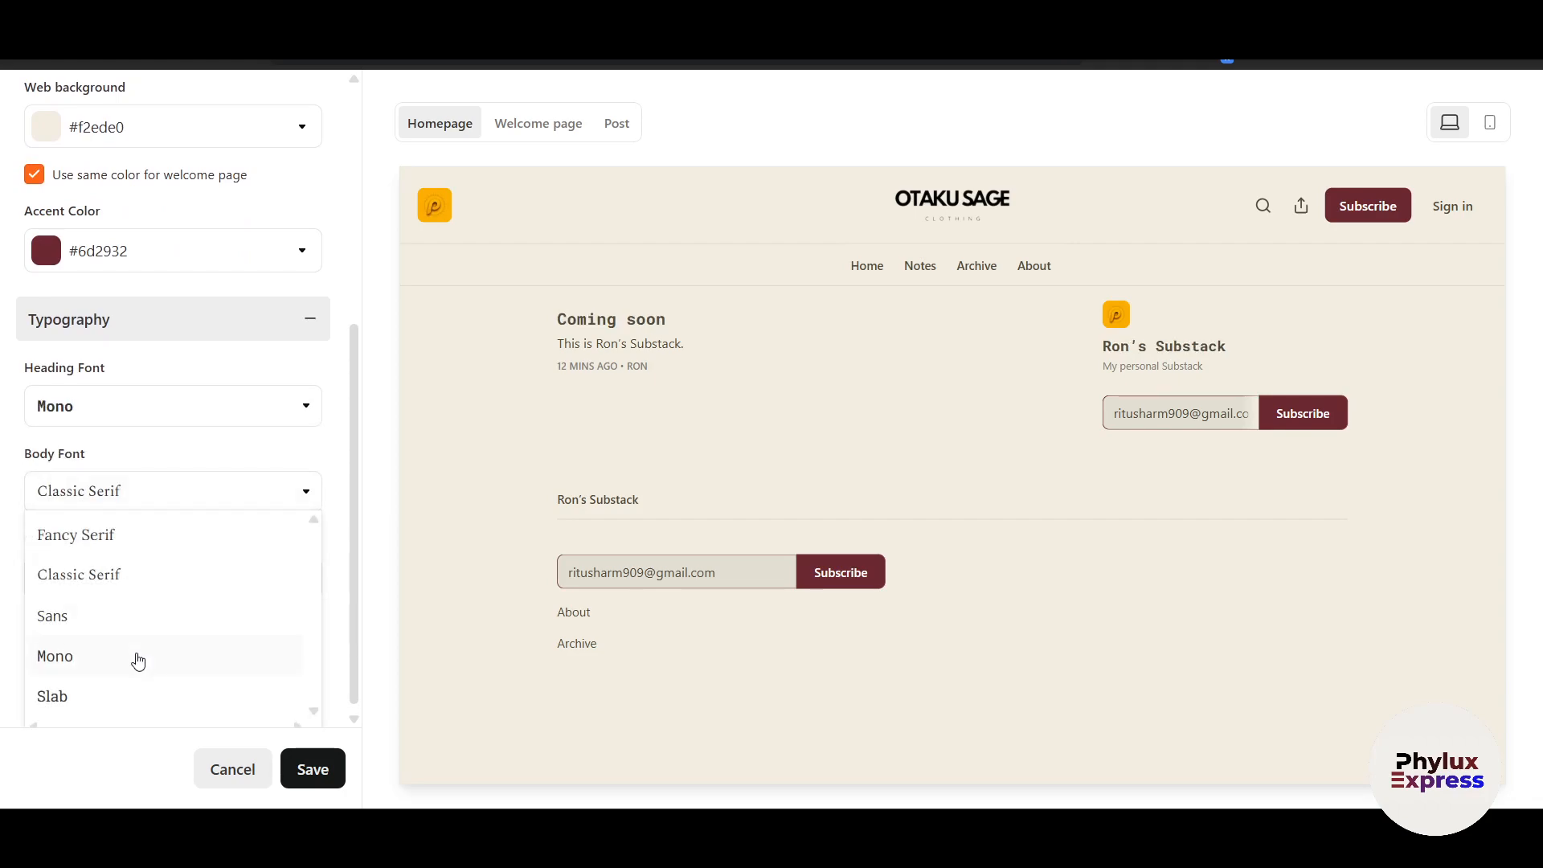
scroll(138, 661, "up", 2)
scroll(139, 660, "down", 2)
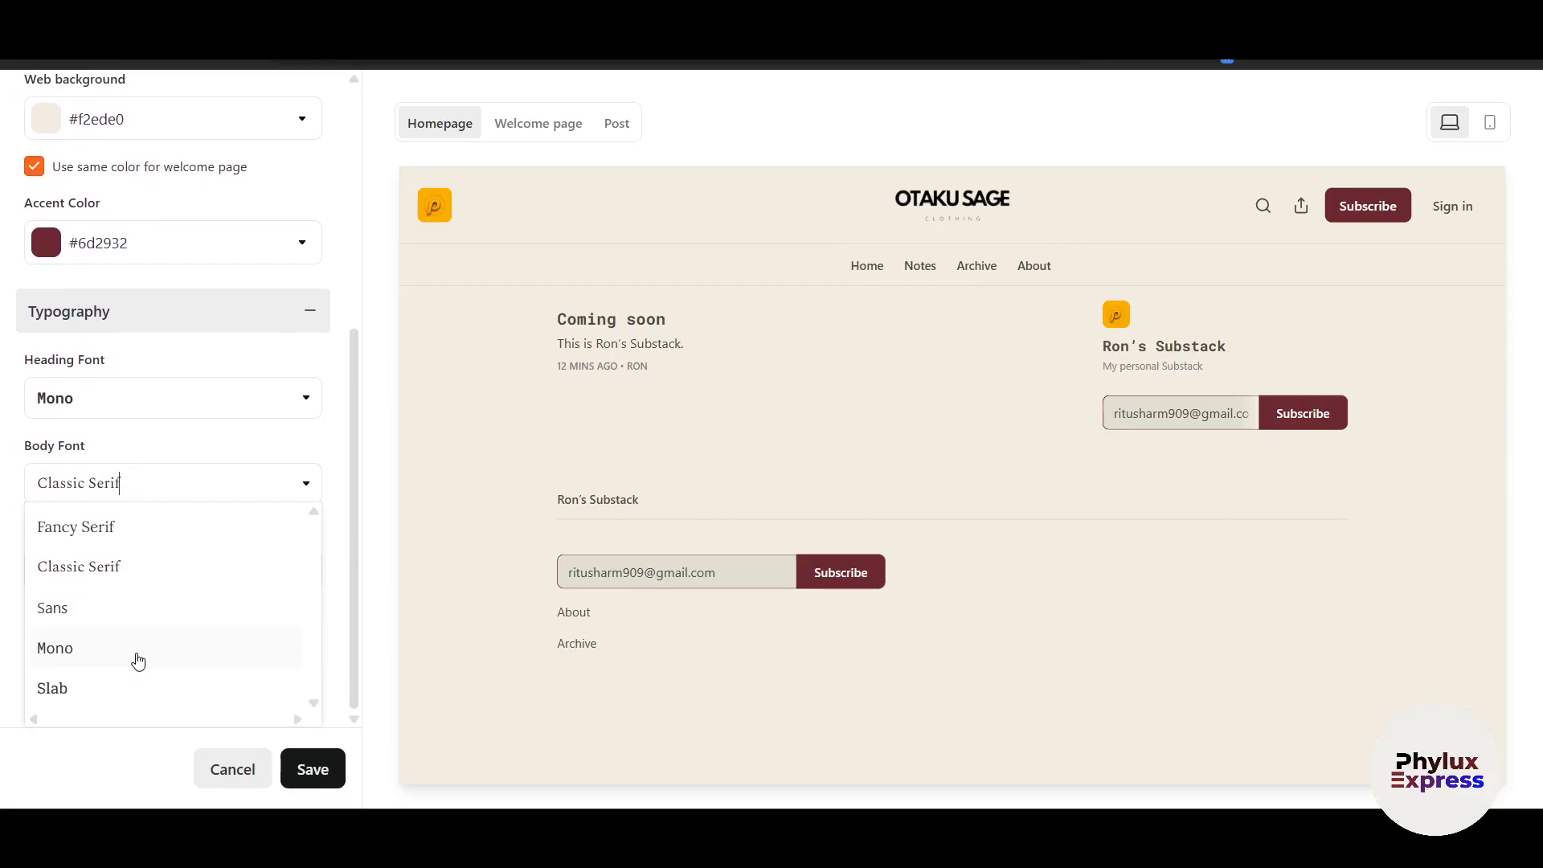
left_click(112, 611)
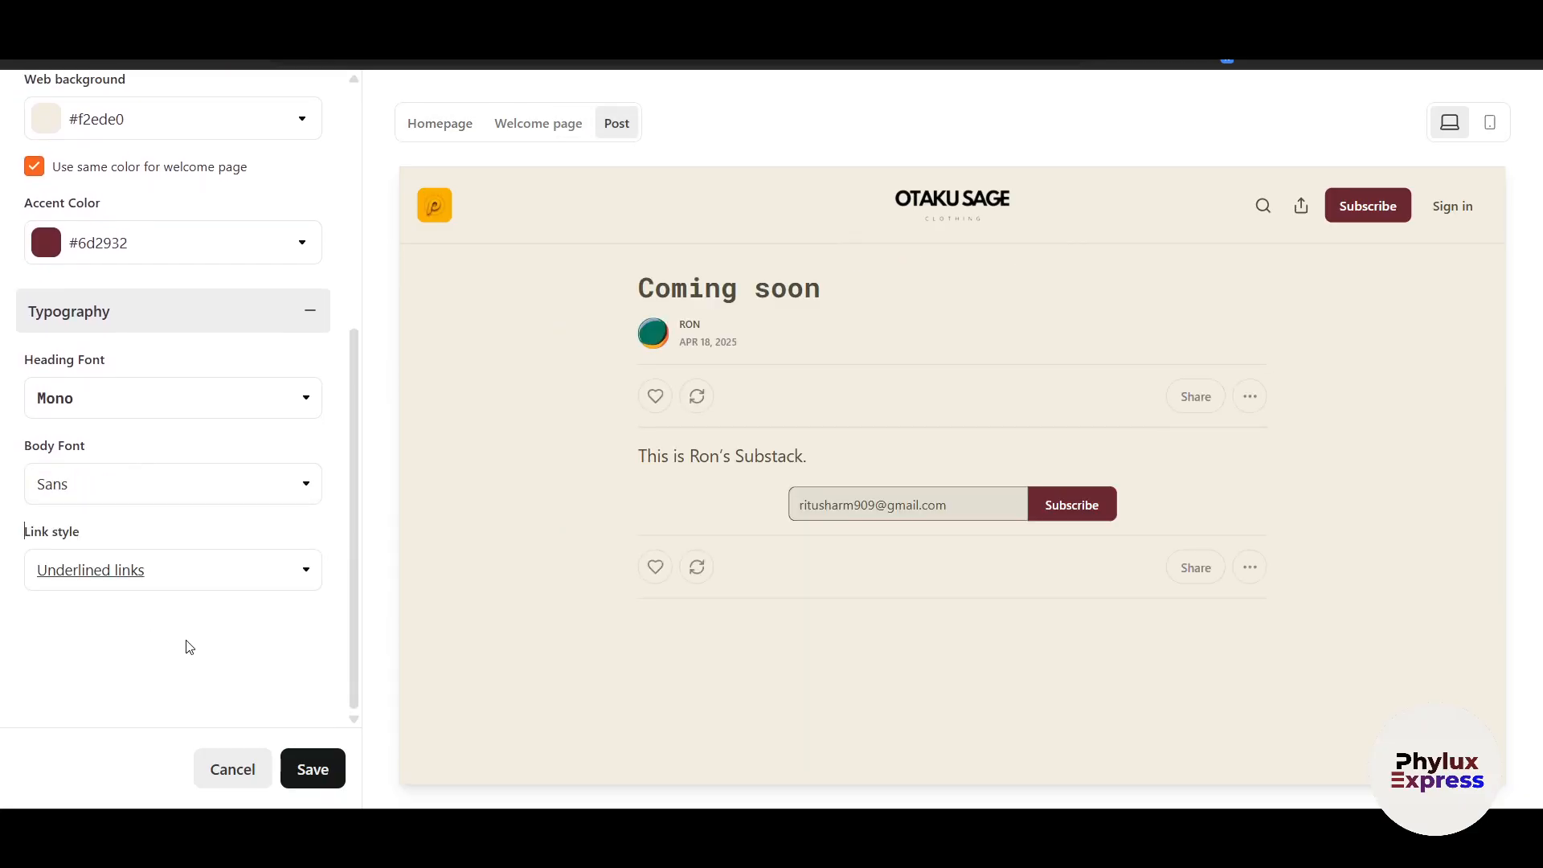
Try Fancy Serif as the body font, and settle on Slab instead
left_click(167, 494)
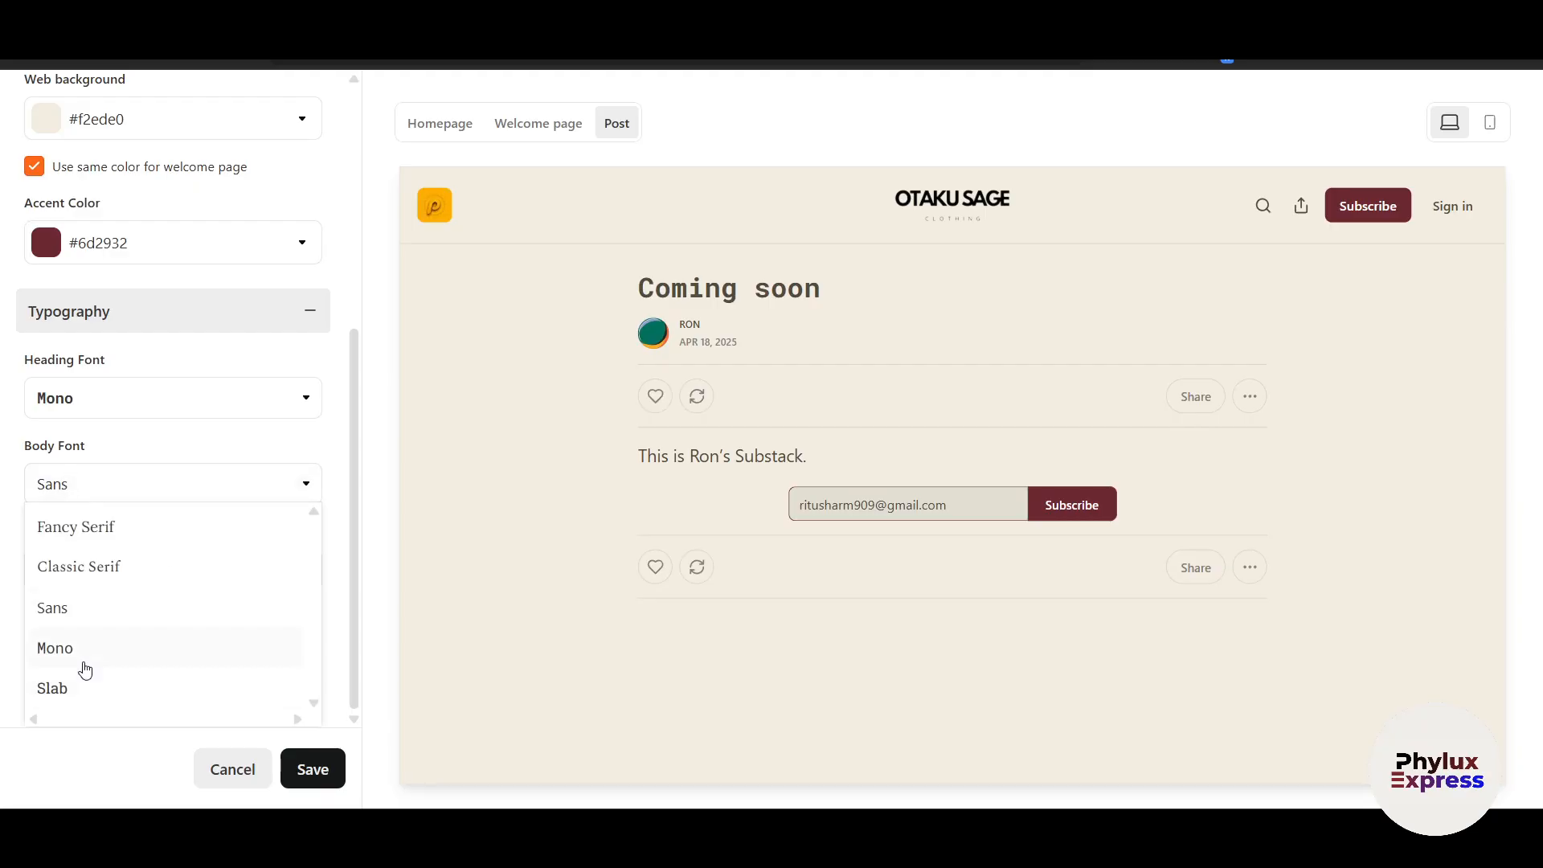
left_click(147, 530)
left_click(196, 492)
left_click(130, 685)
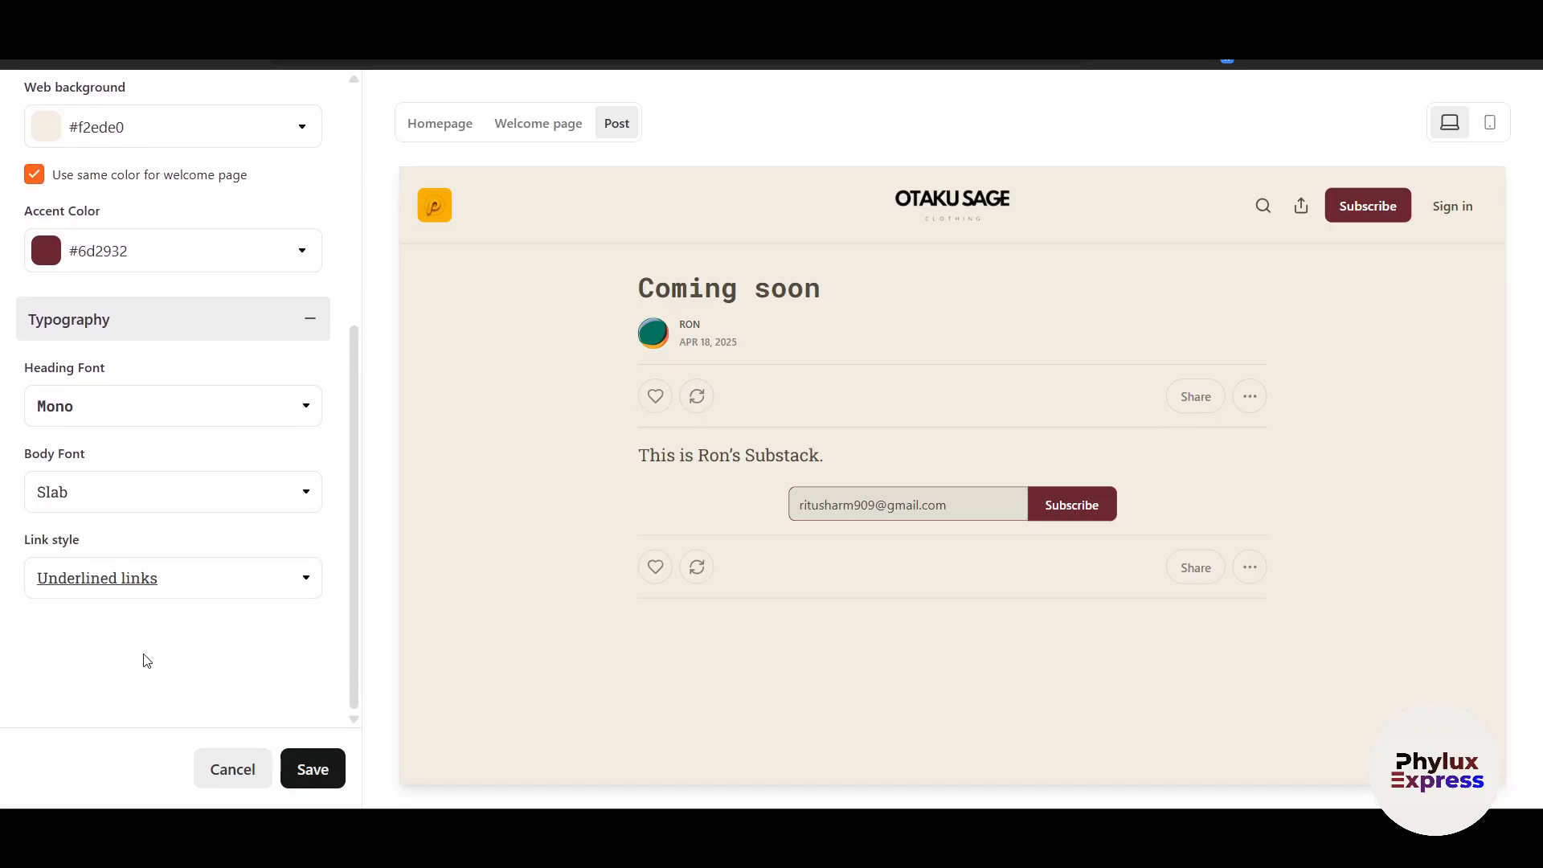
Set the theme's link style to Colored links
left_click(231, 586)
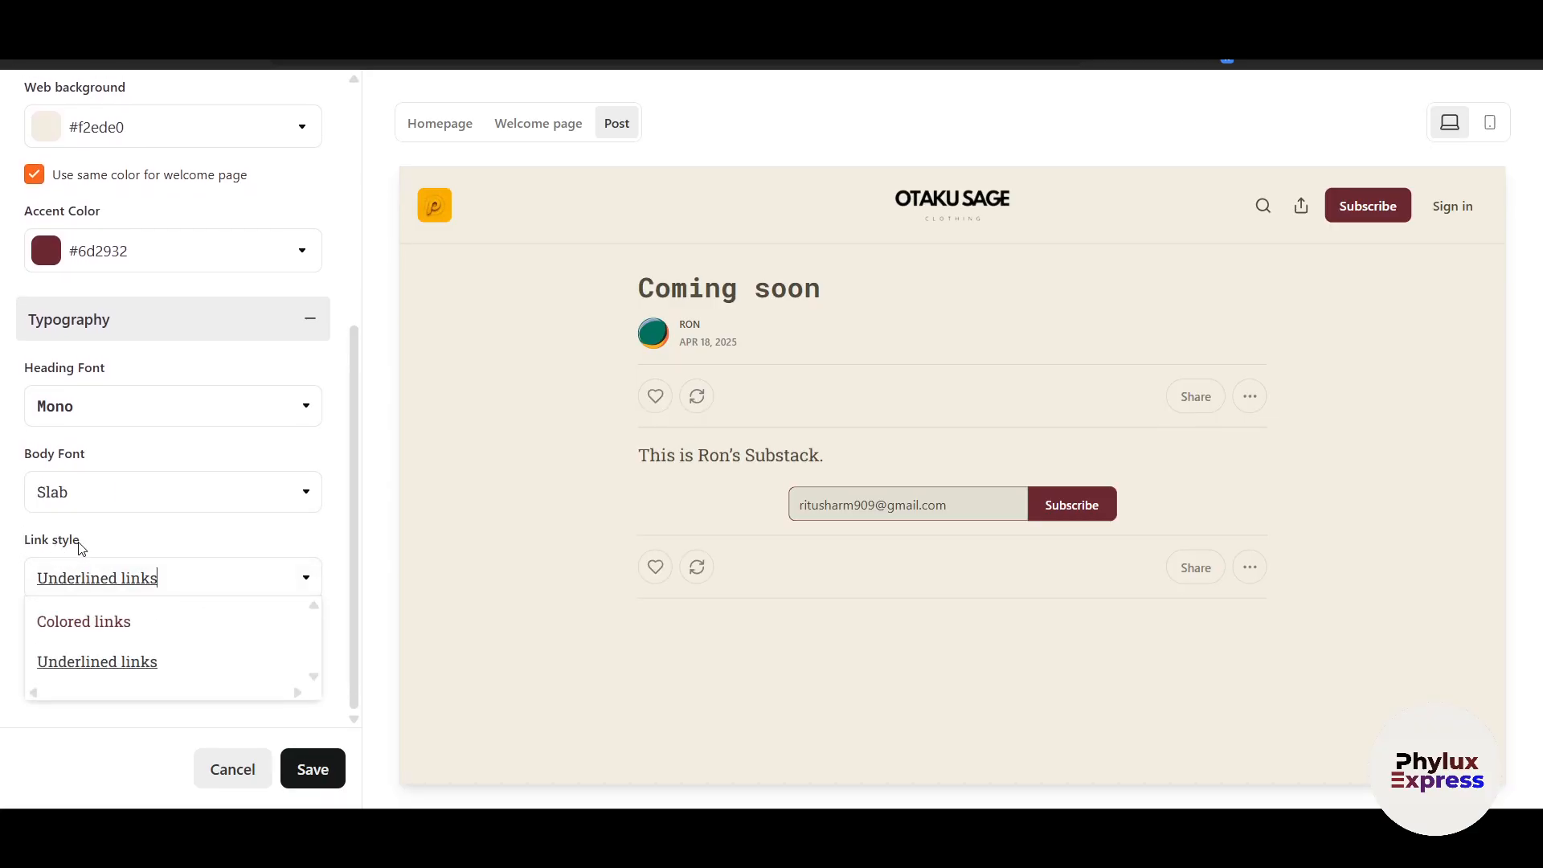
left_click(177, 627)
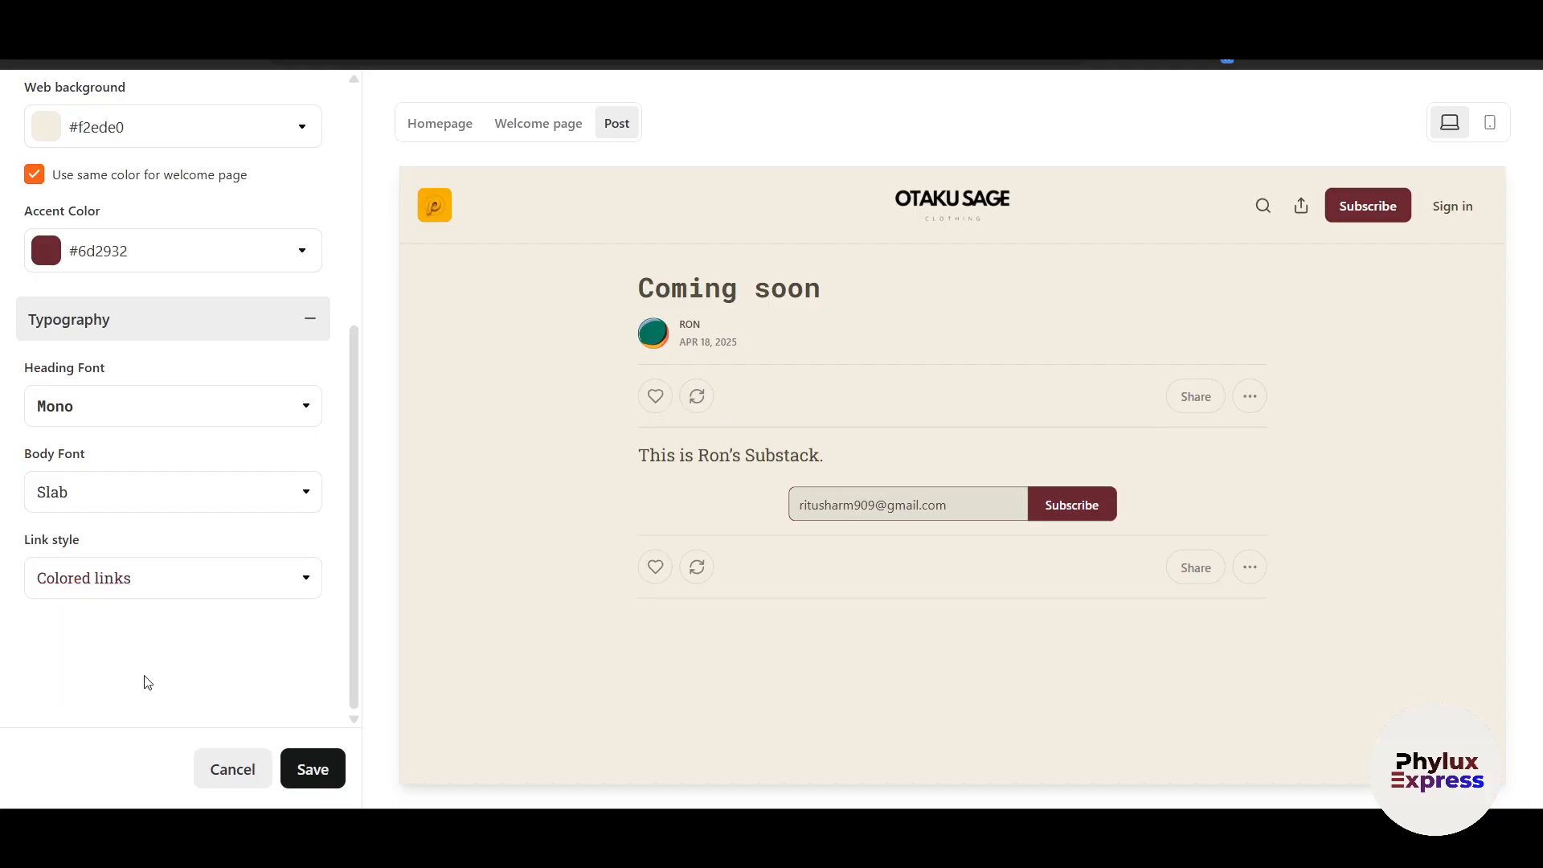
Preview the theme in mobile view on the welcome page, homepage and post, and save the branding changes
scroll(184, 691, "up", 5)
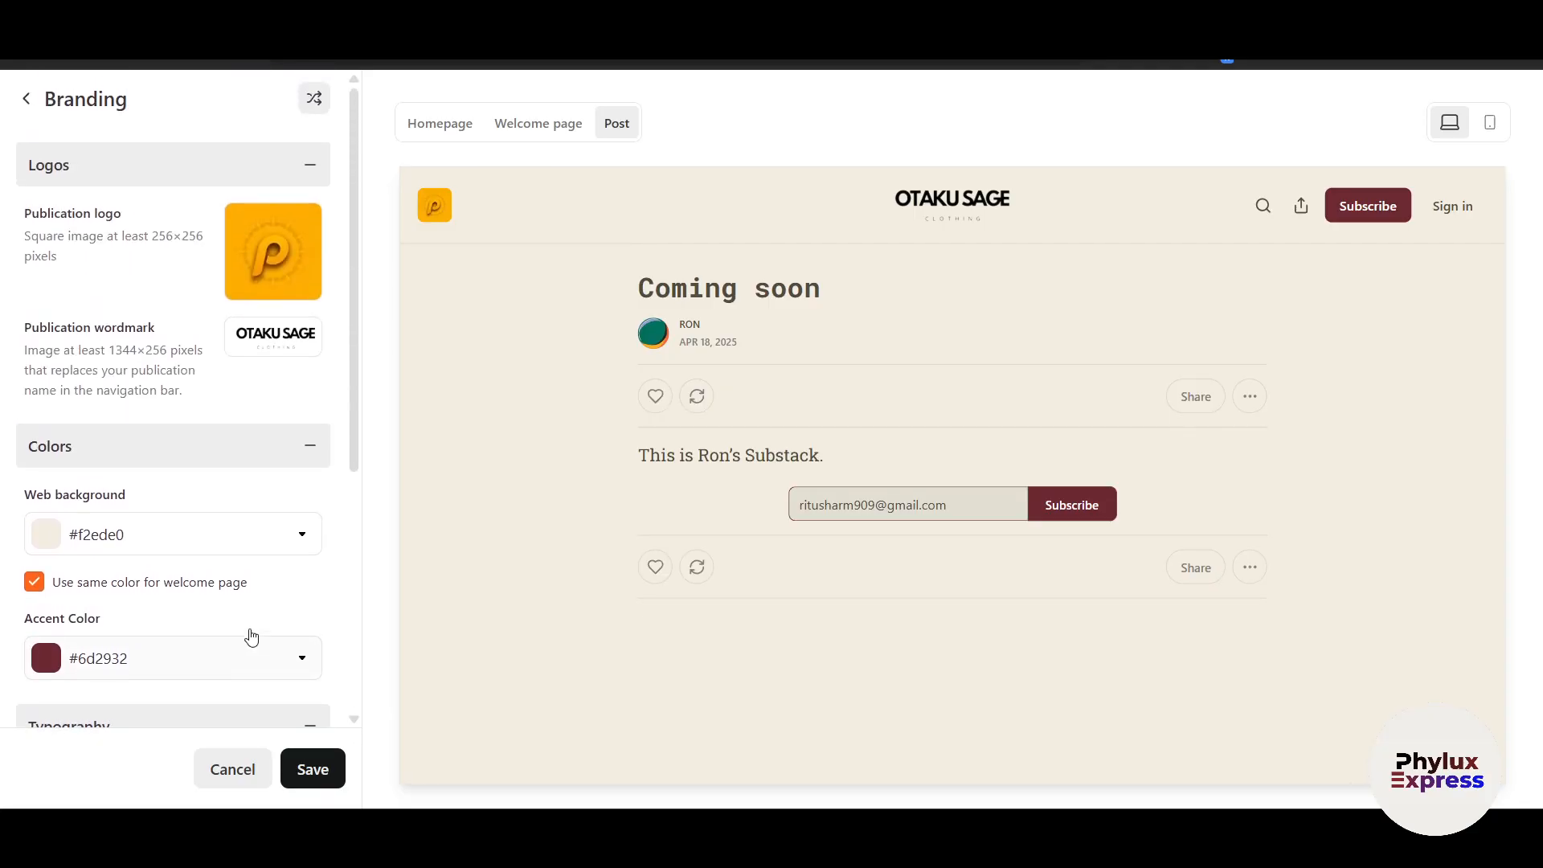
mouse_move(273, 231)
left_click(1491, 124)
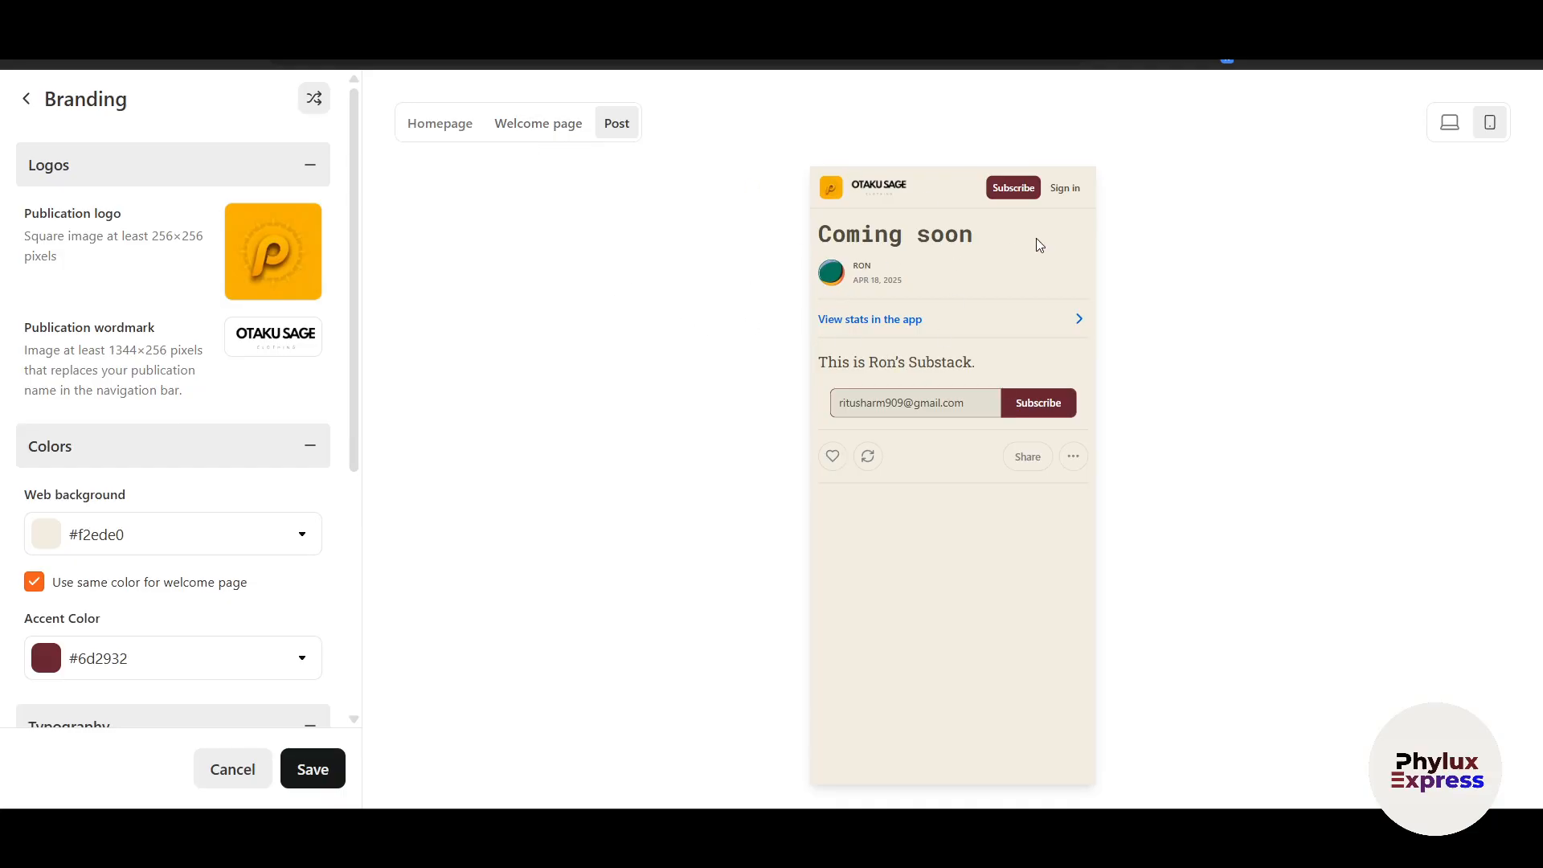
left_click(537, 135)
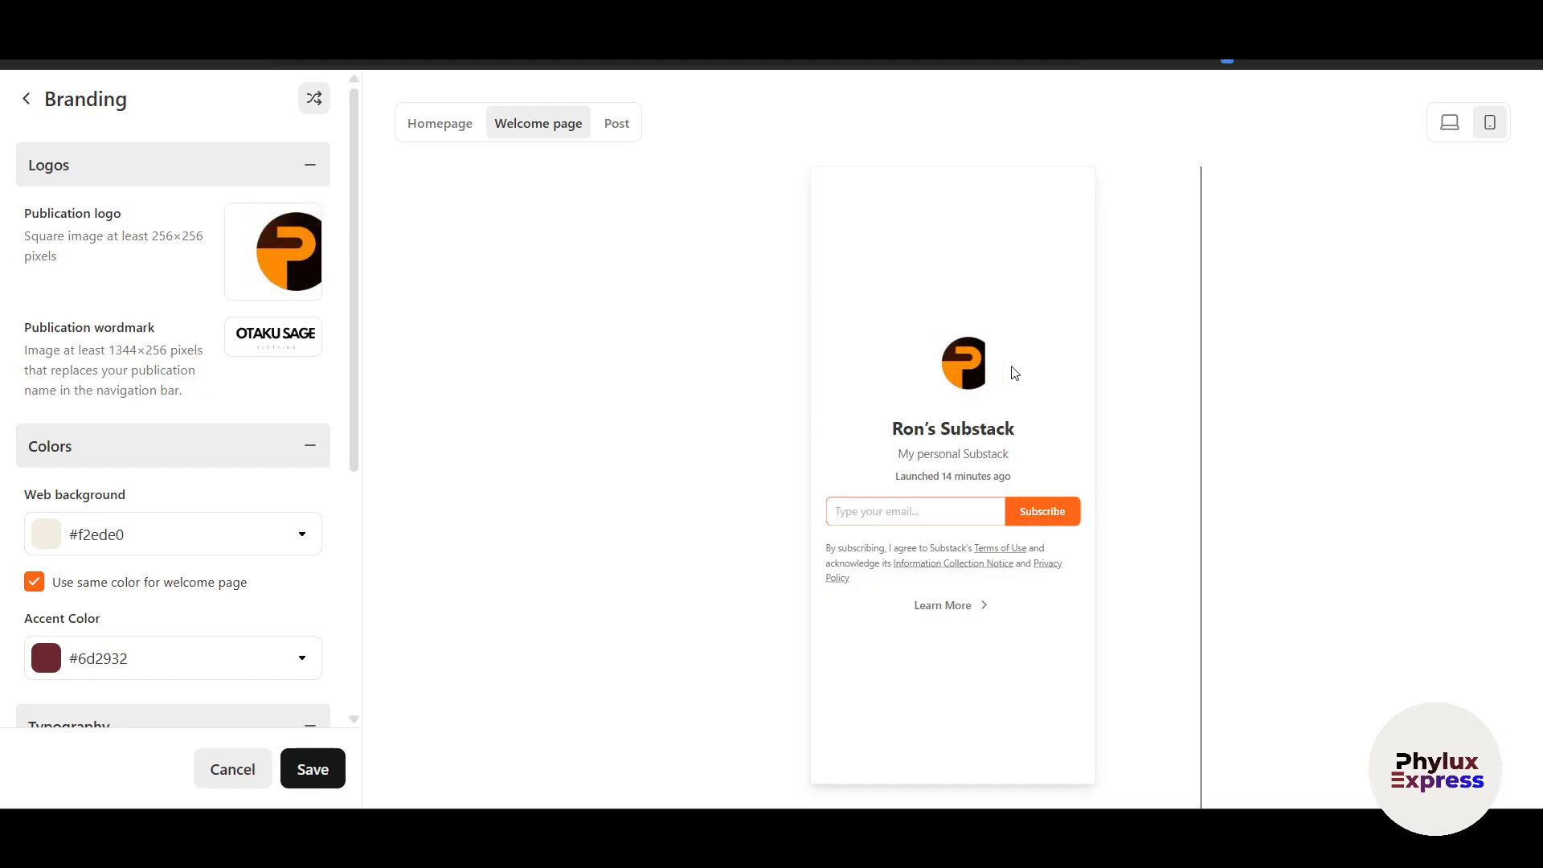
left_click(420, 125)
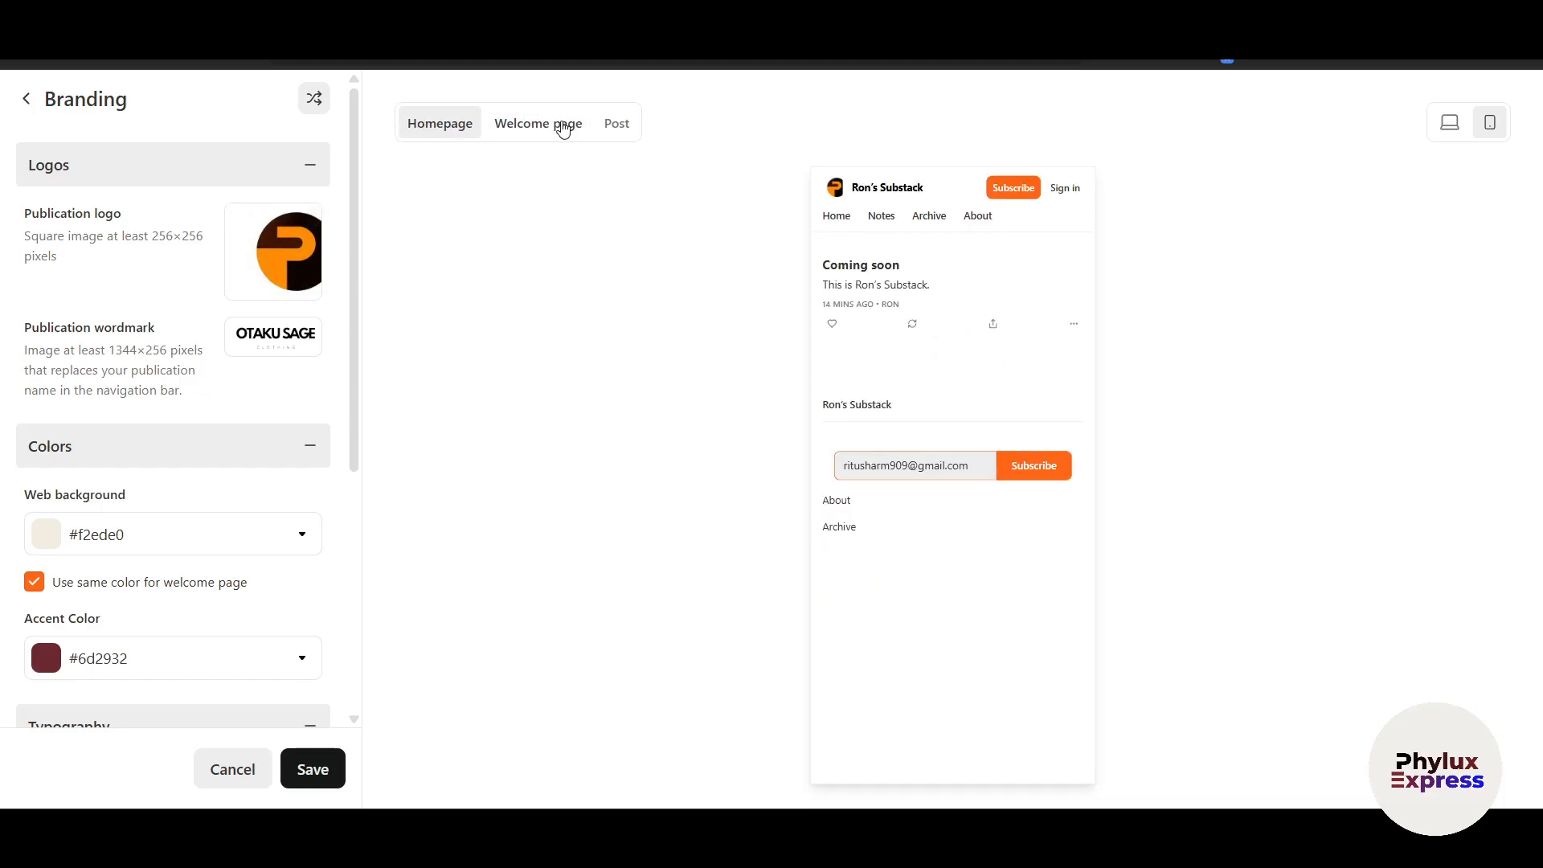
left_click(618, 124)
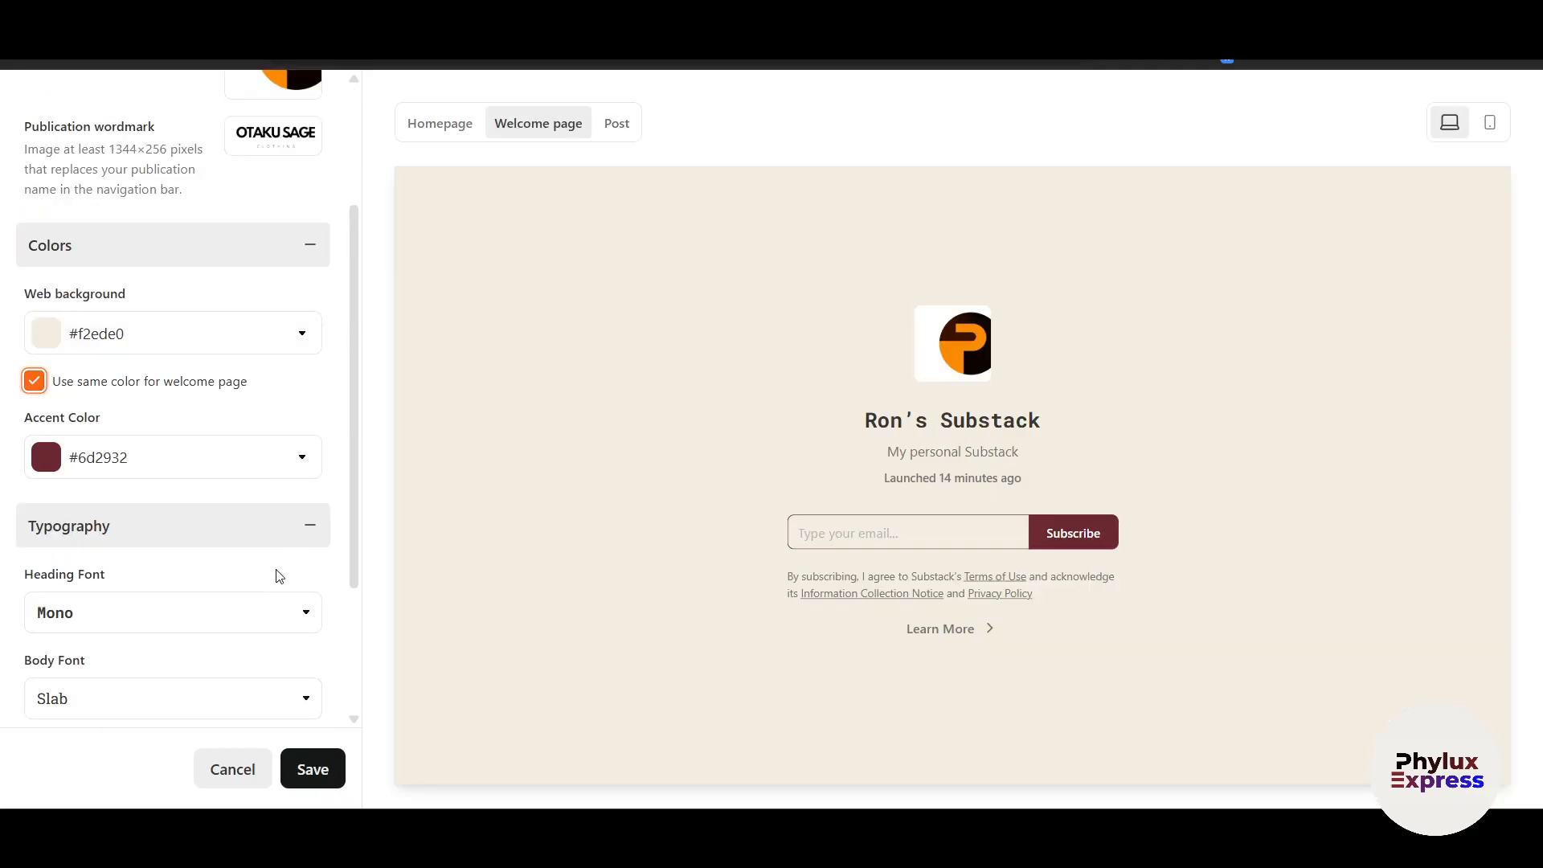
left_click(312, 770)
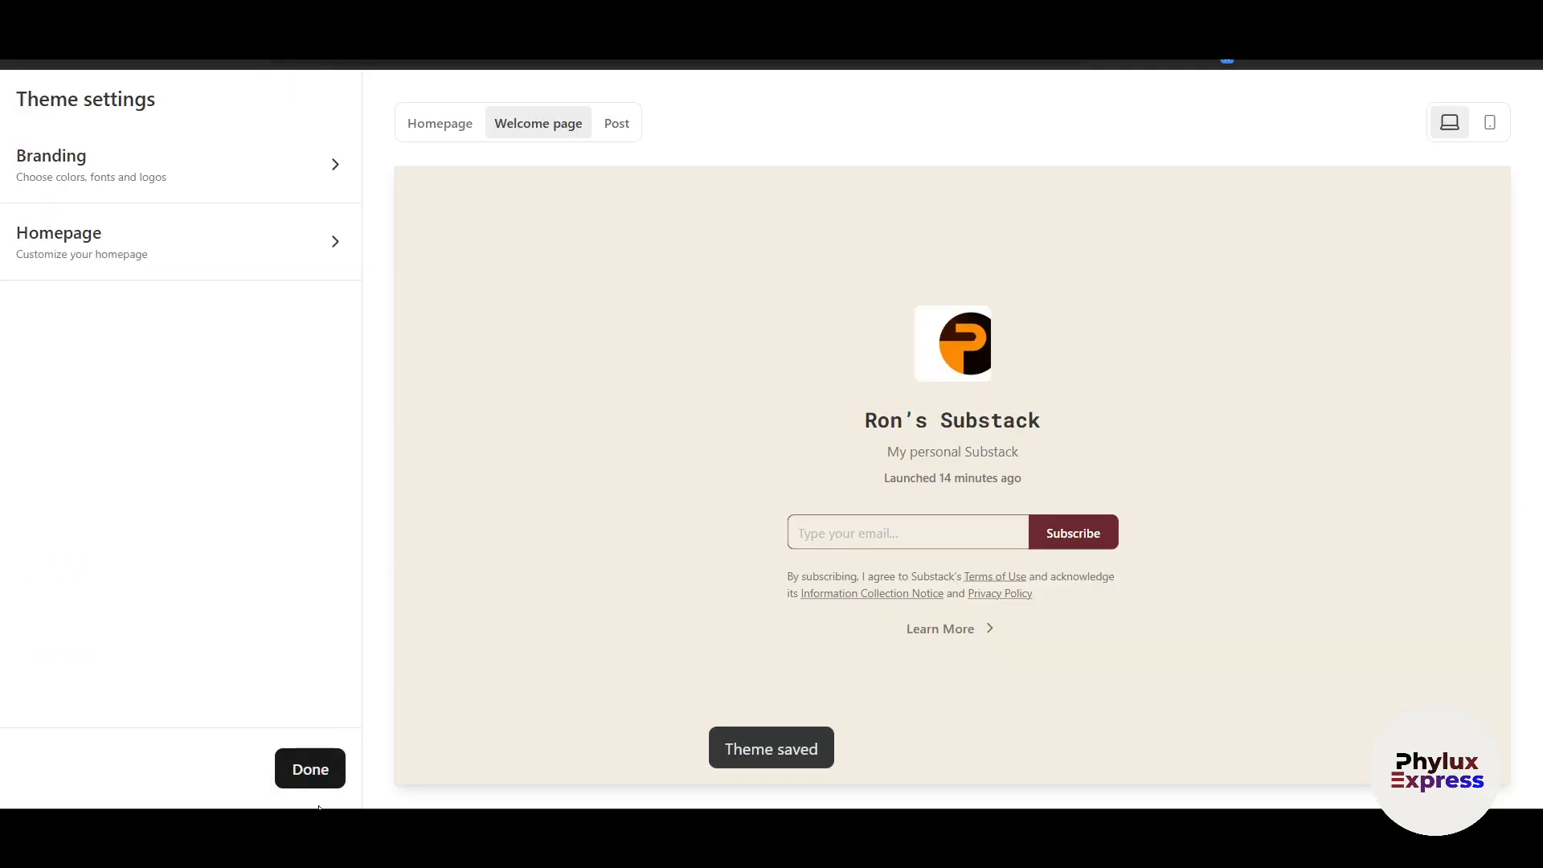
Open the homepage theme settings, try the Newspaper, Magazine and Highlight header styles, and settle on Feature
left_click(189, 252)
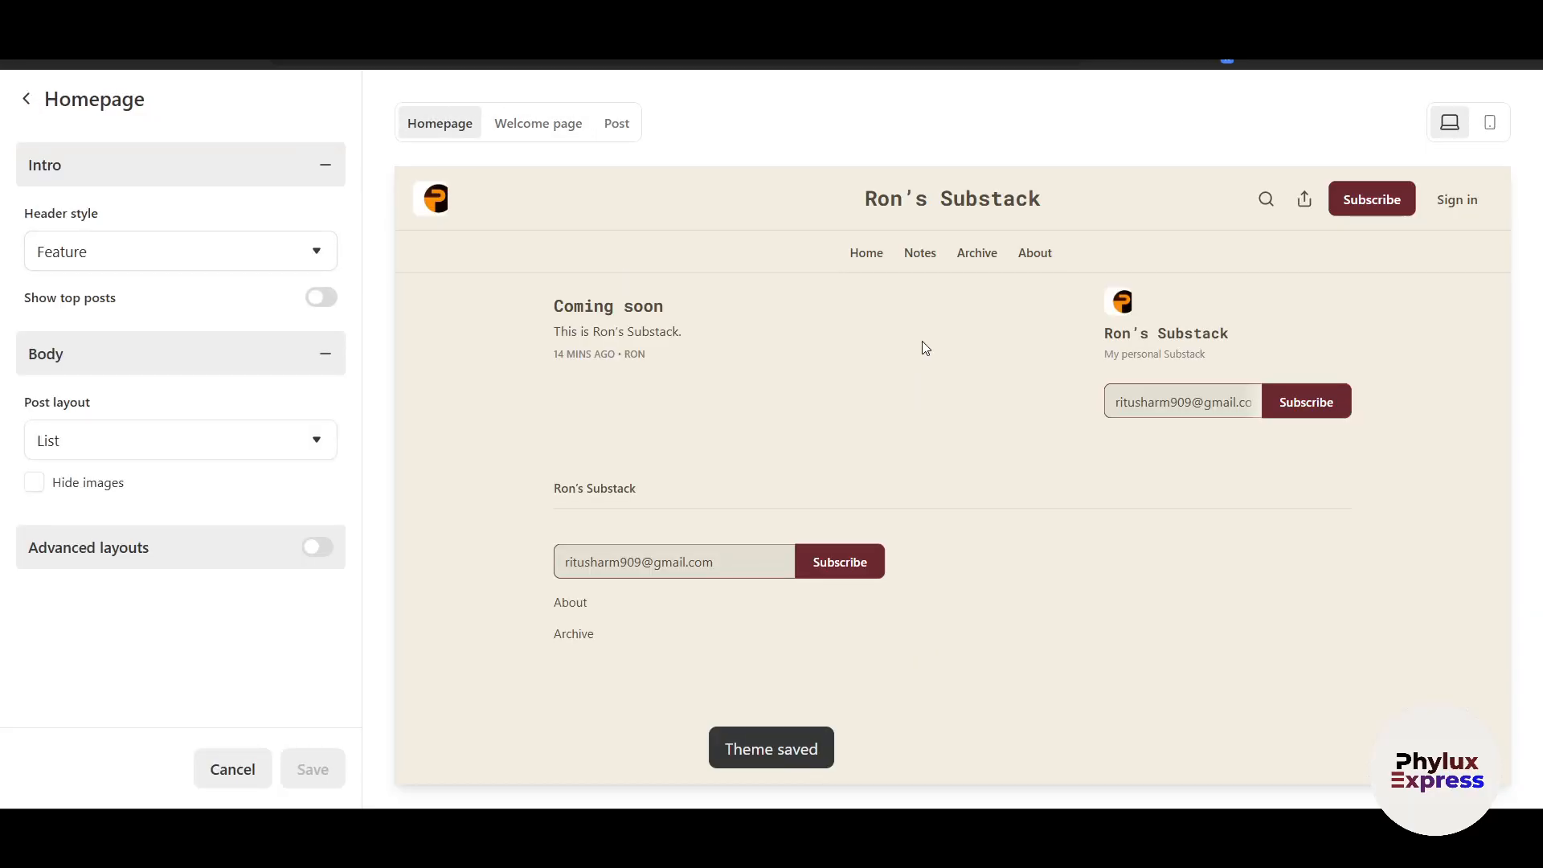
left_click(307, 164)
left_click(303, 163)
left_click(190, 253)
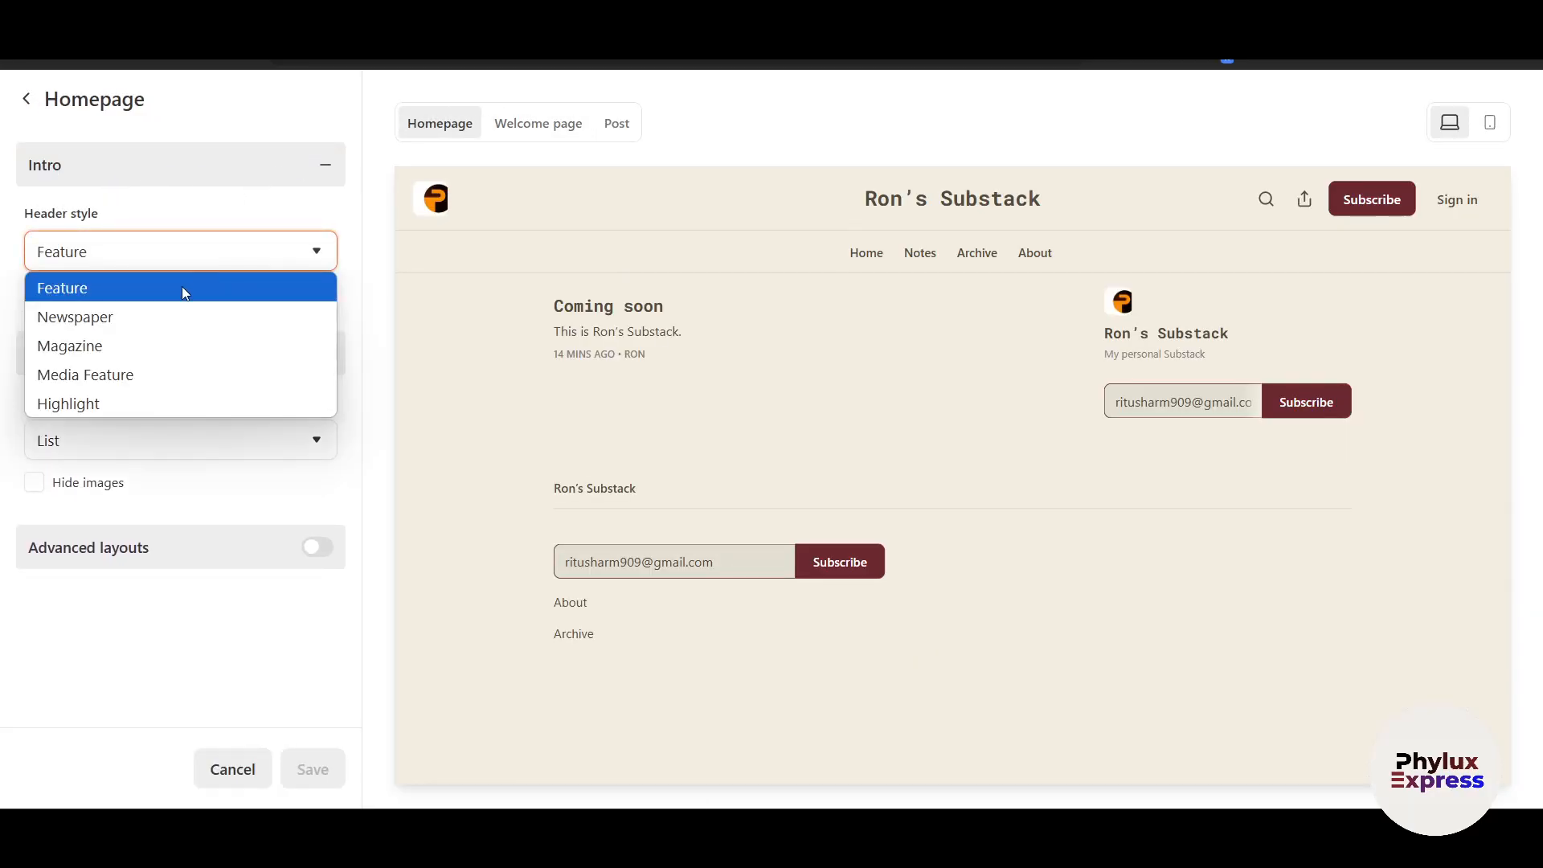
left_click(152, 321)
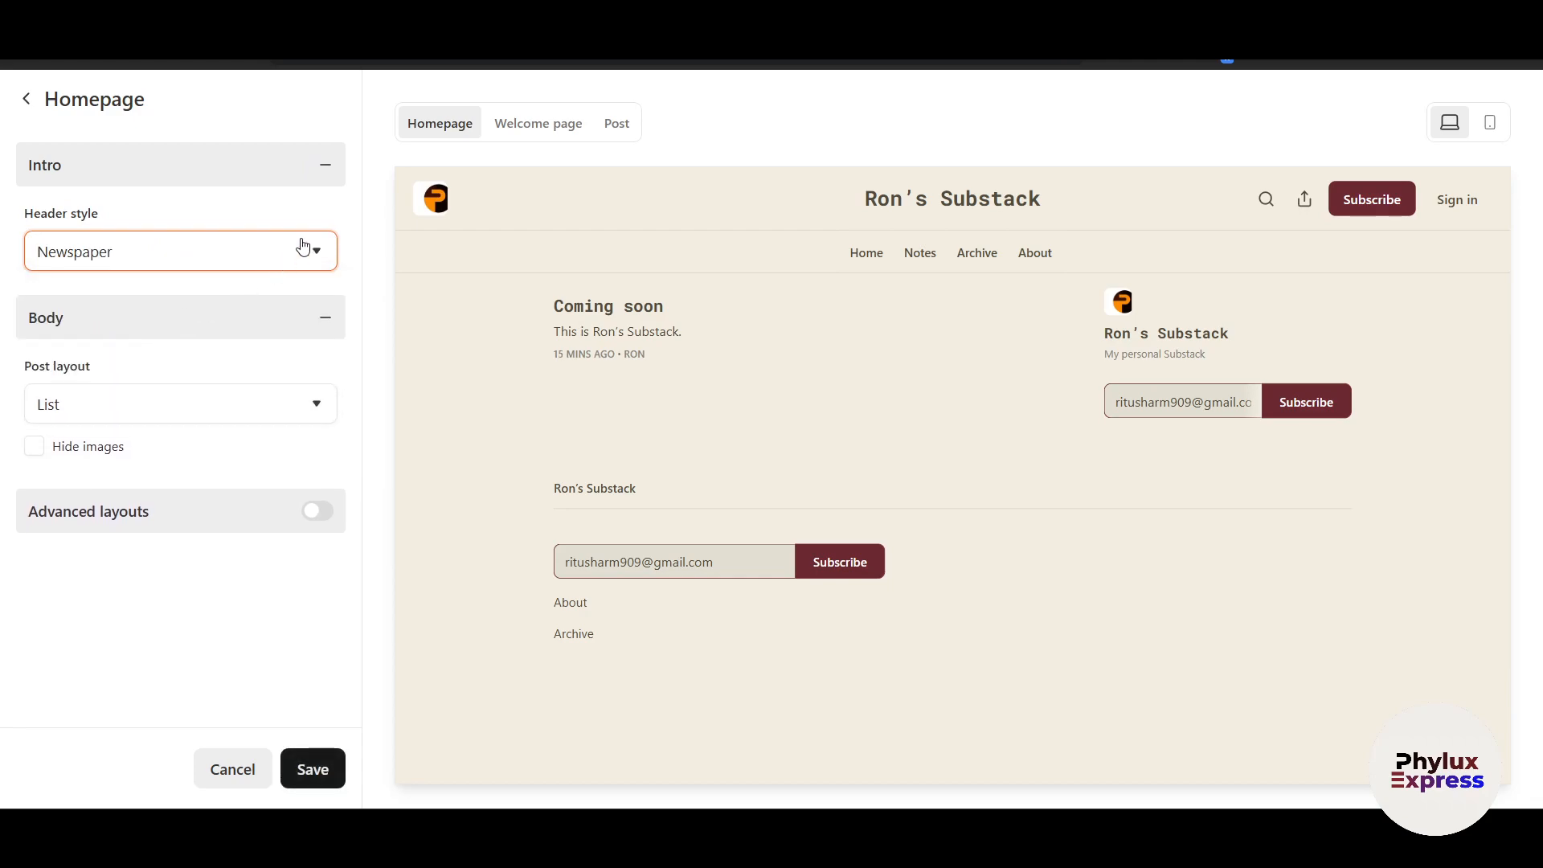
left_click(301, 249)
left_click(141, 345)
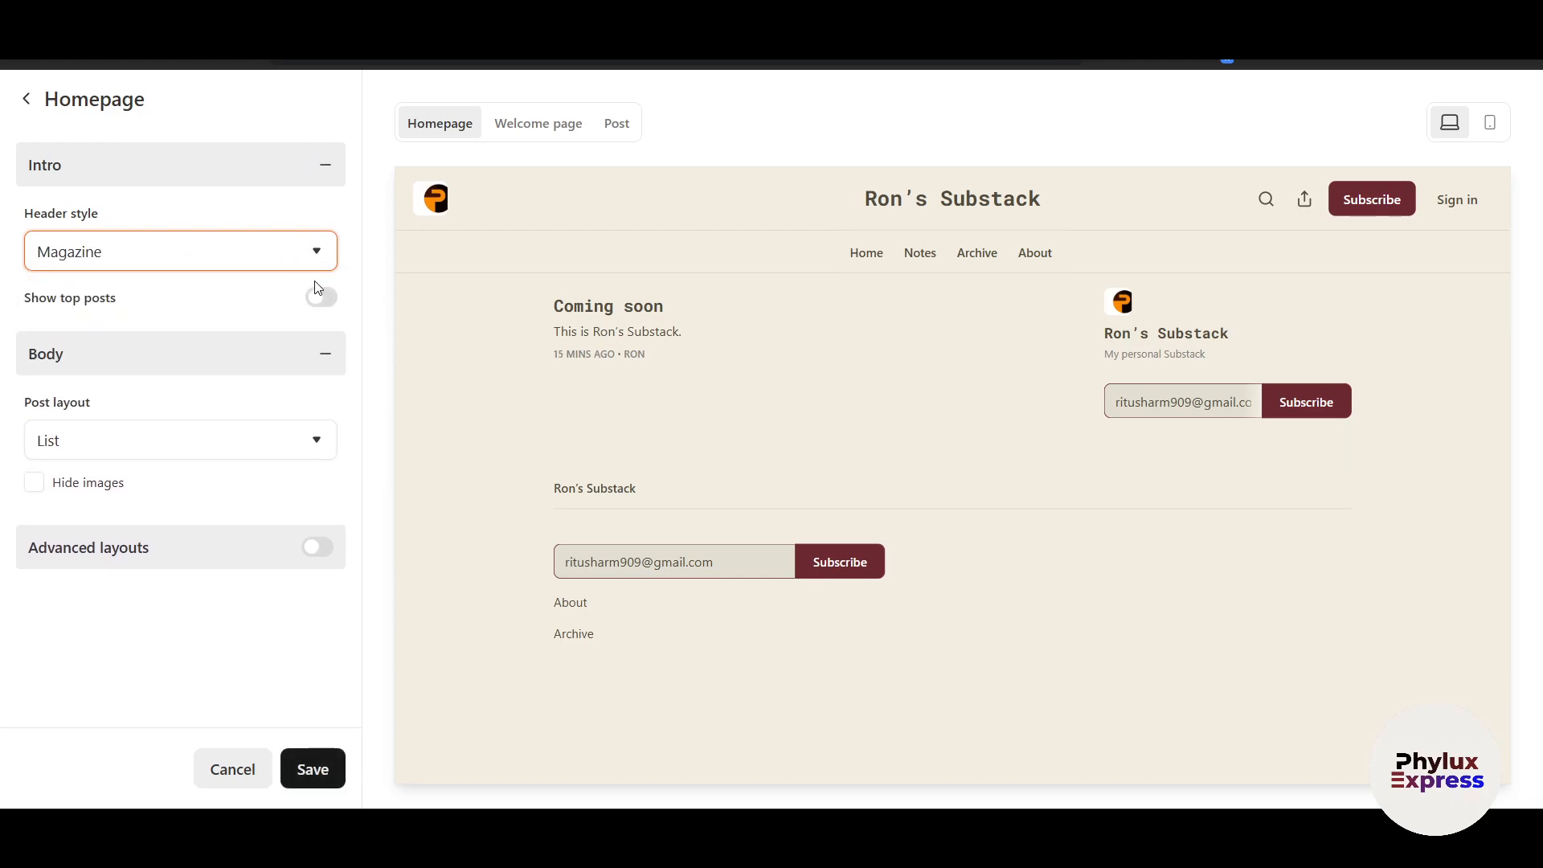
left_click(305, 252)
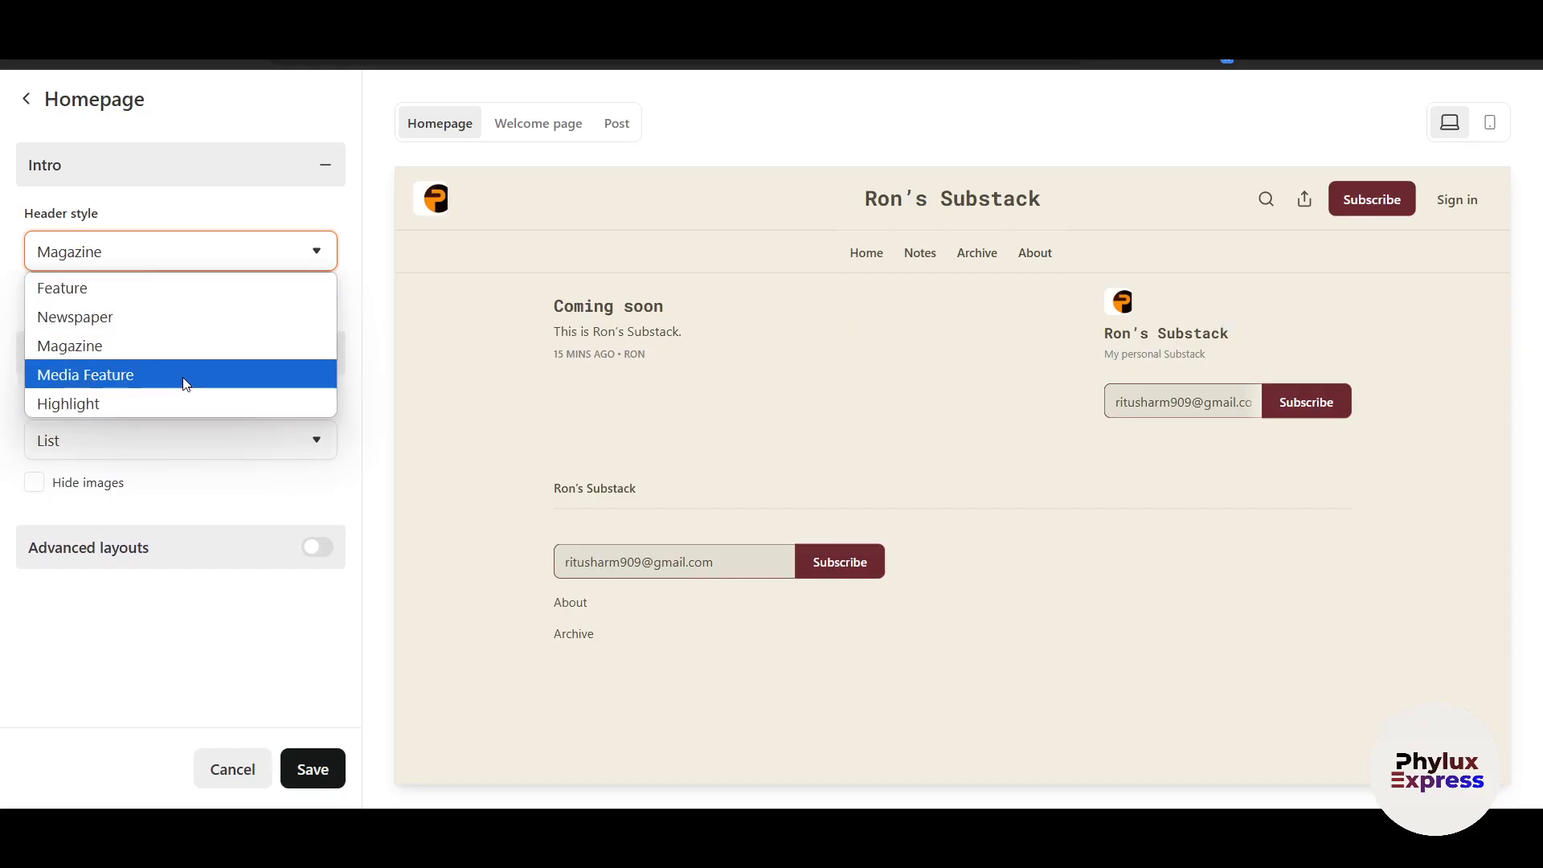
left_click(172, 403)
left_click(236, 259)
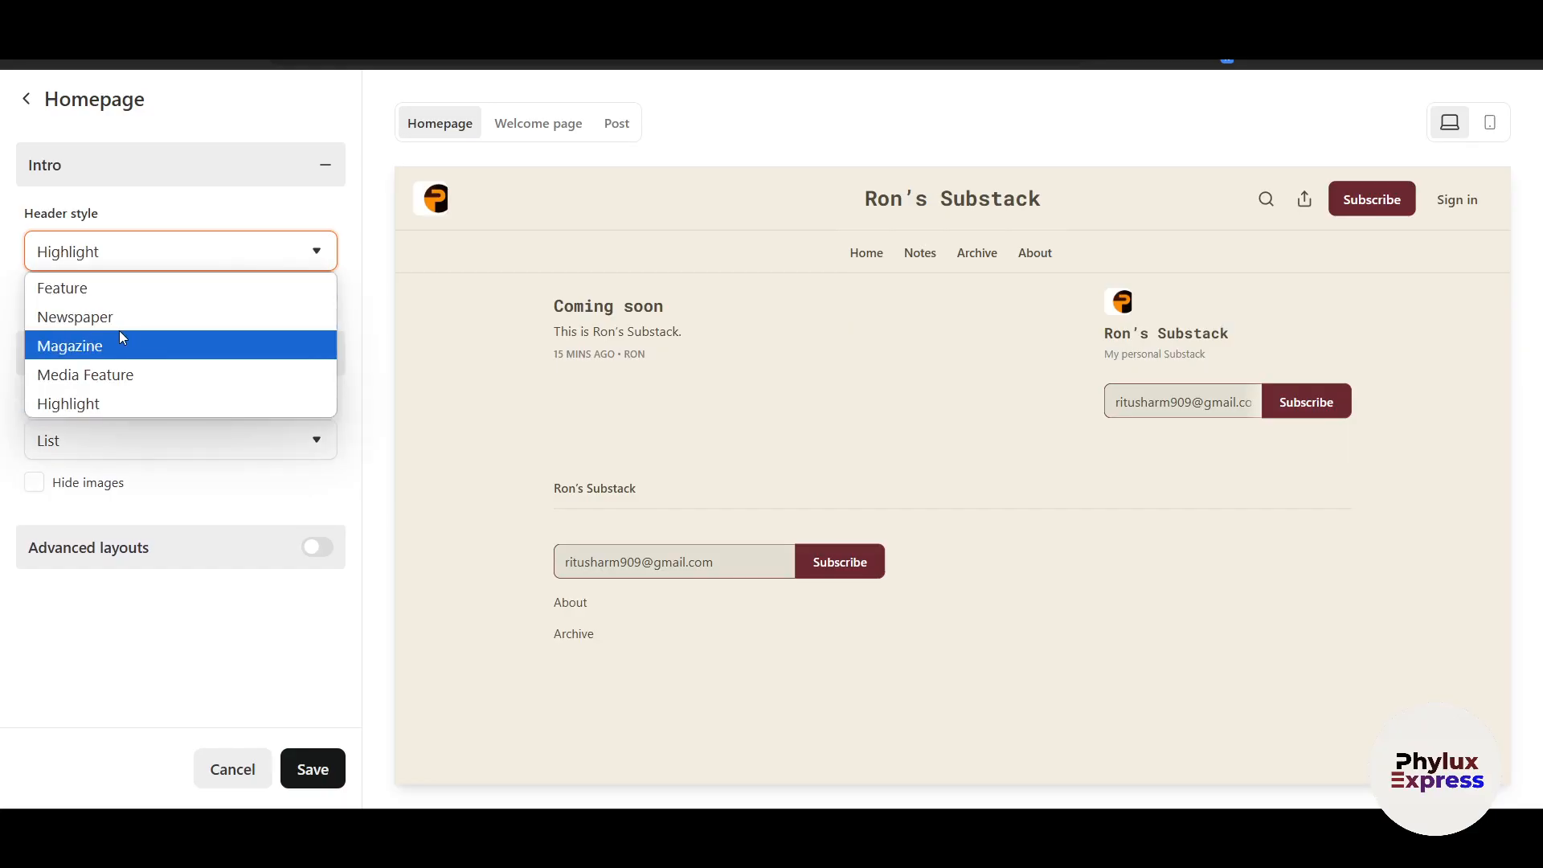
left_click(113, 290)
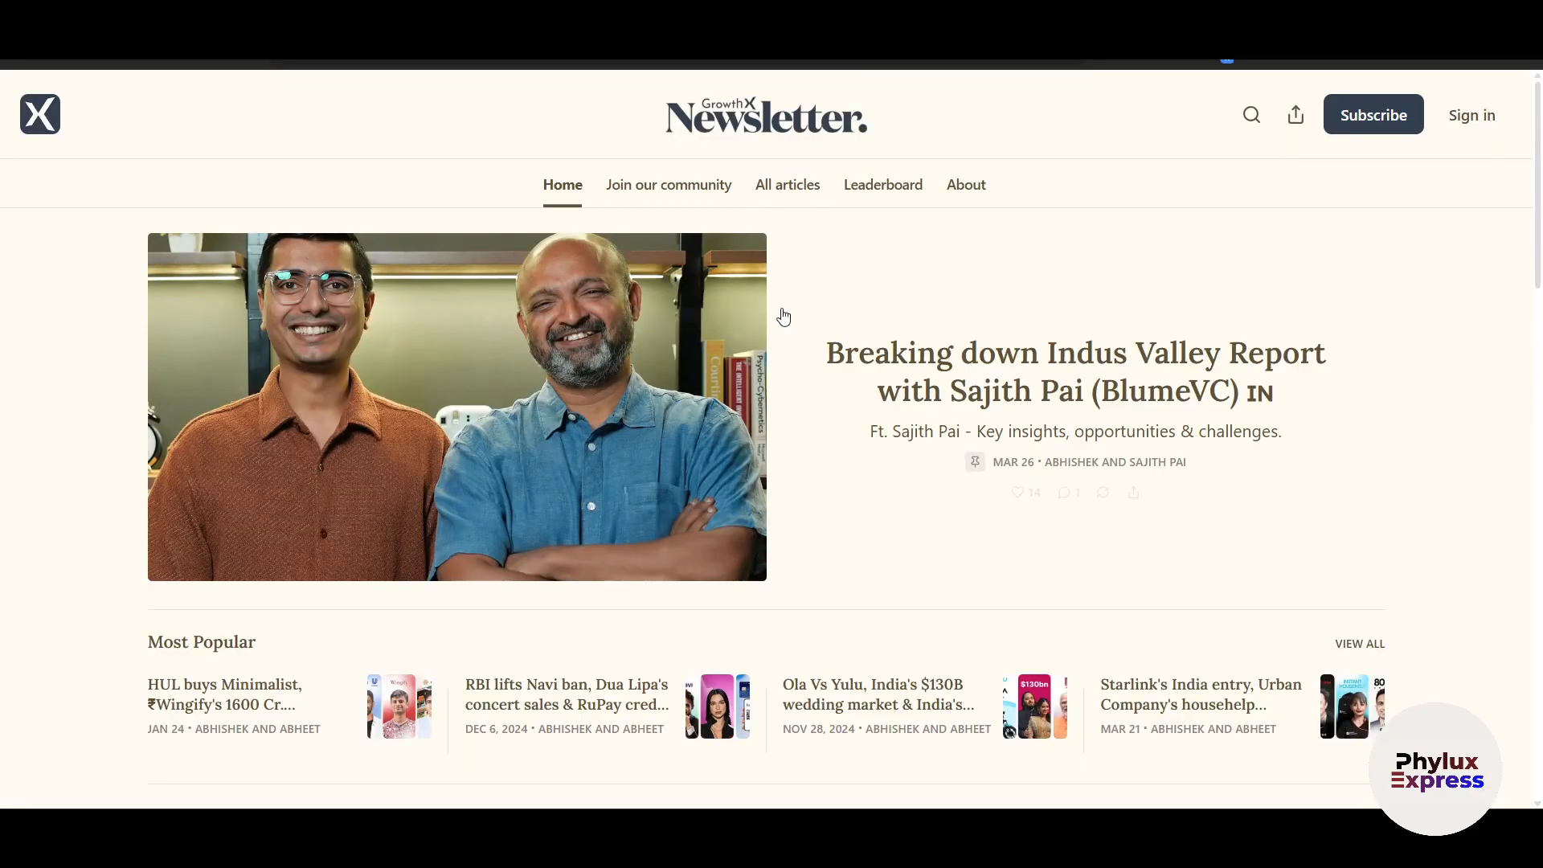
Look through the GrowthX Newsletter homepage as a layout example
scroll(573, 565, "down", 3)
scroll(572, 565, "down", 2)
scroll(21, 331, "down", 8)
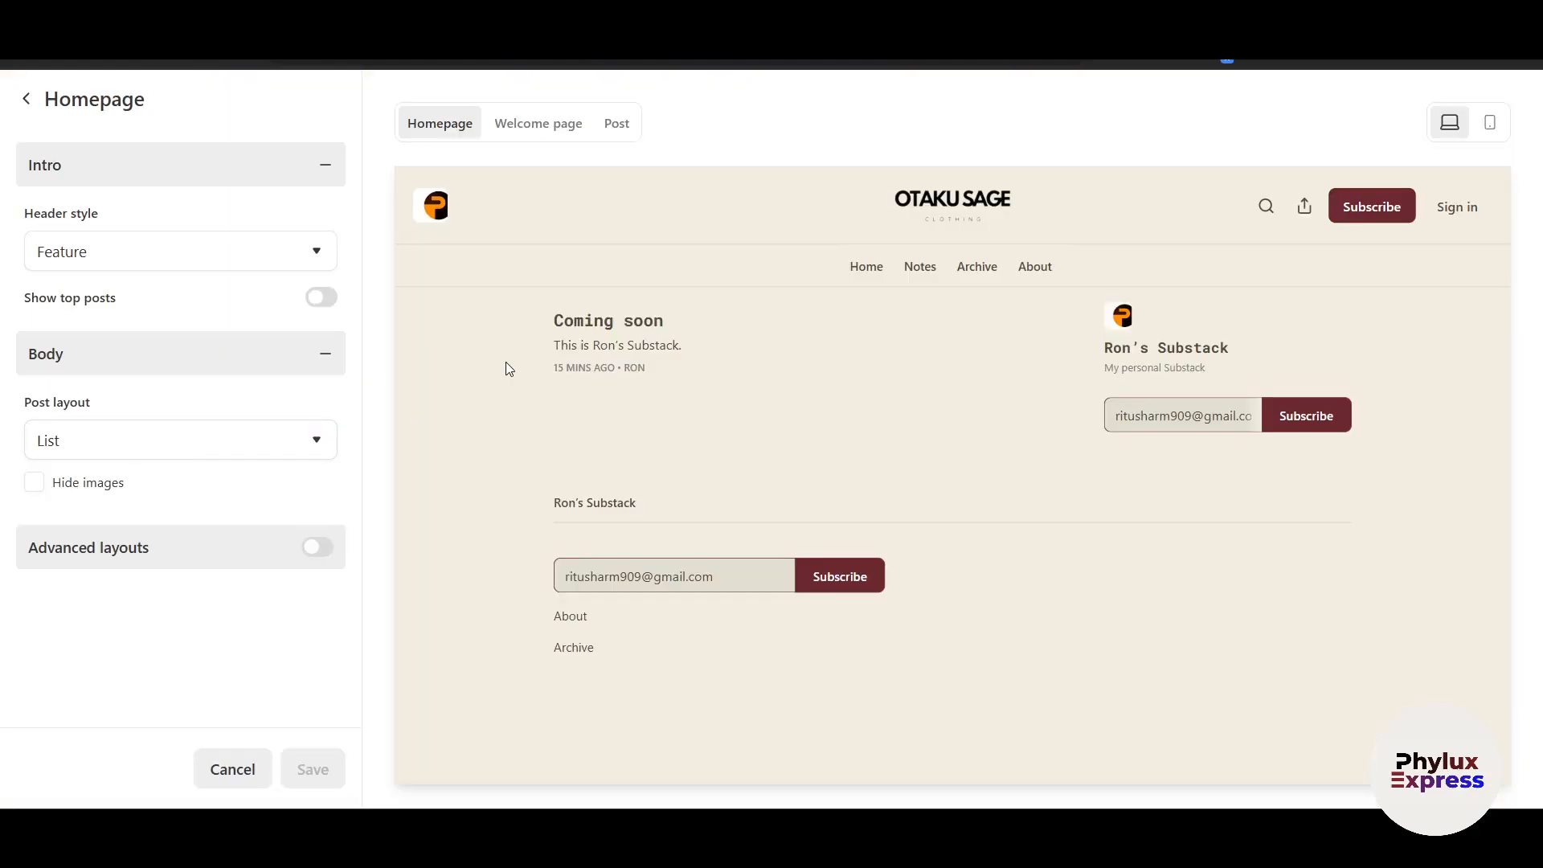
Turn on top posts for the homepage and set the post layout to Grid
left_click(321, 299)
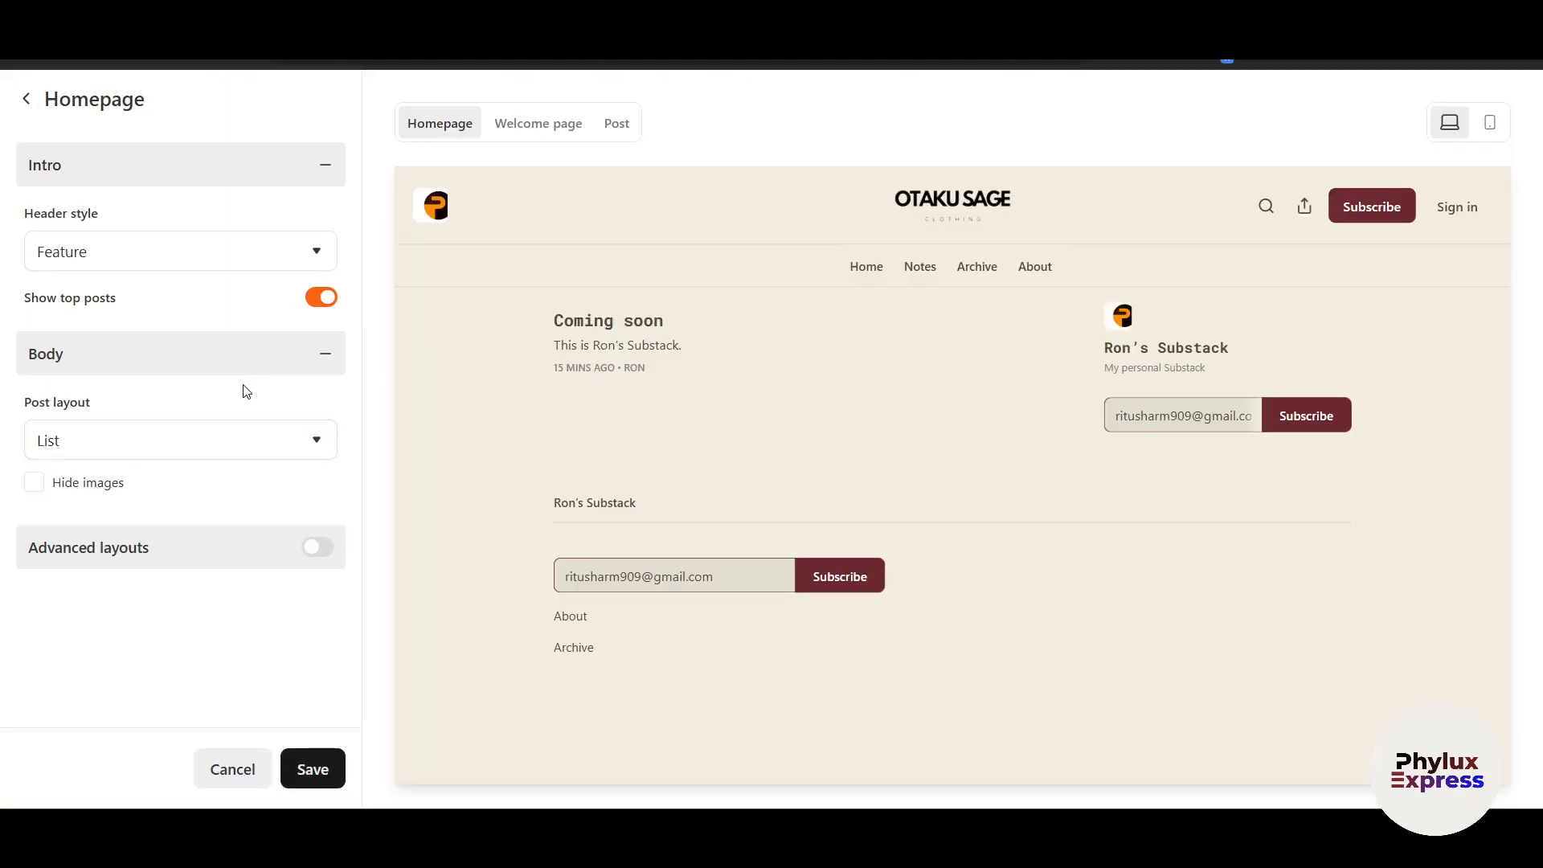
left_click(282, 448)
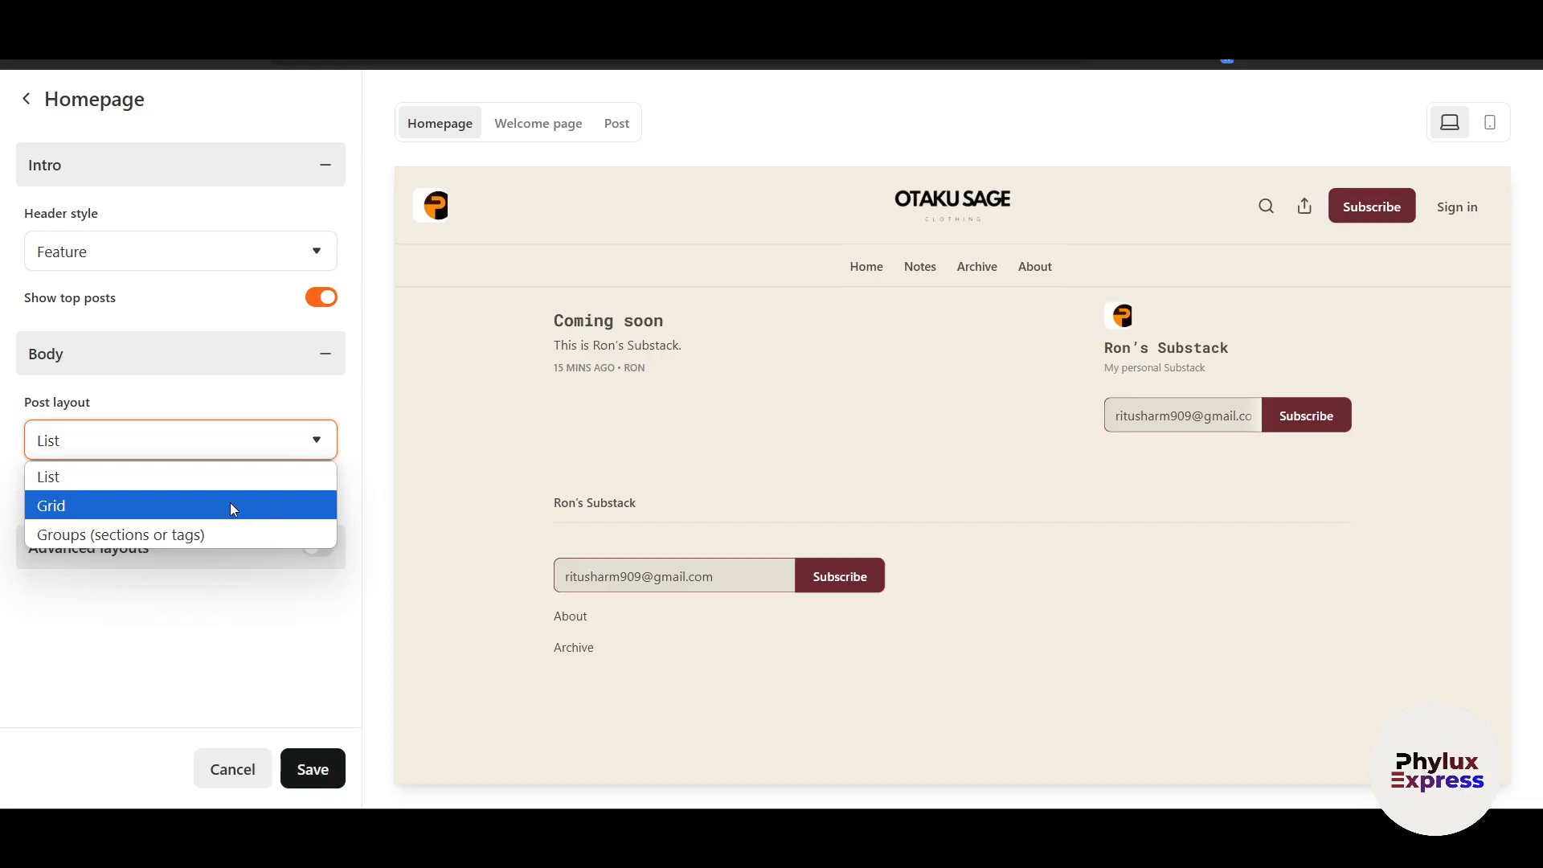
left_click(156, 501)
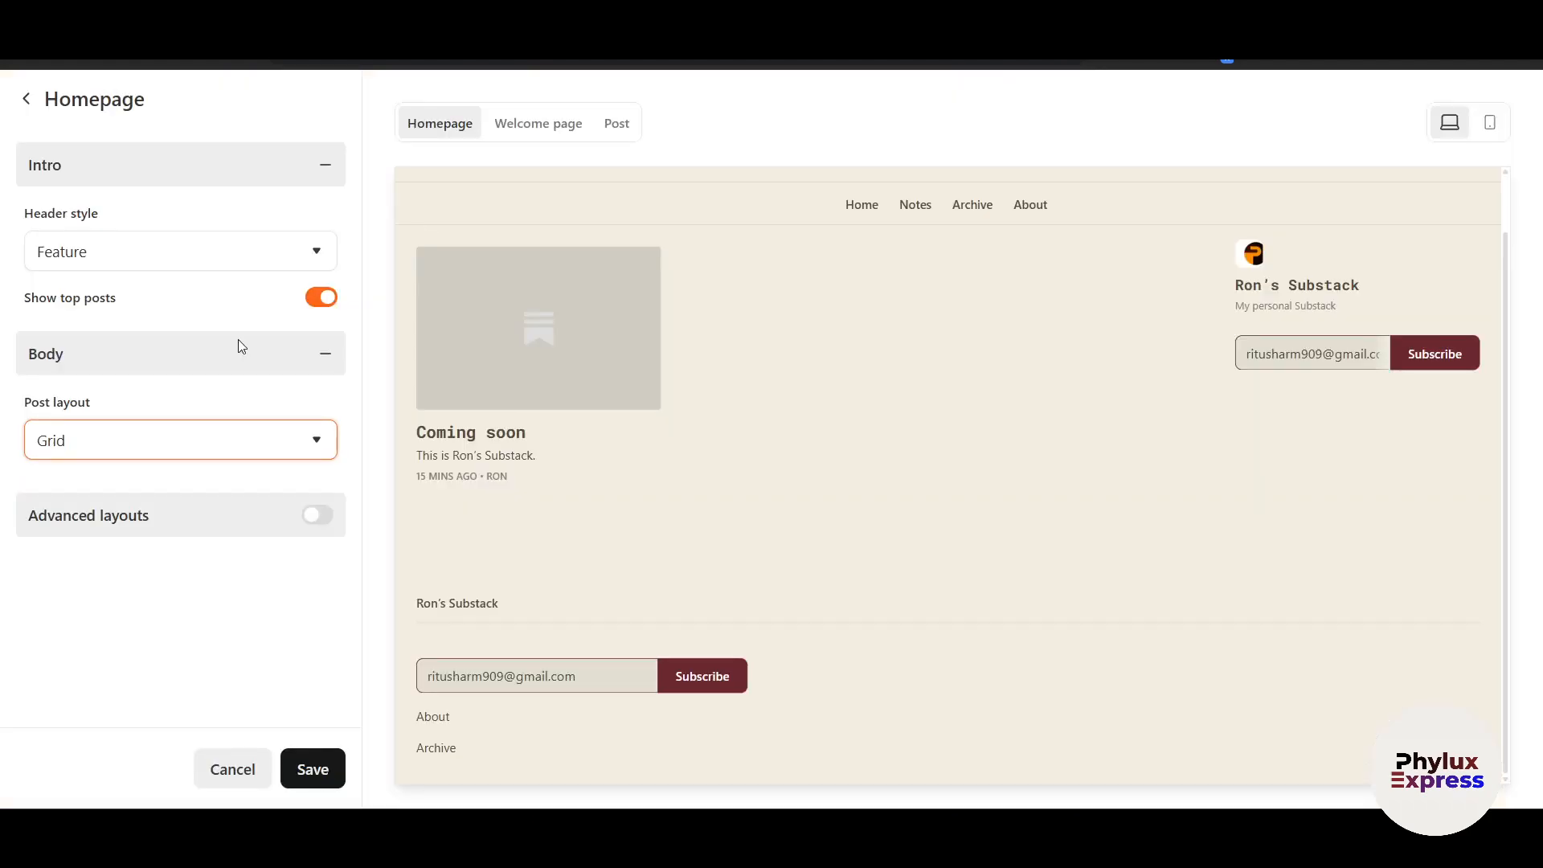
Try the Groups (sections or tags) and List post layouts, and return to Grid
left_click(100, 447)
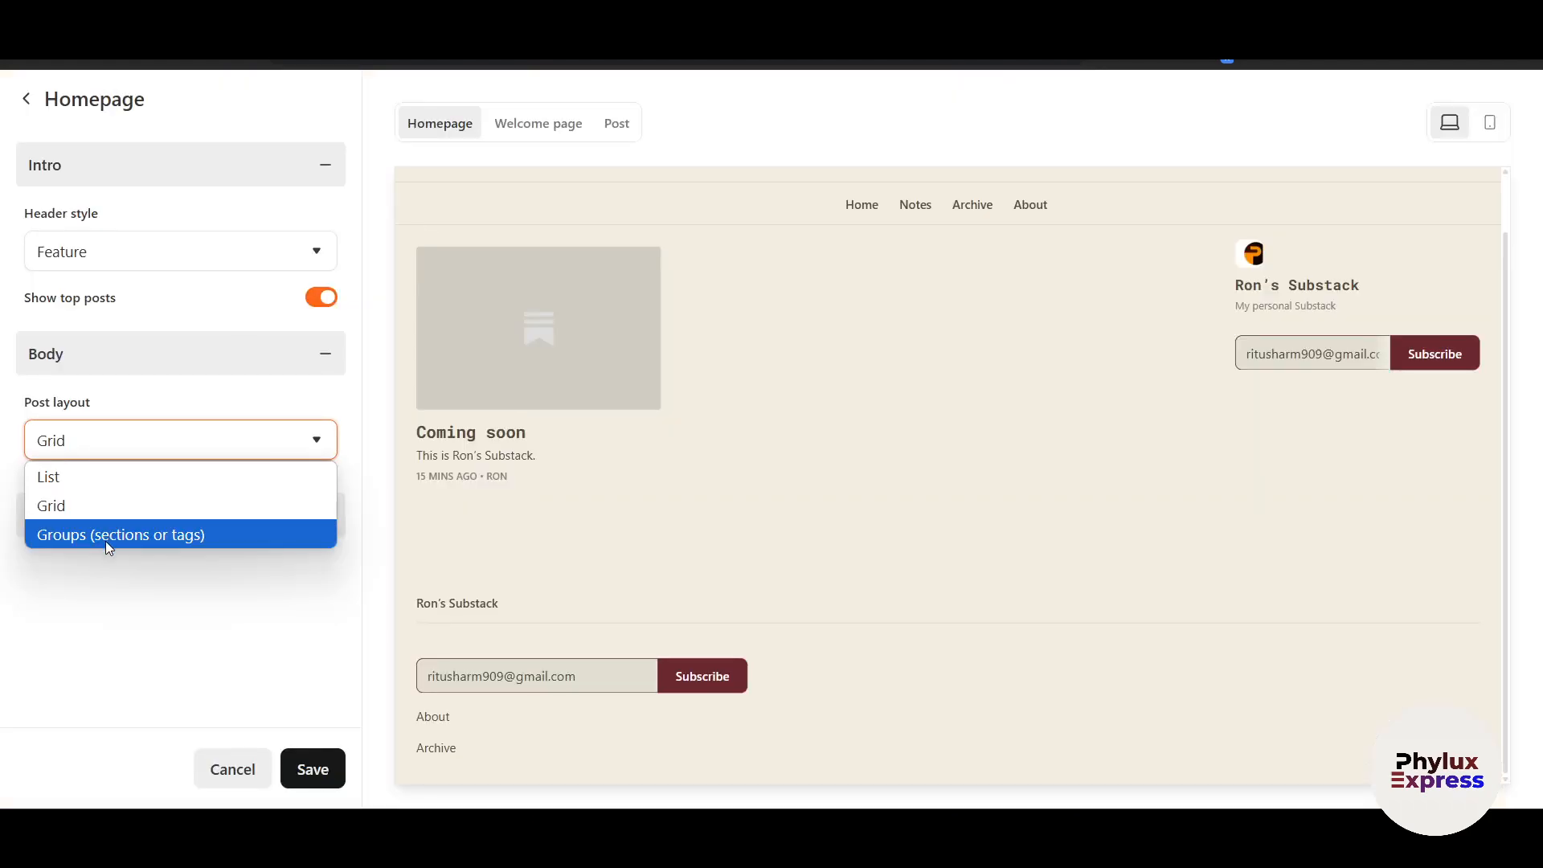
left_click(104, 538)
left_click(213, 440)
left_click(91, 476)
left_click(228, 454)
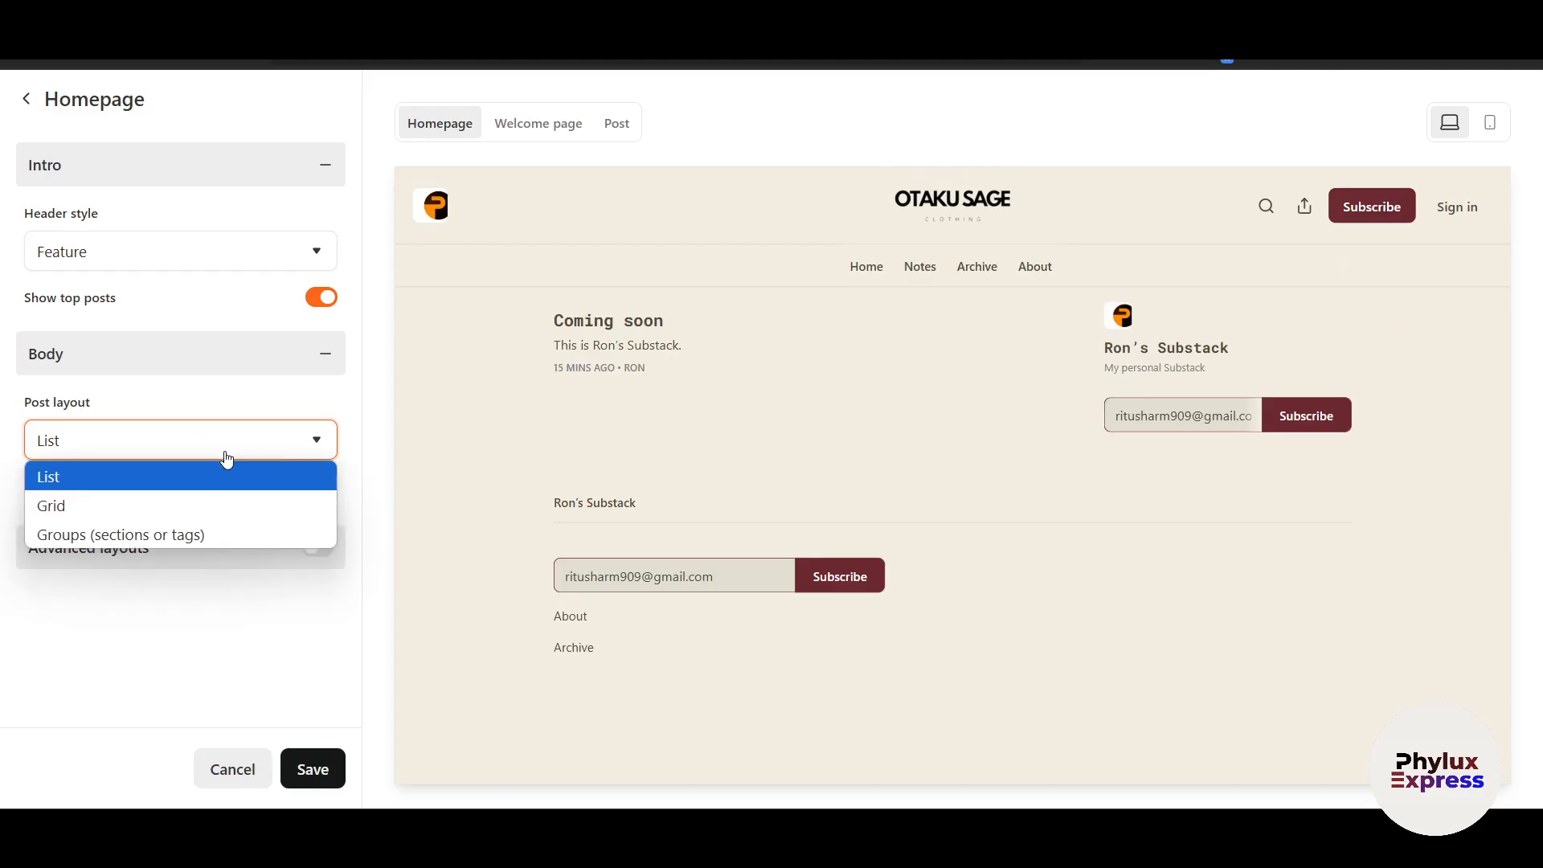
left_click(188, 505)
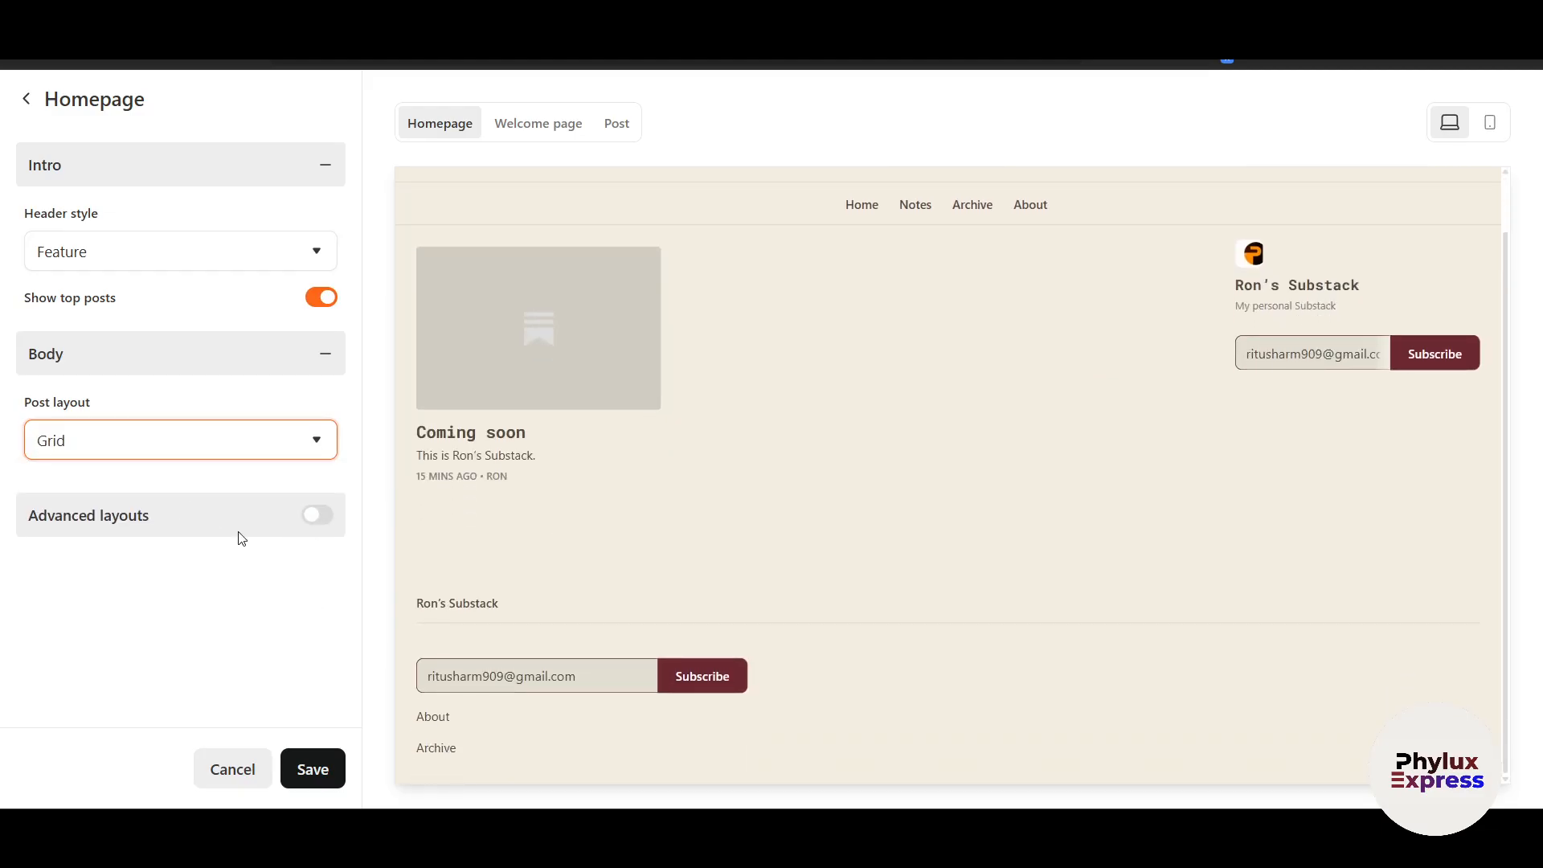
Try advanced layouts on the homepage, check the preview, and turn them off again
left_click(317, 520)
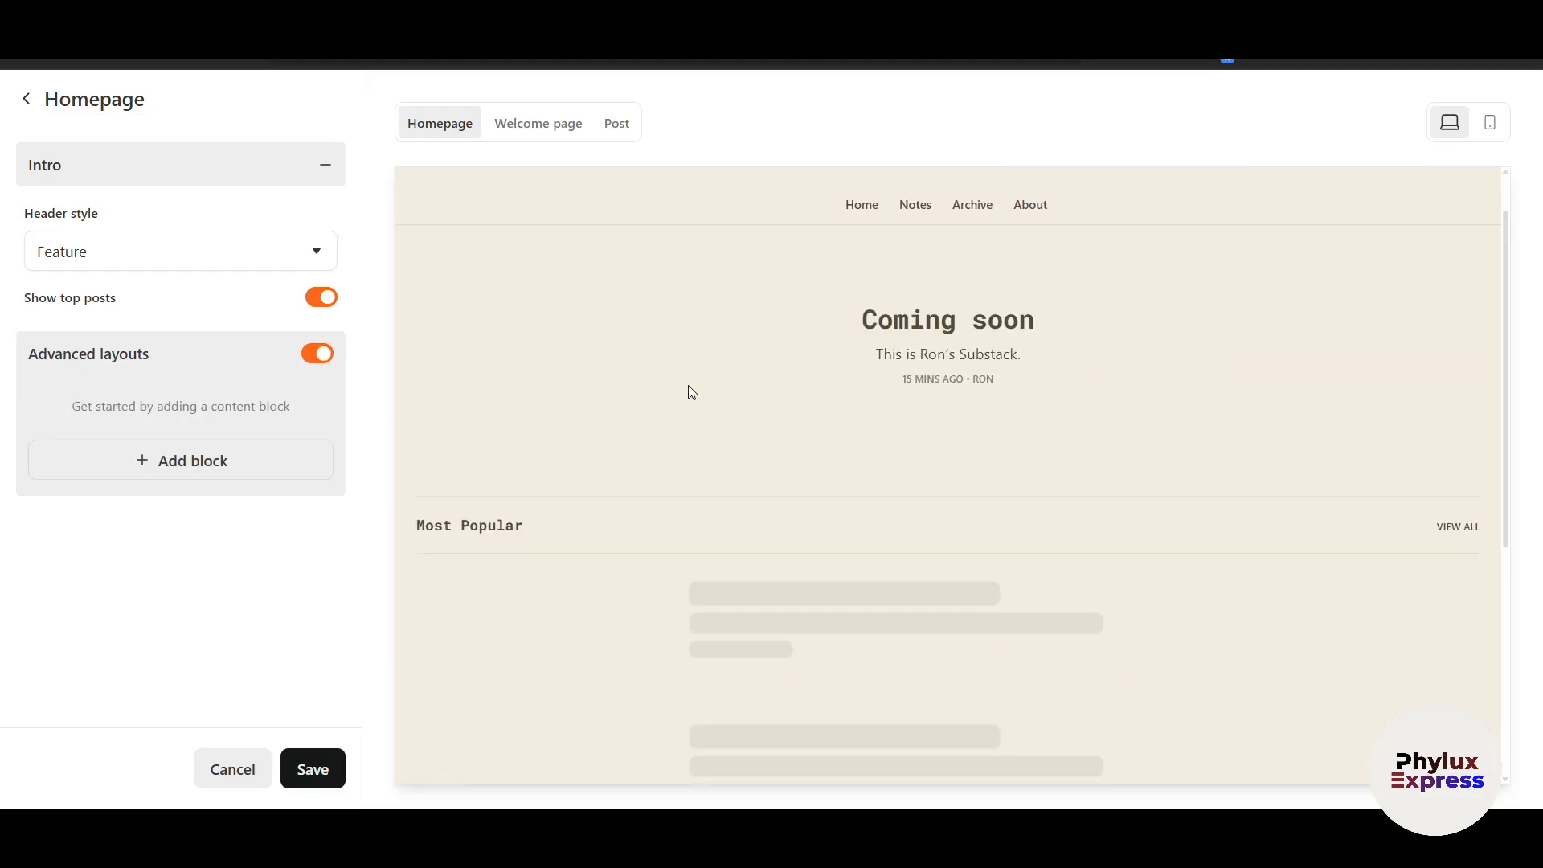
scroll(868, 575, "down", 3)
scroll(775, 596, "up", 4)
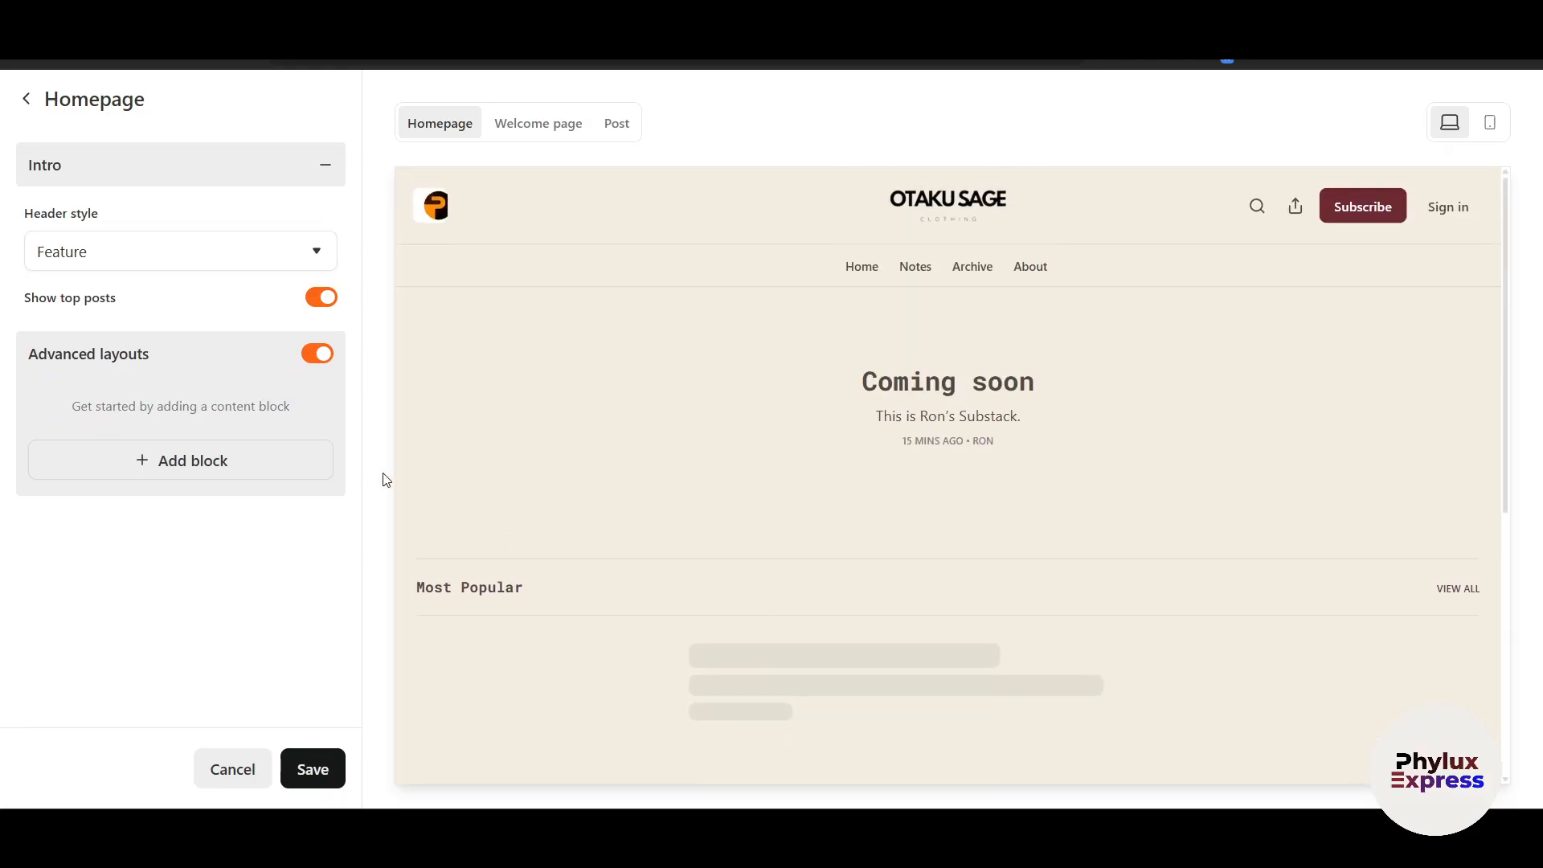
left_click(311, 364)
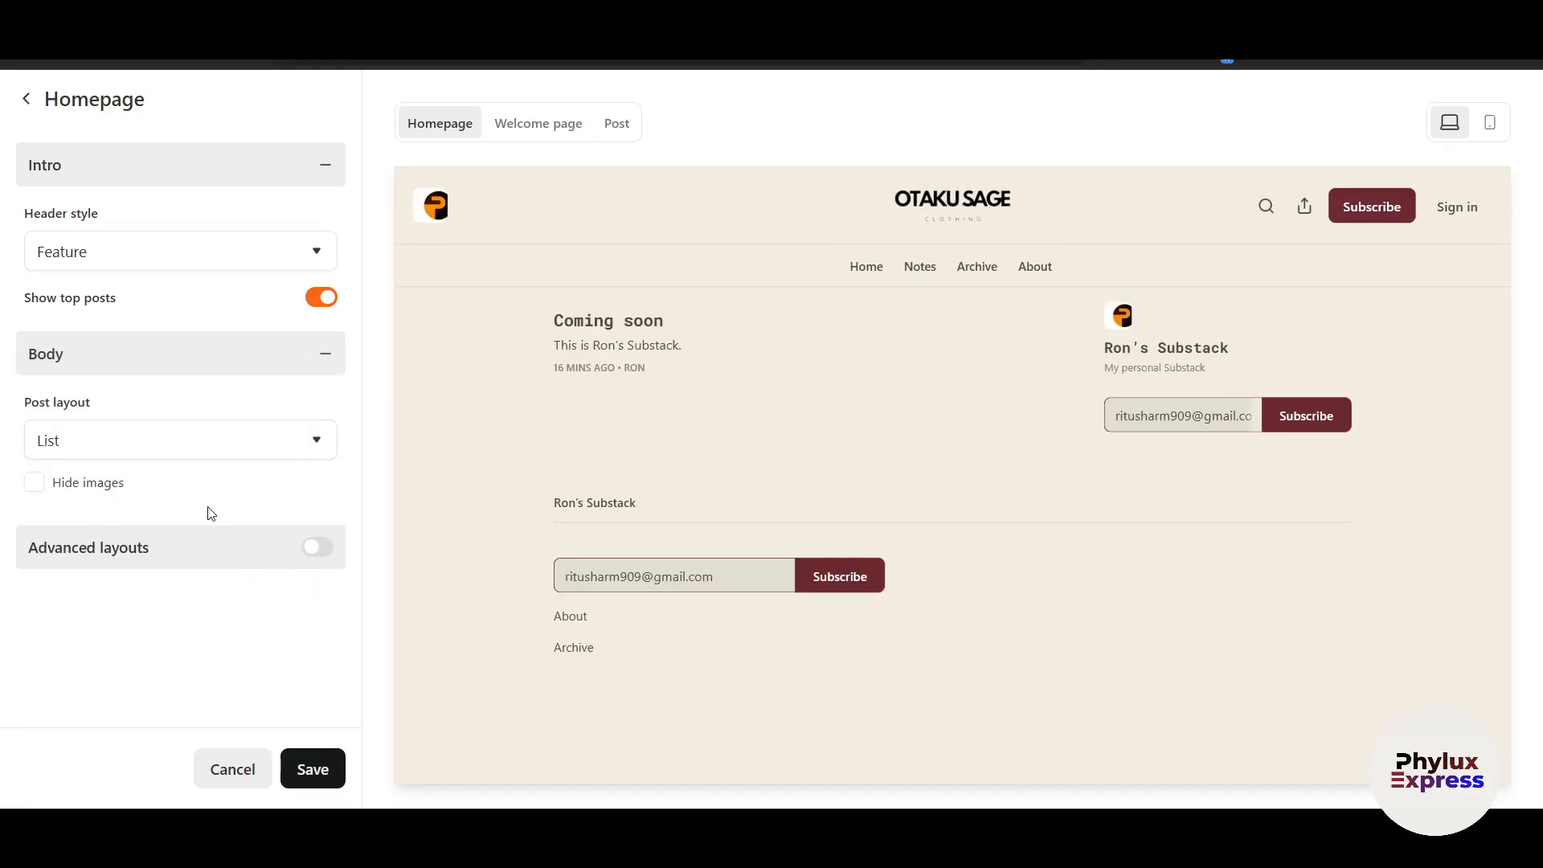
Set the homepage post layout to Grid, save the theme and leave the theme editor
left_click(117, 454)
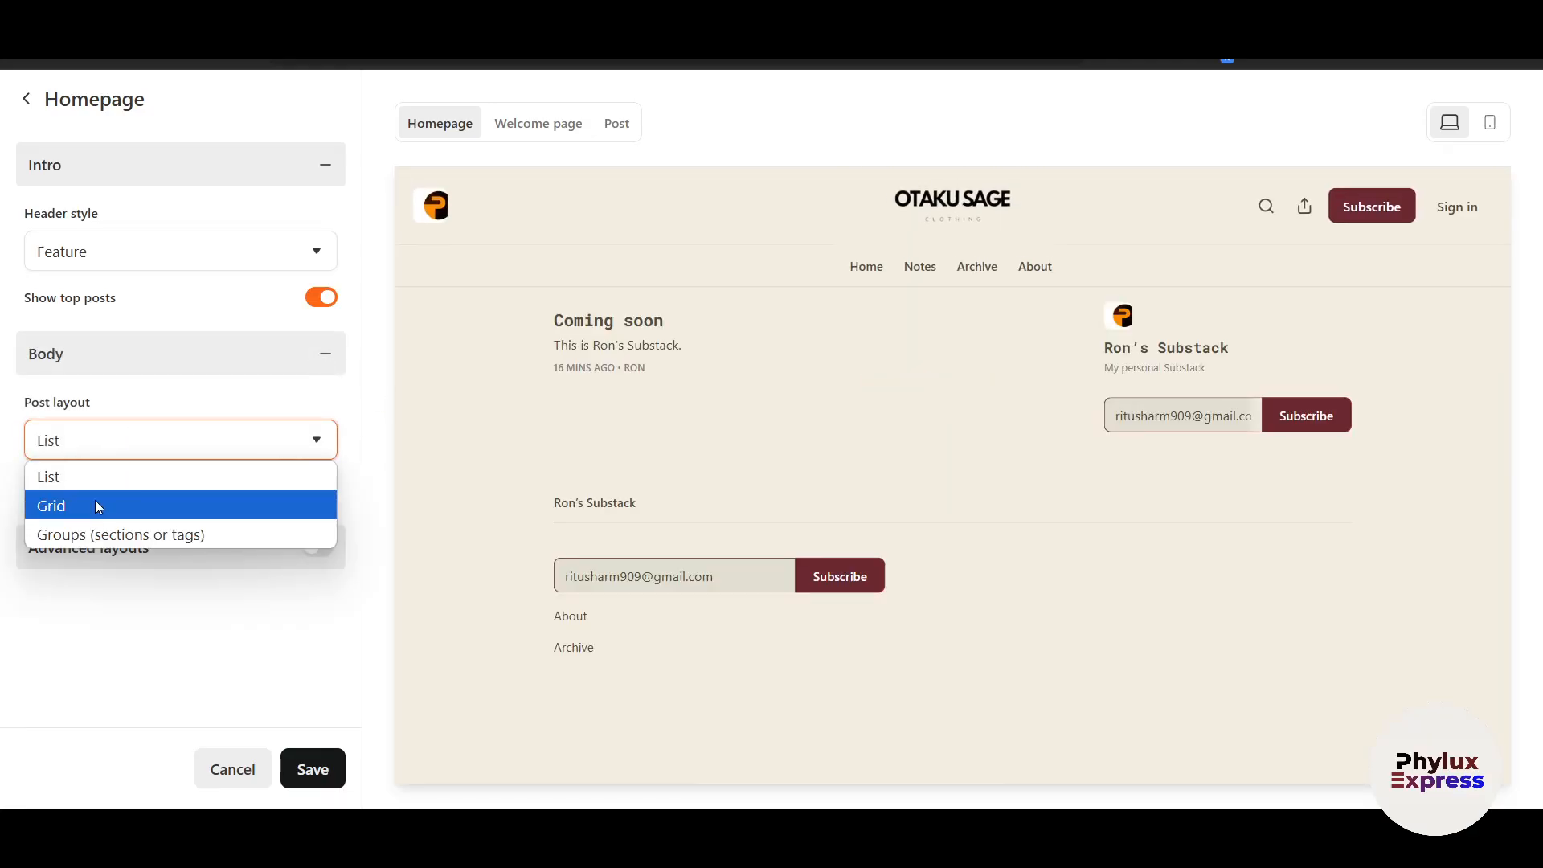
left_click(312, 769)
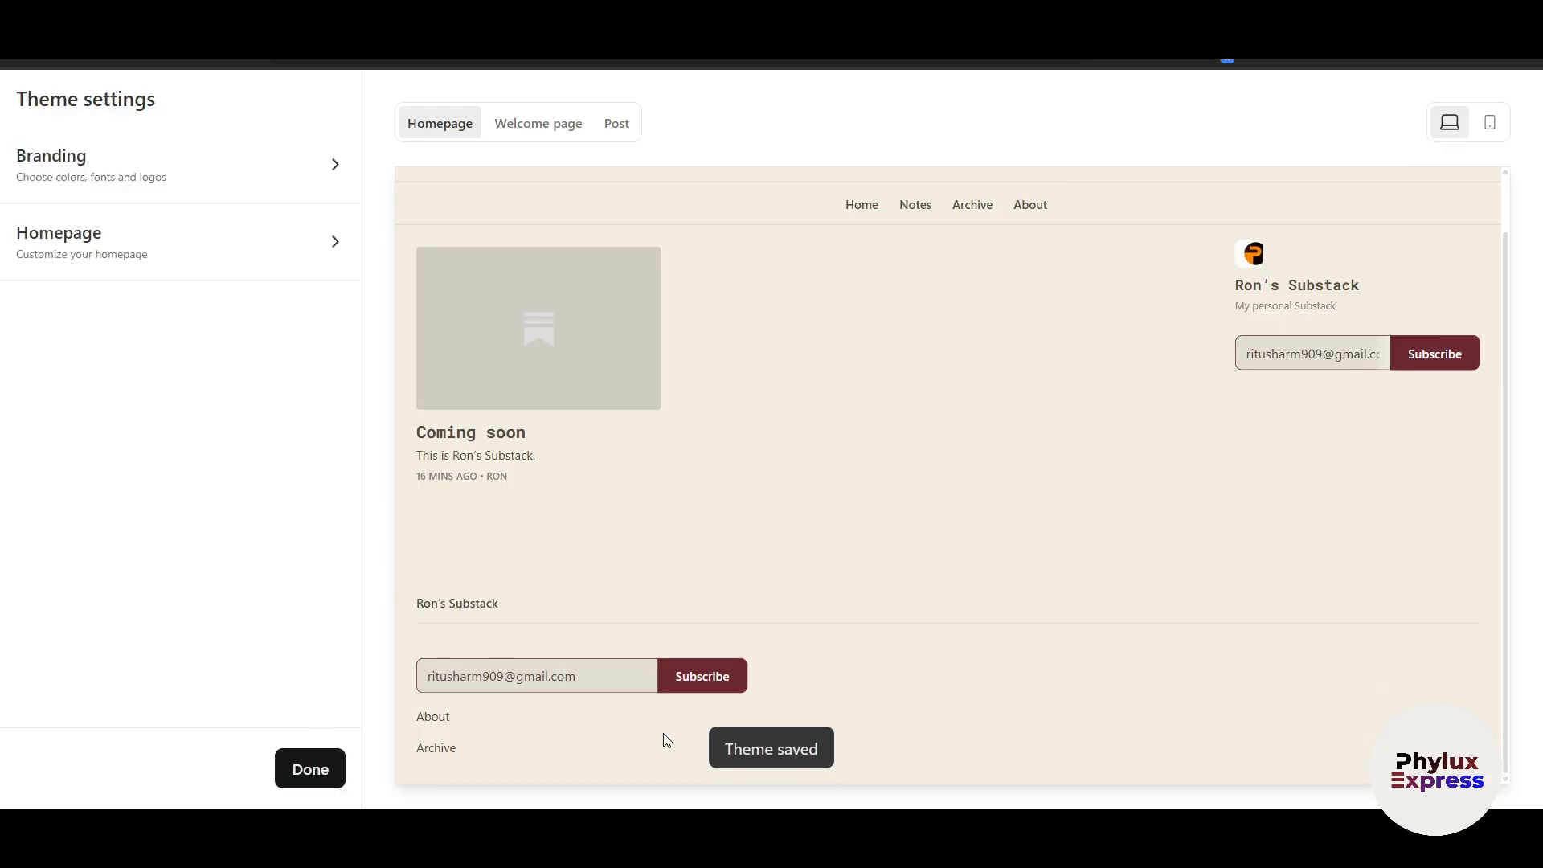
left_click(304, 770)
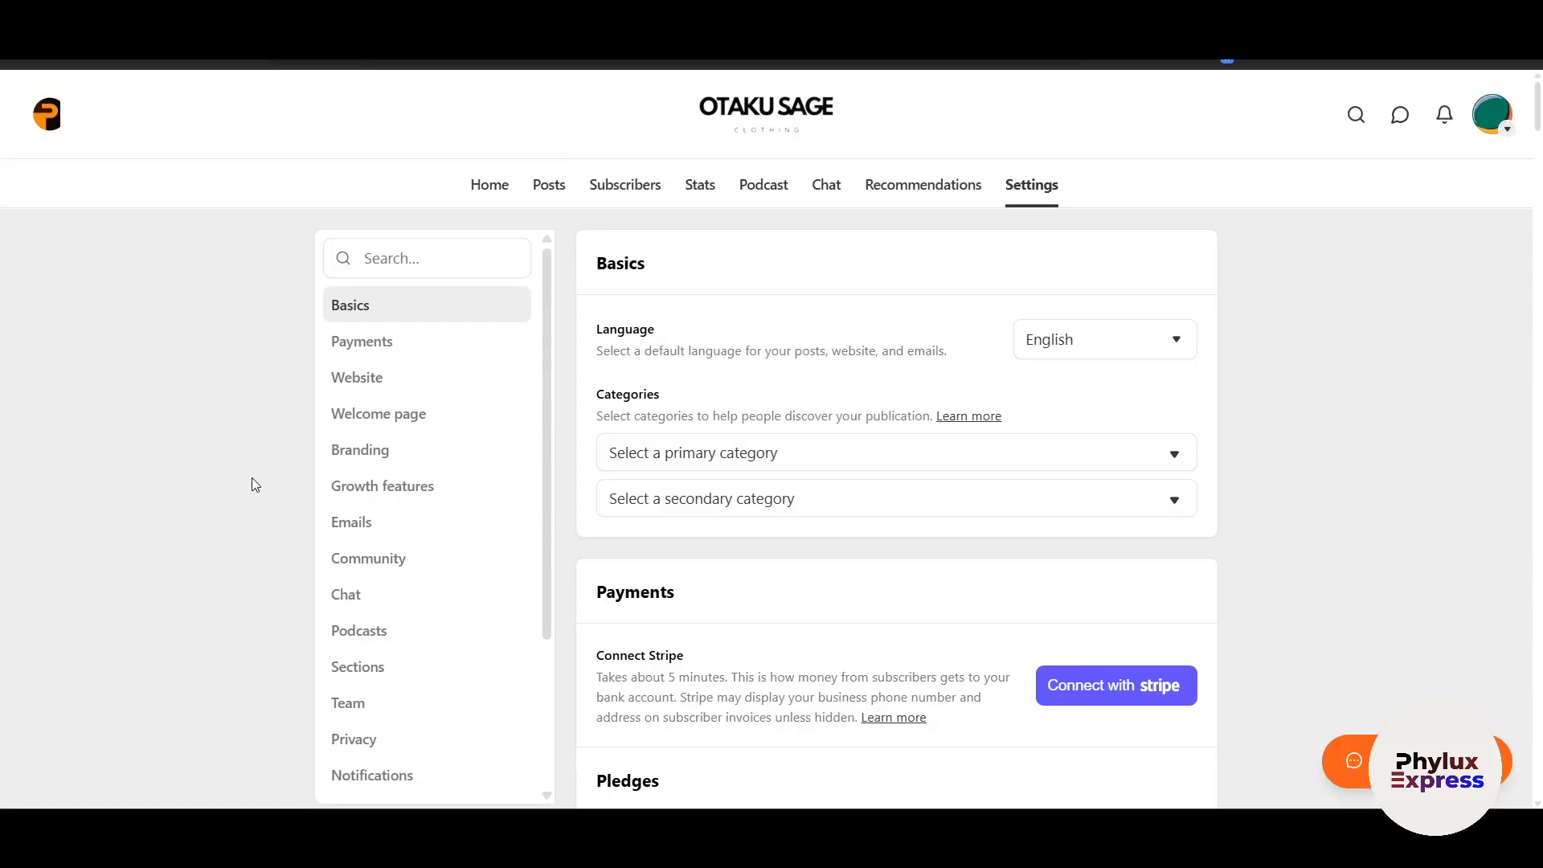
Look through the Team, Podcasts and Branding sections of the publication settings
scroll(437, 444, "down", 3)
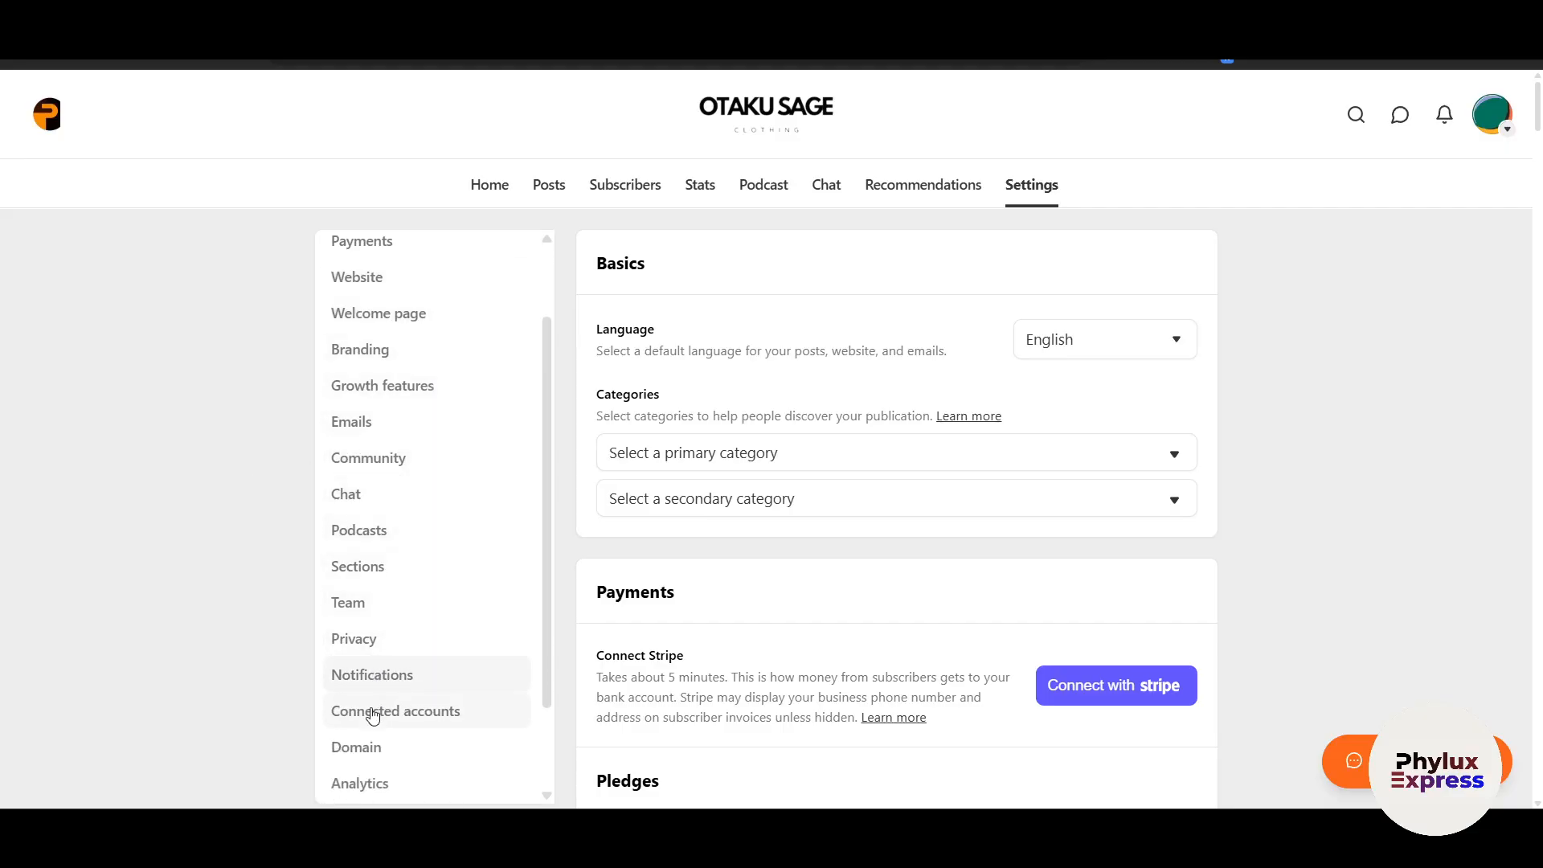
left_click(392, 602)
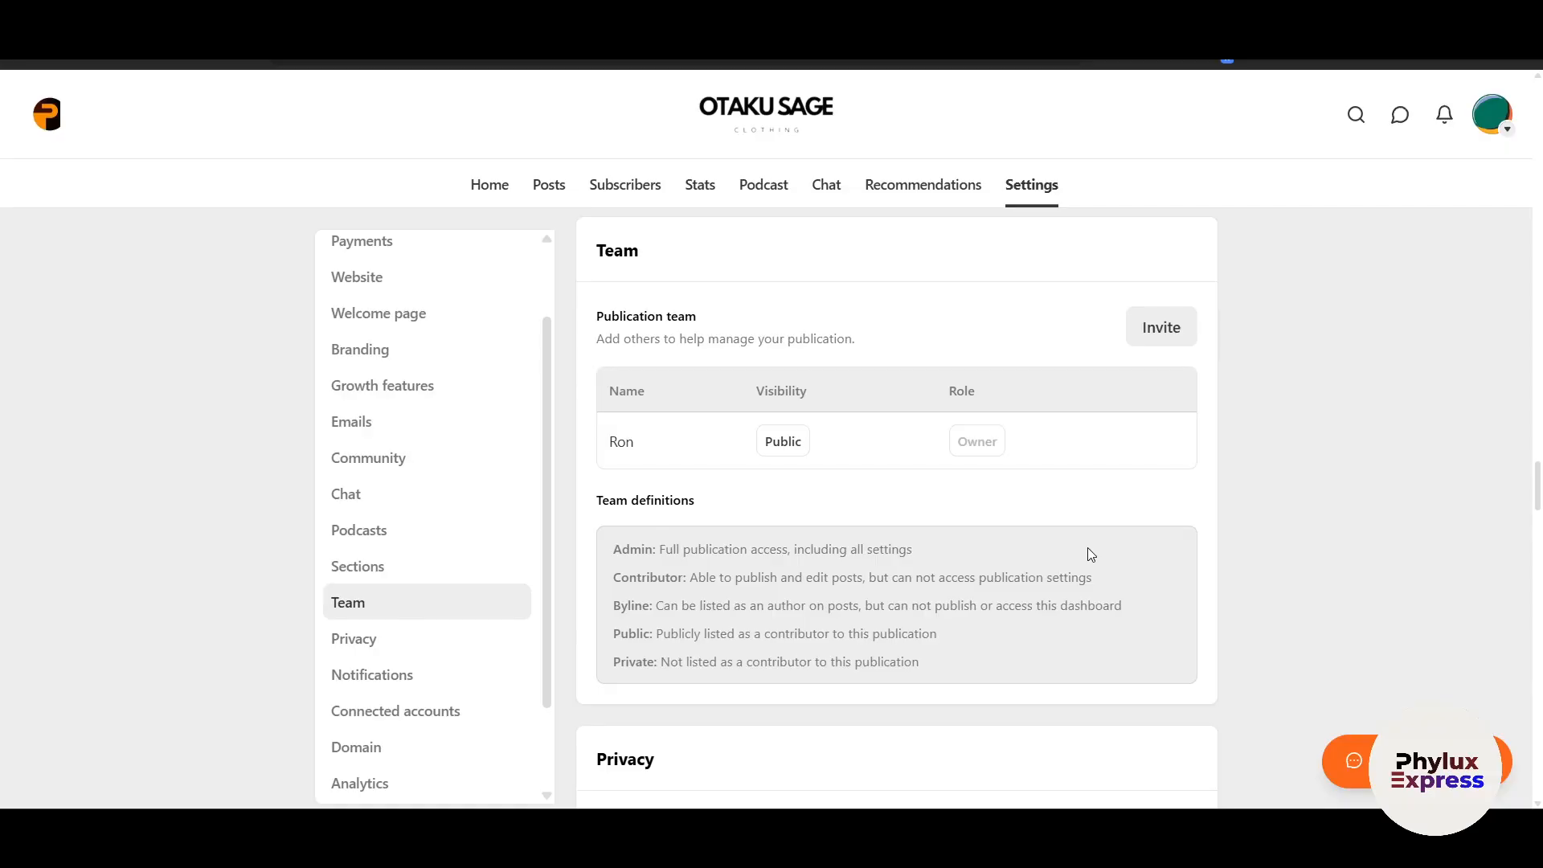
left_click(407, 540)
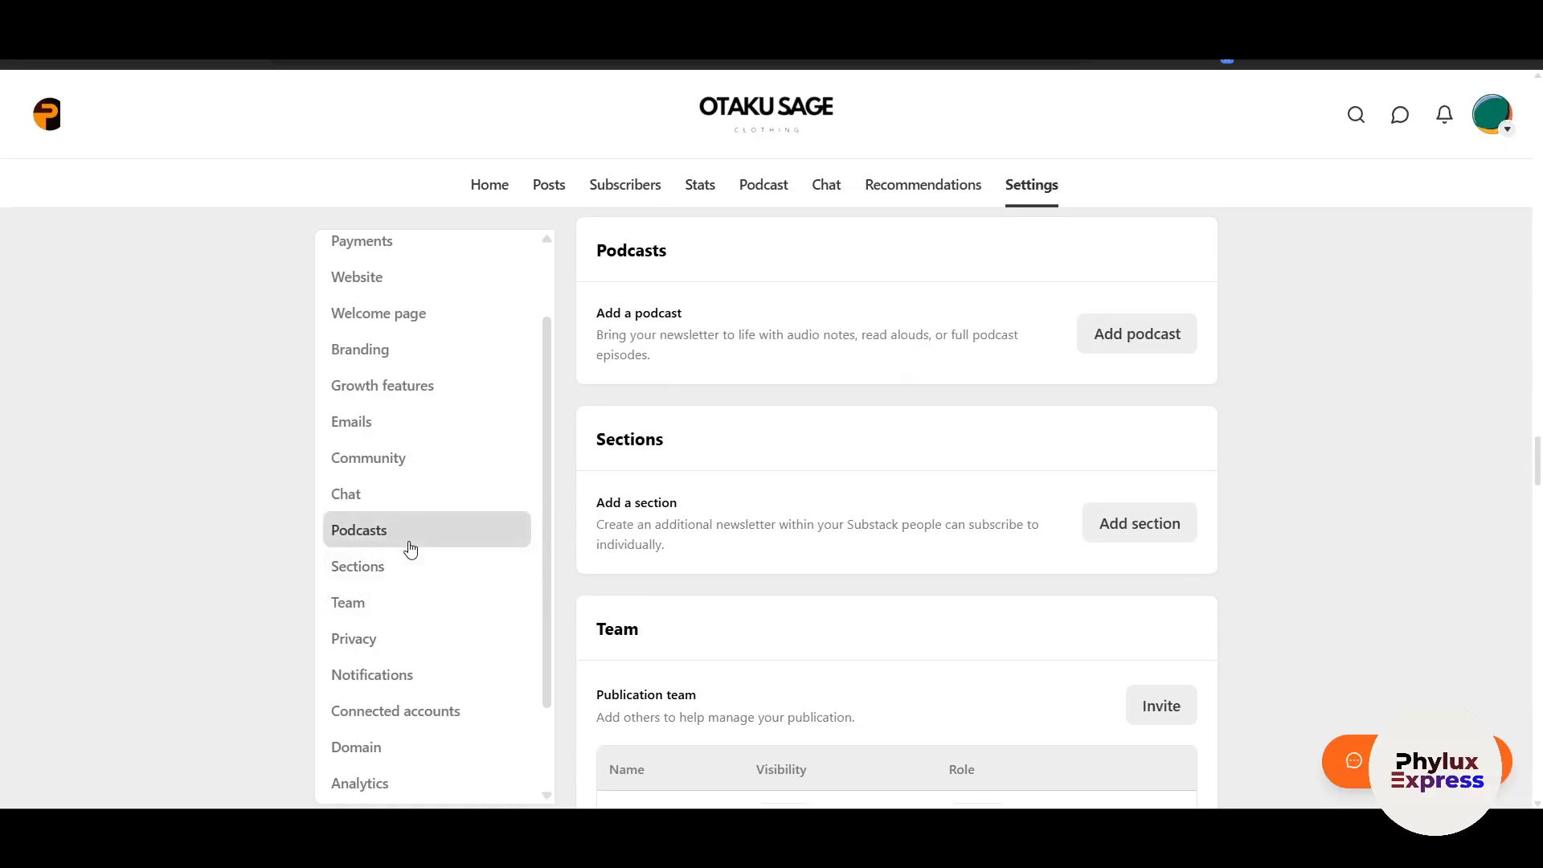
scroll(864, 472, "up", 20)
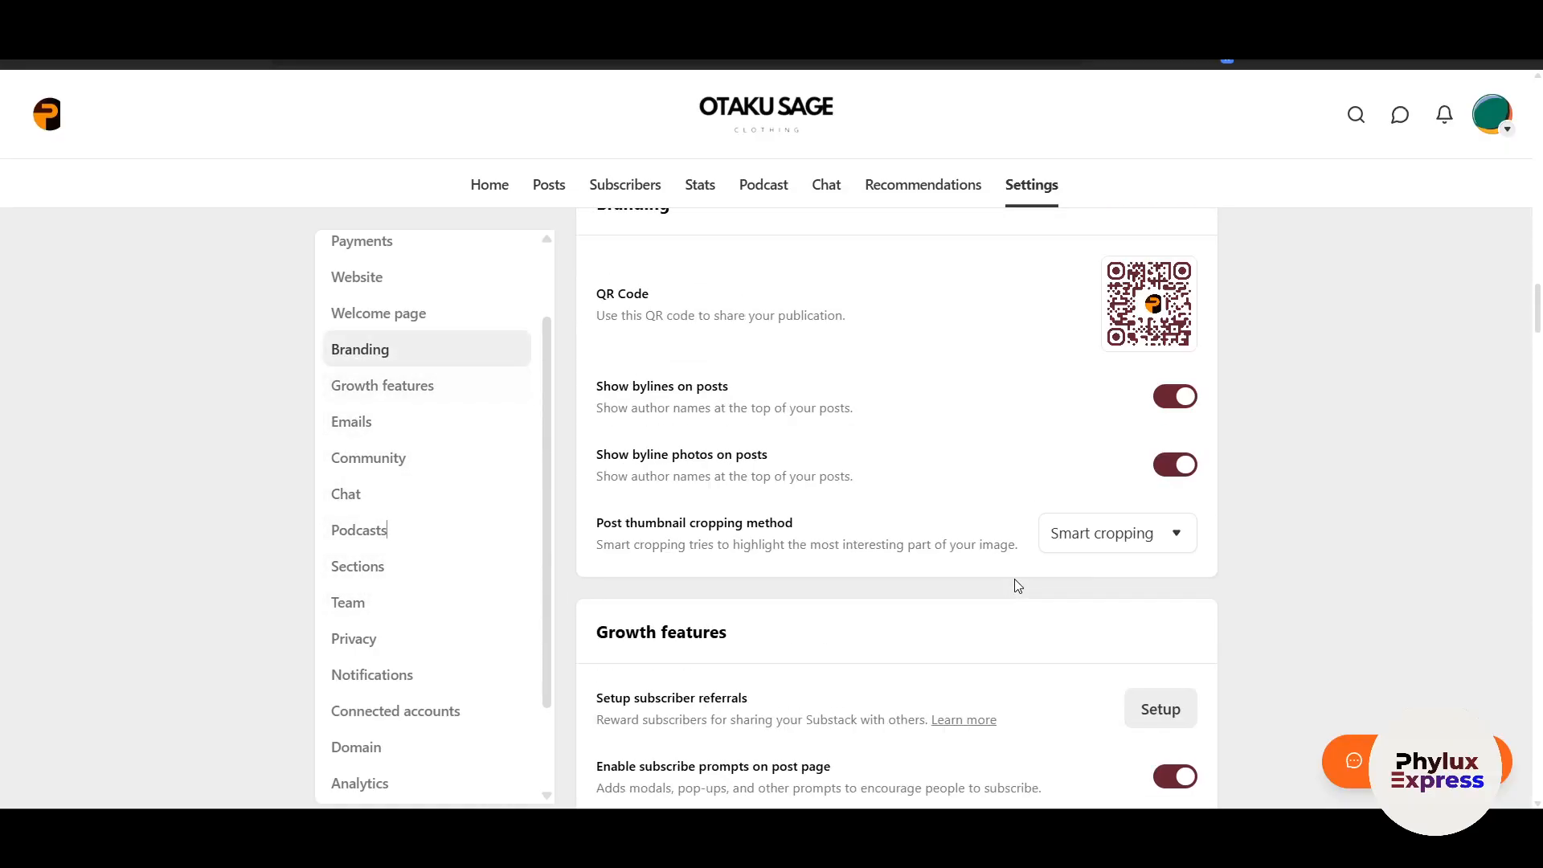
scroll(851, 524, "up", 10)
Create a new text post from the publication's posts page
left_click(552, 186)
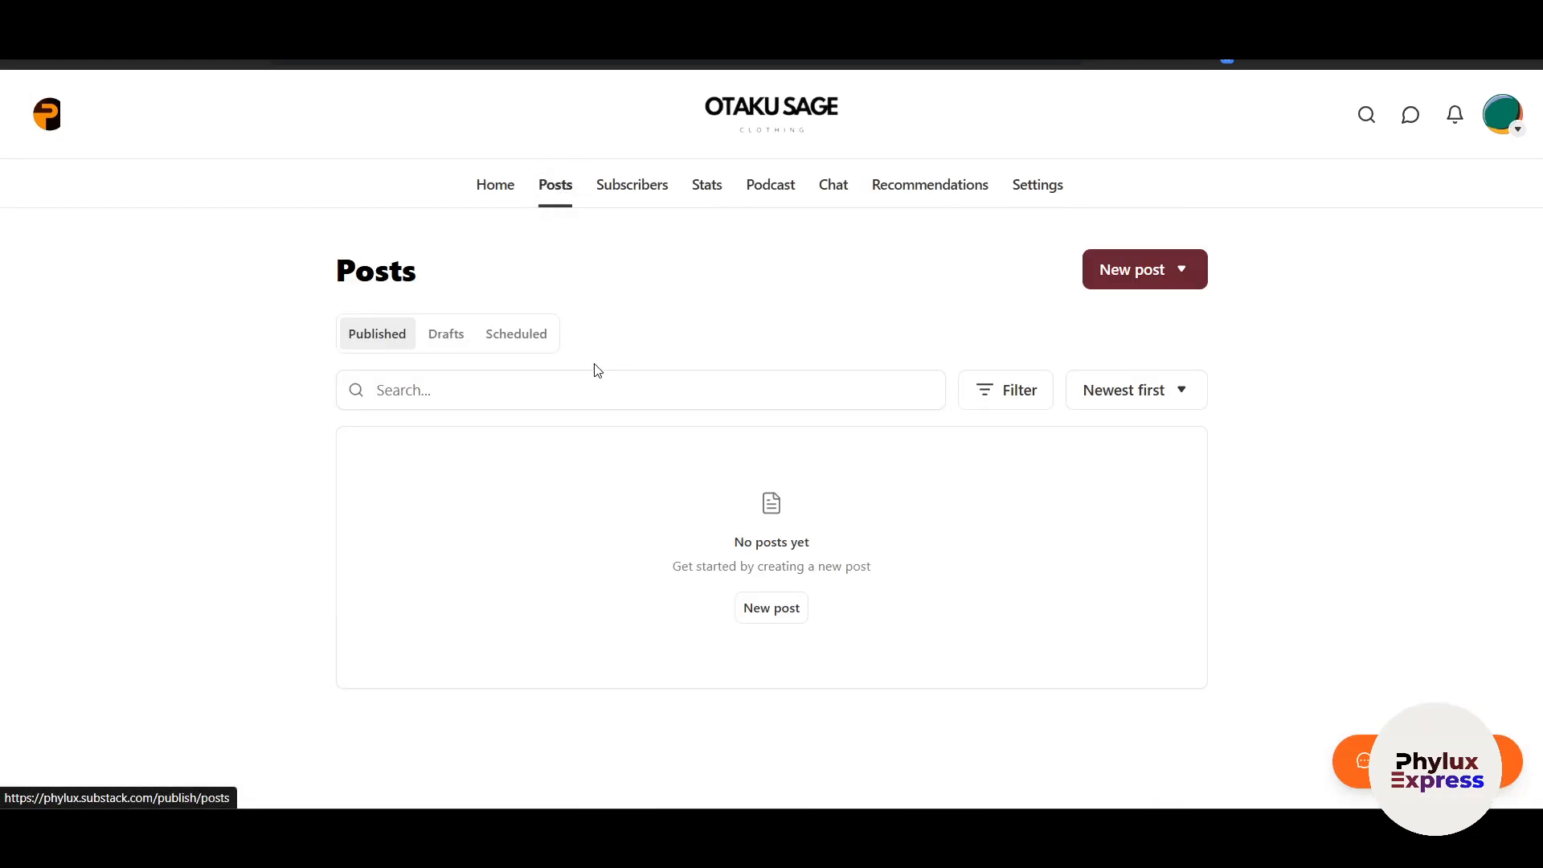
left_click(1117, 273)
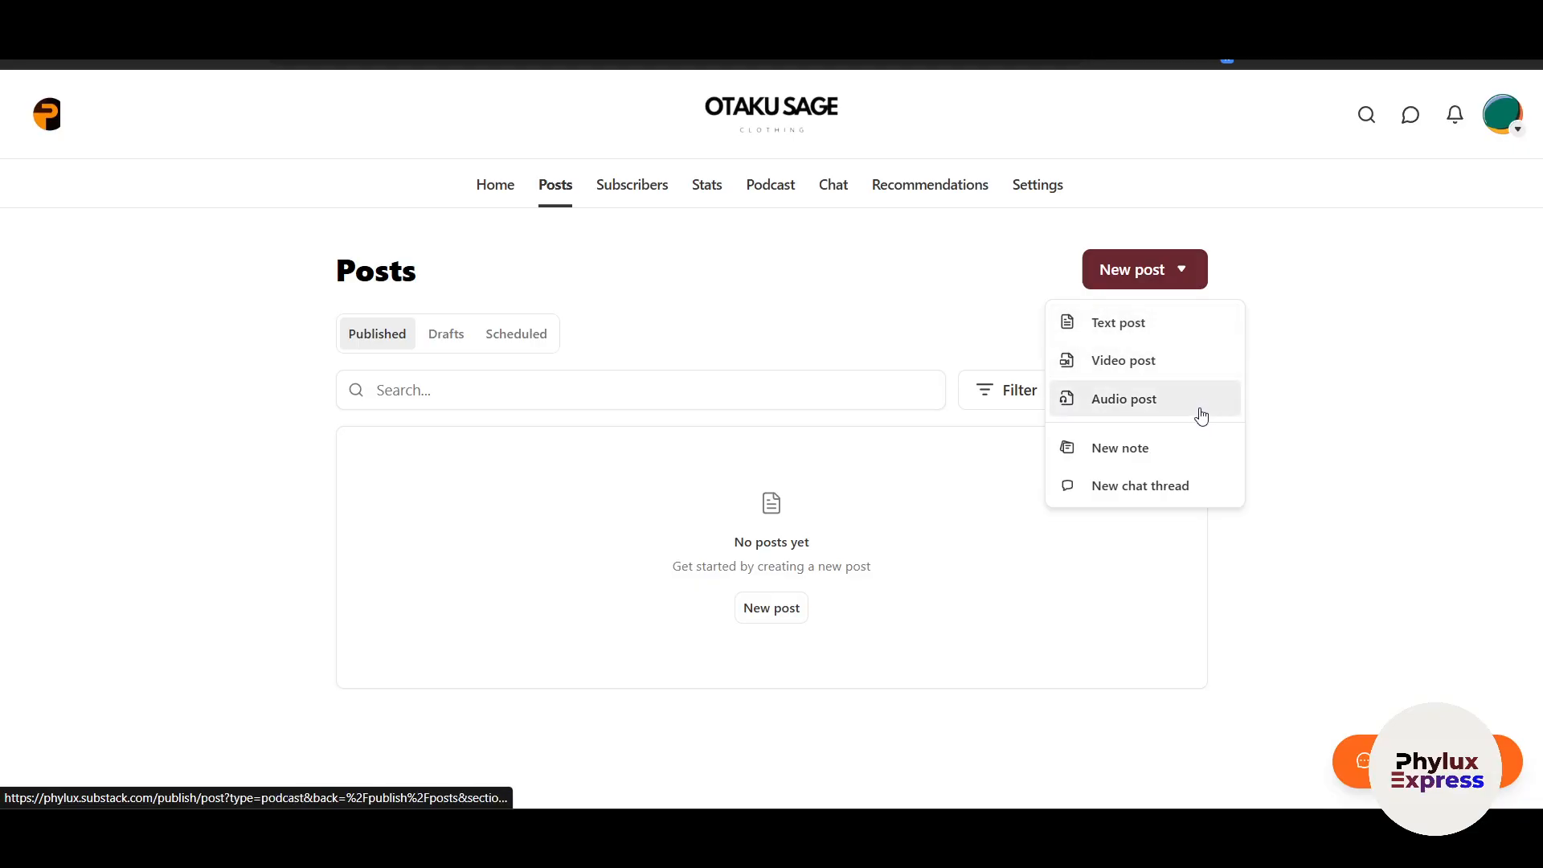
left_click(1173, 324)
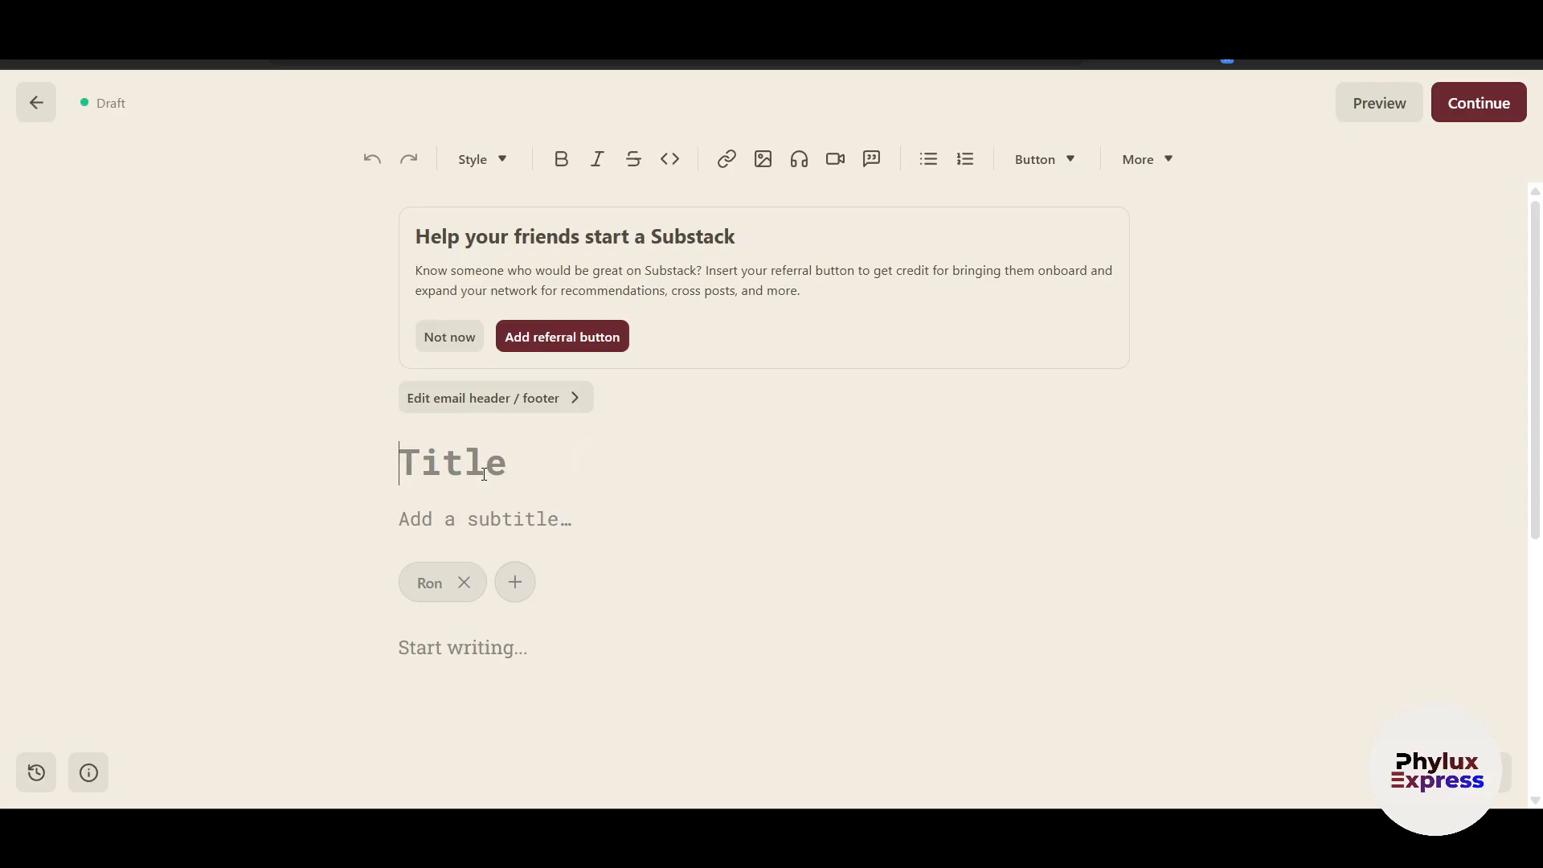
Title the post "Why OpenAI Chose Windsurf Over Cursor Maker Anysphere in $3B Deal Push ?", without the pasted asterisks
type("**Why OpenAI Chose Windsurf Over Cursor Maker Anysphere in $3B Deal Push**")
key("BackSpace")
key("BackSpace")
key("BackSpace")
key("BackSpace")
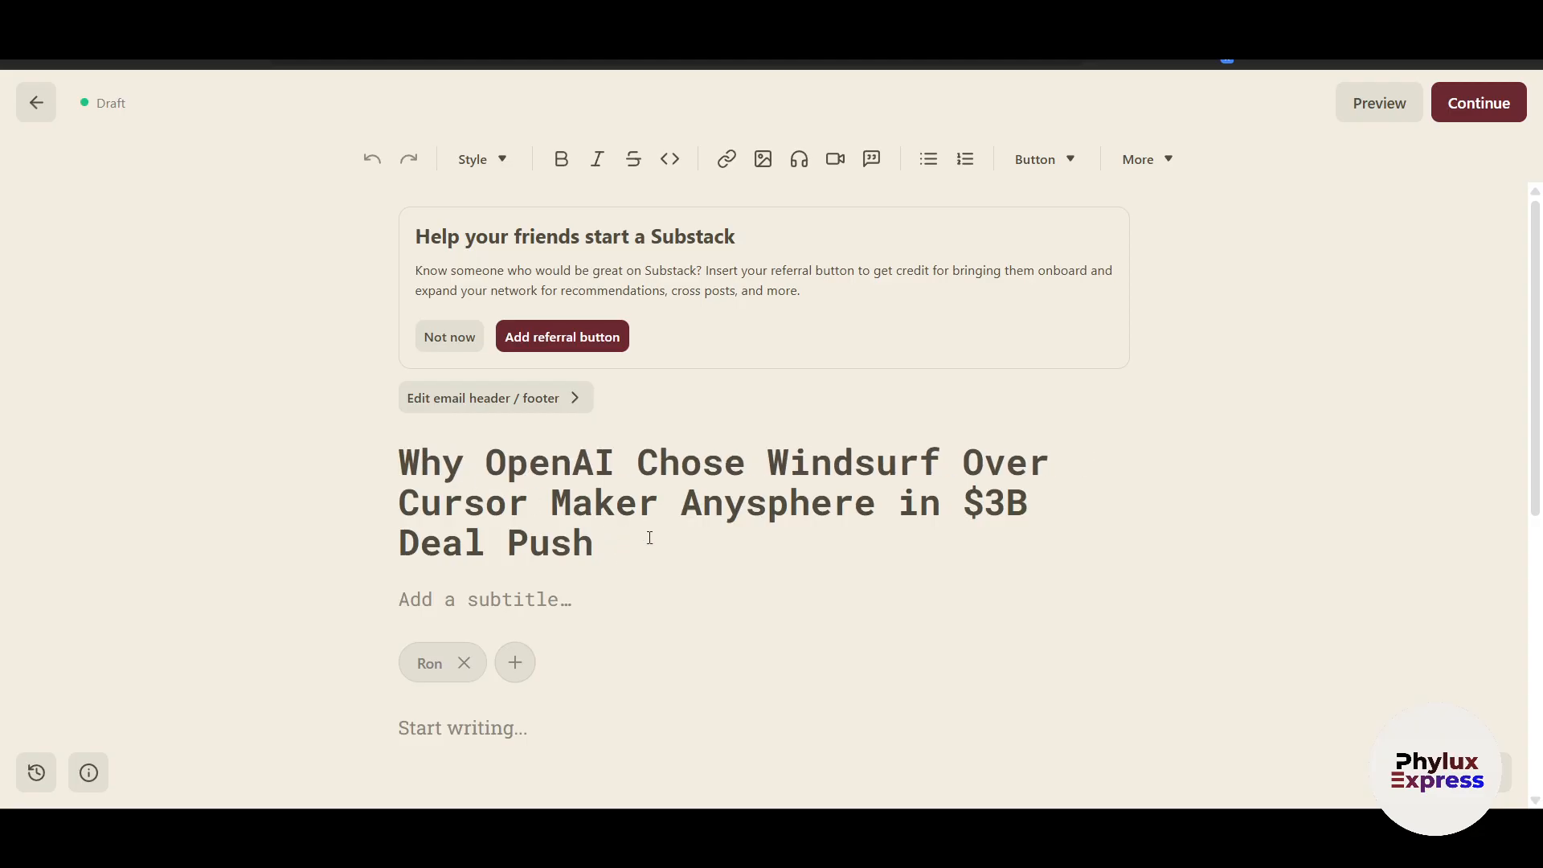
type("?")
Add the subtitle "Your weekly doze of tangible business insights." to the post
scroll(618, 555, "down", 4)
scroll(576, 509, "up", 3)
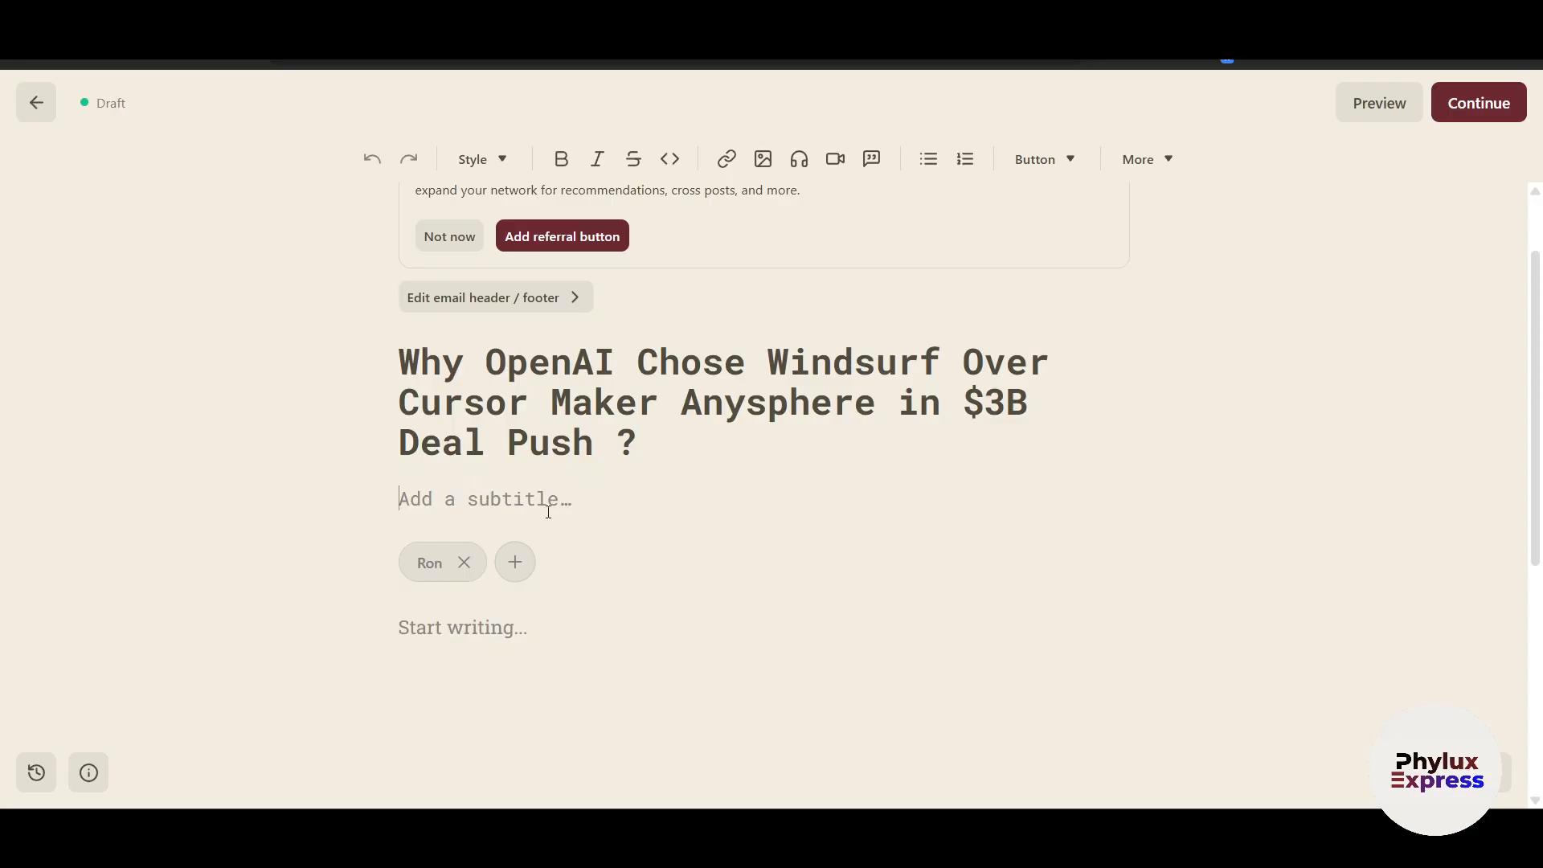
type("Your weekly doze of tangible business insights.")
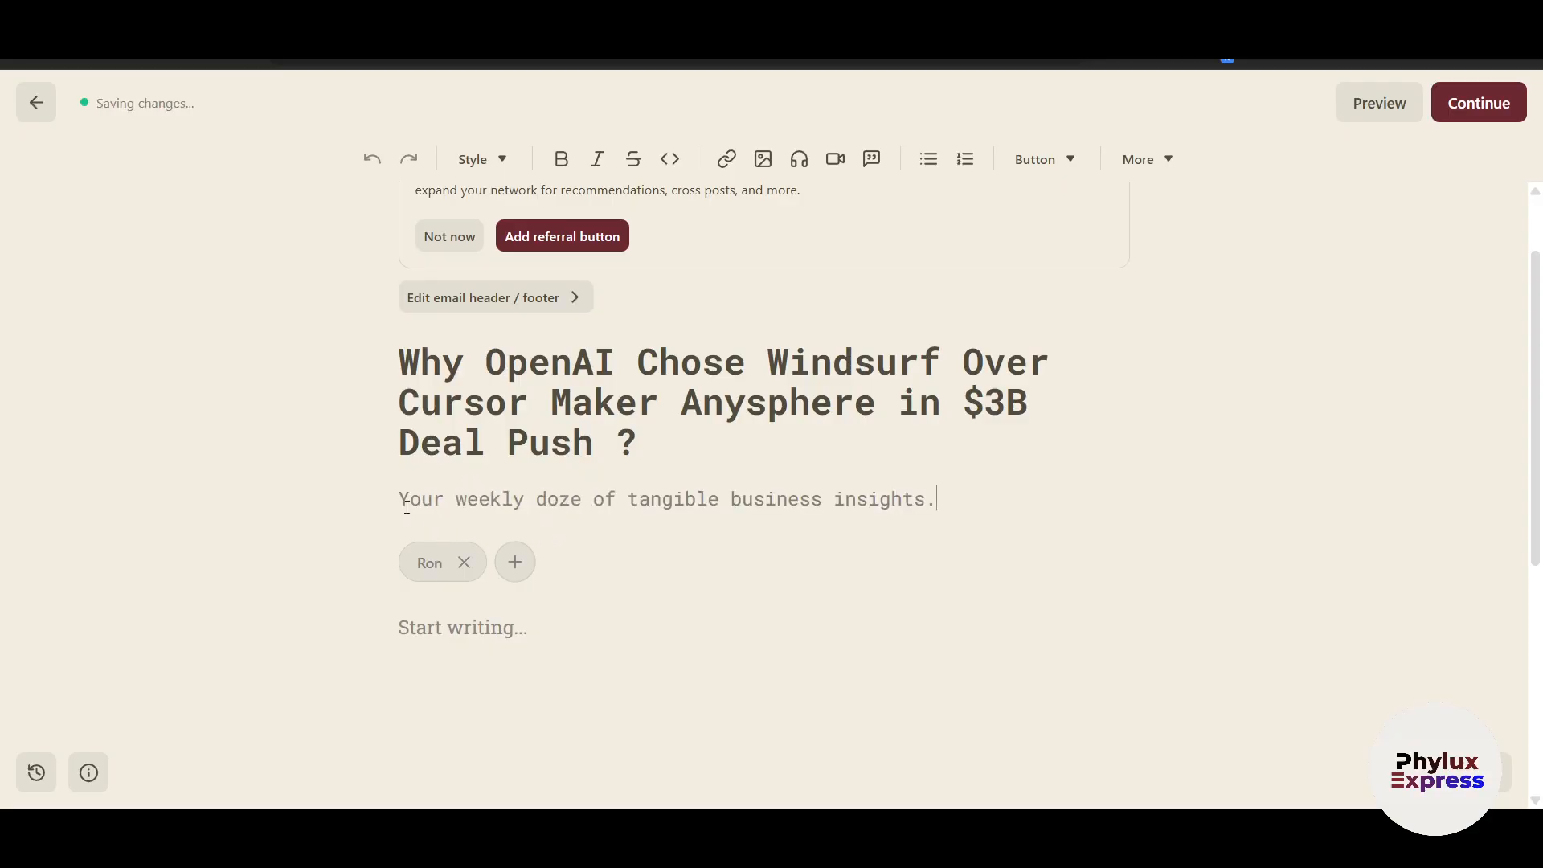
Check the guest byline options for the post and close them without adding anyone
scroll(637, 493, "down", 2)
scroll(492, 617, "up", 2)
left_click(515, 562)
scroll(1088, 669, "down", 2)
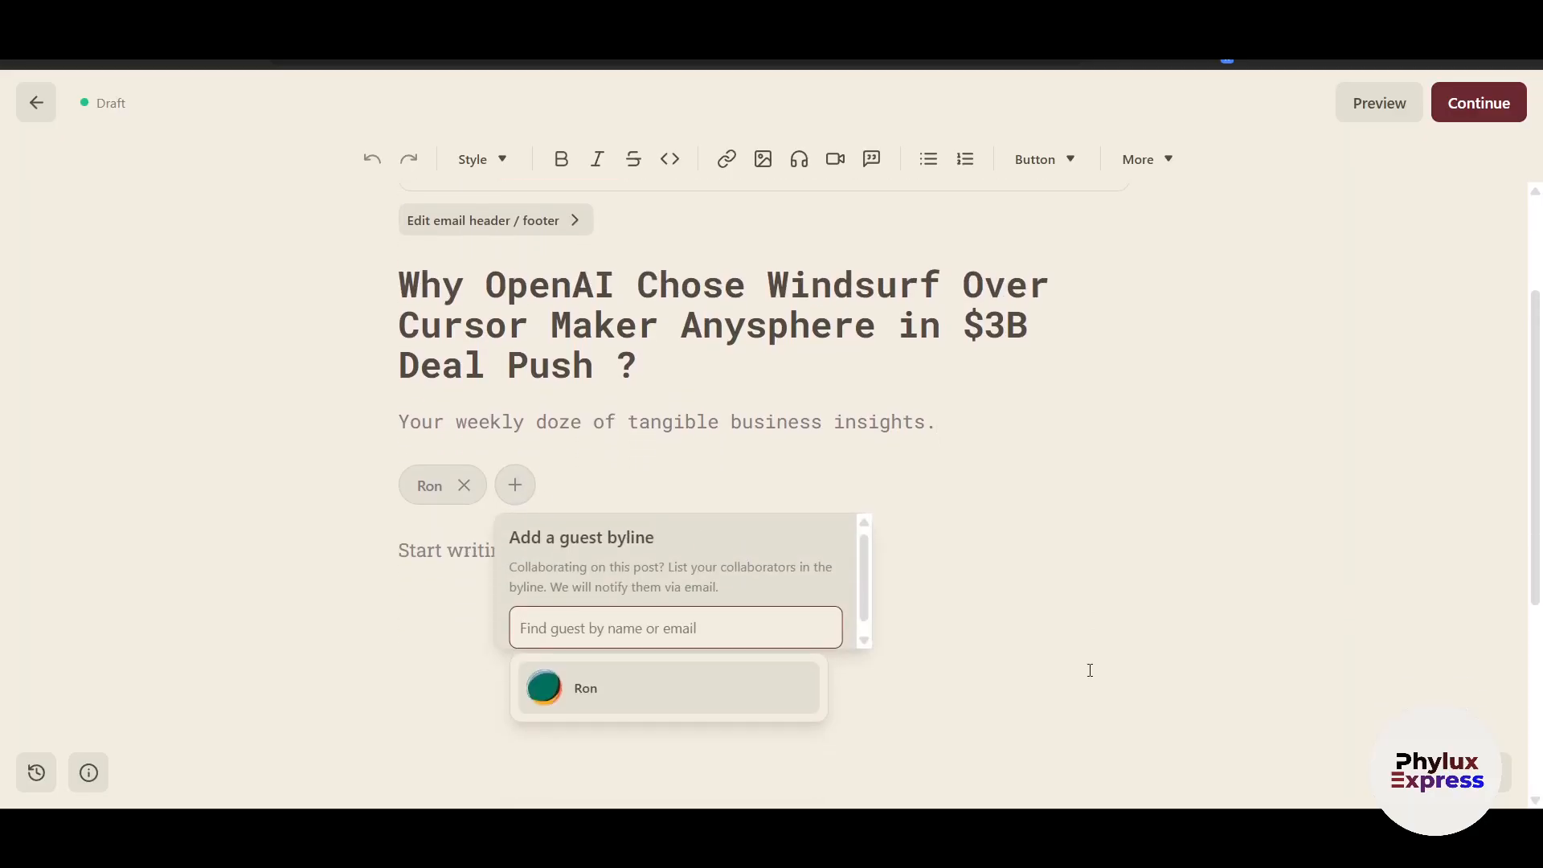
left_click(633, 574)
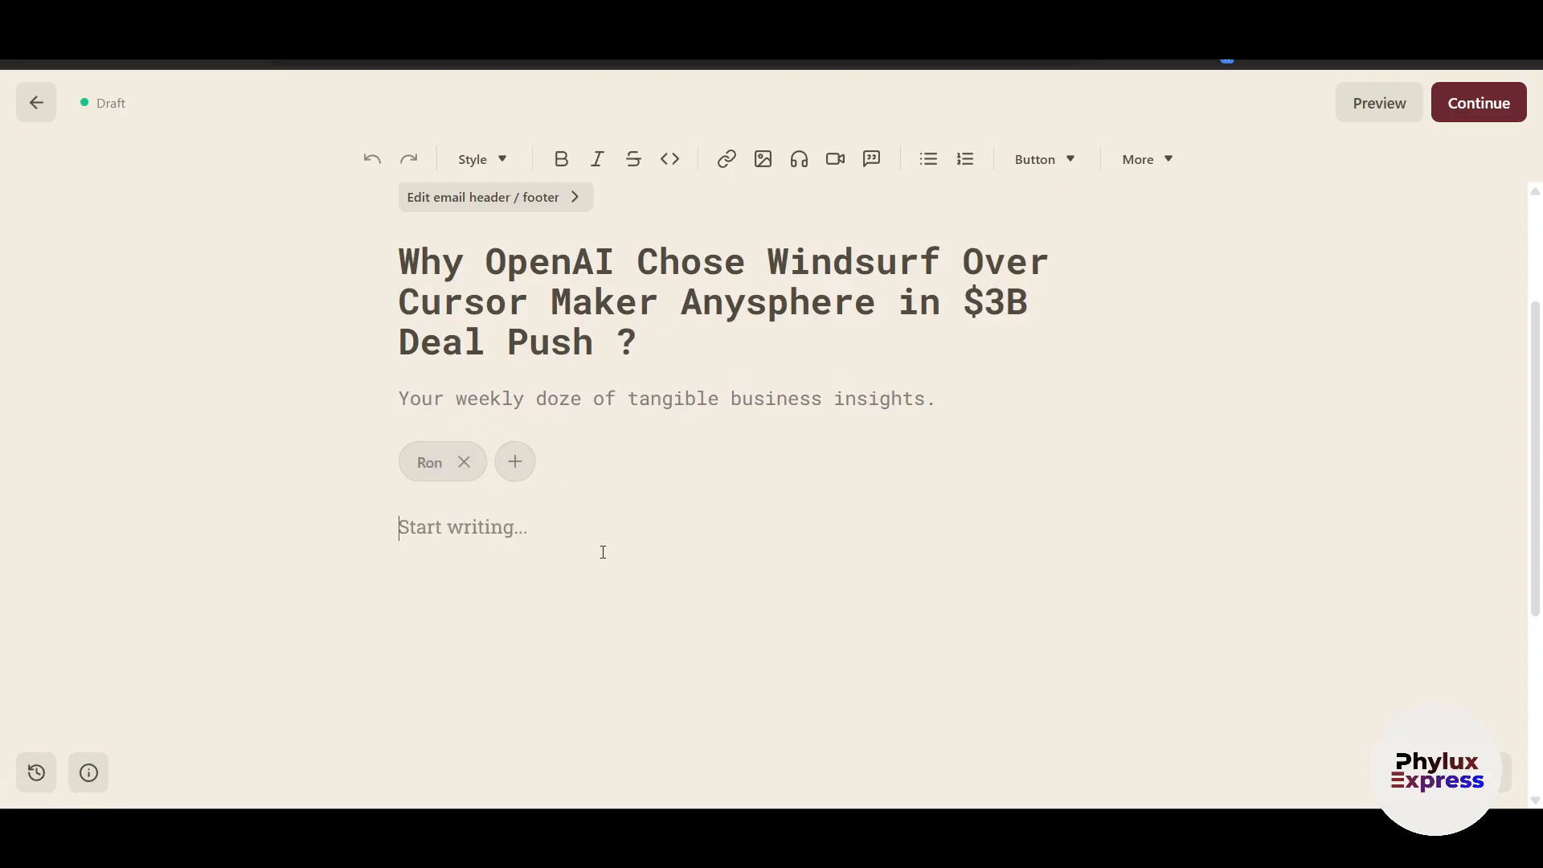
Paste the copied article on OpenAI, Windsurf and Anysphere into the post body
scroll(683, 616, "down", 3)
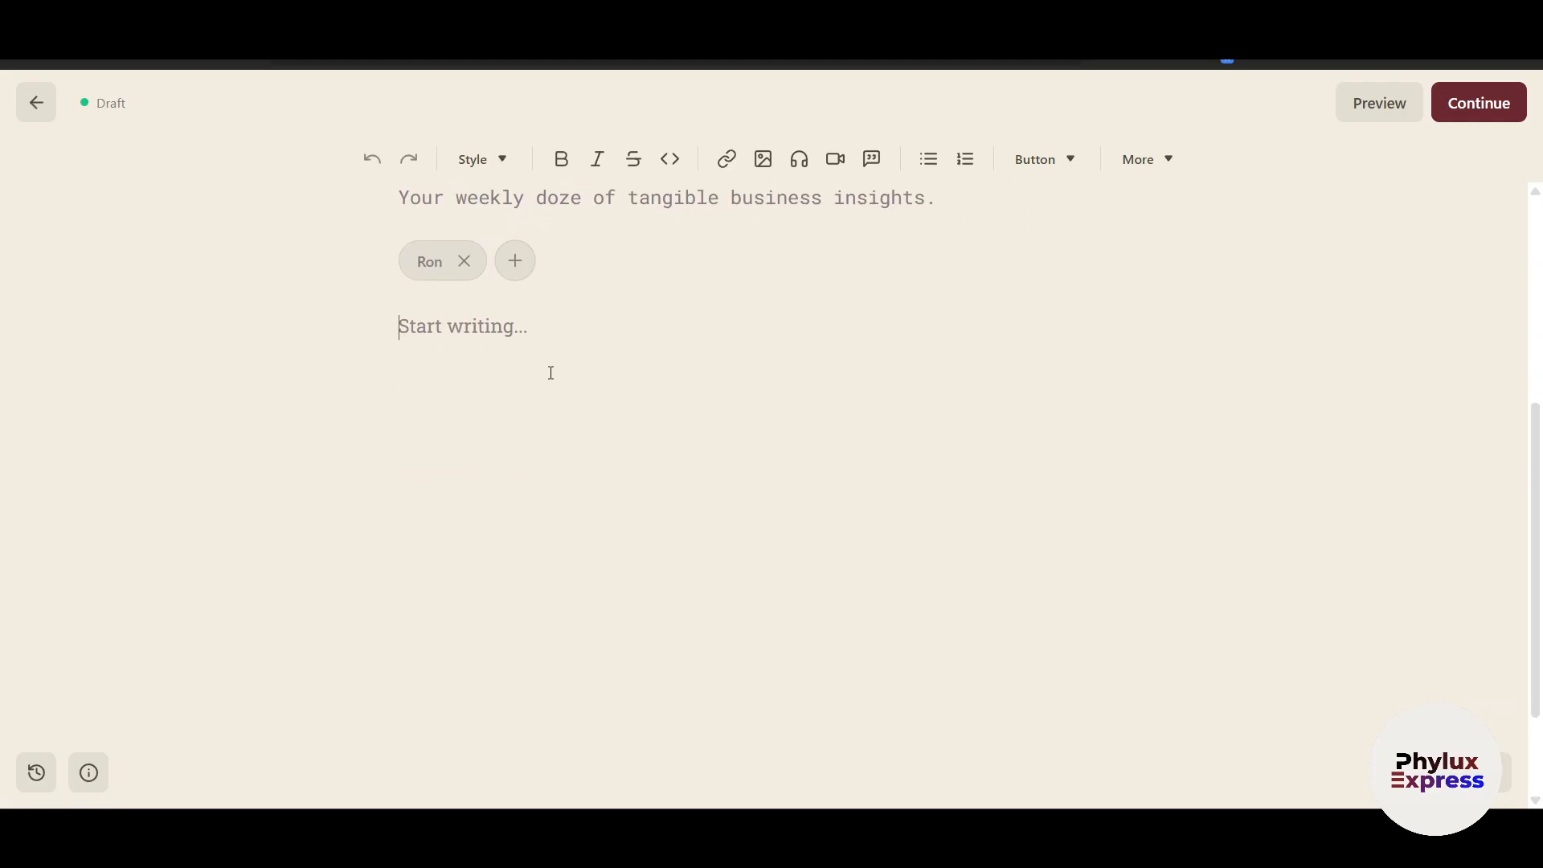
key("ctrl+v")
scroll(595, 429, "up", 5)
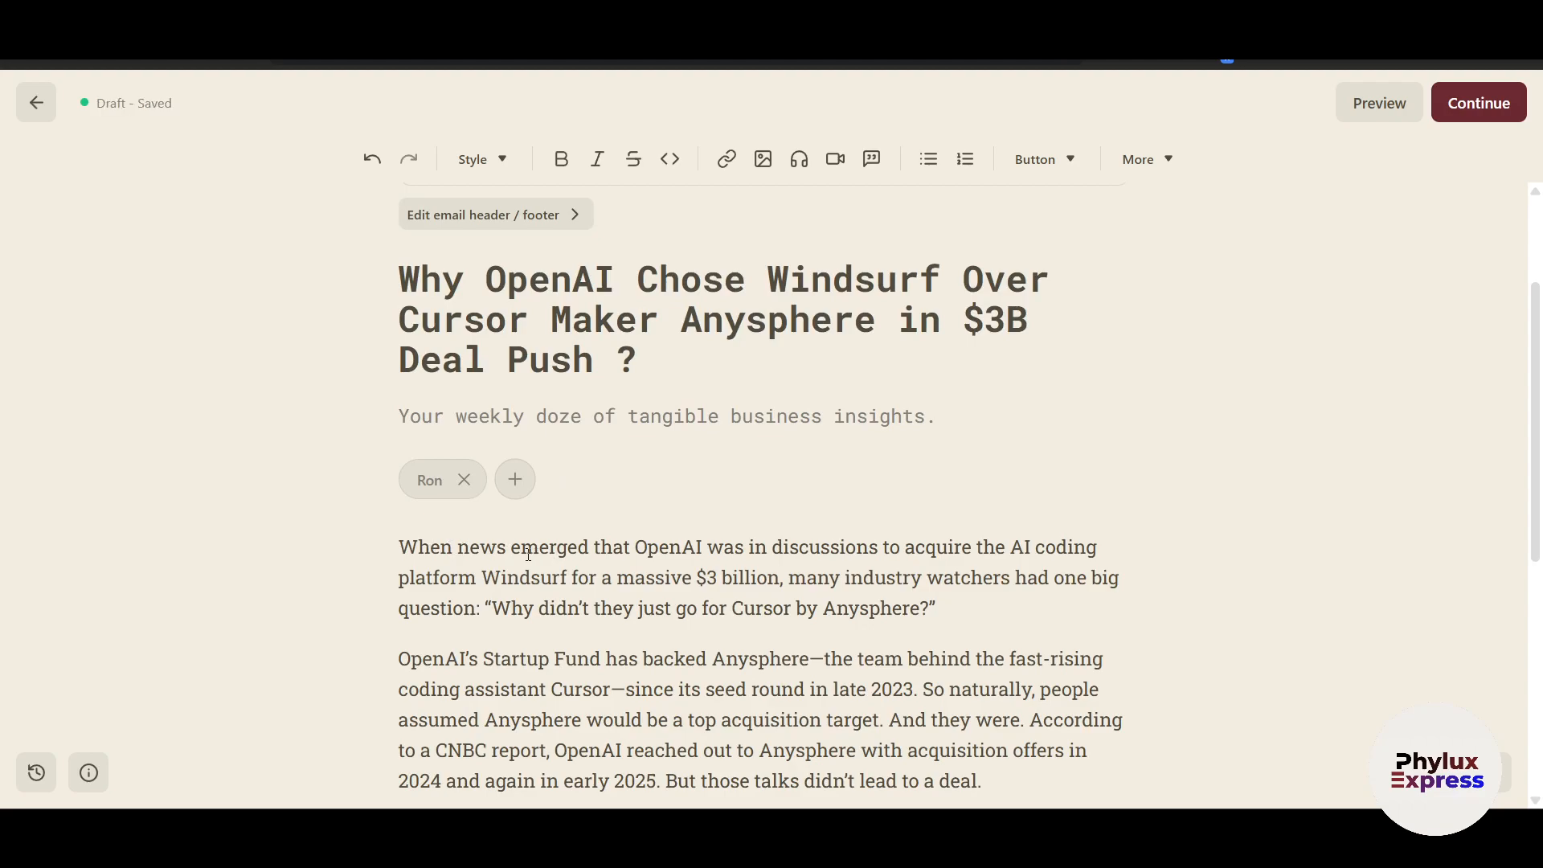
Read through the pasted article from the title to the closing paragraph
scroll(1008, 541, "down", 1)
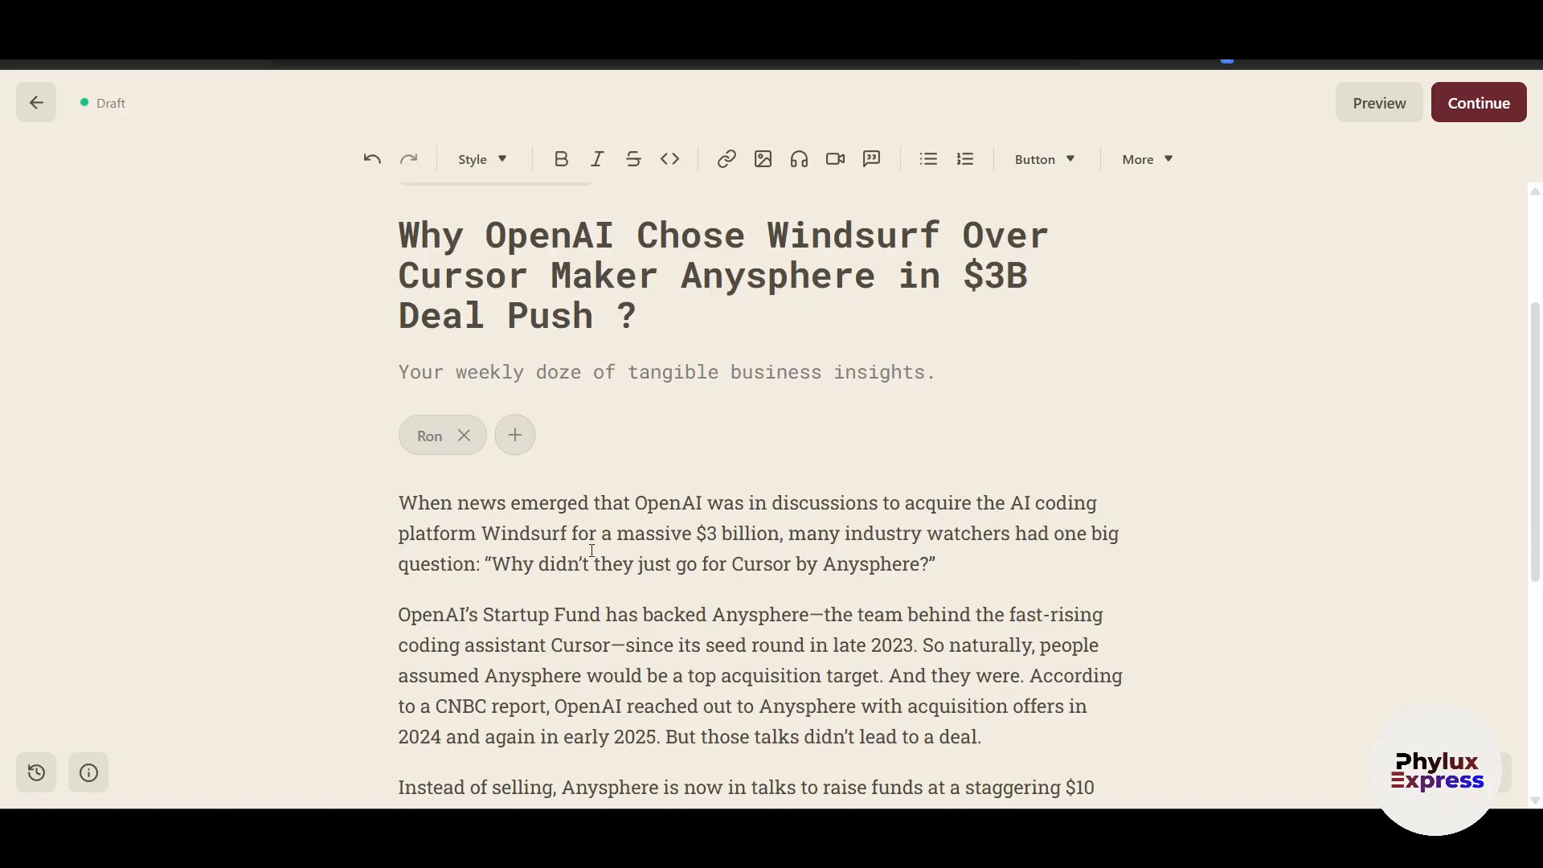
scroll(593, 551, "down", 5)
scroll(844, 598, "up", 8)
scroll(874, 598, "down", 5)
scroll(874, 598, "up", 5)
scroll(874, 604, "down", 4)
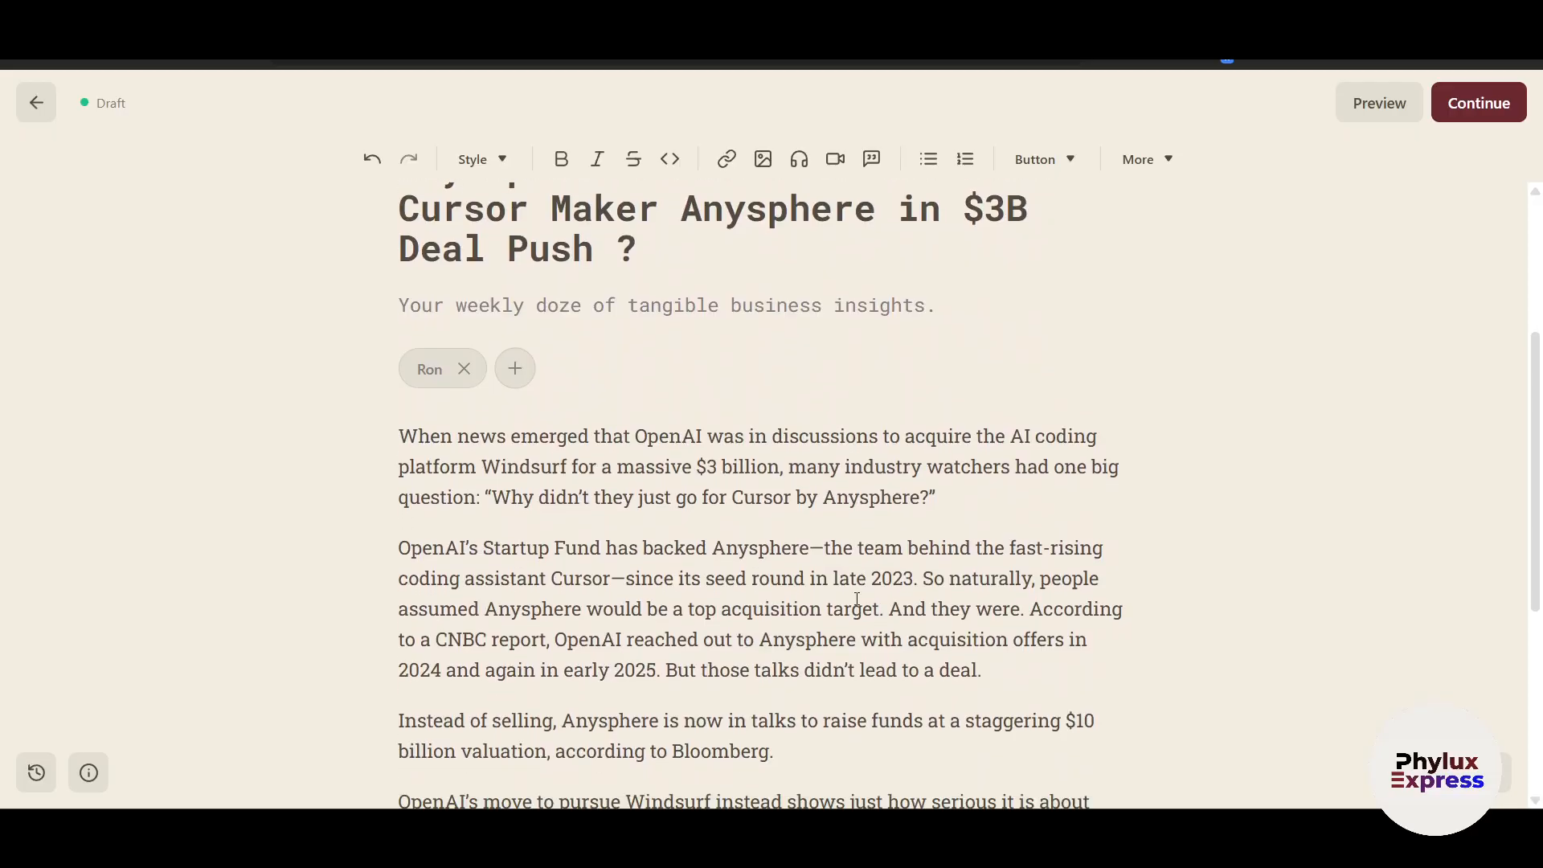
scroll(873, 621, "down", 2)
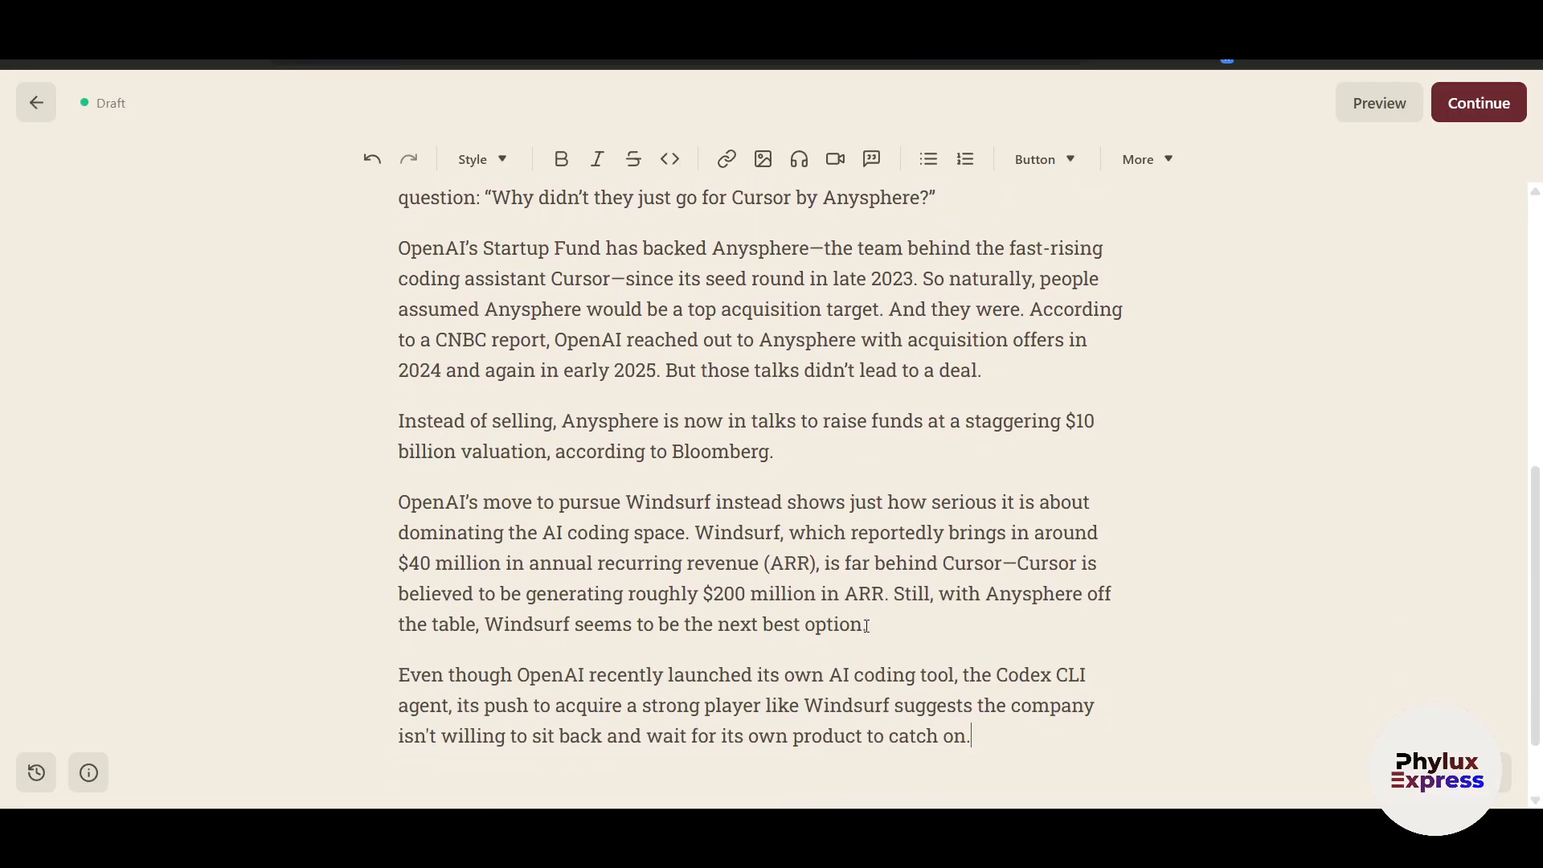
scroll(868, 624, "up", 5)
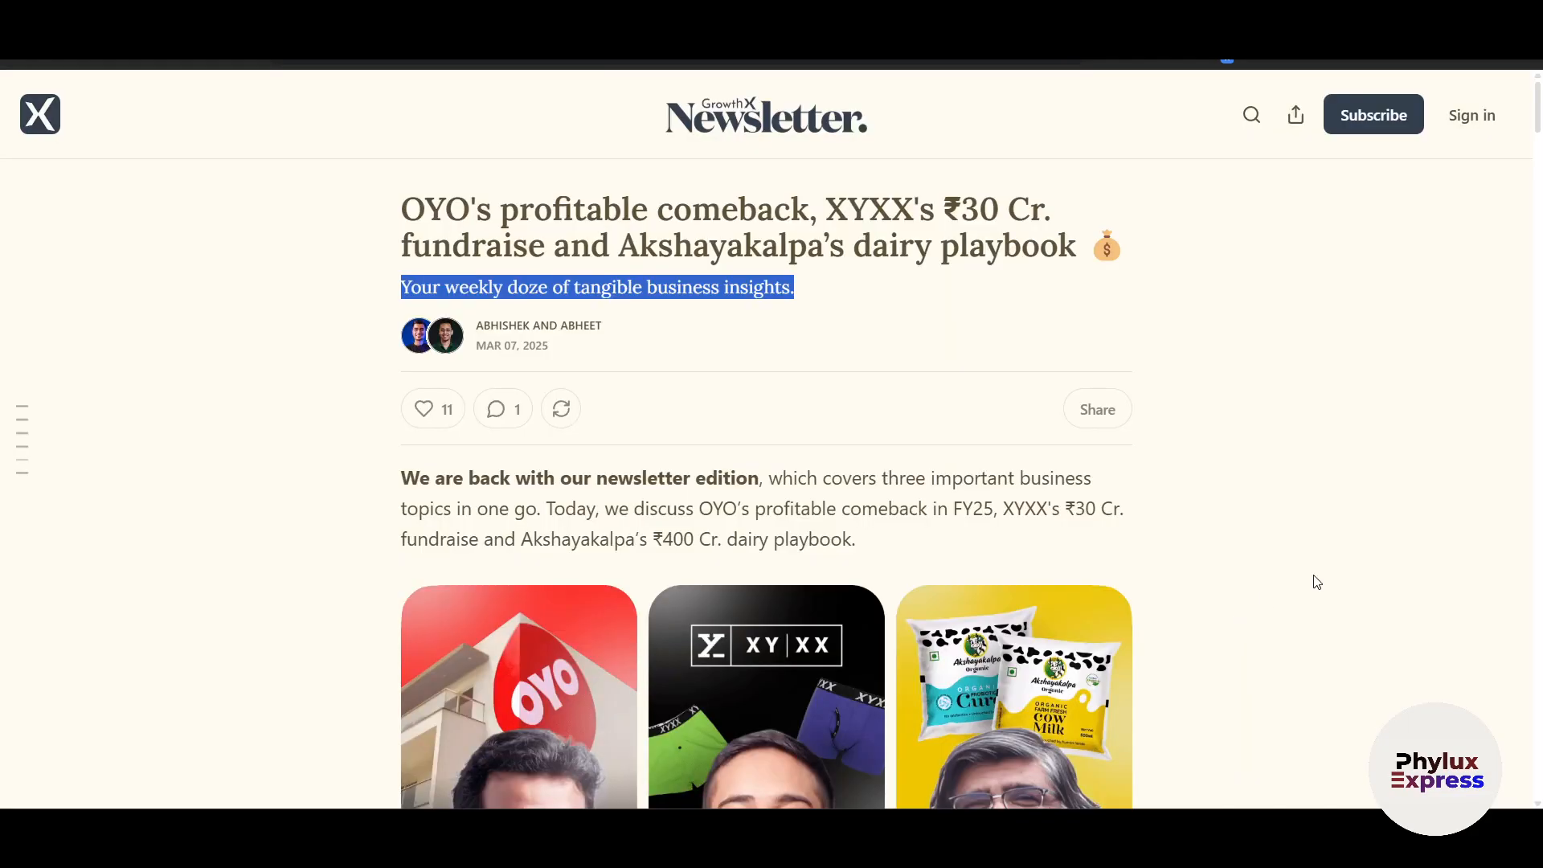
Switch to the published GrowthX newsletter and examine its title, subtitle, byline and introductory paragraph
left_click(1352, 565)
scroll(1326, 555, "down", 2)
scroll(713, 241, "up", 1)
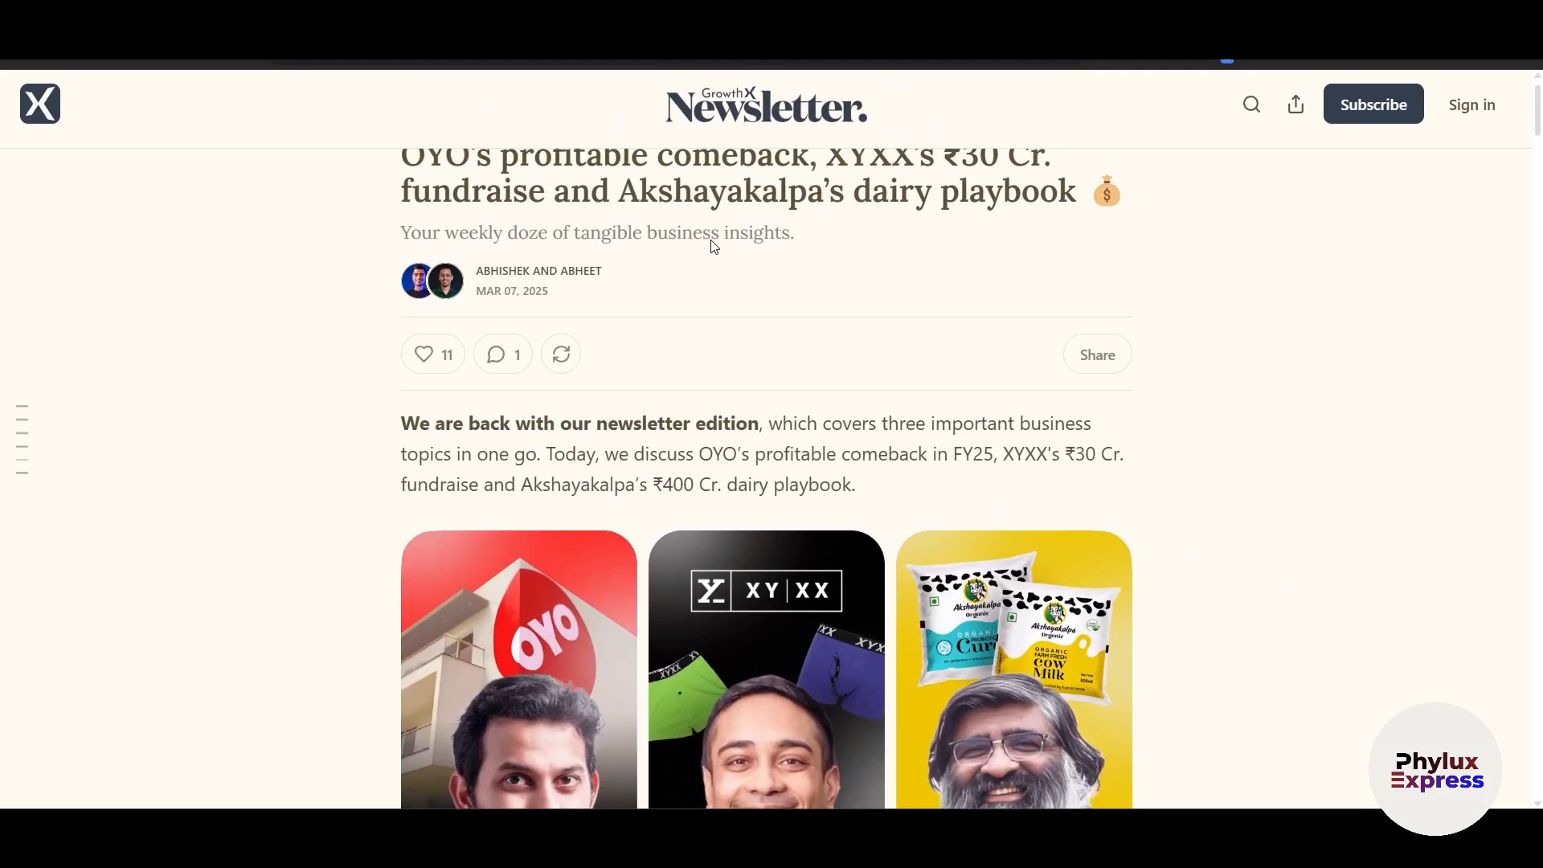
scroll(592, 145, "down", 1)
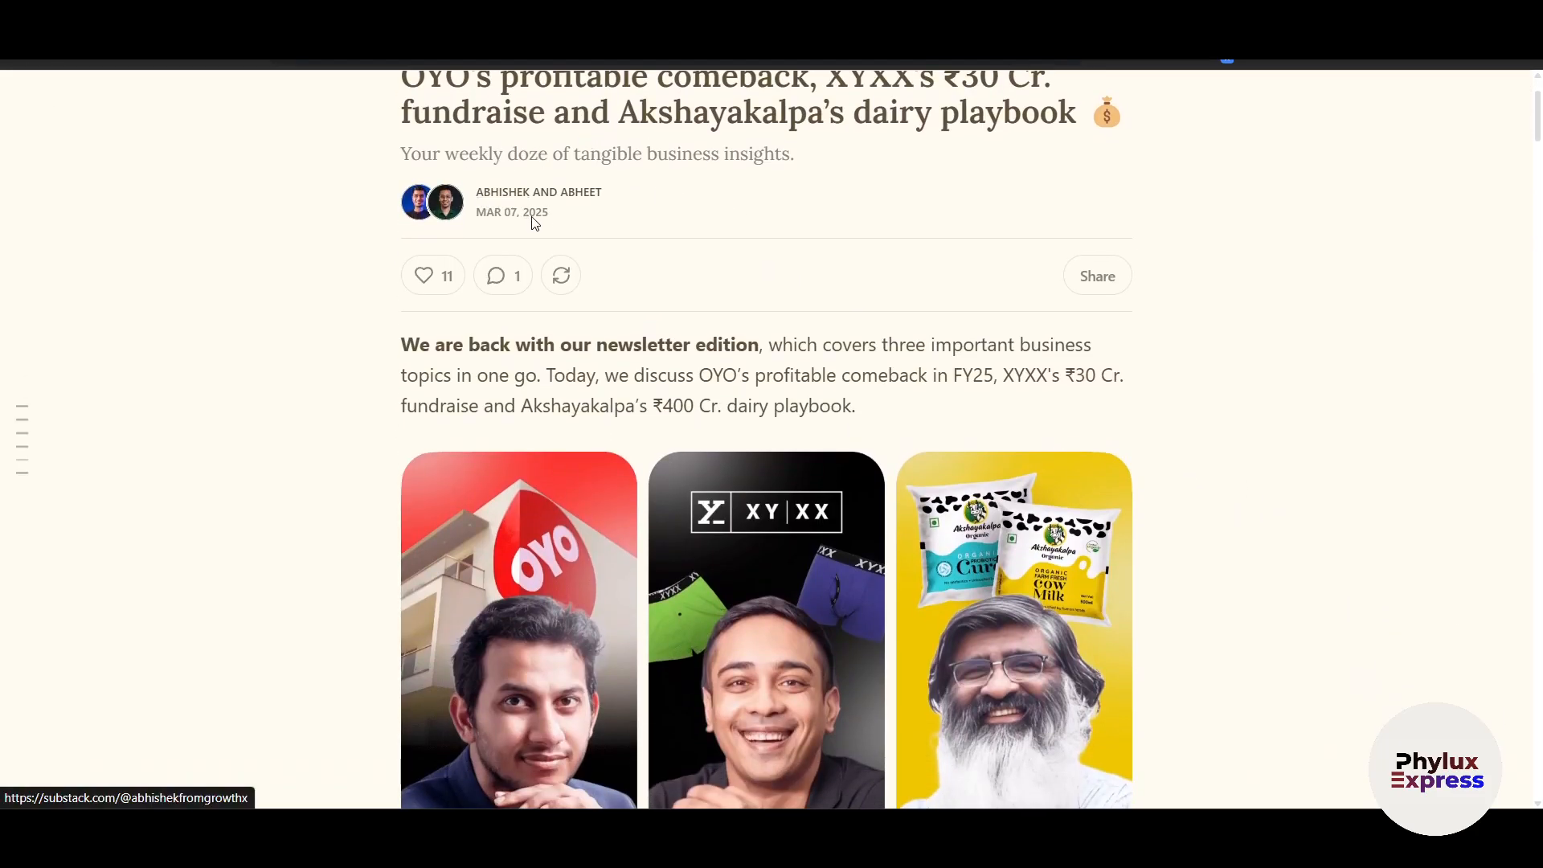
left_click_drag(422, 157, 668, 153)
left_click(263, 341)
left_click_drag(395, 347, 864, 414)
left_click(1294, 457)
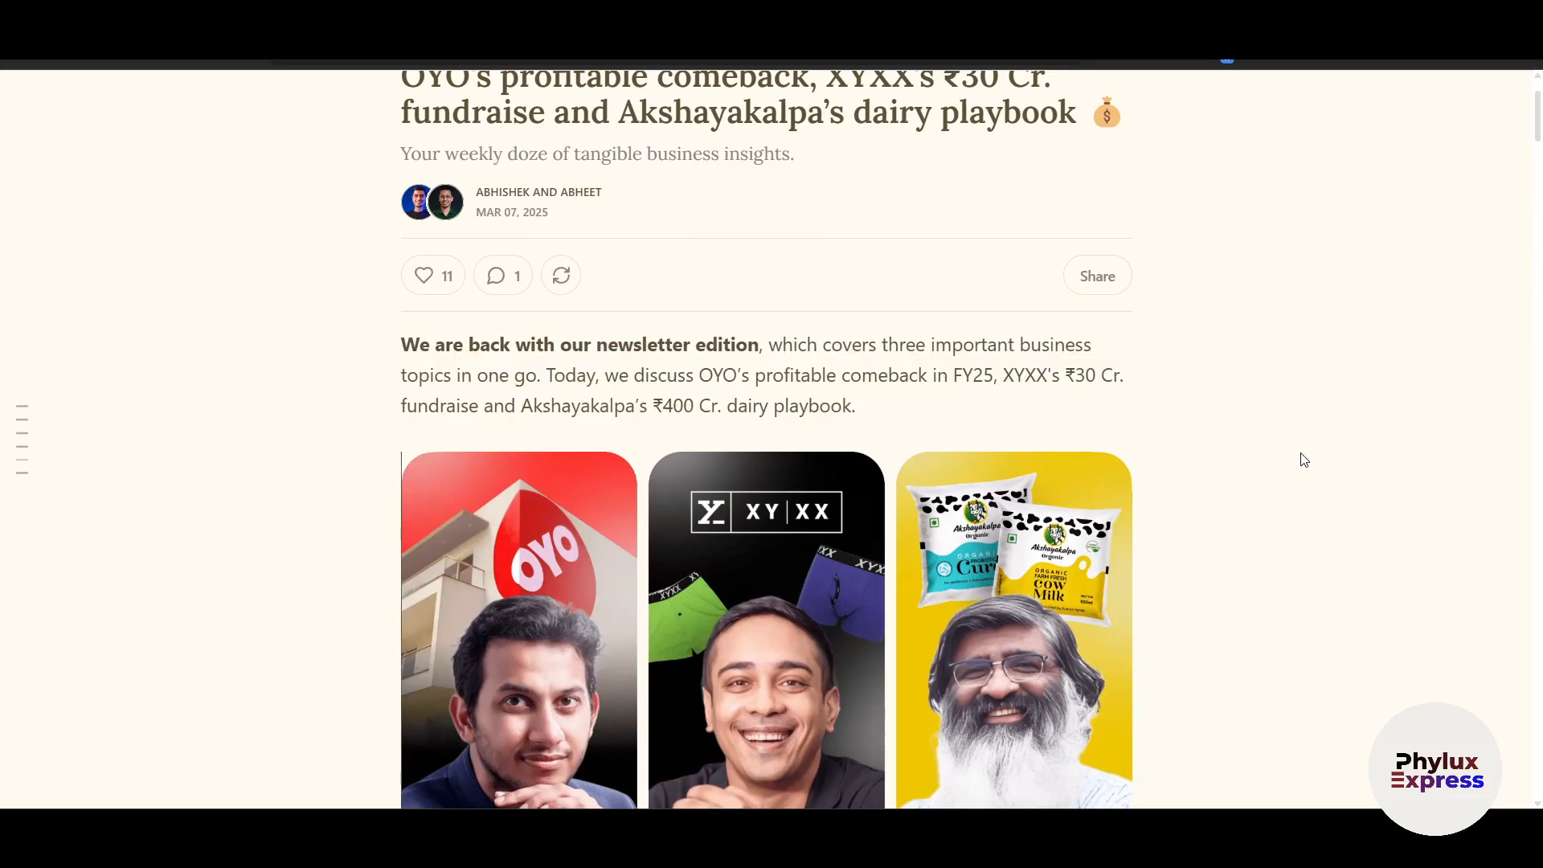
View the newsletter's three-panel image below the introduction at full size and close the enlarged view
scroll(1171, 485, "down", 3)
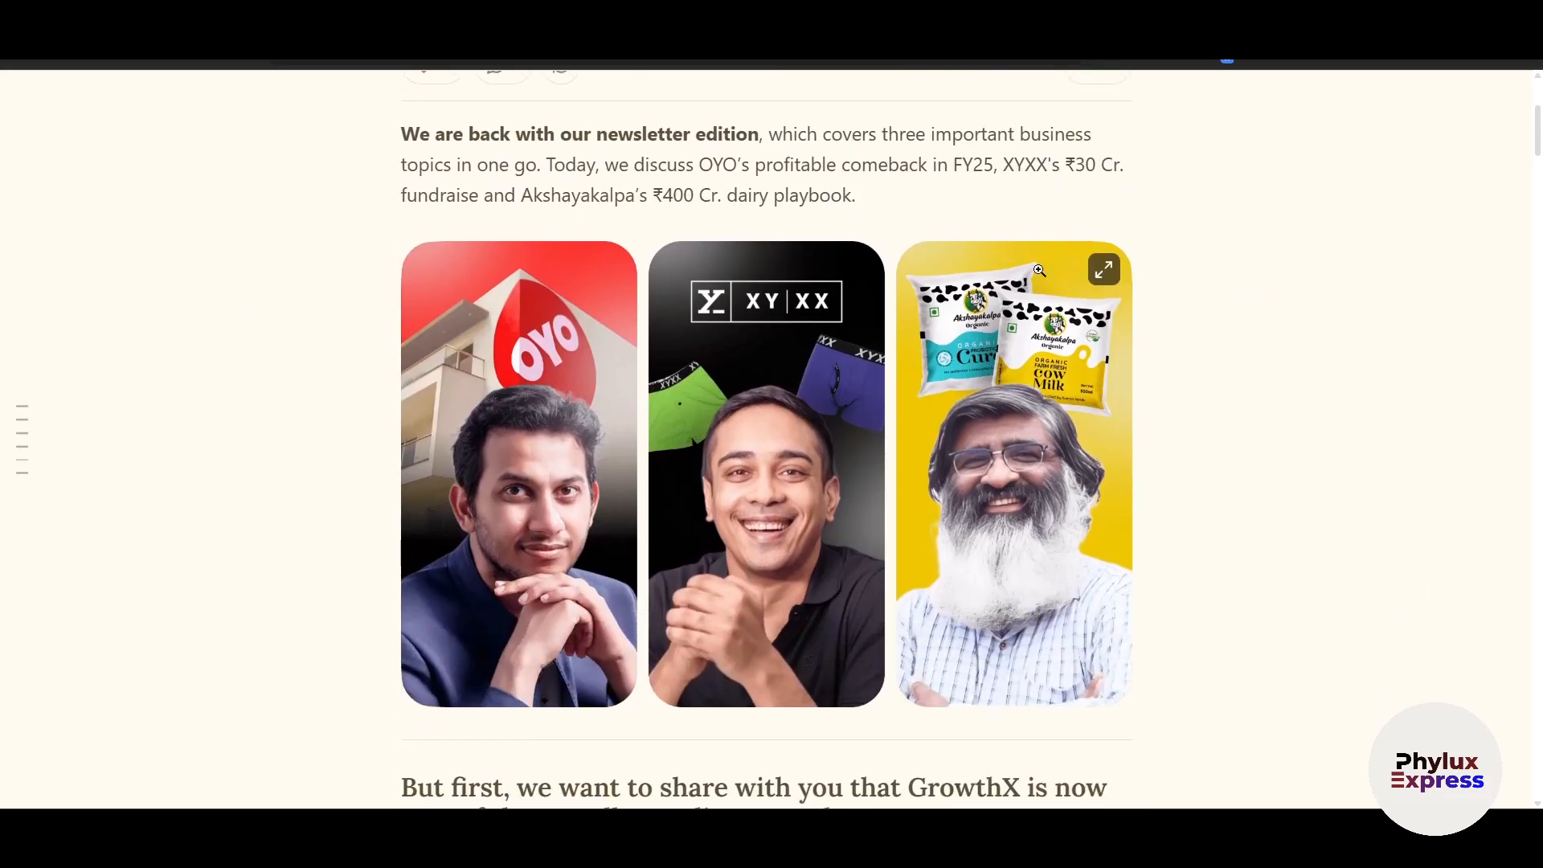
left_click(1106, 272)
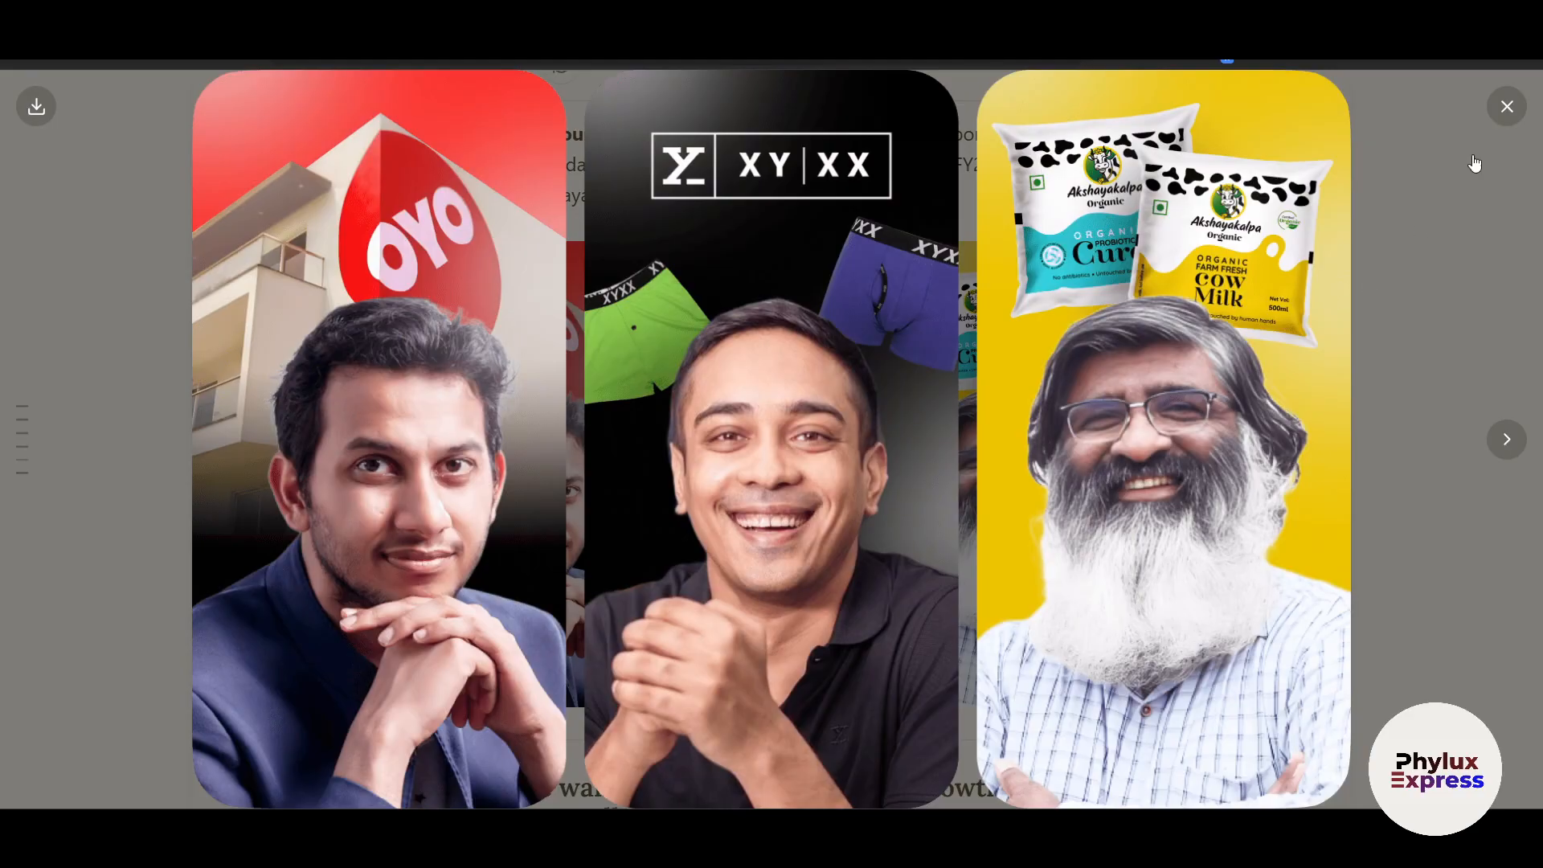
left_click(1507, 106)
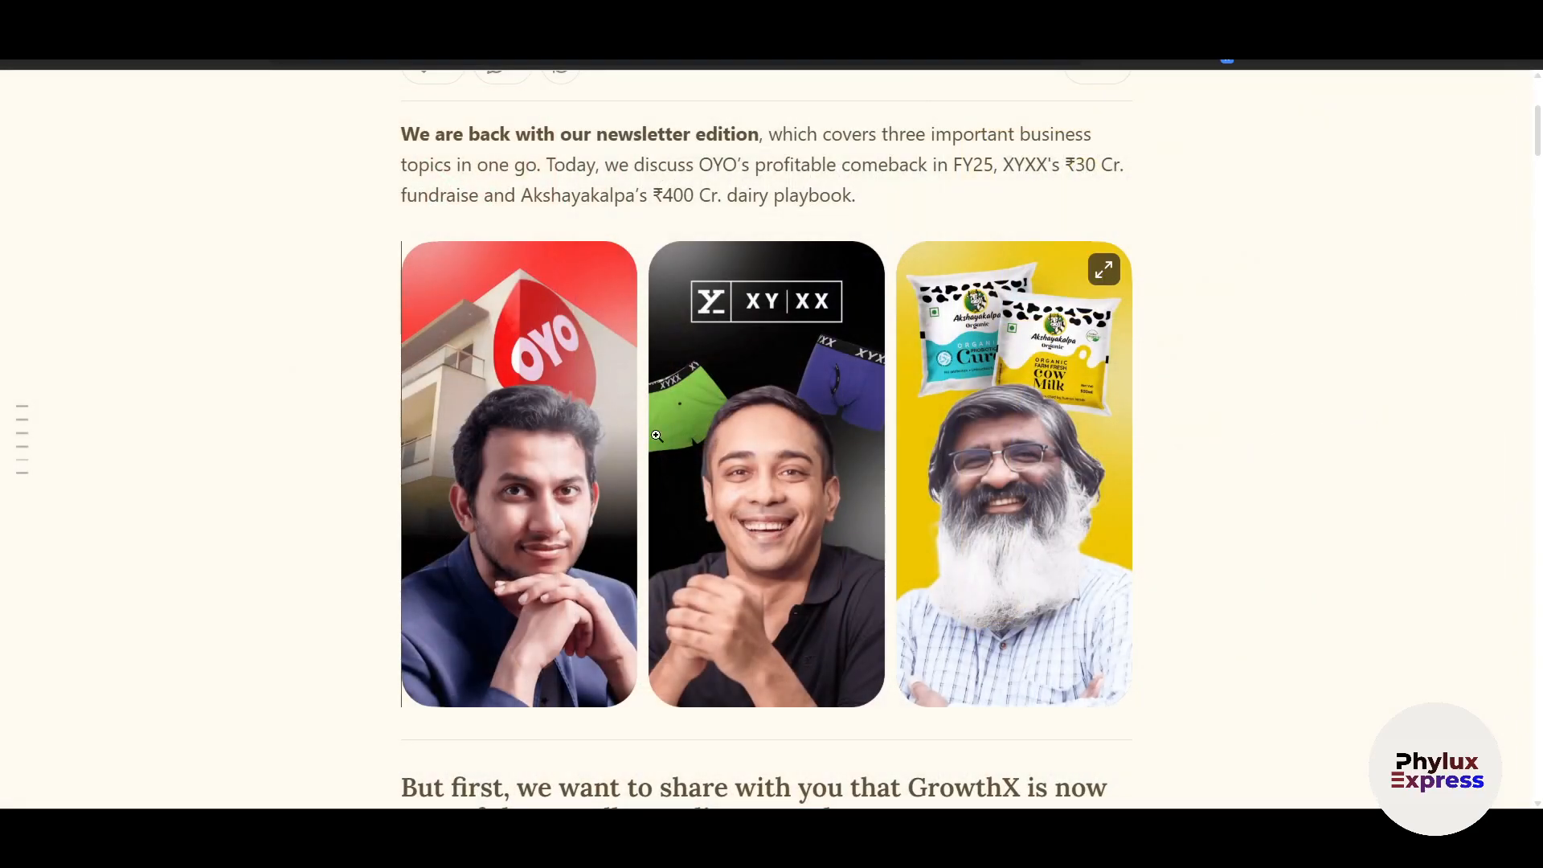
scroll(1004, 482, "down", 1)
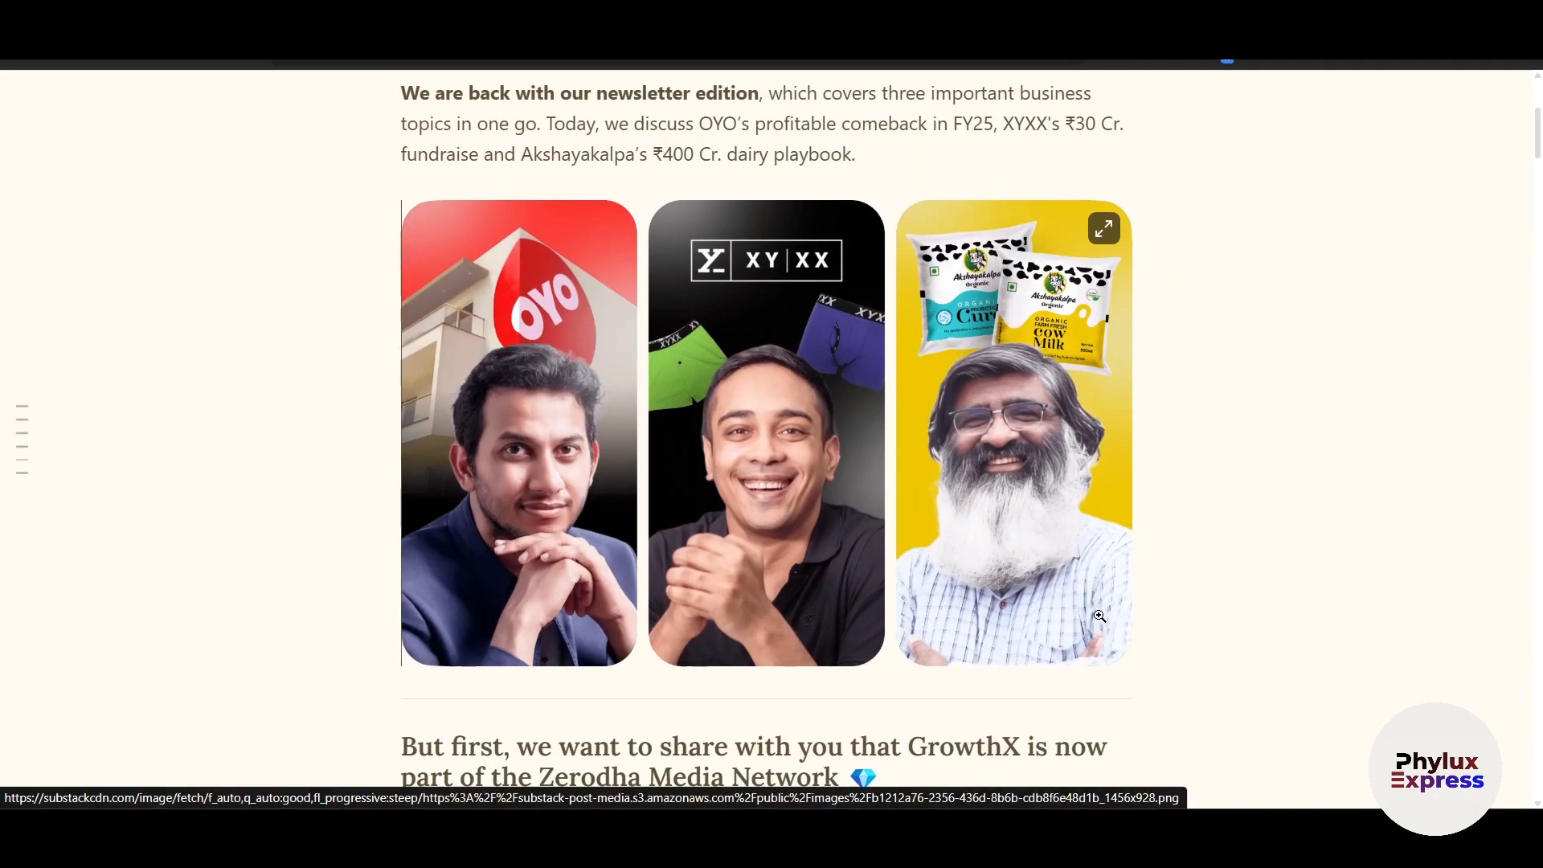
Look through the newsletter's headings, images and article sections, dismissing the subscription pop-up
scroll(1246, 641, "down", 3)
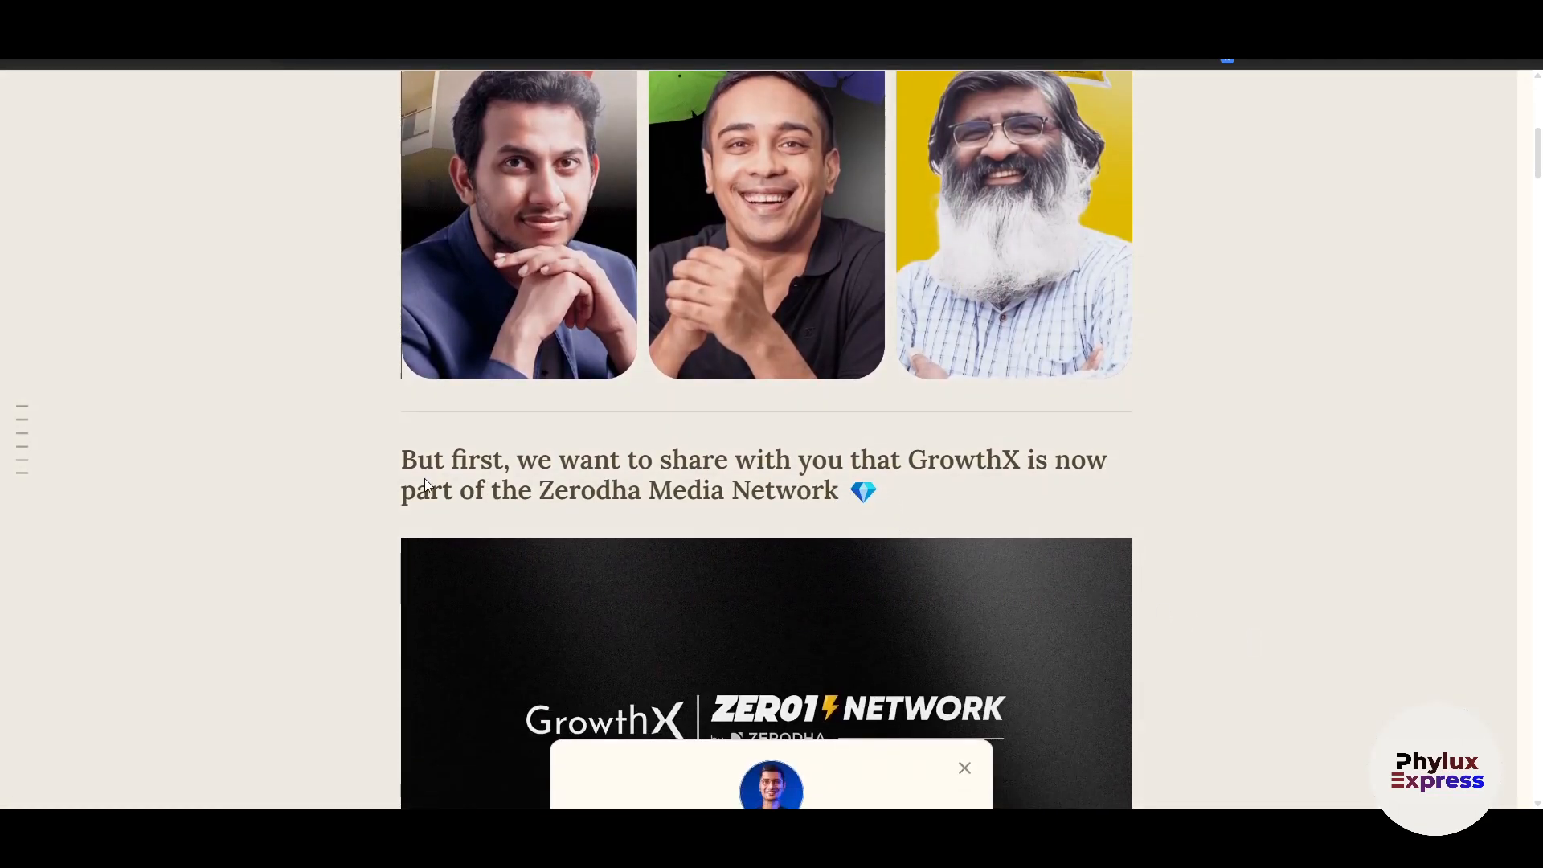
scroll(519, 418, "down", 6)
left_click(964, 229)
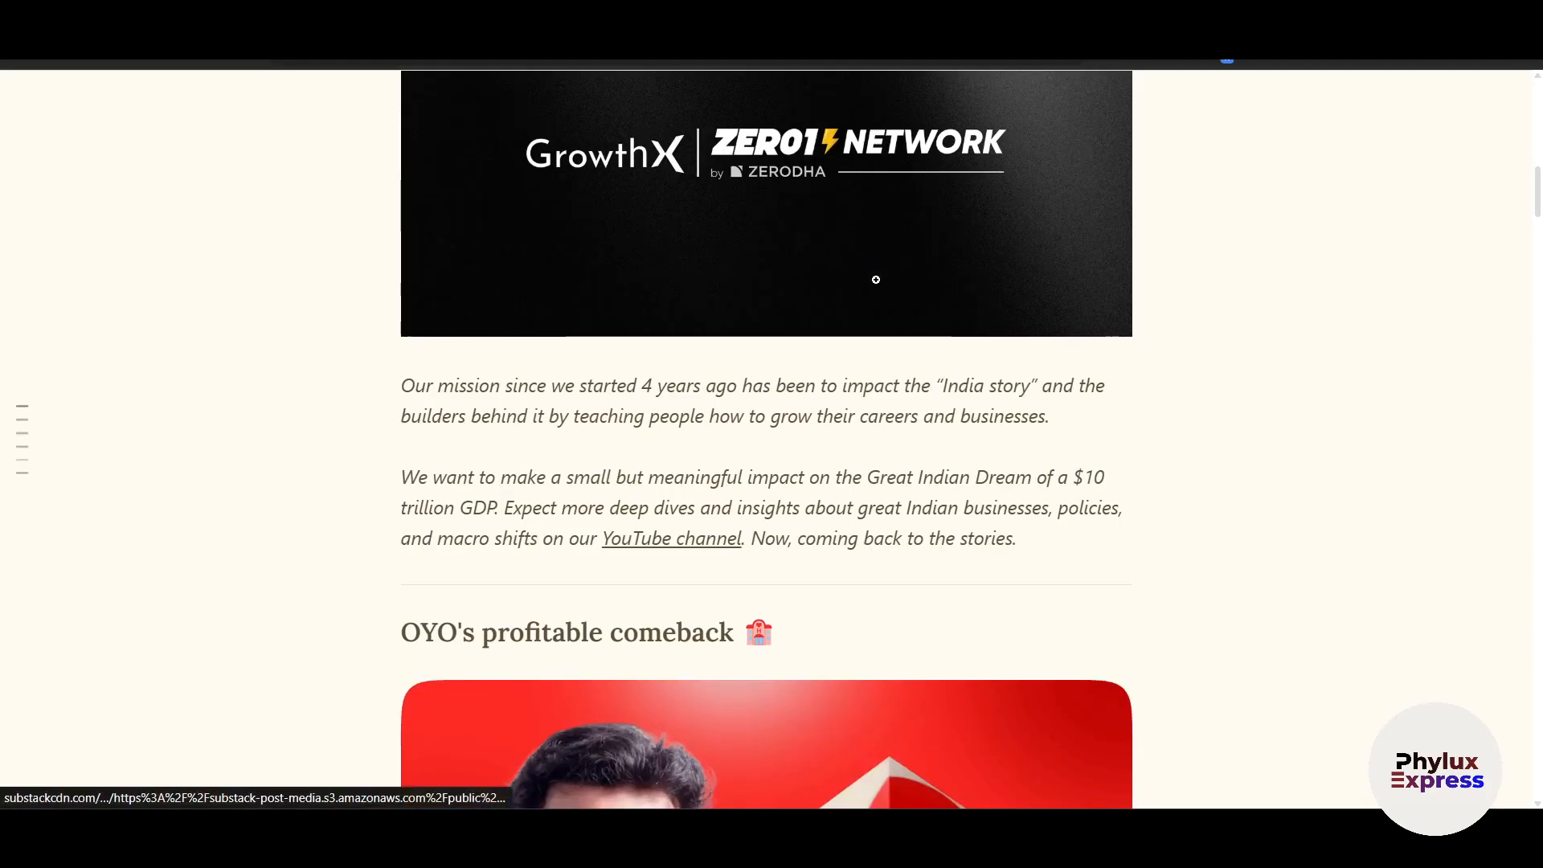
scroll(723, 298, "up", 1)
scroll(575, 320, "down", 5)
scroll(575, 320, "down", 13)
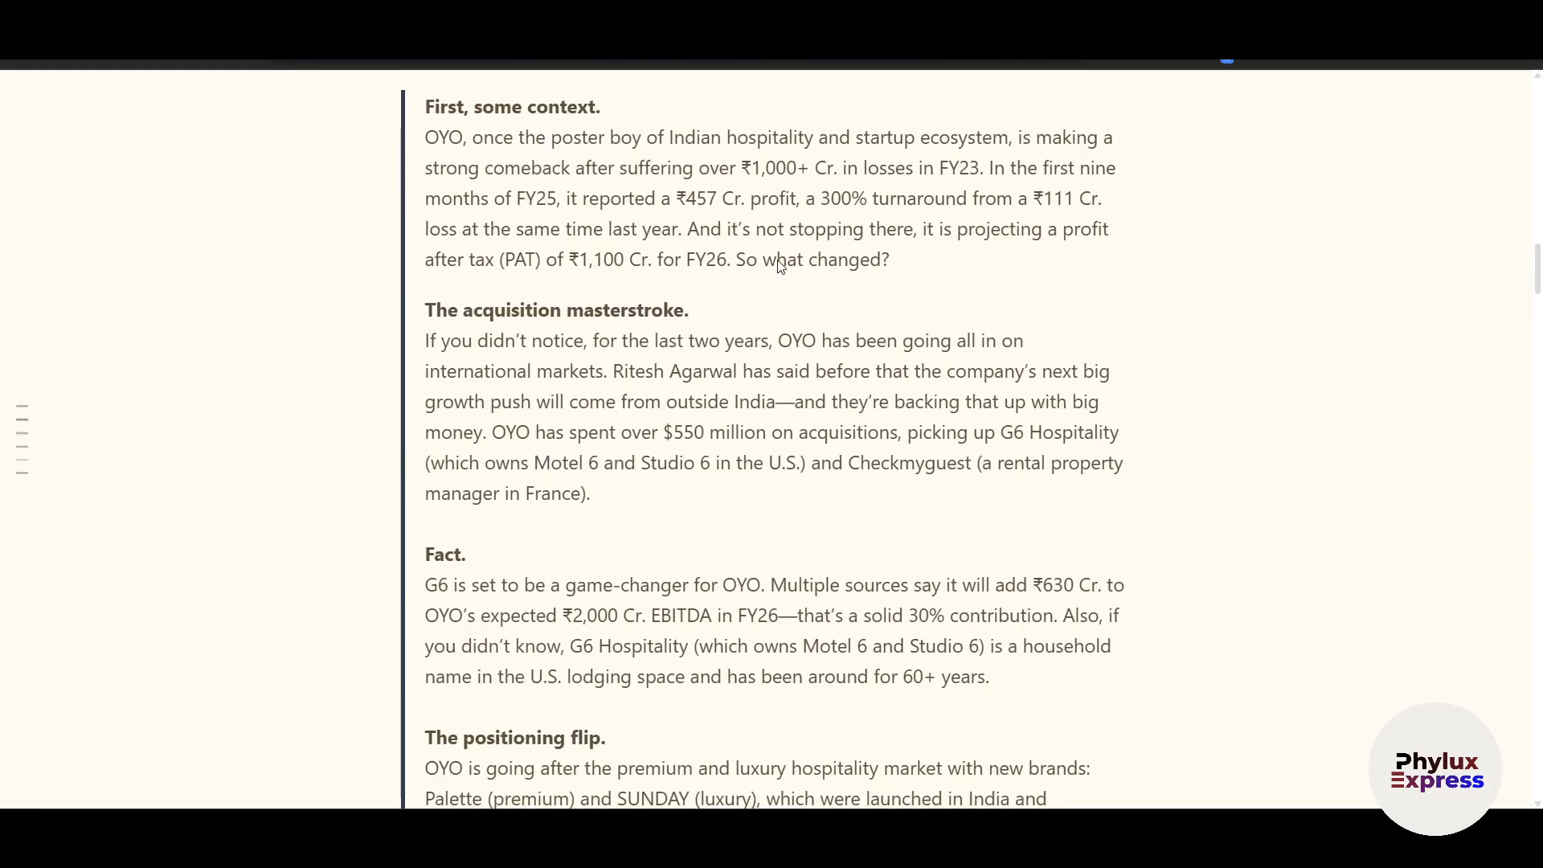
scroll(734, 390, "up", 9)
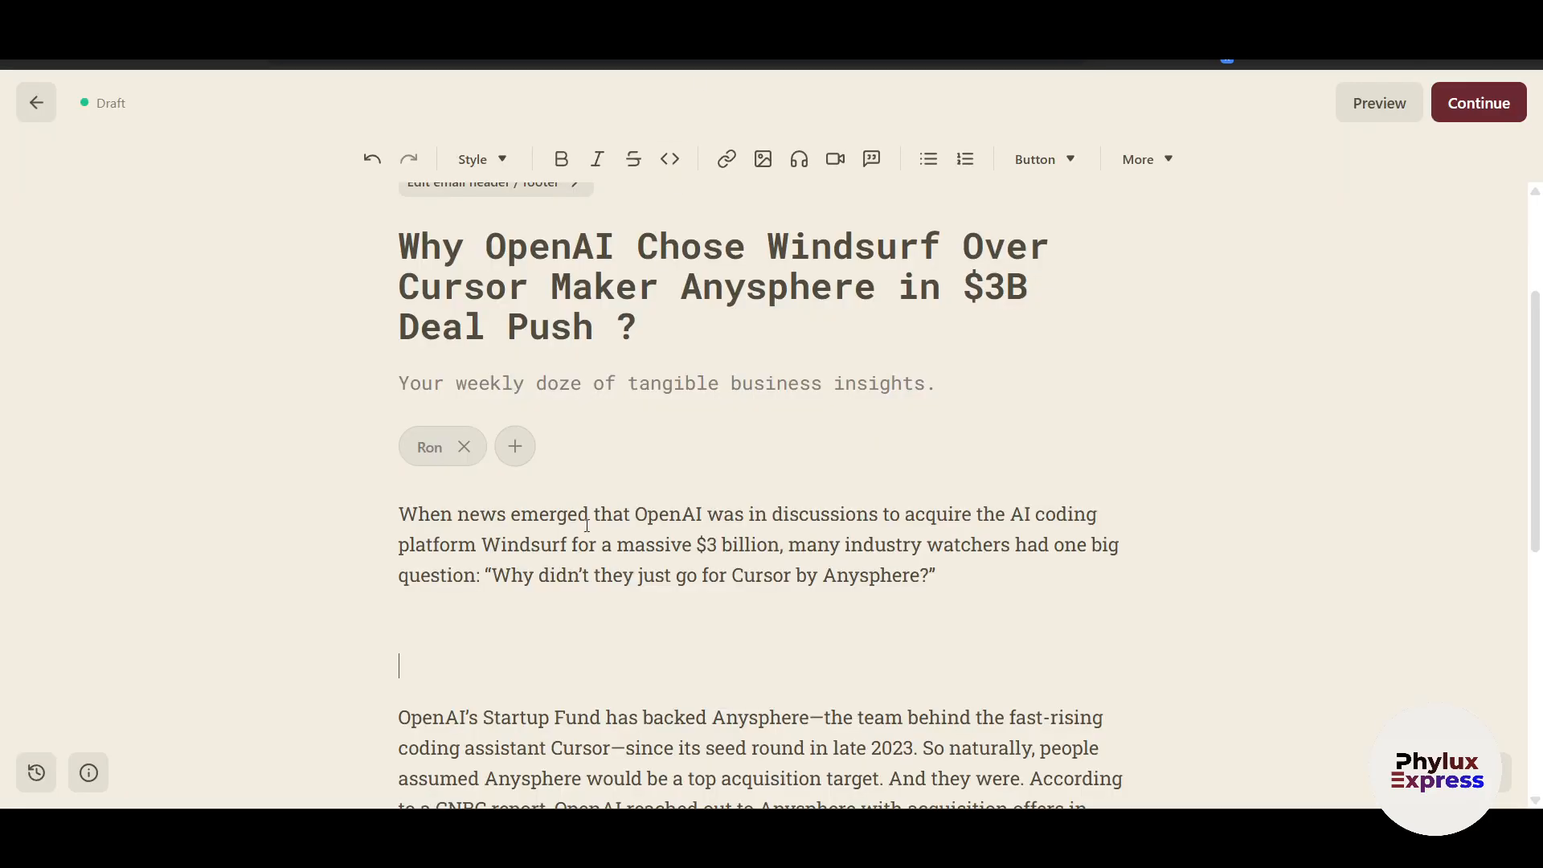
Switch back to the post draft and insert the image file 111111 between the first and second paragraphs
scroll(531, 572, "down", 3)
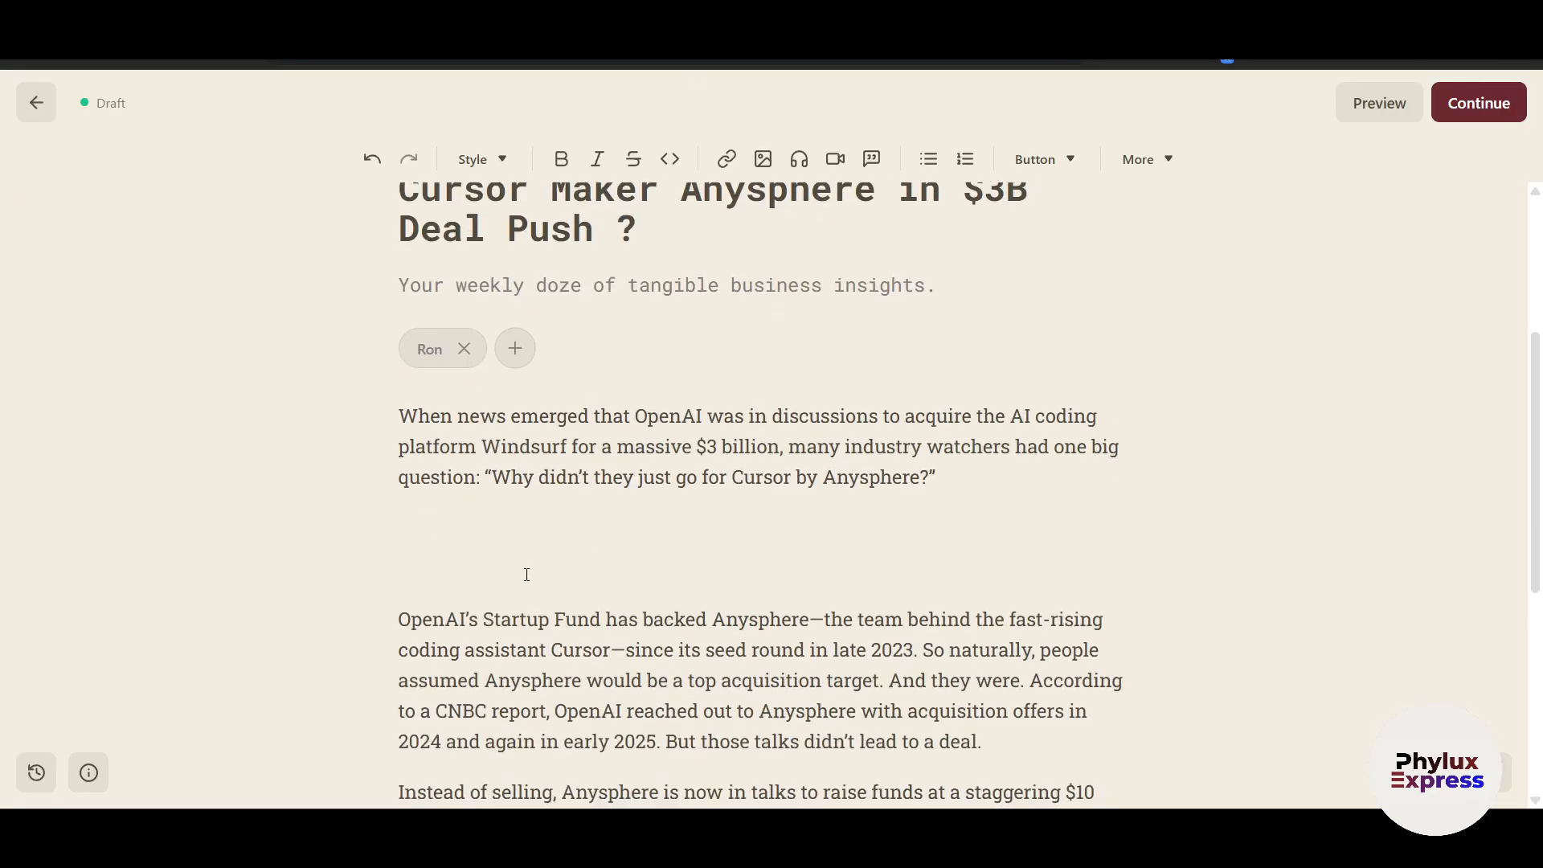
scroll(454, 542, "up", 1)
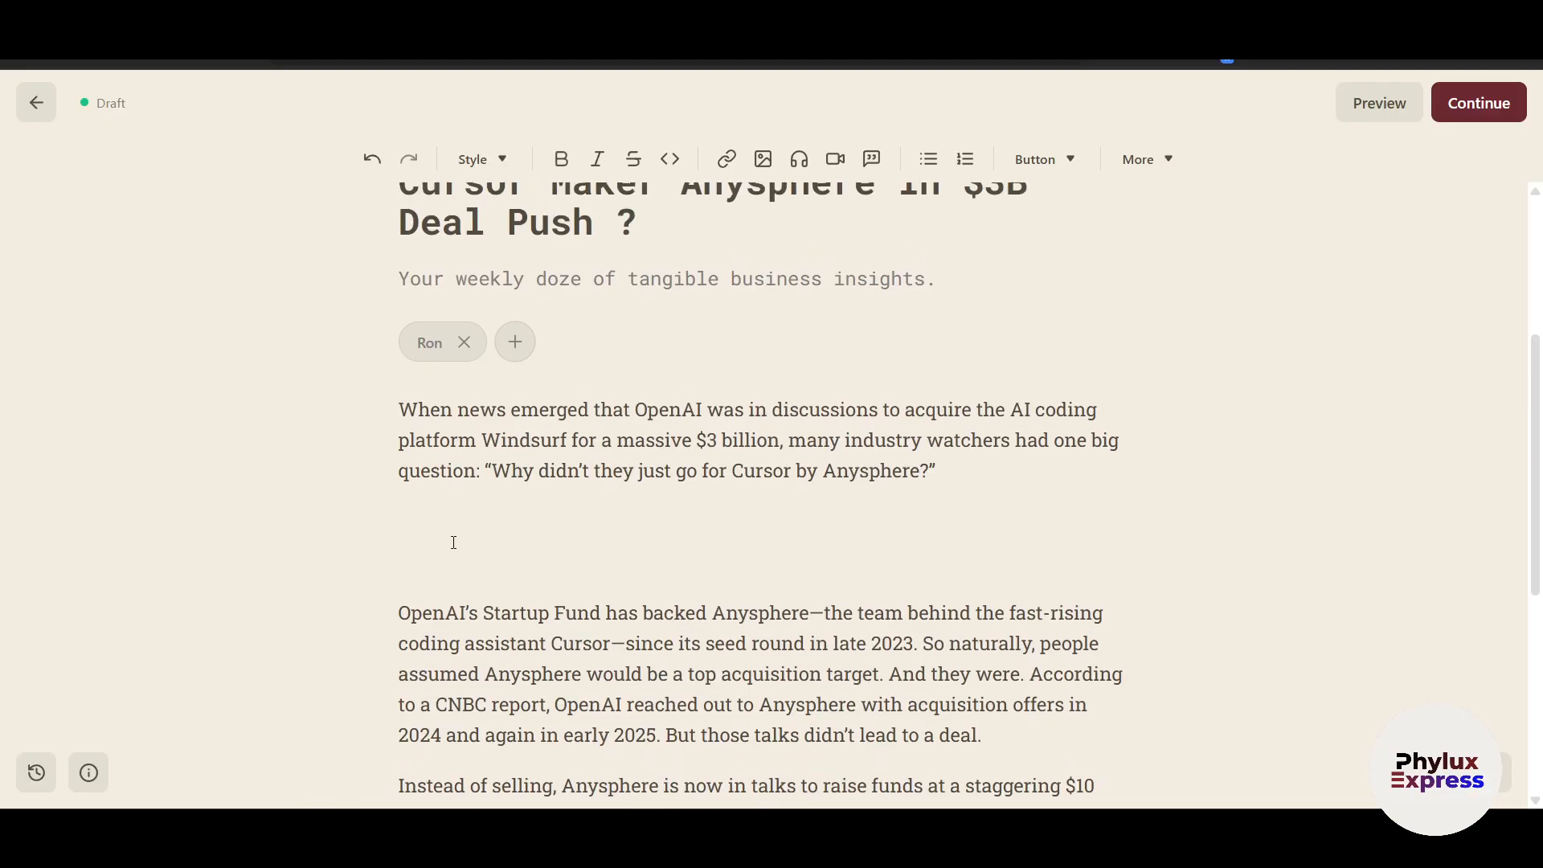
left_click(762, 161)
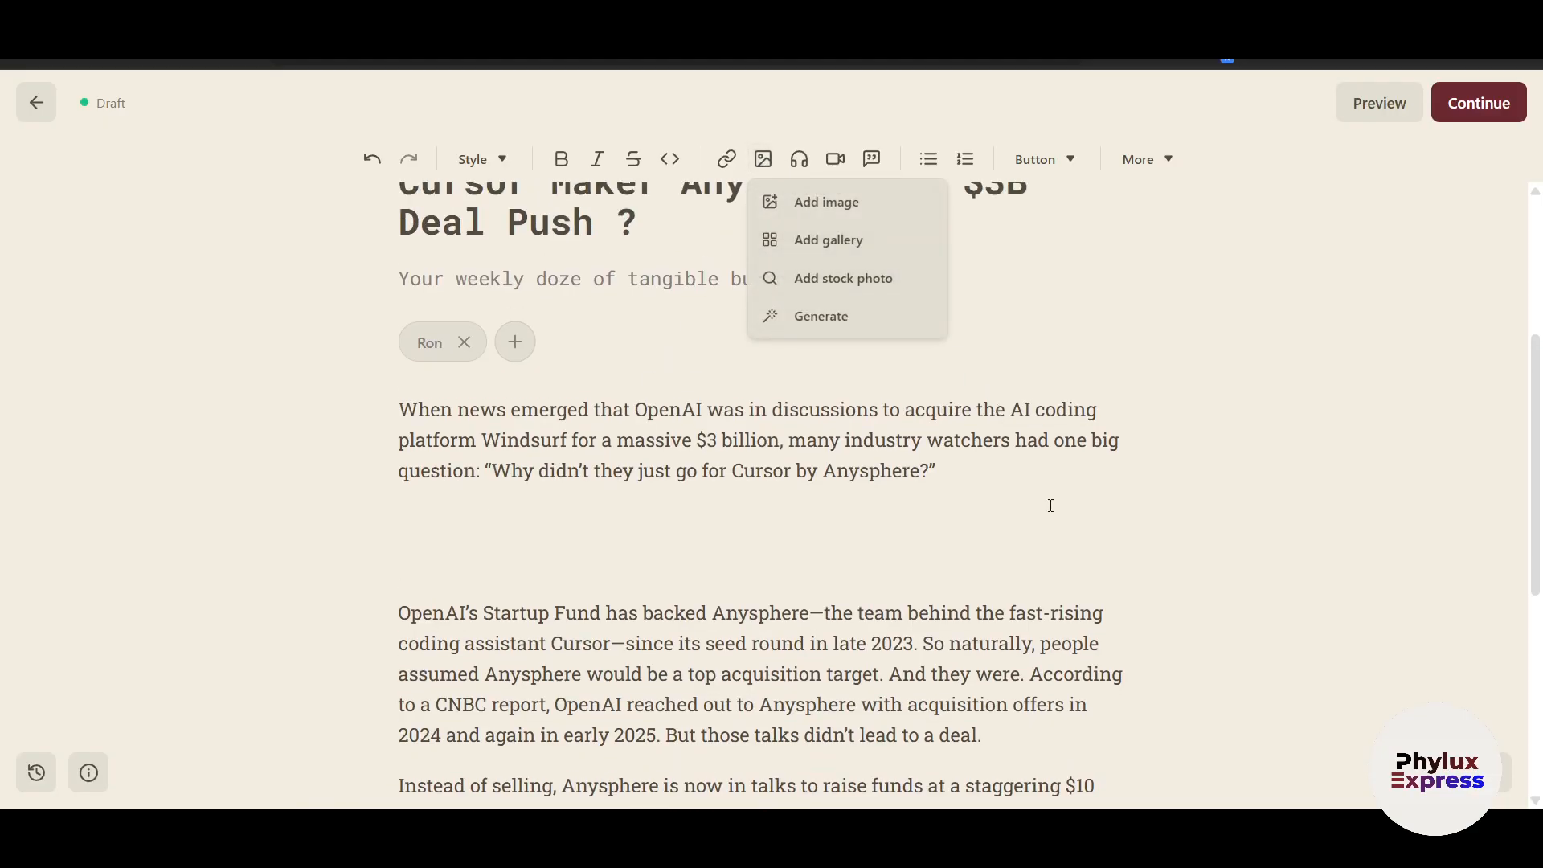
left_click(856, 203)
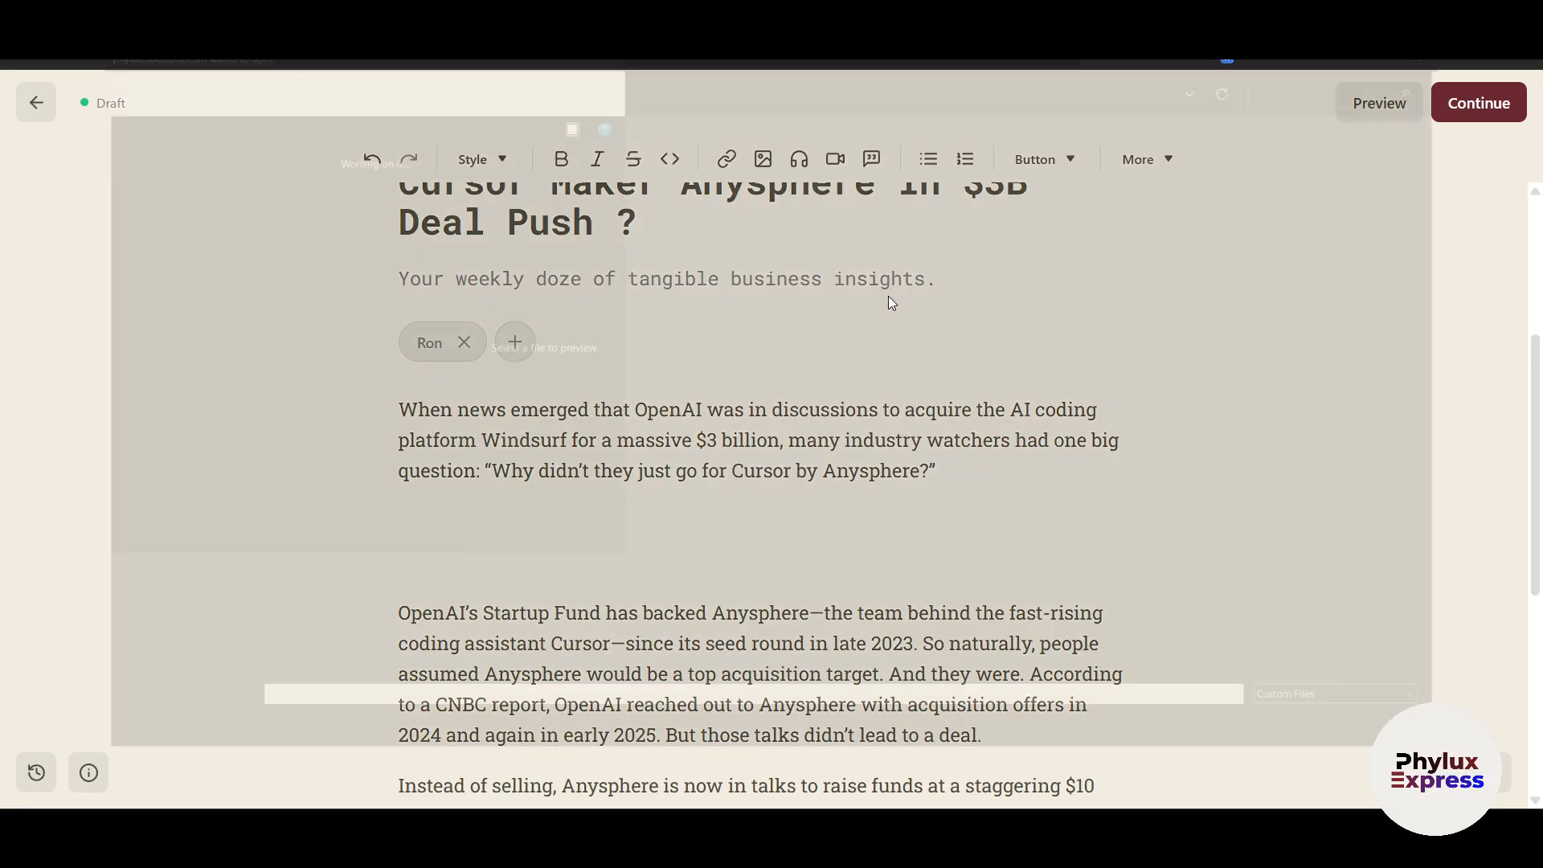
scroll(688, 524, "down", 10)
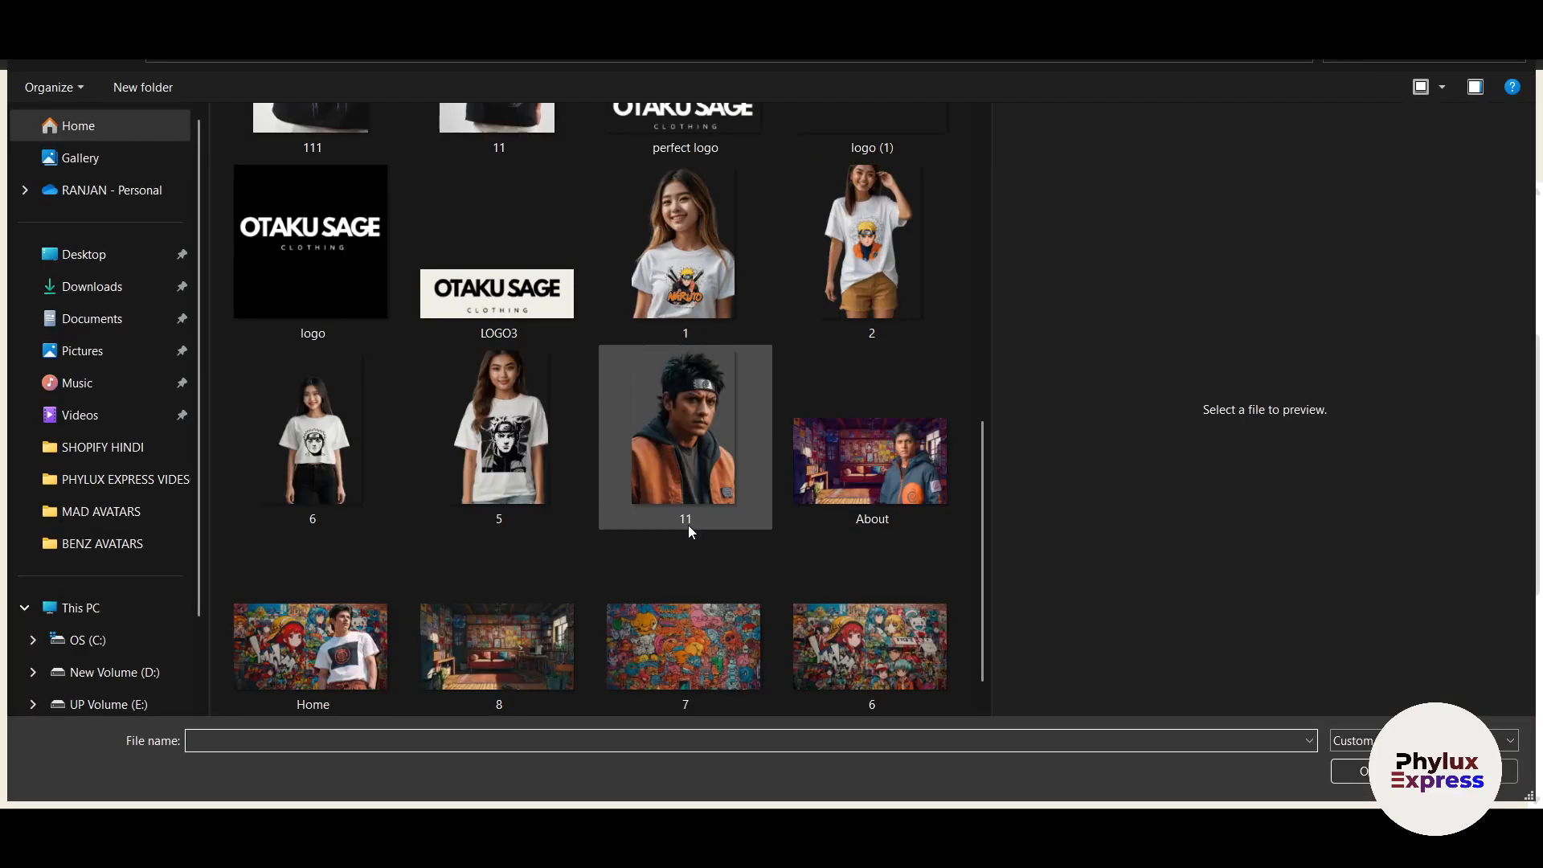
scroll(691, 537, "up", 10)
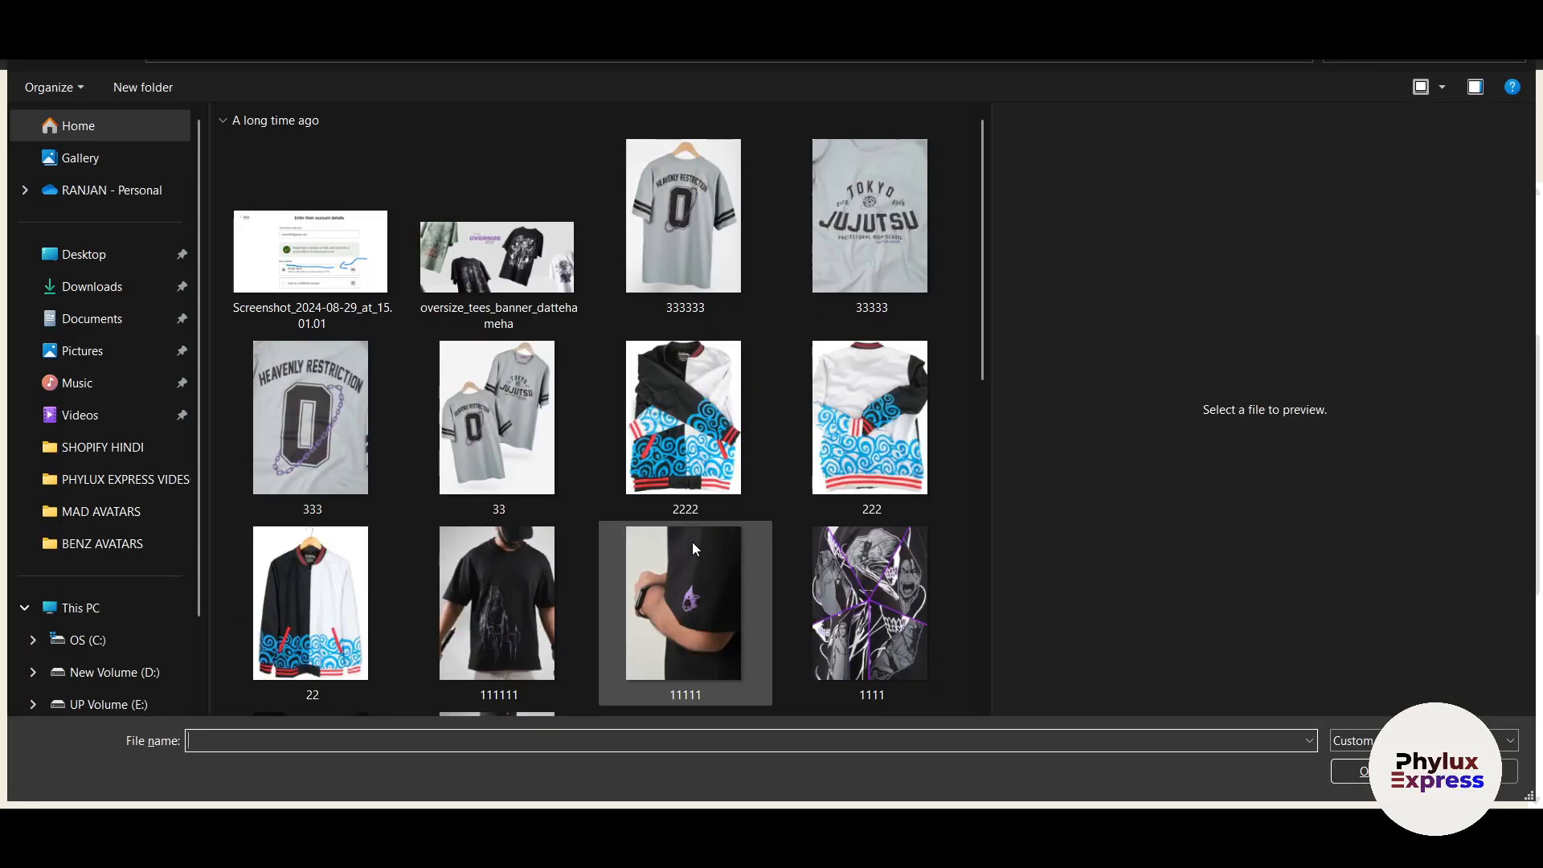
left_click(543, 591)
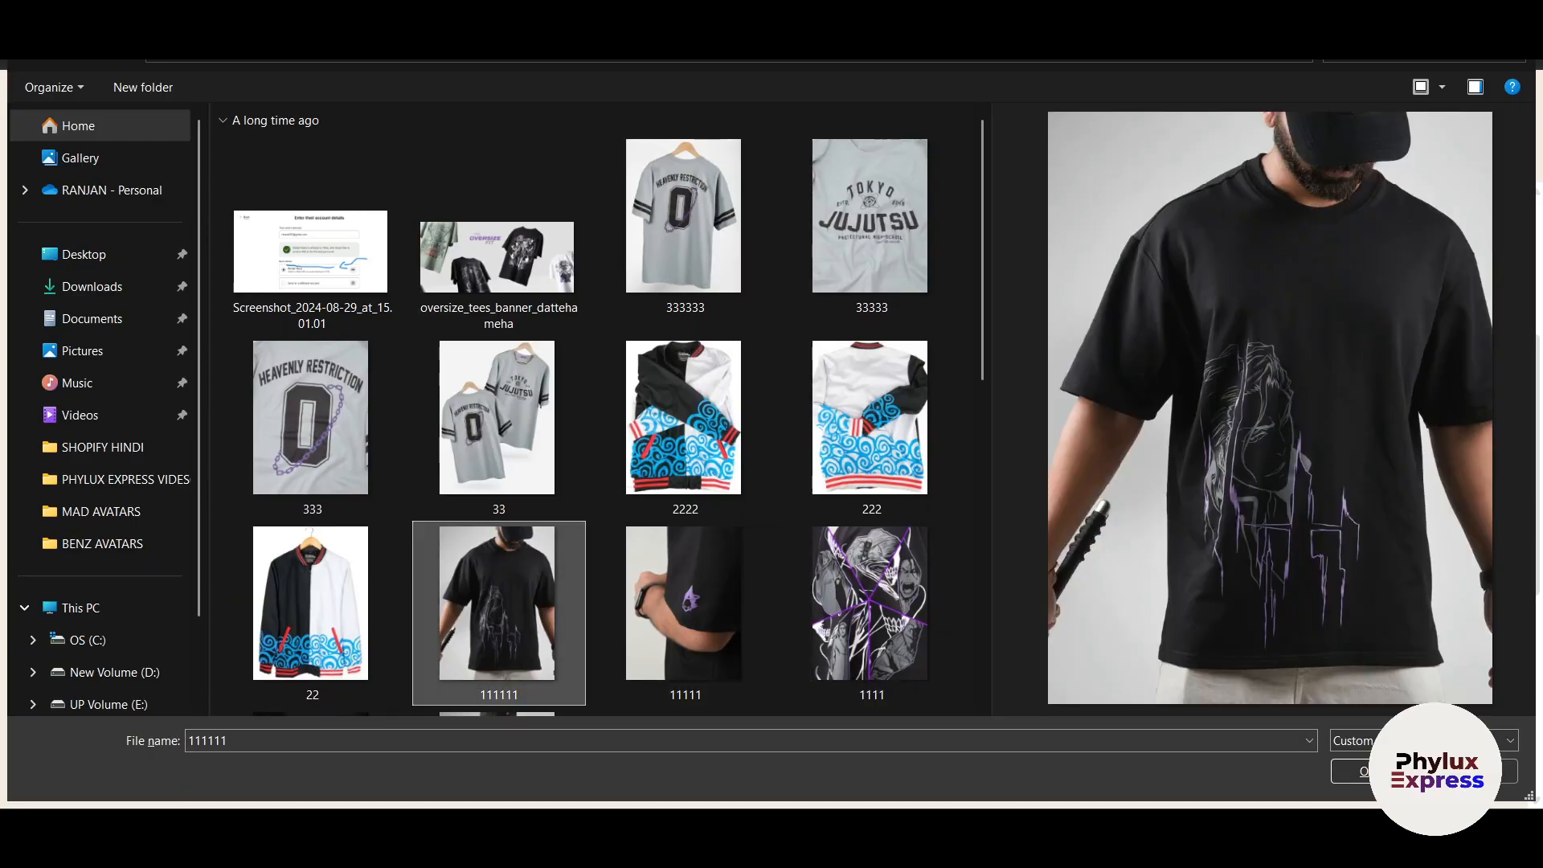
left_click(1384, 771)
Shrink the inserted T-shirt image to about half the width of the text column
scroll(996, 590, "down", 3)
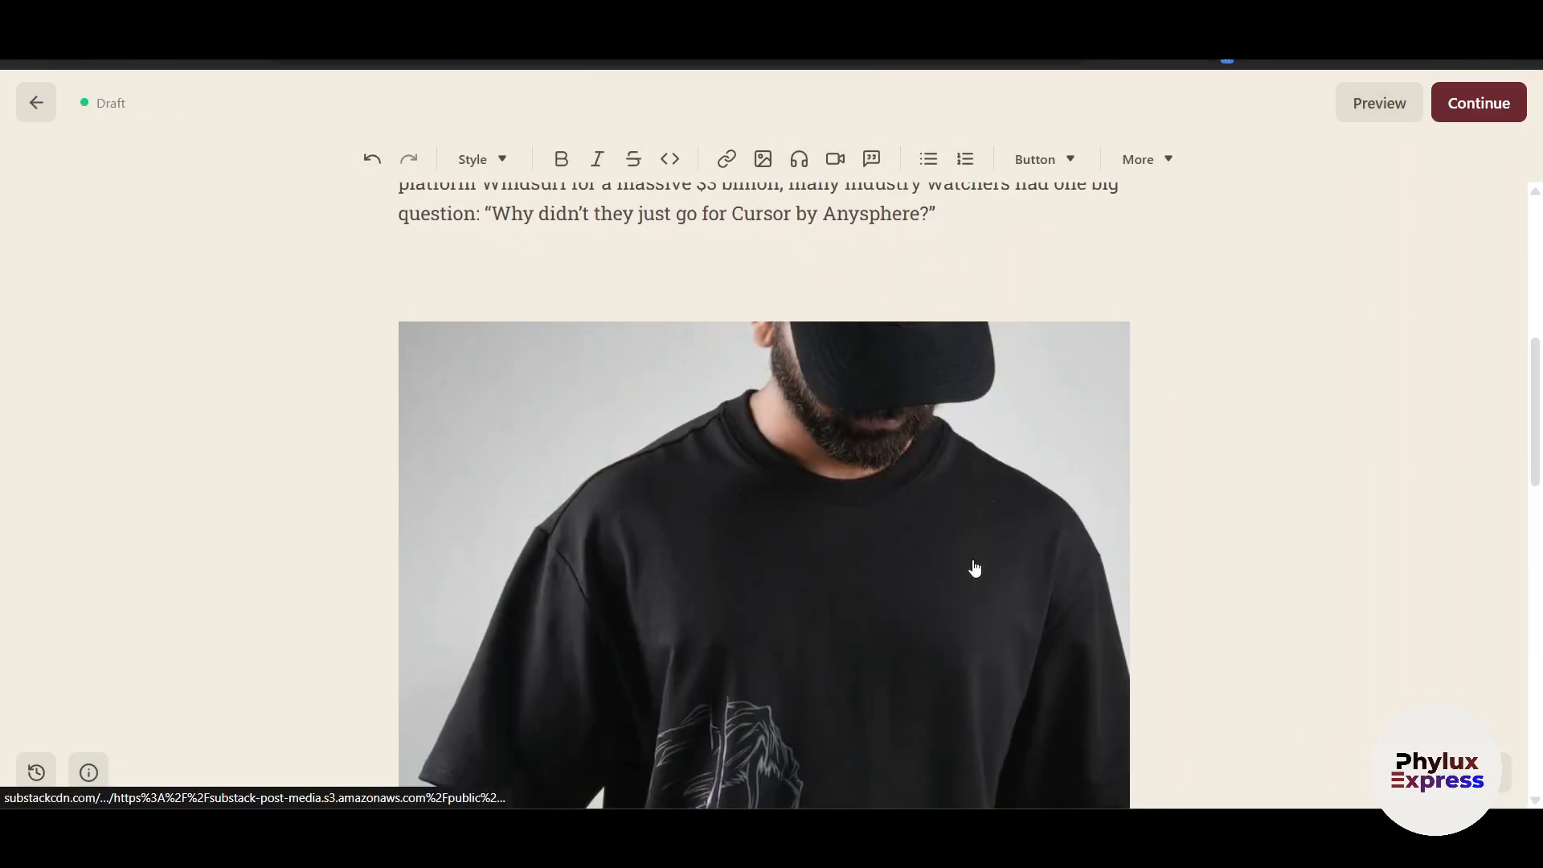
scroll(948, 538, "down", 7)
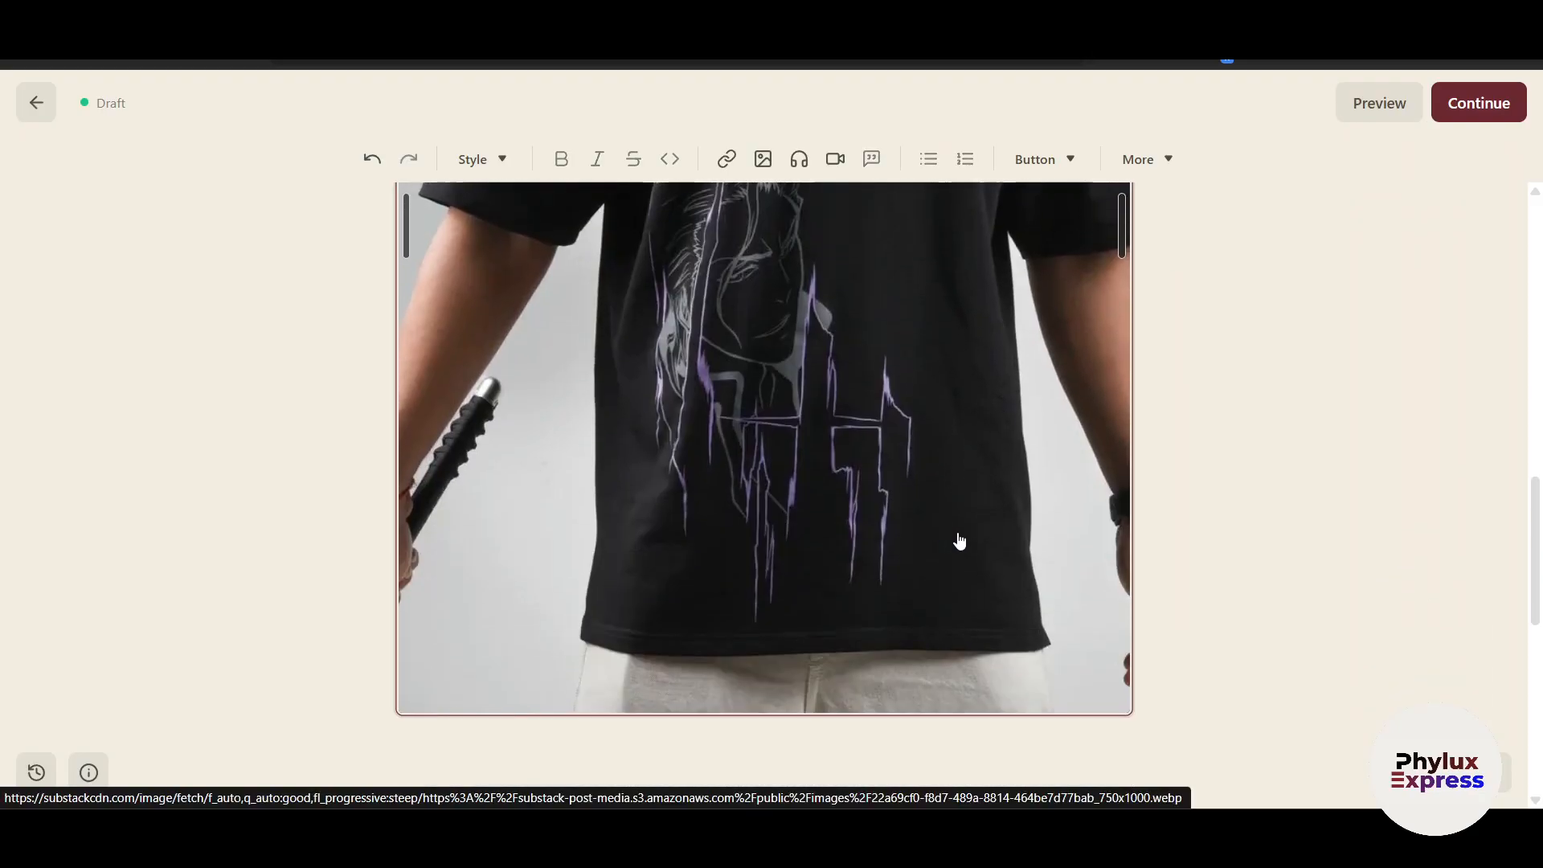
scroll(1147, 517, "up", 4)
left_click_drag(1113, 563, 956, 338)
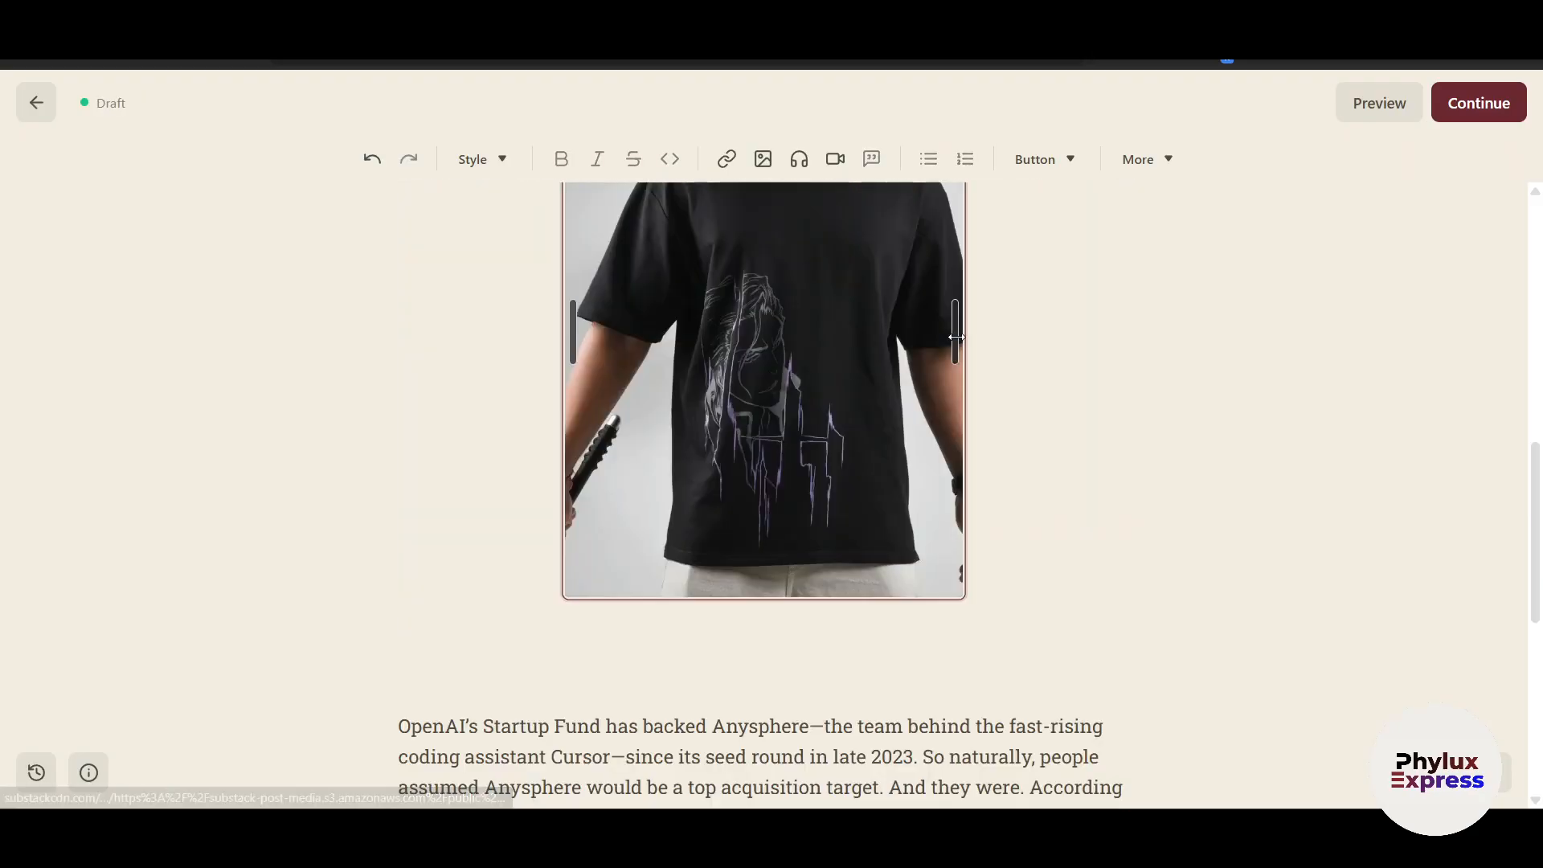
Set the inserted T-shirt image to wide width
scroll(948, 402, "up", 3)
left_click_drag(854, 502, 699, 505)
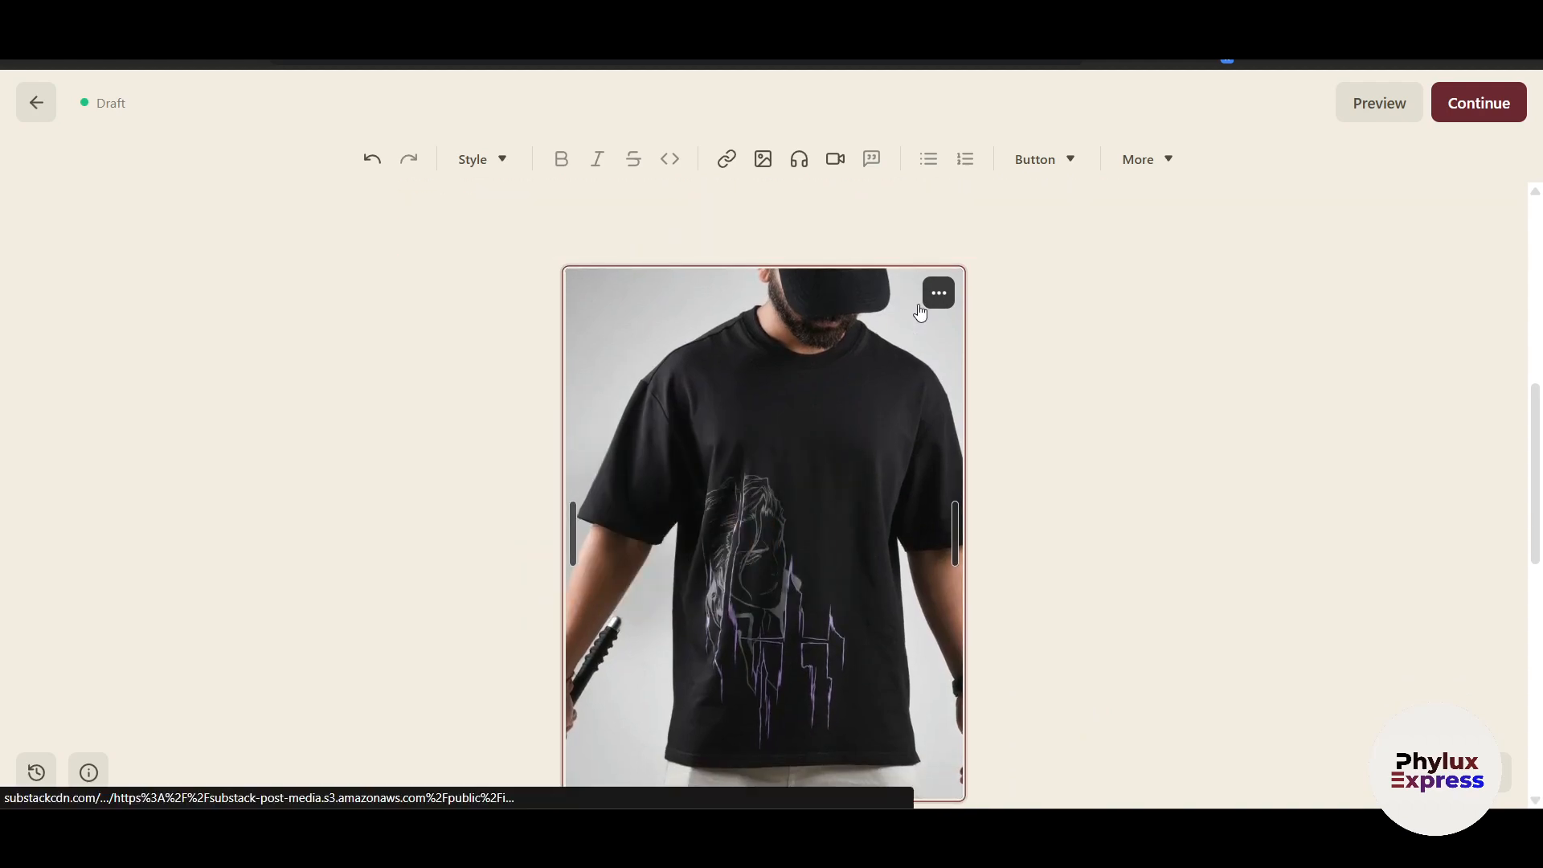
left_click(938, 293)
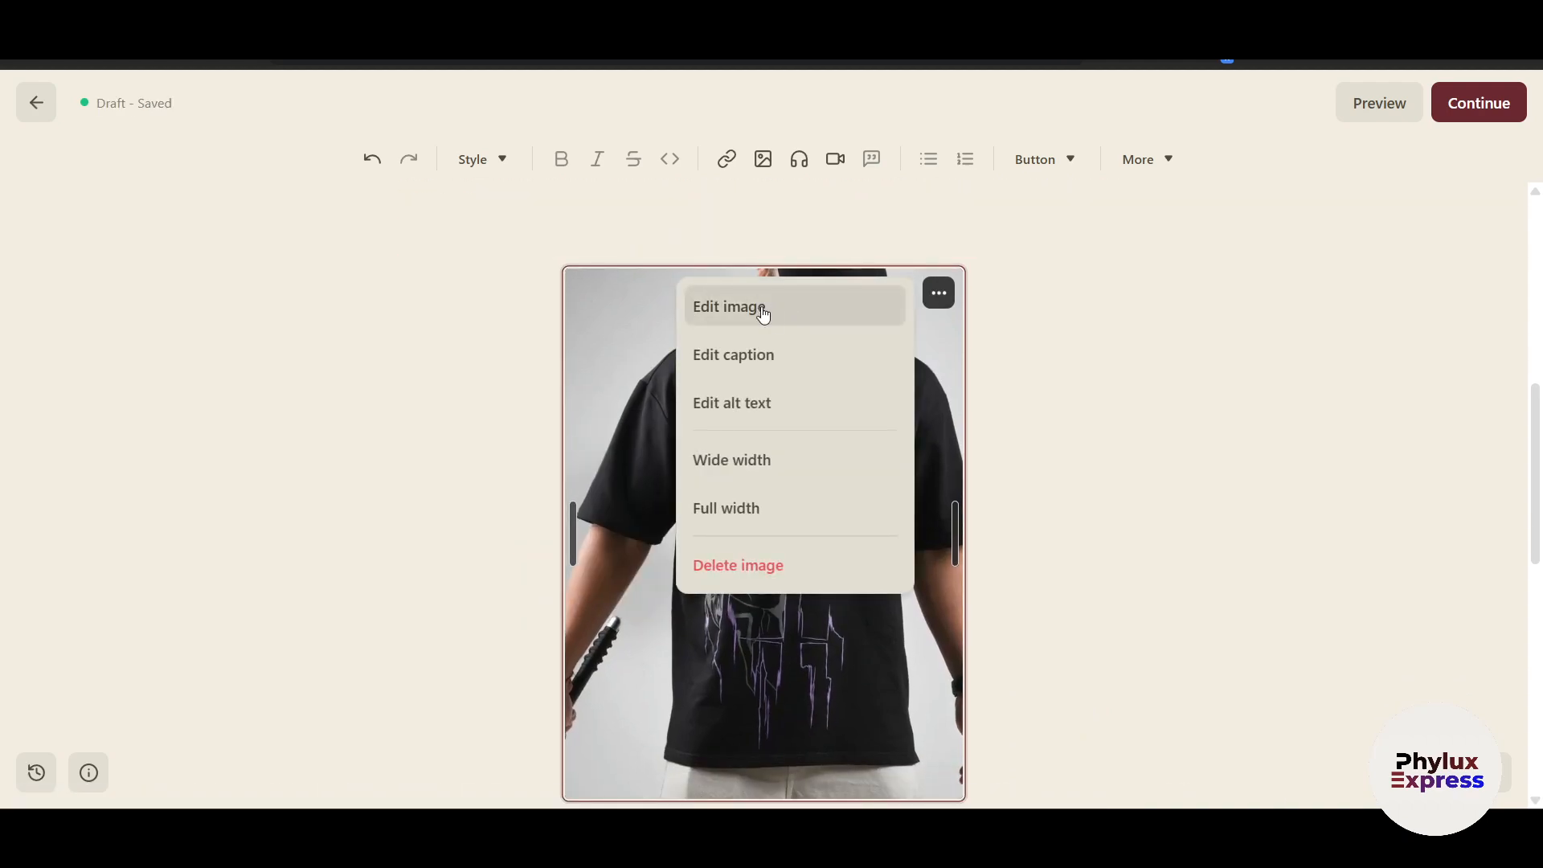
left_click(784, 460)
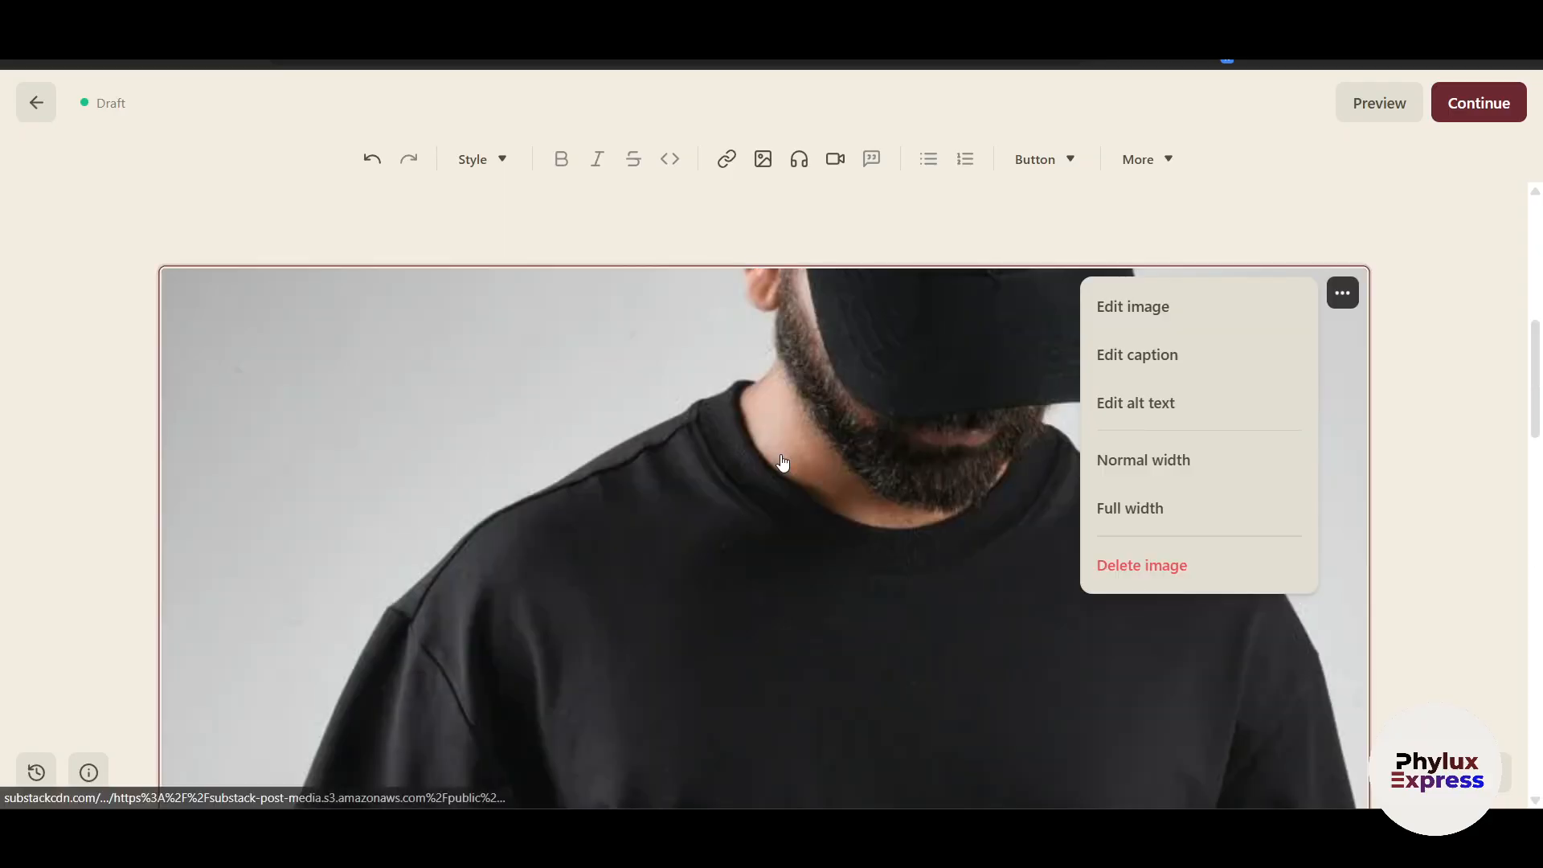
Try the T-shirt image at full width and wide width, and return it to normal width
left_click(1155, 464)
left_click(866, 505)
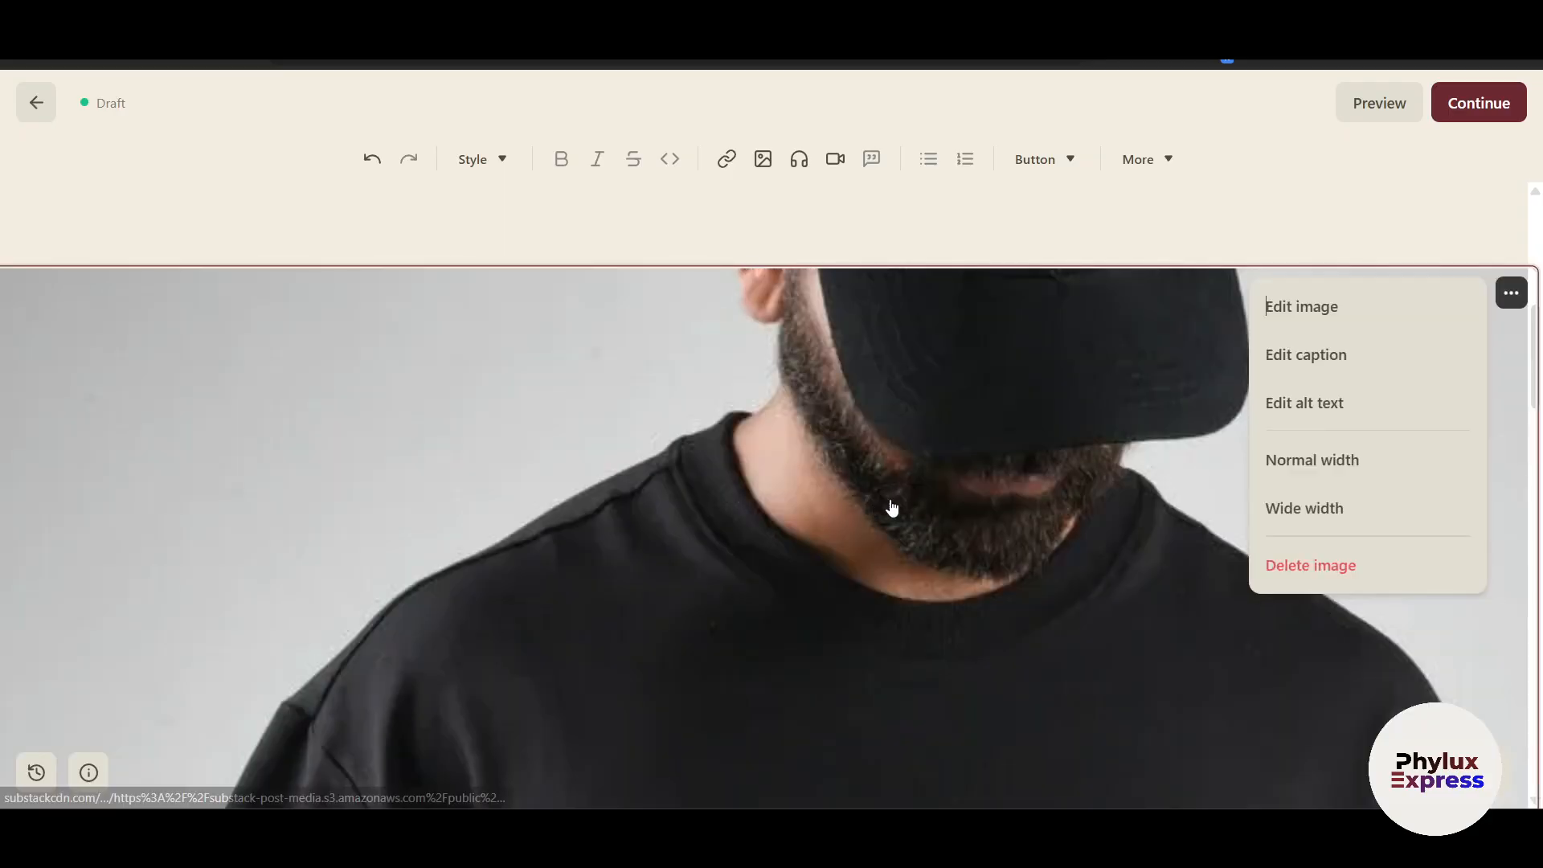
left_click(1293, 508)
left_click(1179, 460)
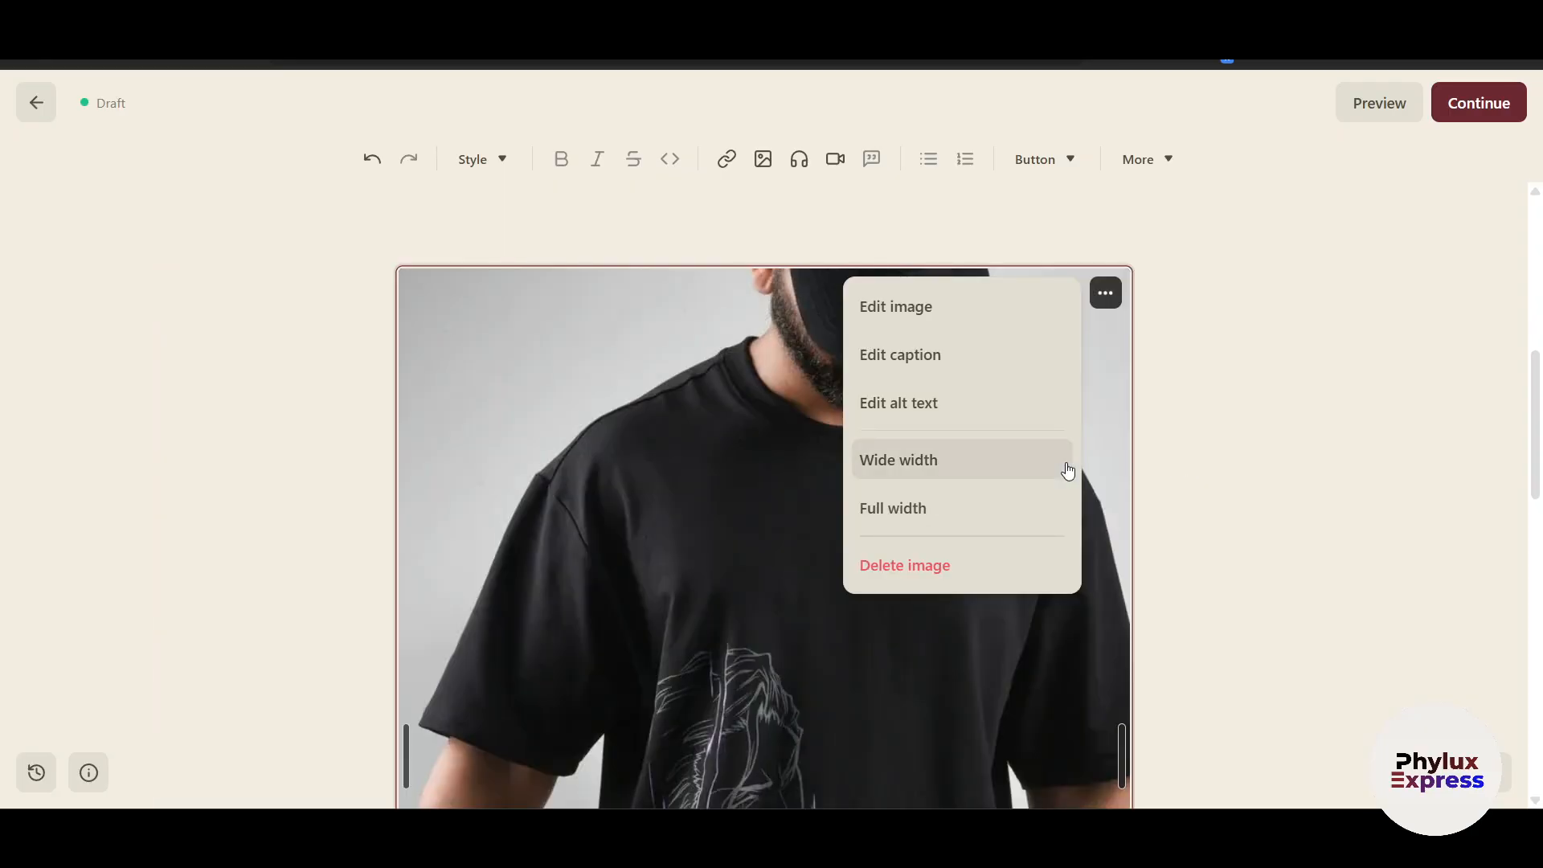
Shrink the T-shirt image to about a third of the text column's width
left_click_drag(1121, 733, 884, 458)
left_click(1232, 675)
scroll(1228, 670, "down", 1)
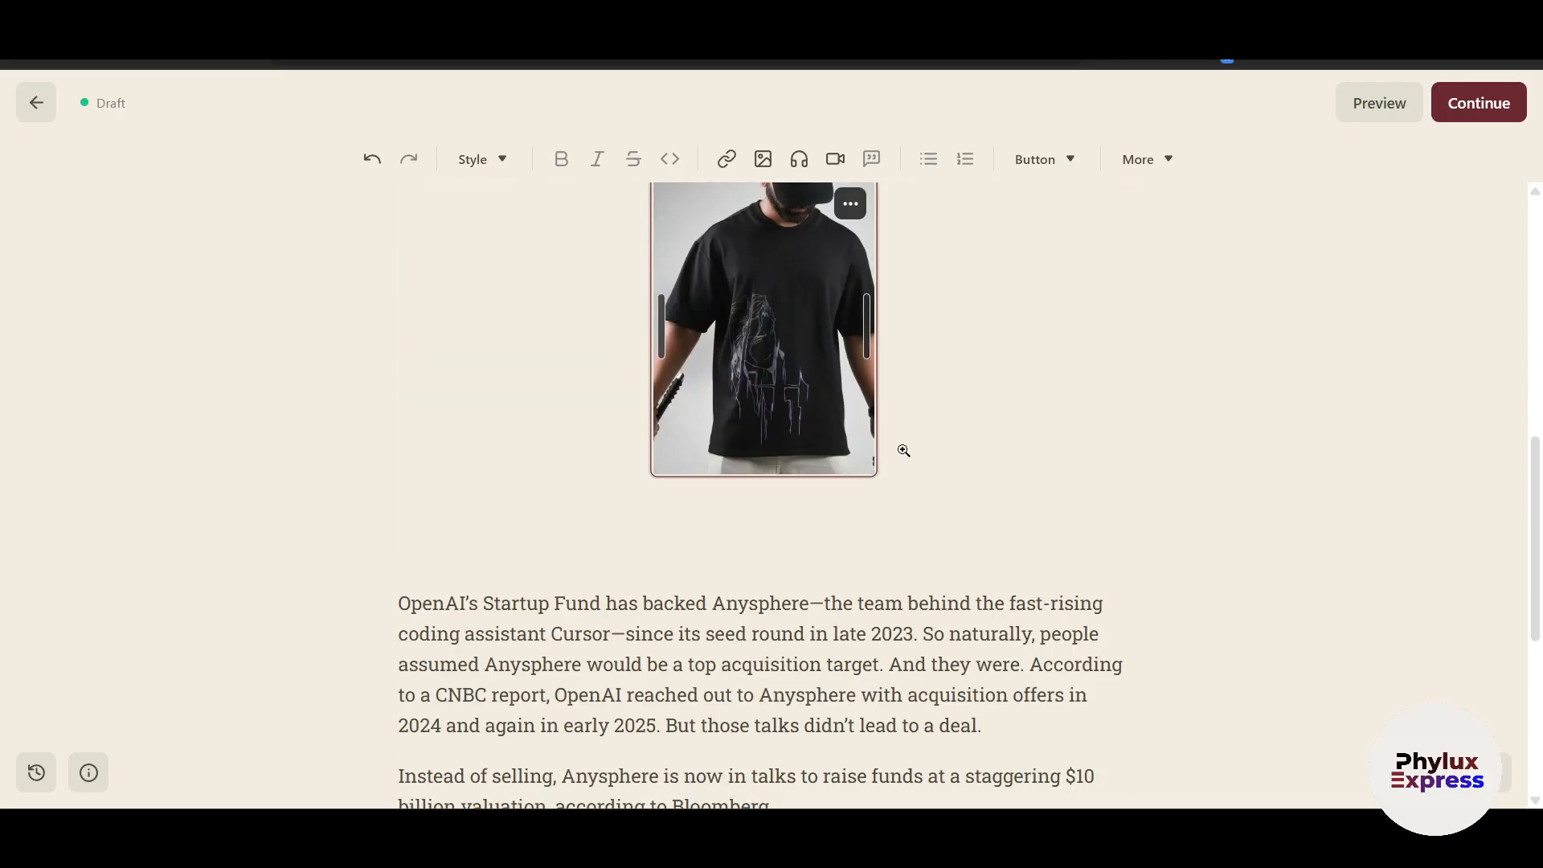
Narrow the sleeve close-up image below the T-shirt image to just over a quarter of the text column's width
scroll(948, 465, "up", 2)
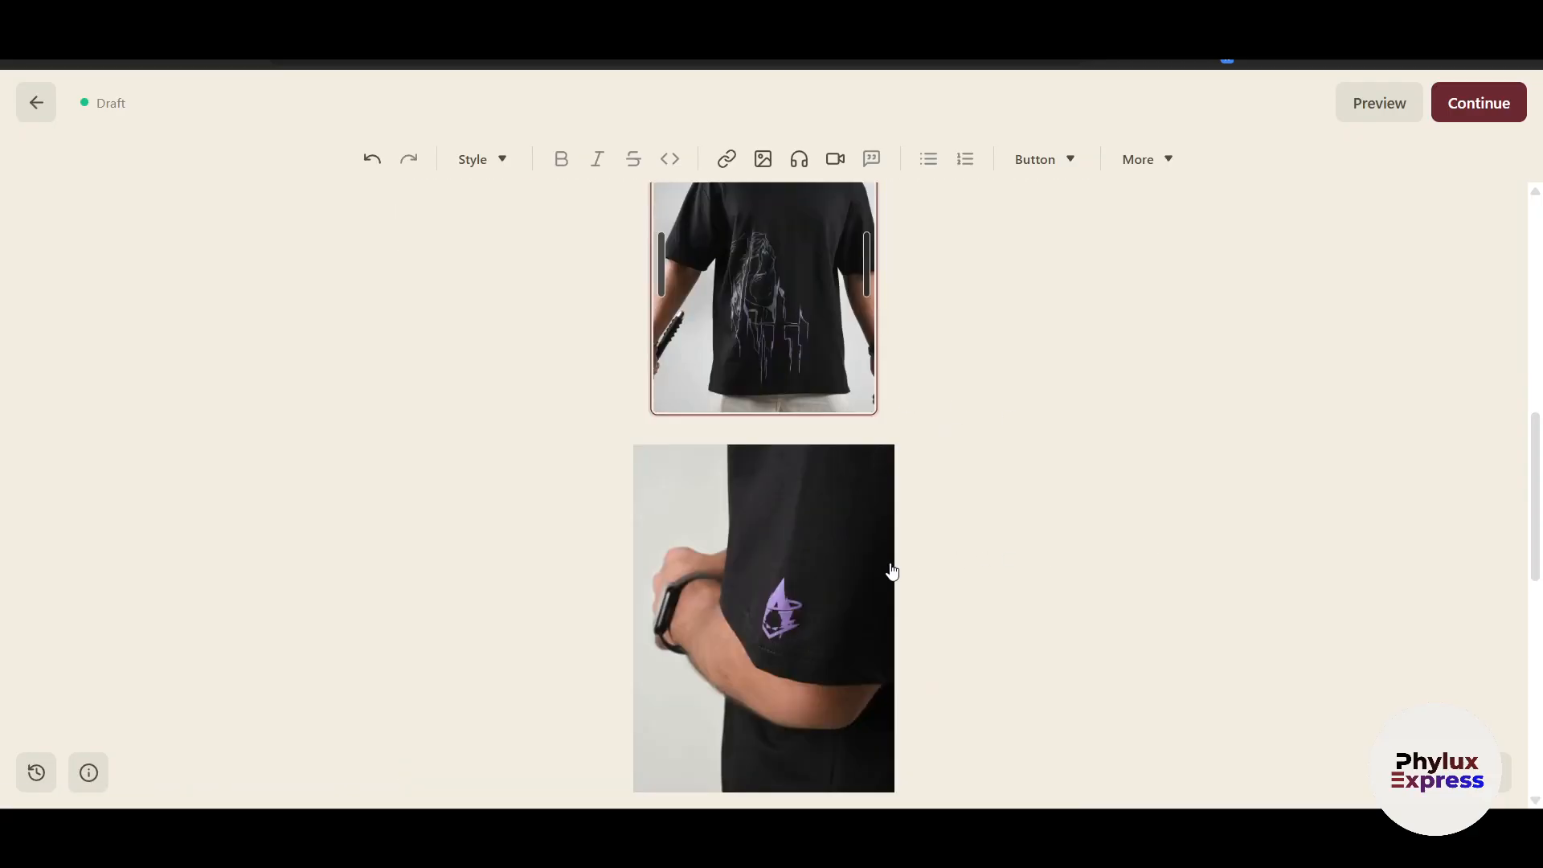
left_click(884, 619)
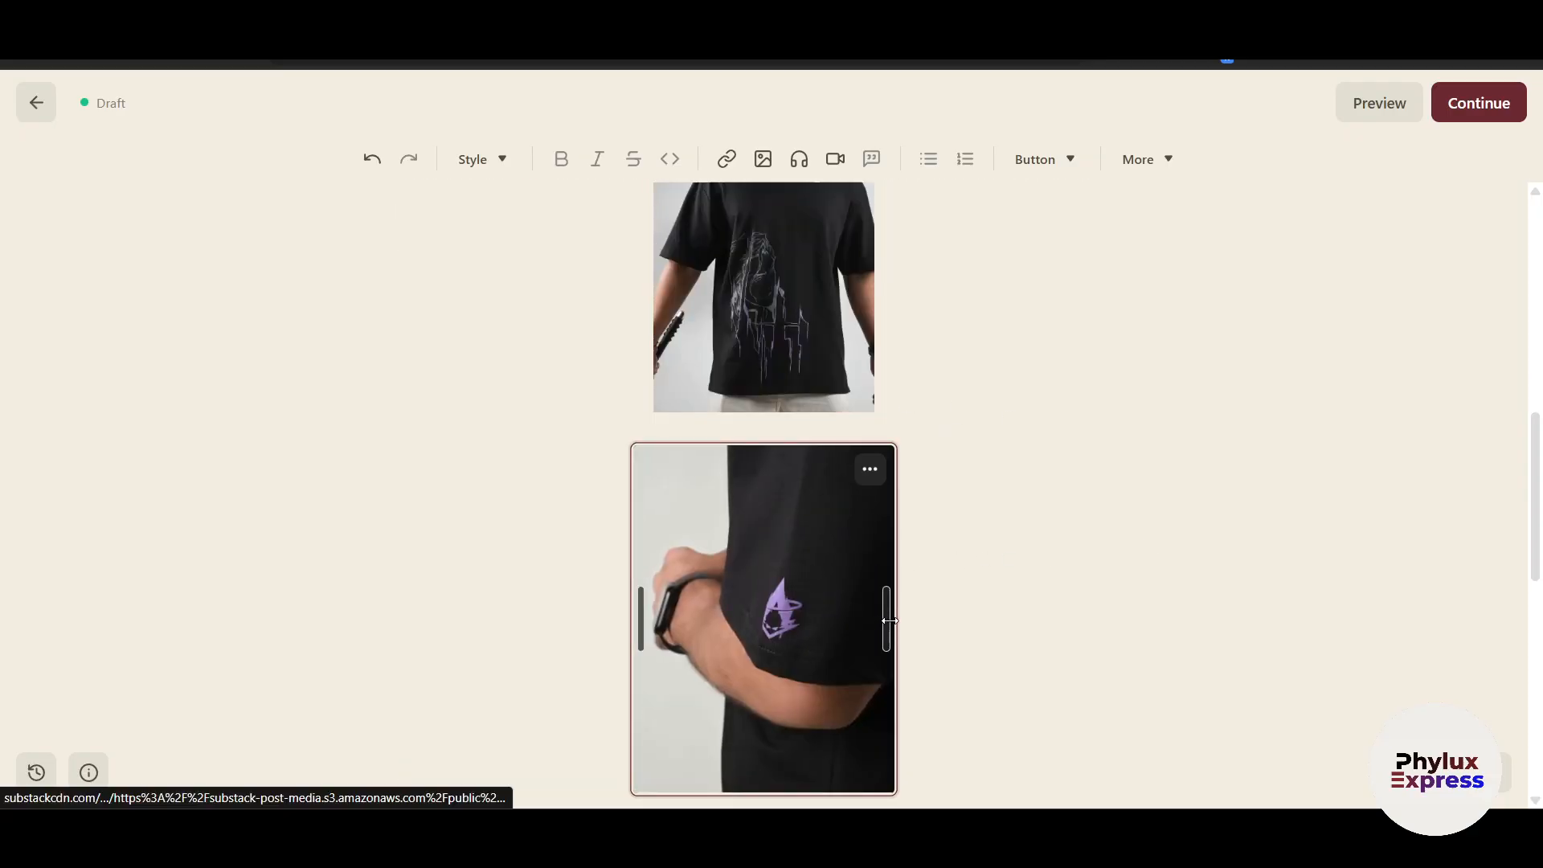
left_click_drag(888, 618, 862, 621)
scroll(941, 558, "up", 3)
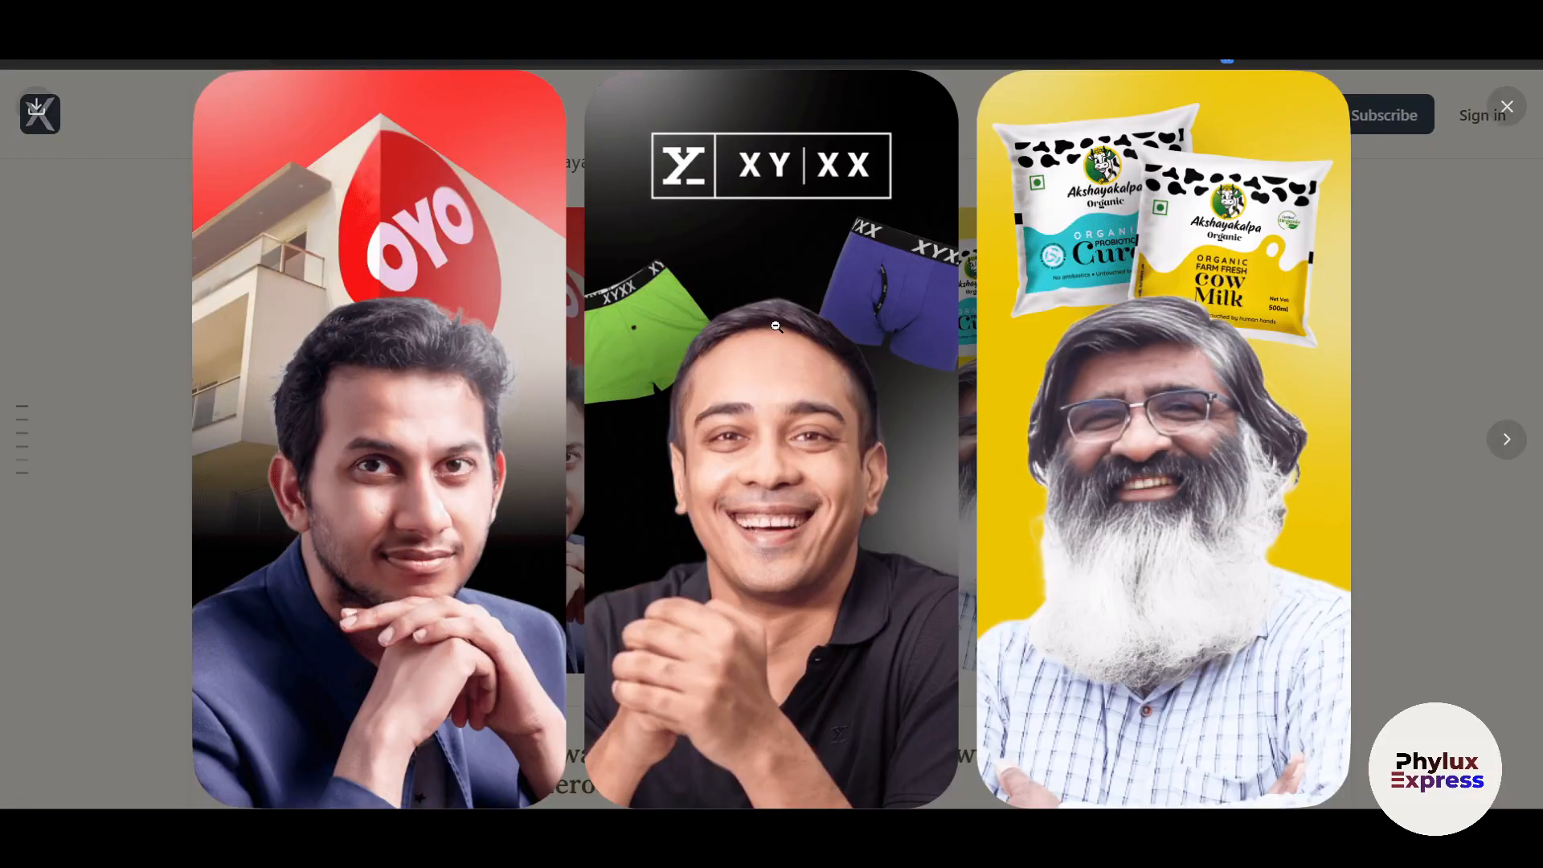
Compare the draft with the GrowthX newsletter's three-panel header image, viewing that image enlarged and closing it again
left_click(1420, 540)
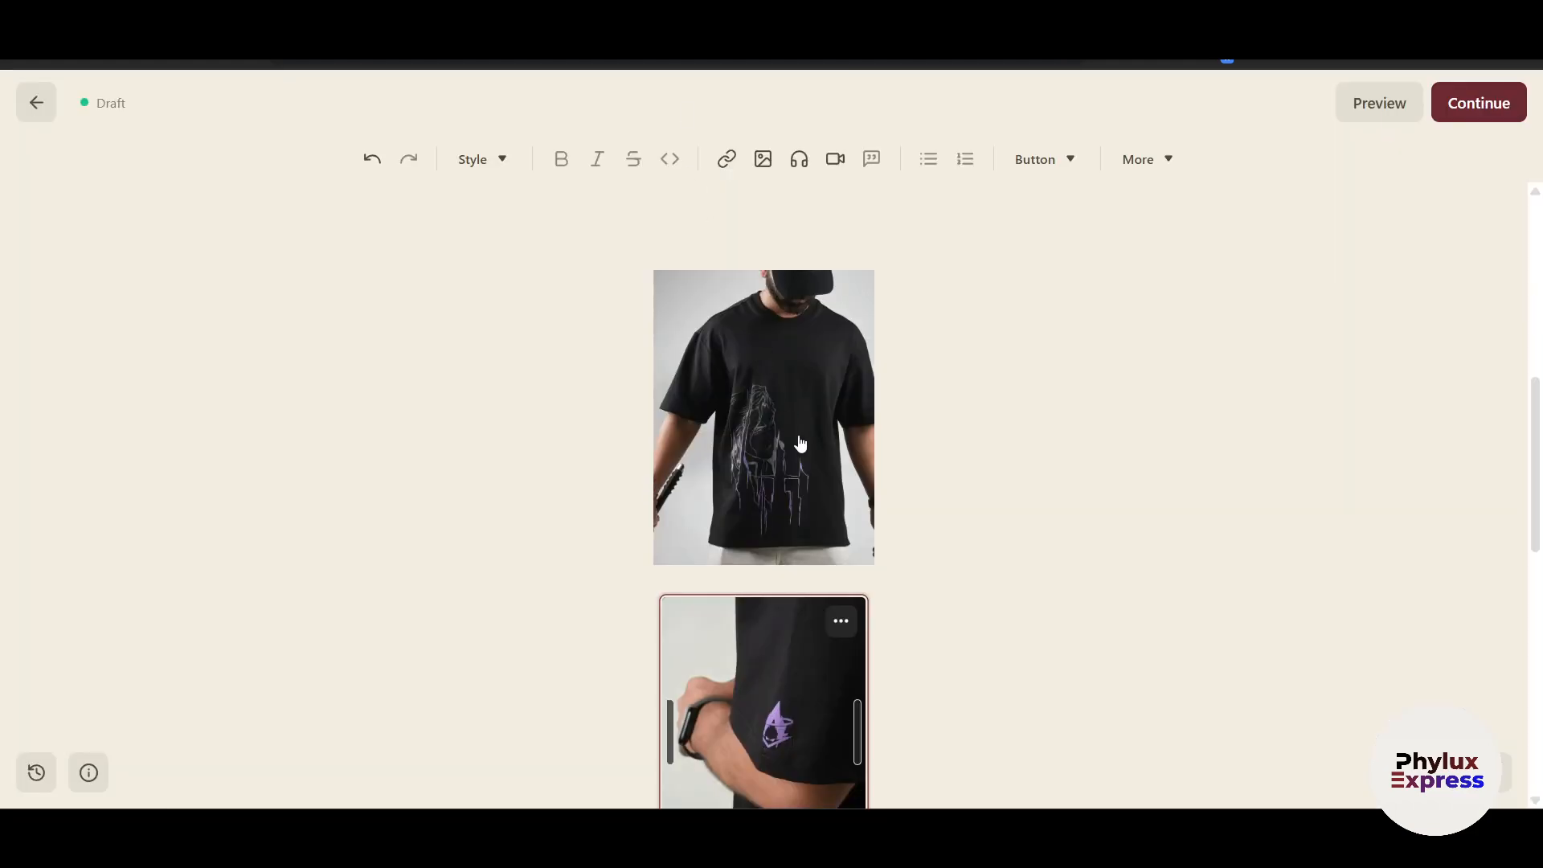
scroll(795, 434, "down", 2)
scroll(1093, 562, "up", 3)
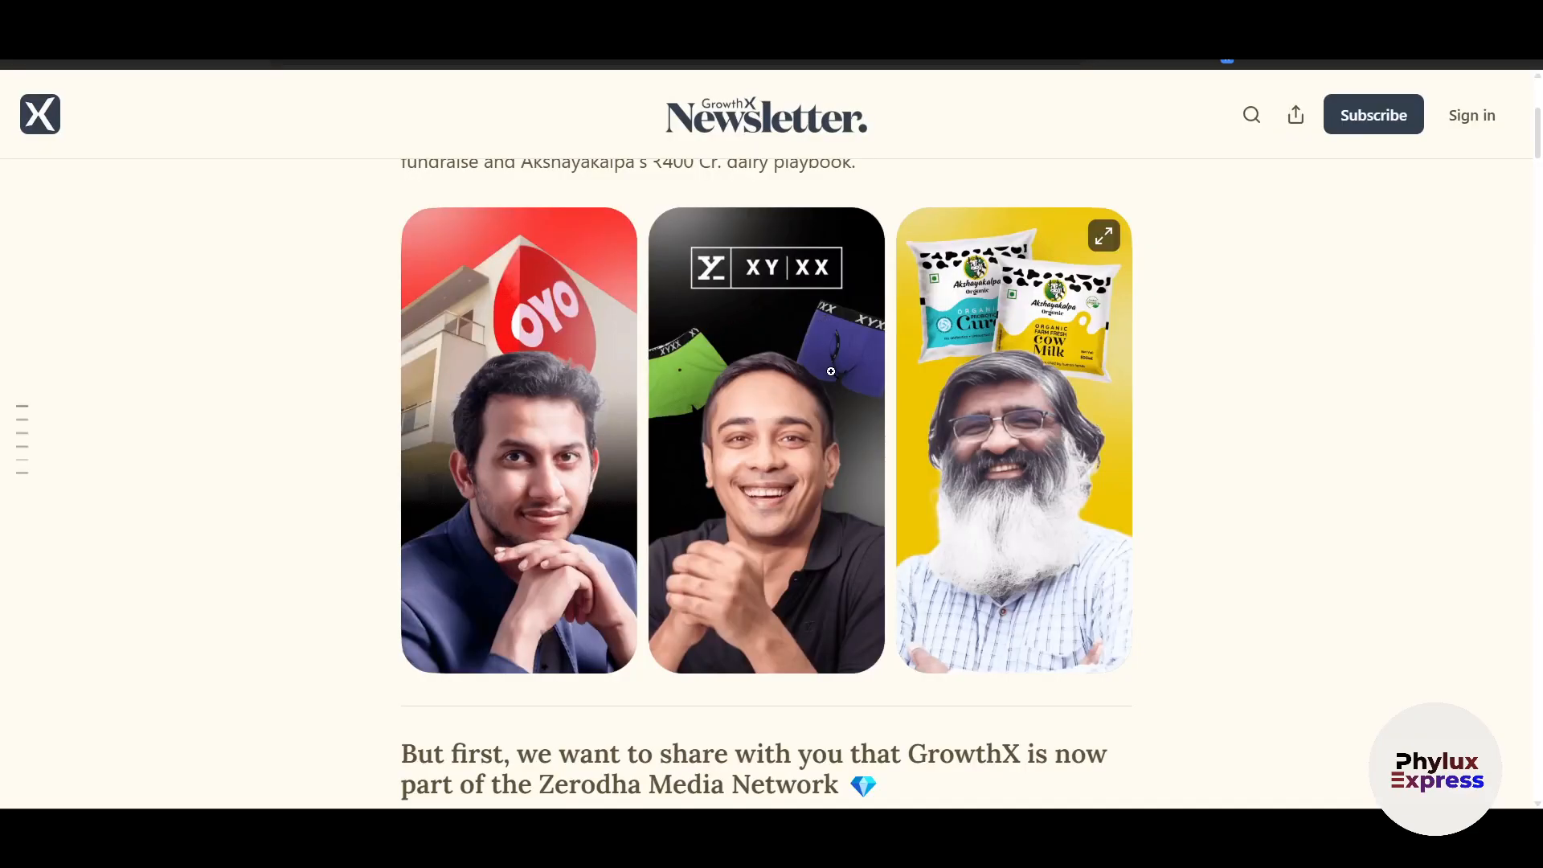
left_click(1104, 235)
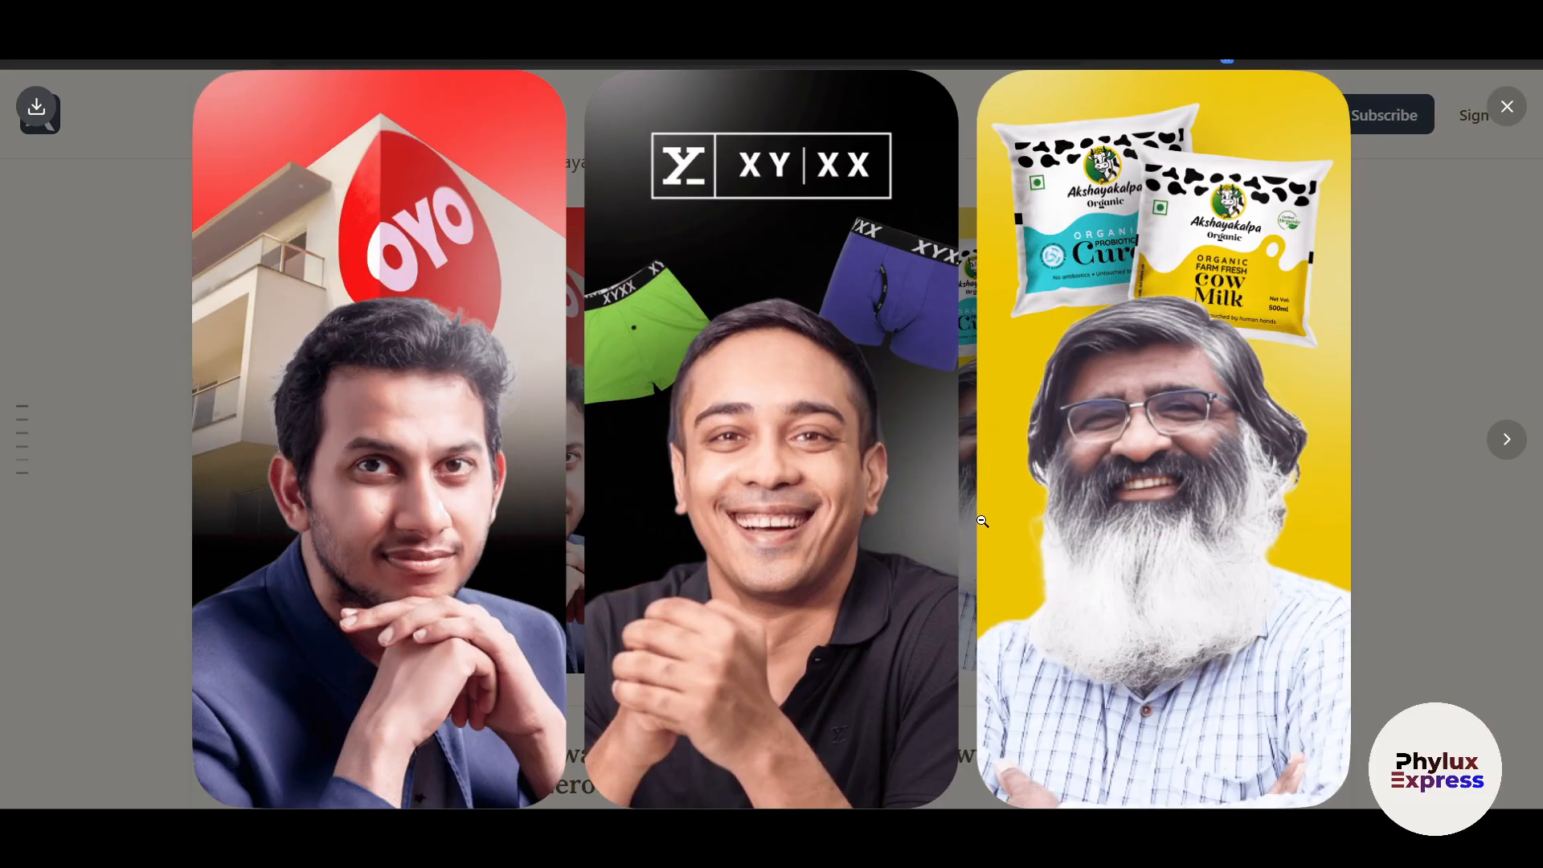
left_click(1507, 107)
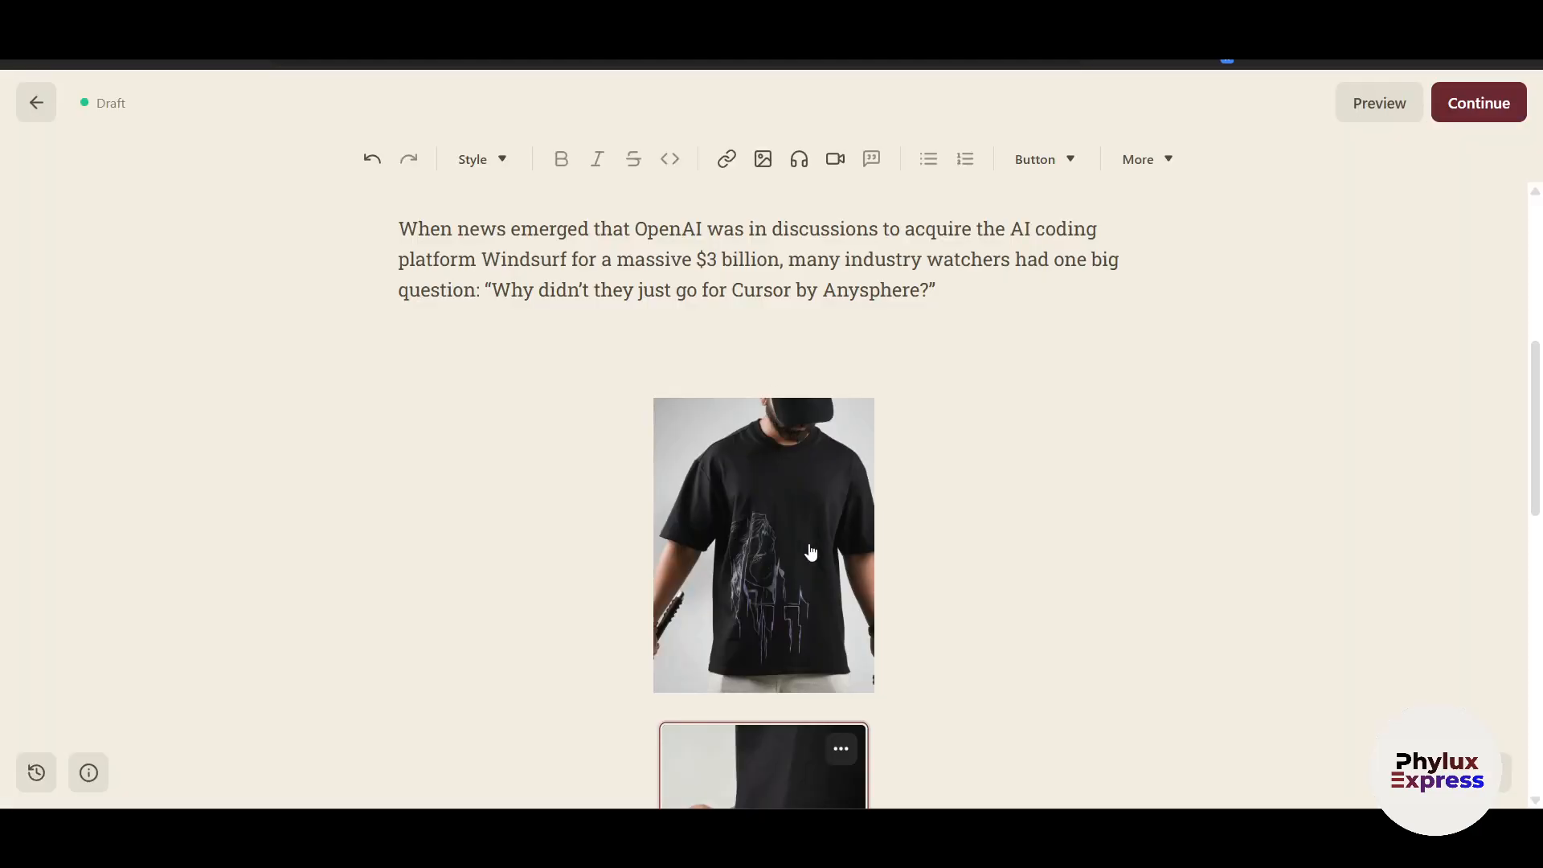
Delete the sleeve close-up image below the T-shirt image
left_click_drag(810, 551, 630, 527)
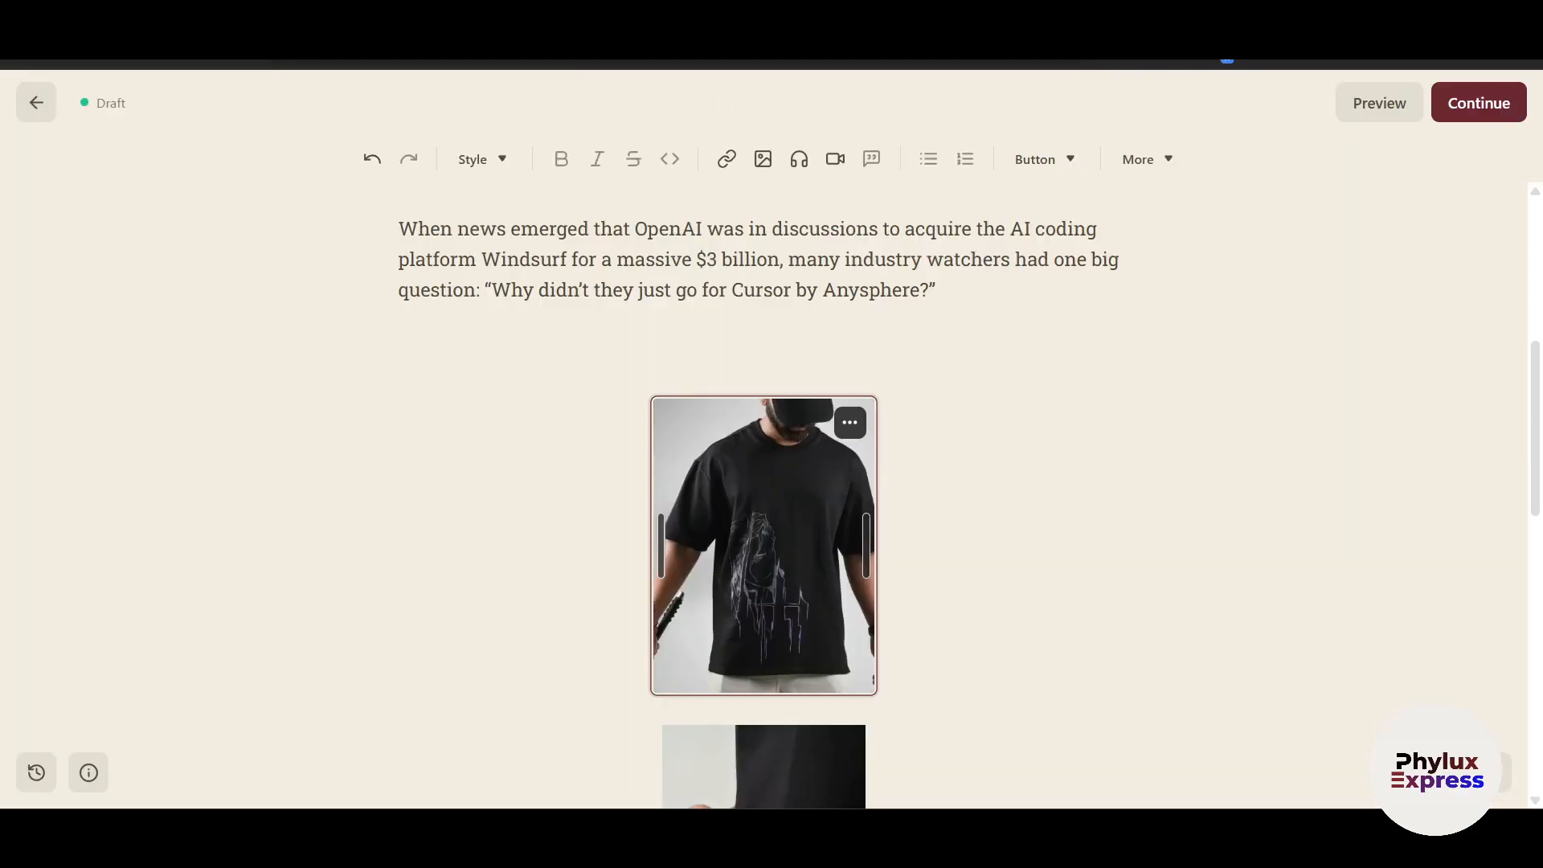
scroll(888, 510, "down", 4)
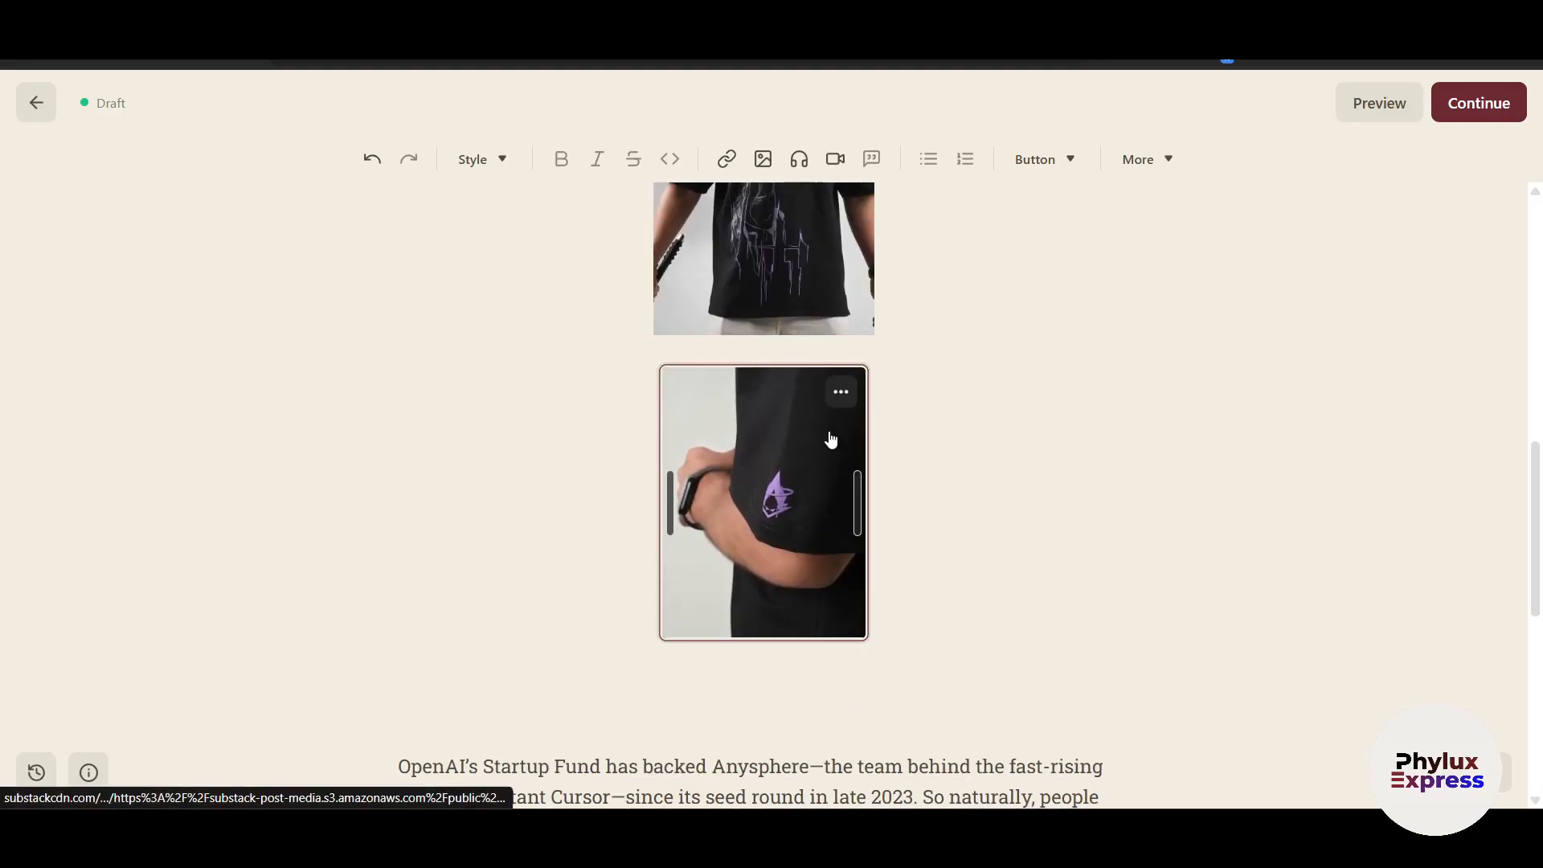
left_click(841, 393)
left_click(651, 665)
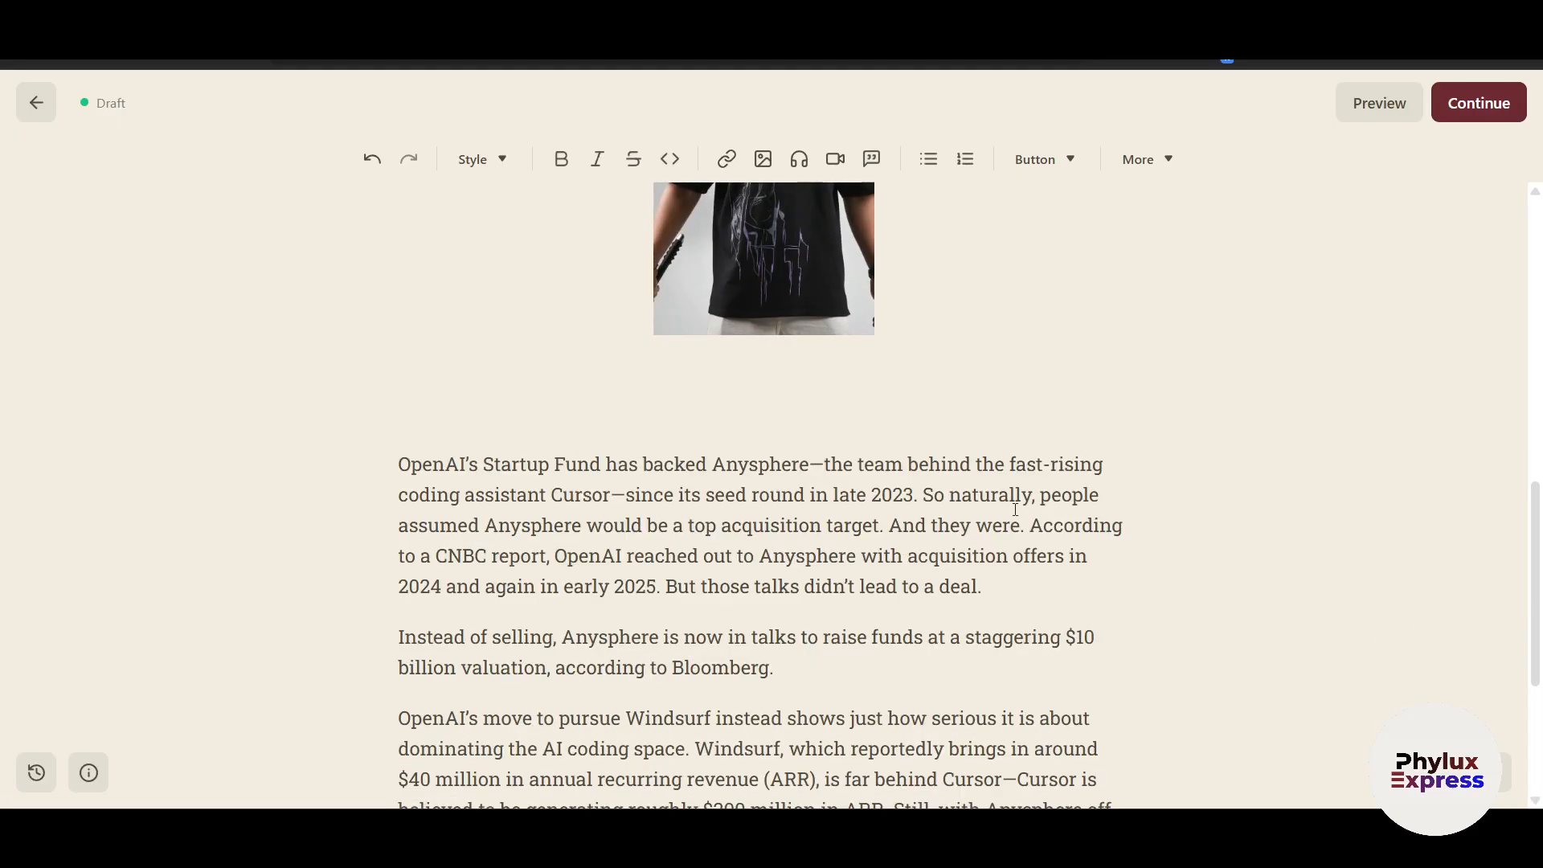
scroll(864, 514, "up", 5)
scroll(779, 563, "down", 2)
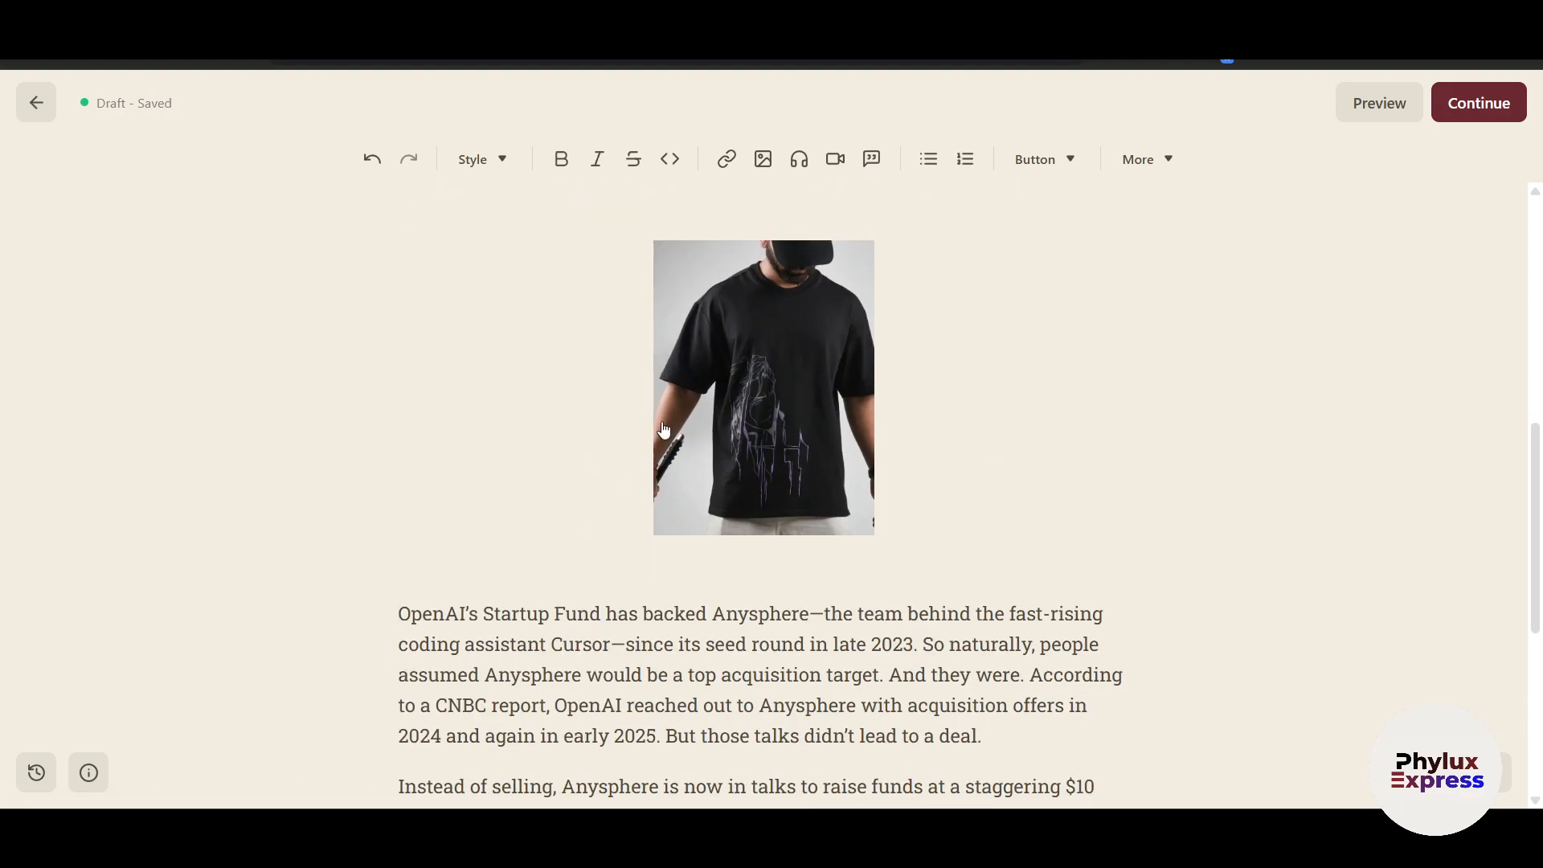
scroll(847, 420, "up", 1)
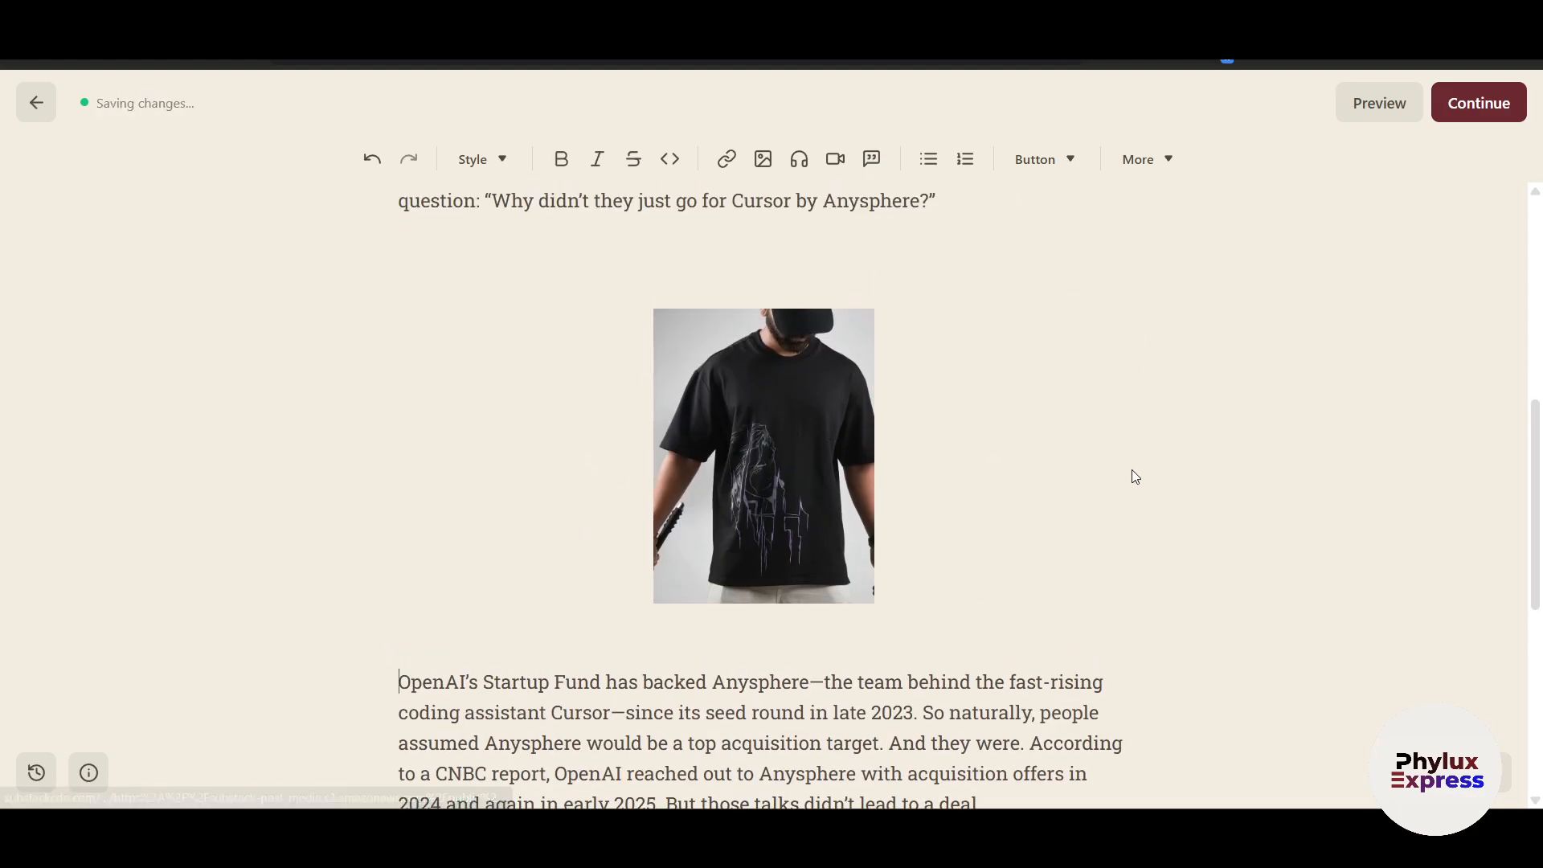
Set the T-shirt image to wide width and shrink it to about four fifths of the text column's width
left_click(850, 334)
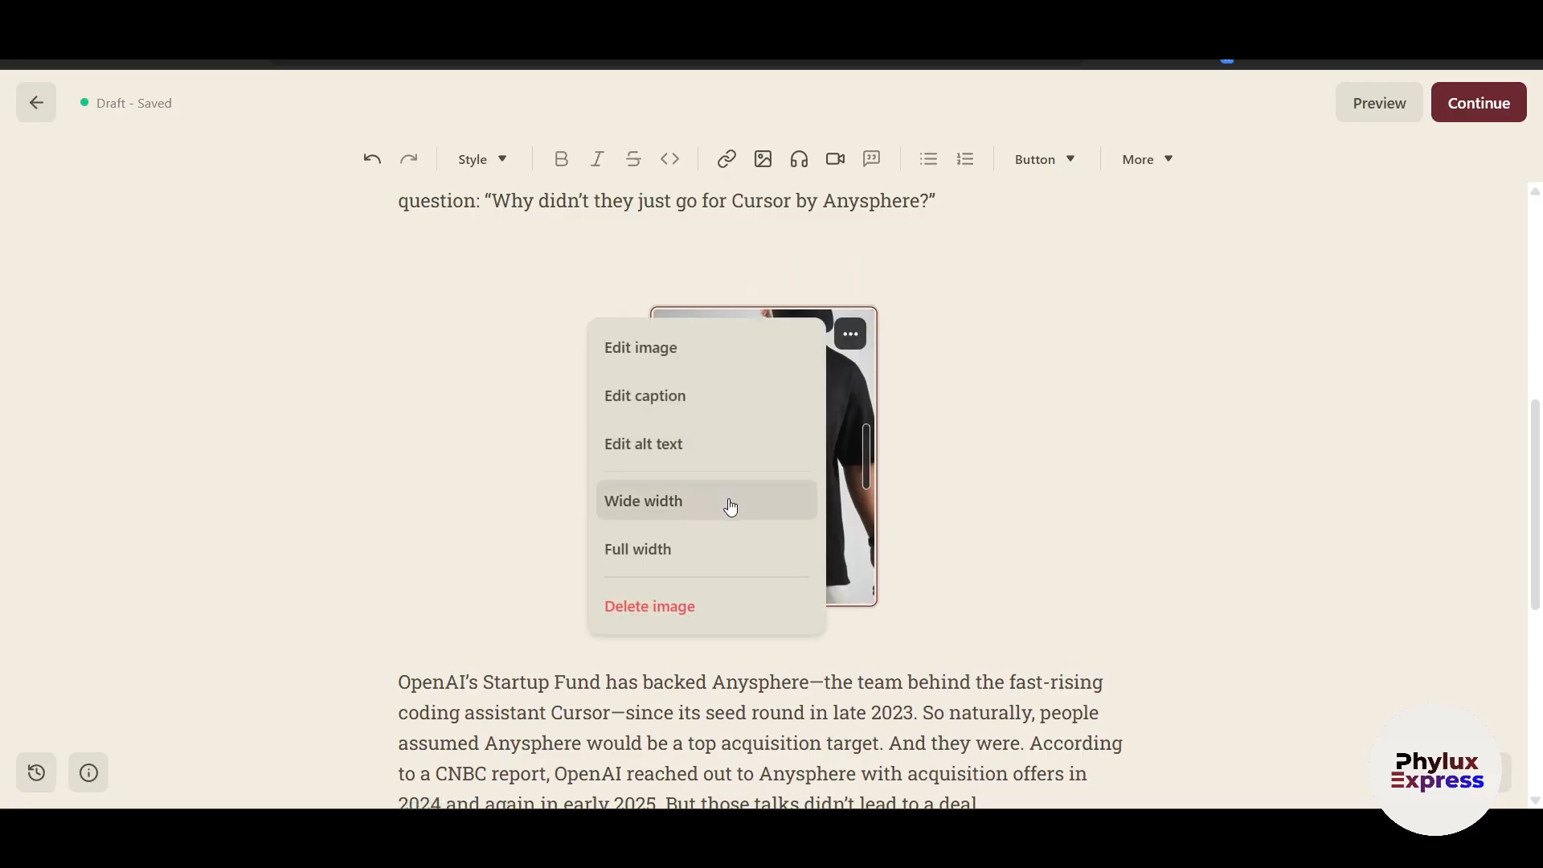
left_click(699, 503)
scroll(877, 562, "down", 3)
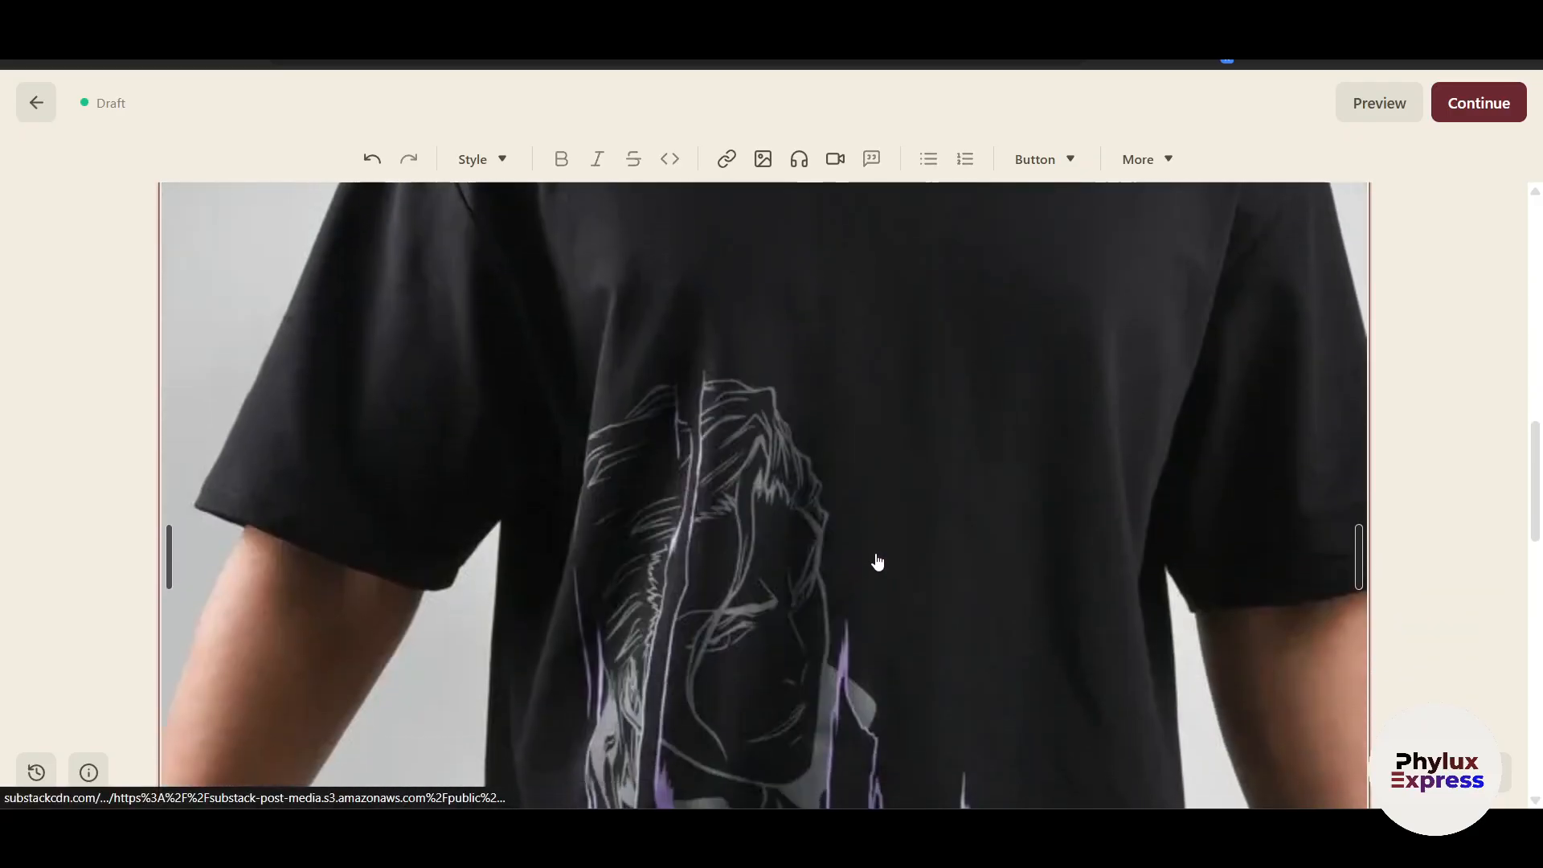
left_click_drag(1358, 367, 1054, 343)
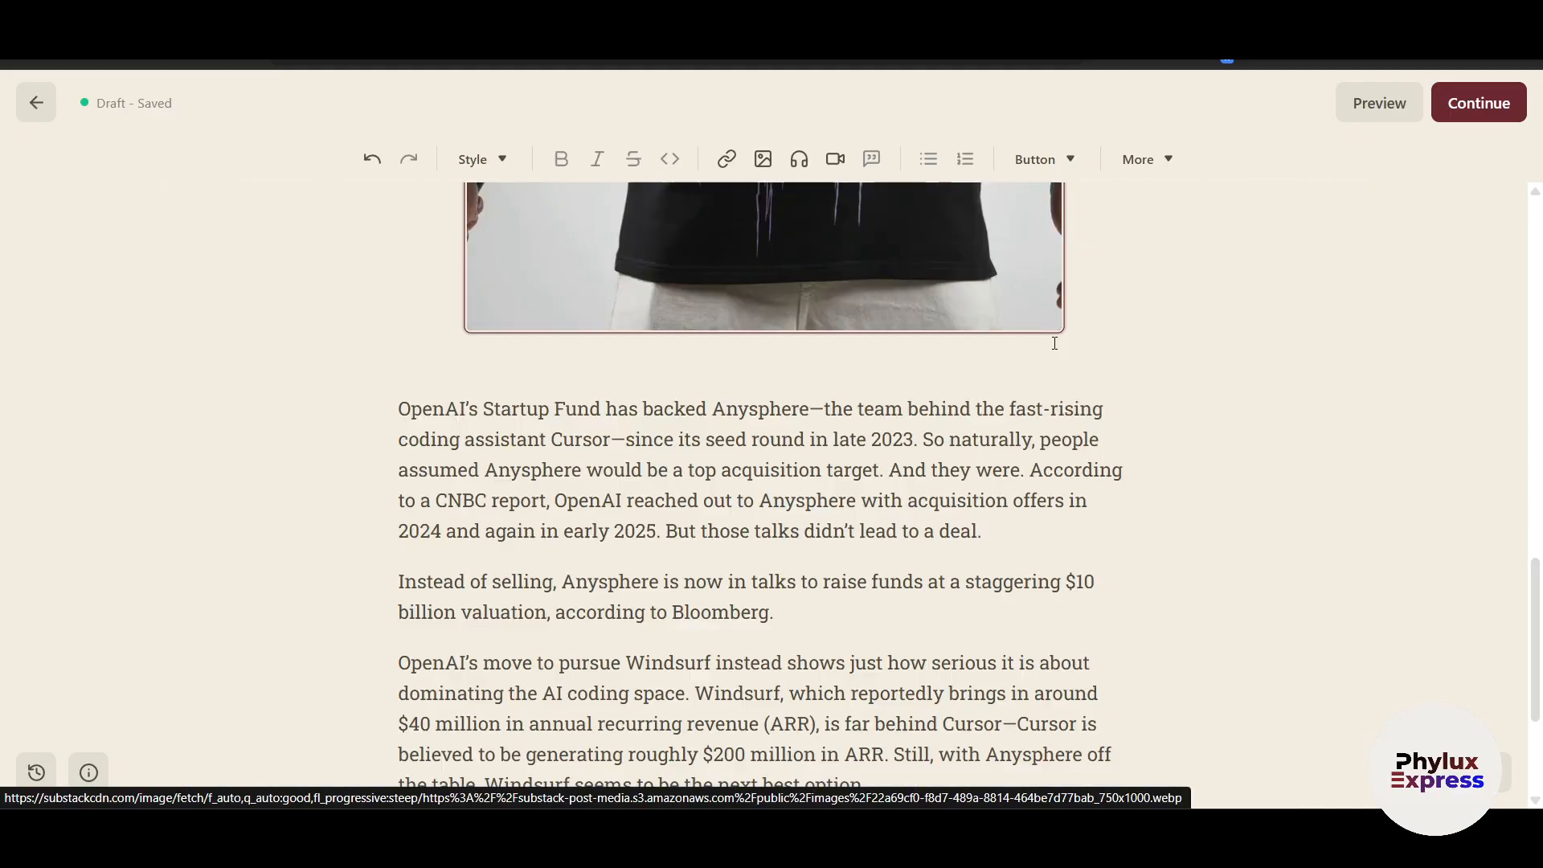
Set the T-shirt image to full width and look over how it fills the draft
scroll(892, 527, "up", 5)
left_click(856, 380)
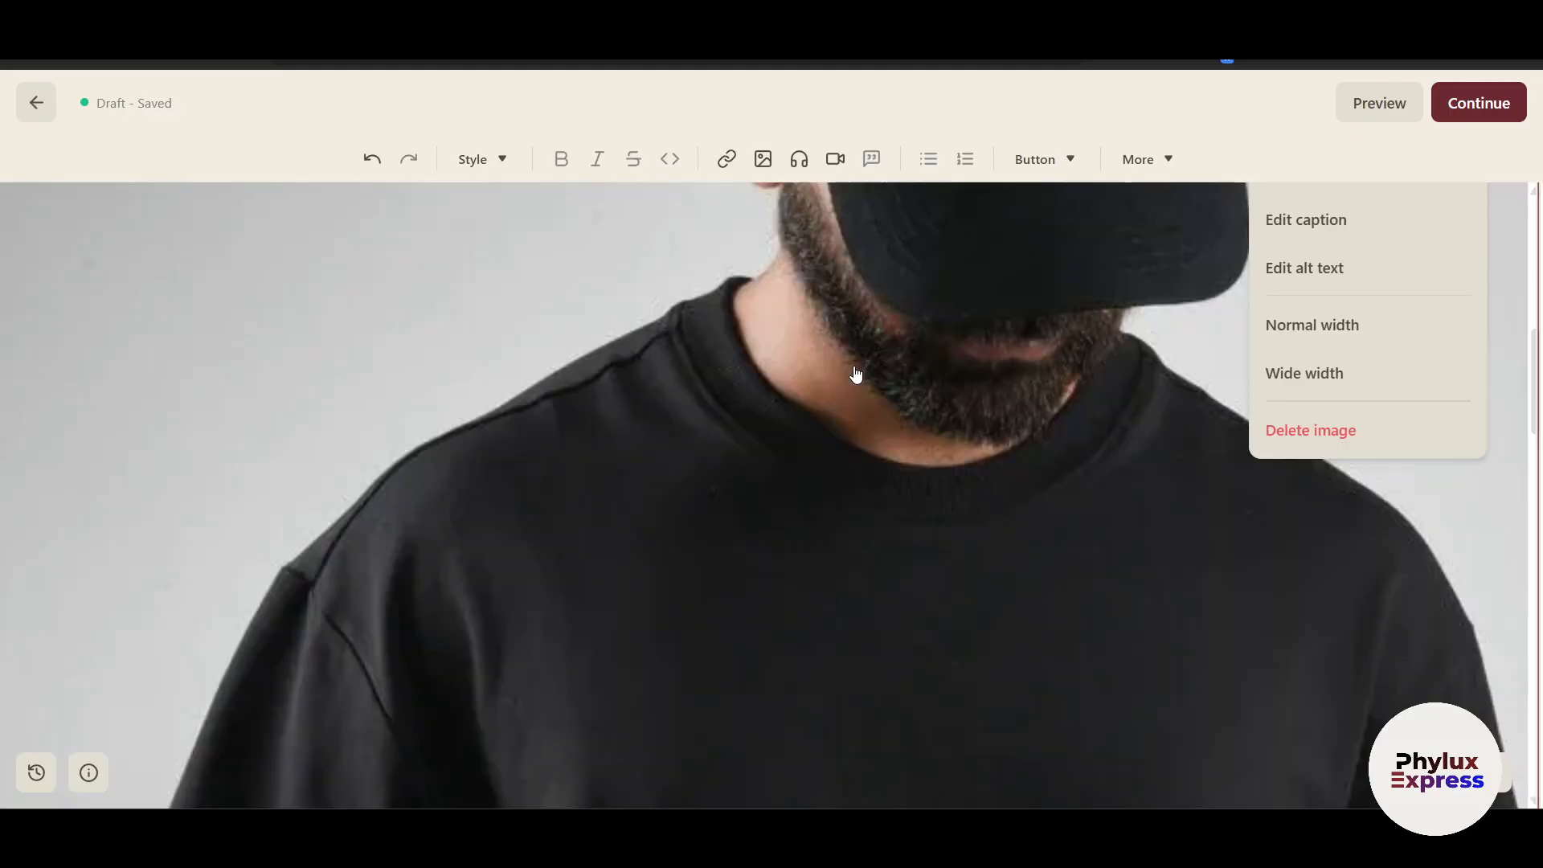
scroll(964, 434, "down", 8)
scroll(1206, 514, "up", 9)
scroll(1487, 602, "down", 4)
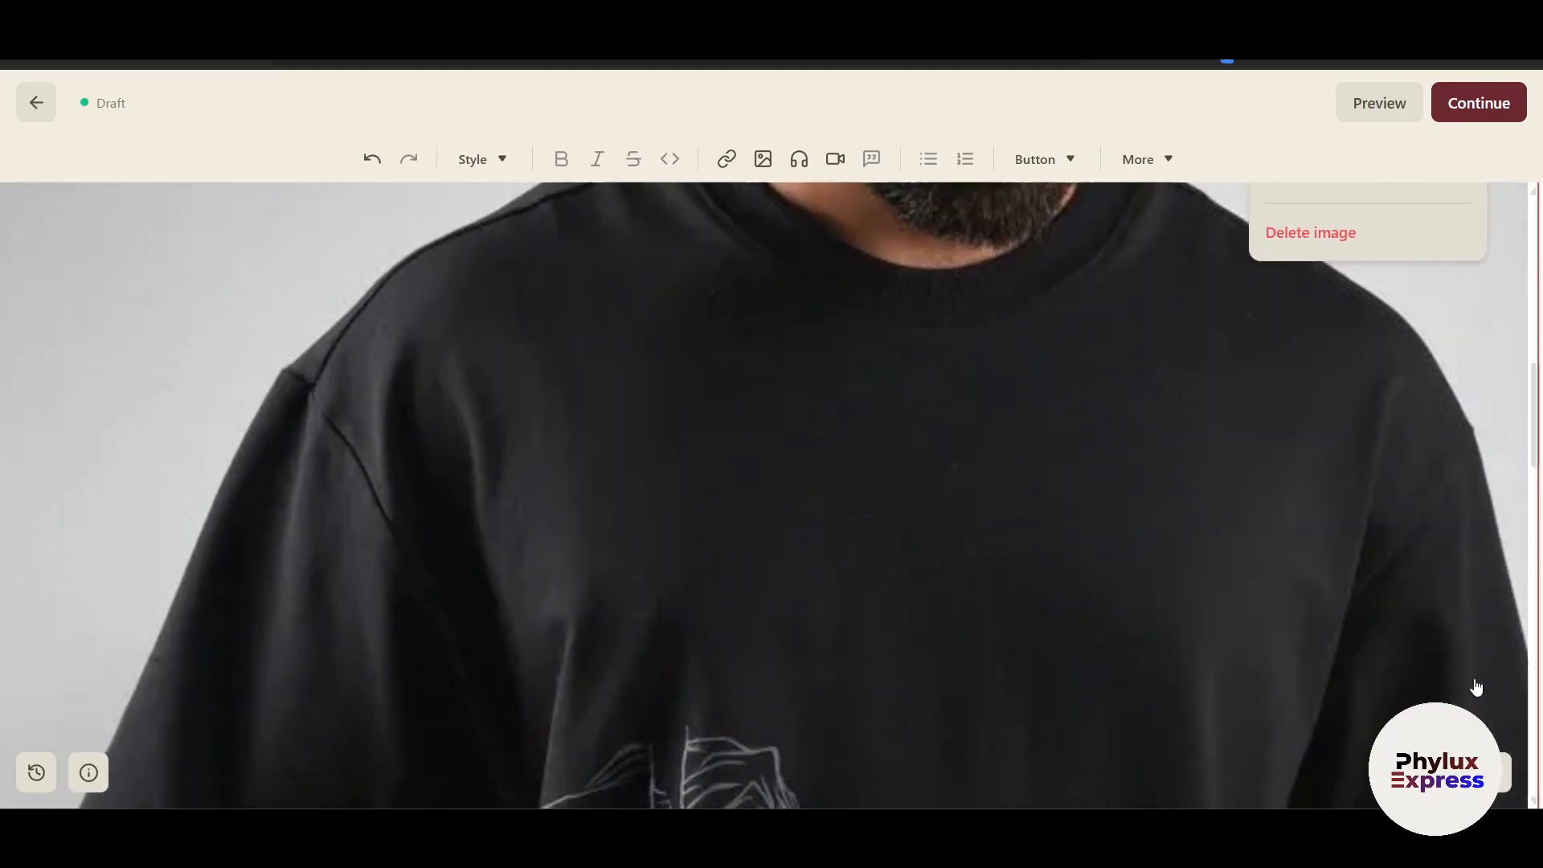
scroll(1479, 687, "down", 2)
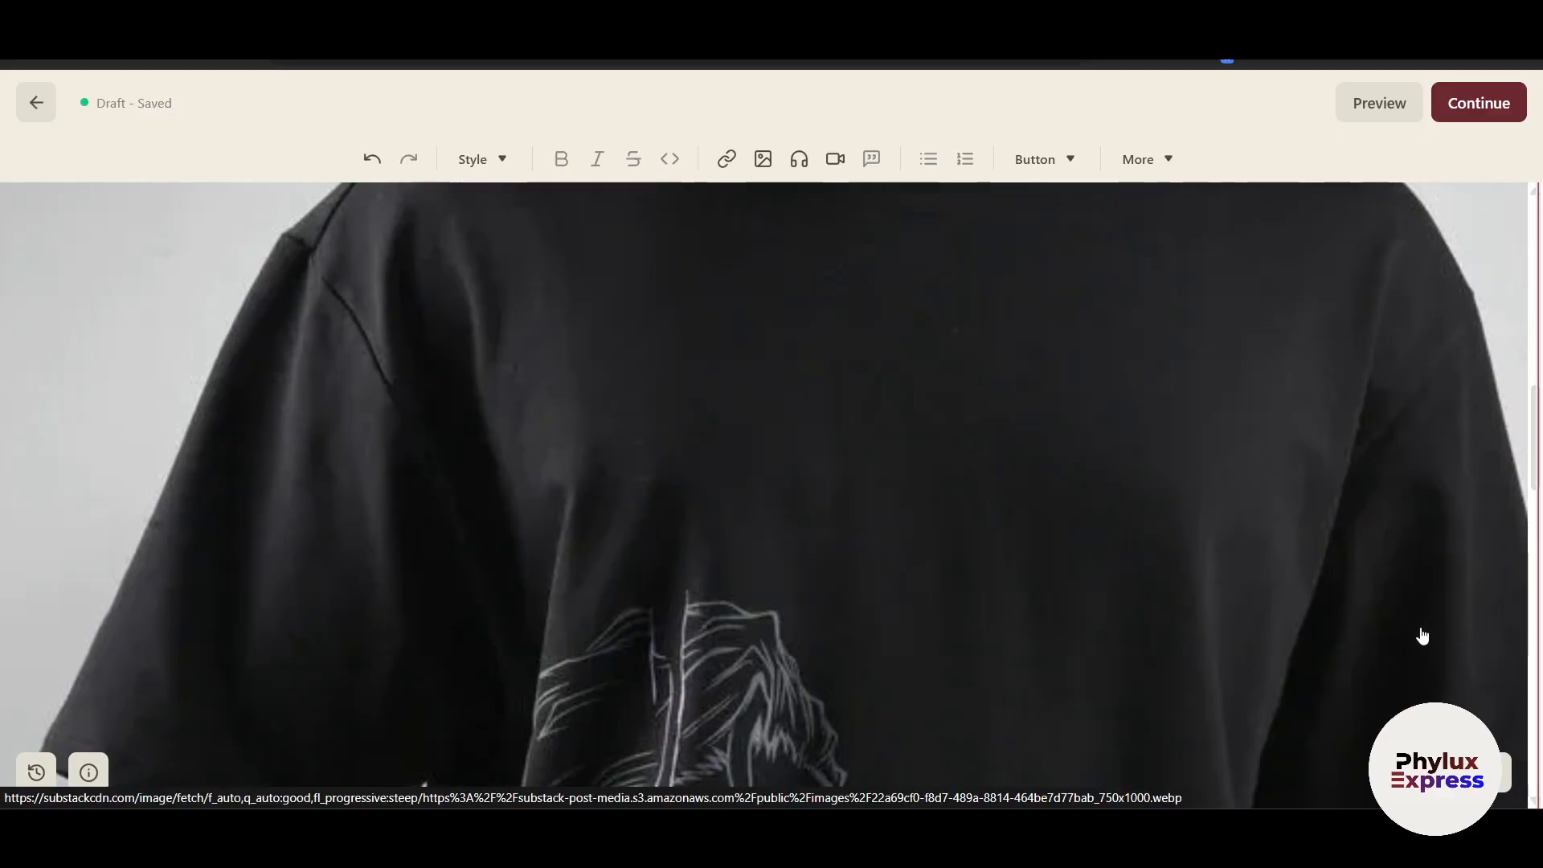
Reduce the T-shirt image to just over half of the text column's width and check the draft around it
key("ctrl+minus")
key("ctrl+minus")
key("ctrl+minus")
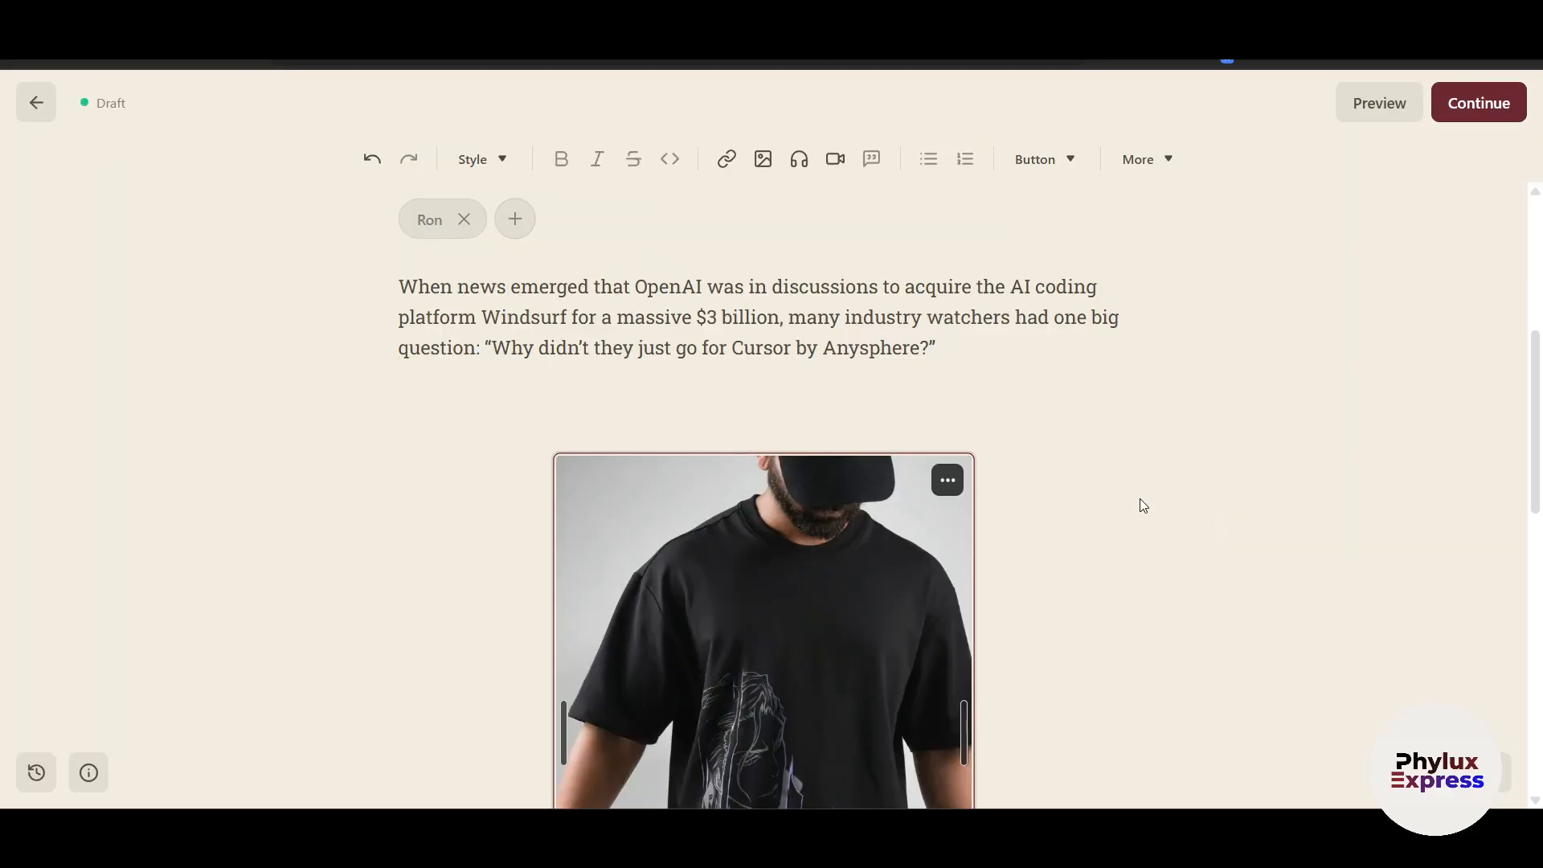
scroll(1143, 505, "down", 2)
scroll(1149, 503, "up", 3)
scroll(1149, 503, "down", 10)
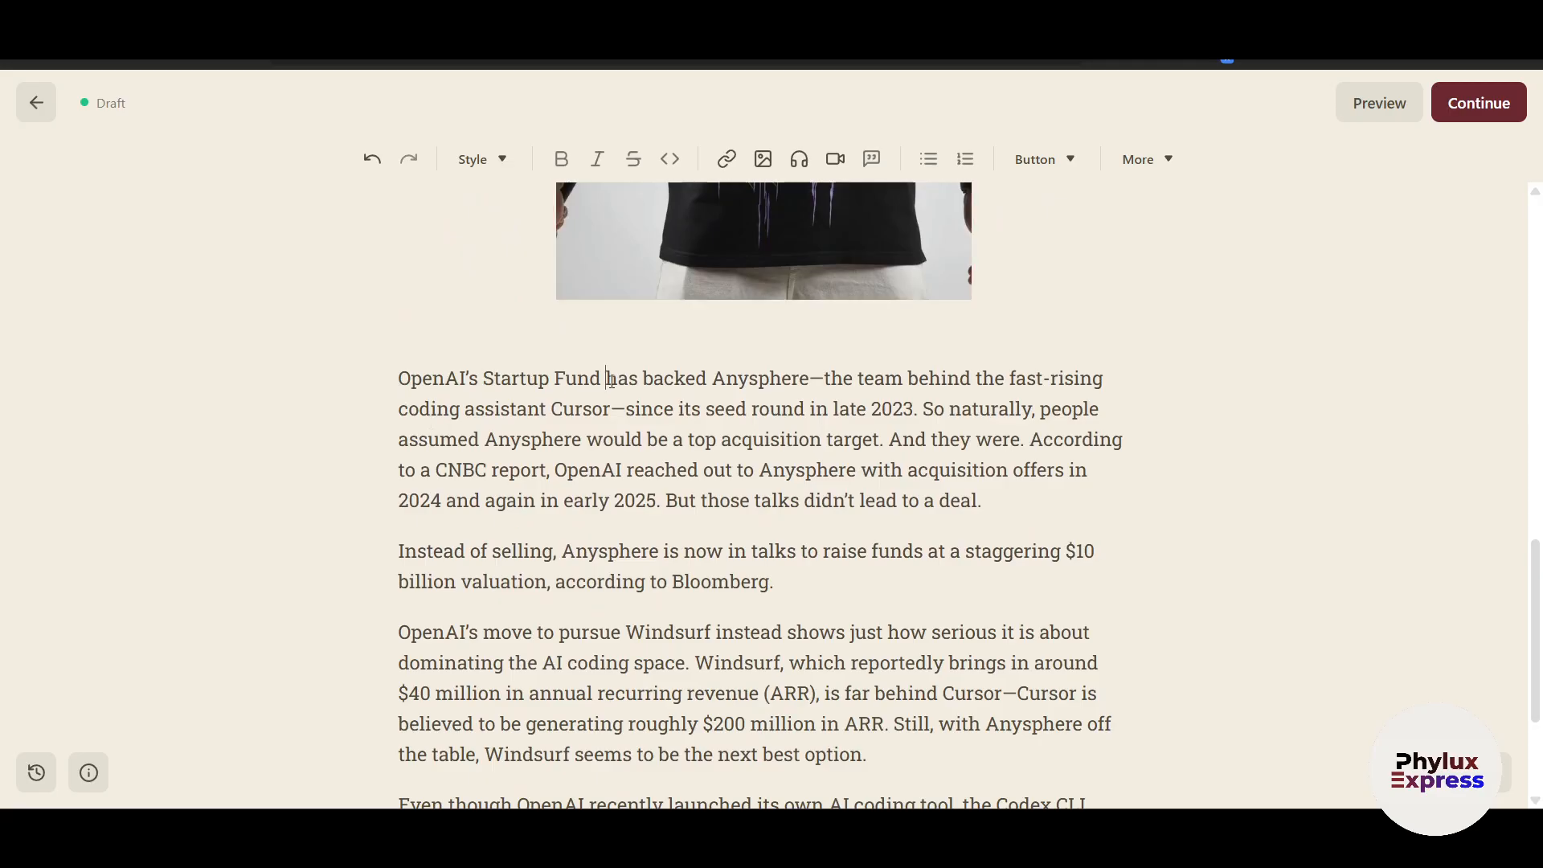
Make the words "When news emerged that OpenAI" in the opening paragraph bold and italic
scroll(526, 381, "up", 10)
left_click_drag(400, 387, 702, 378)
left_click(553, 164)
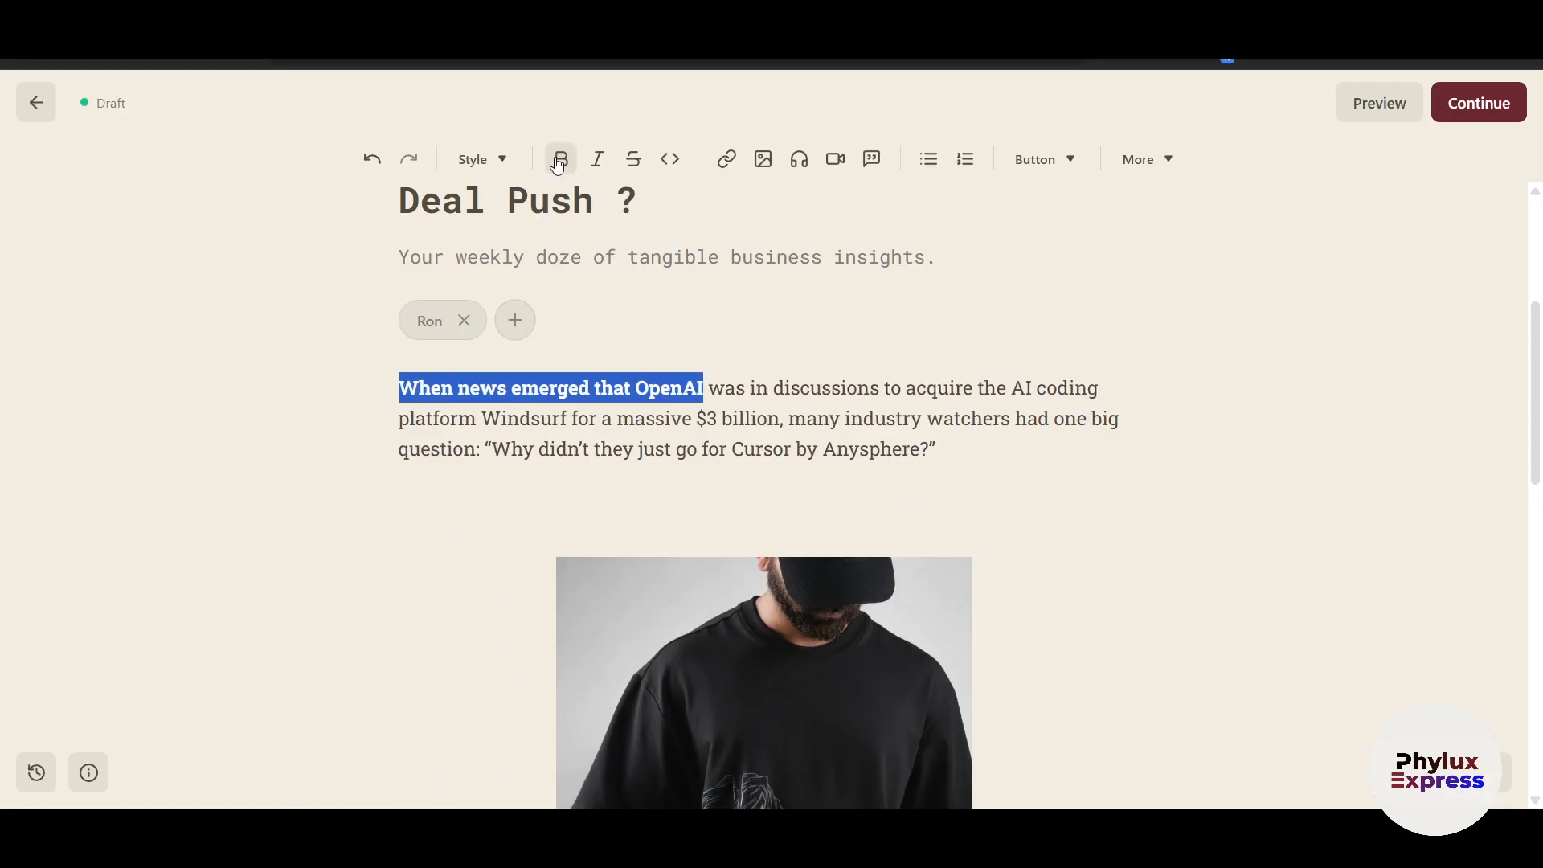
left_click(598, 163)
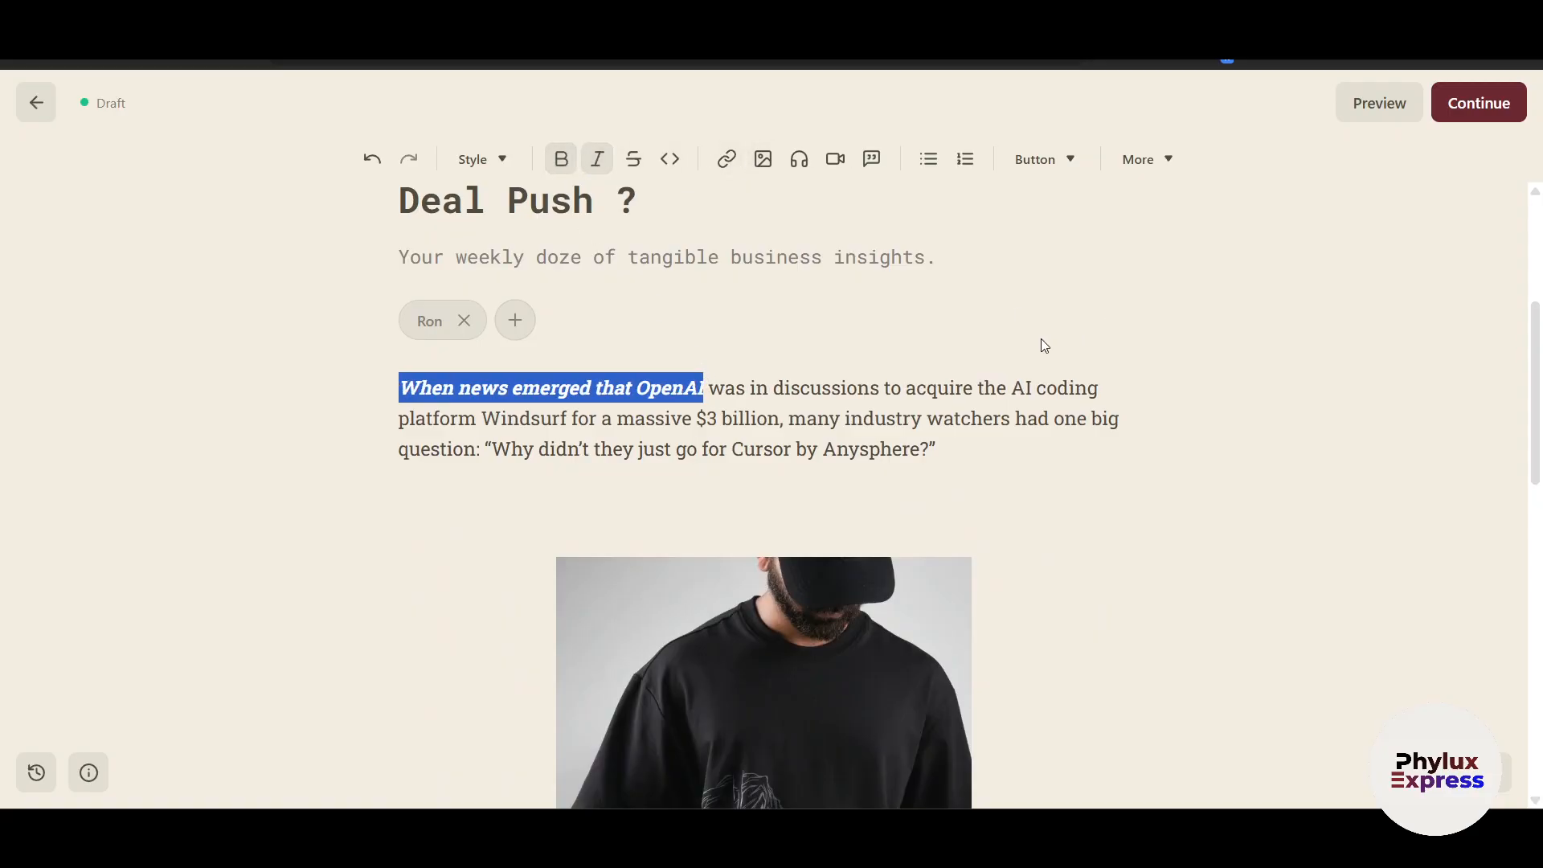
left_click(1114, 450)
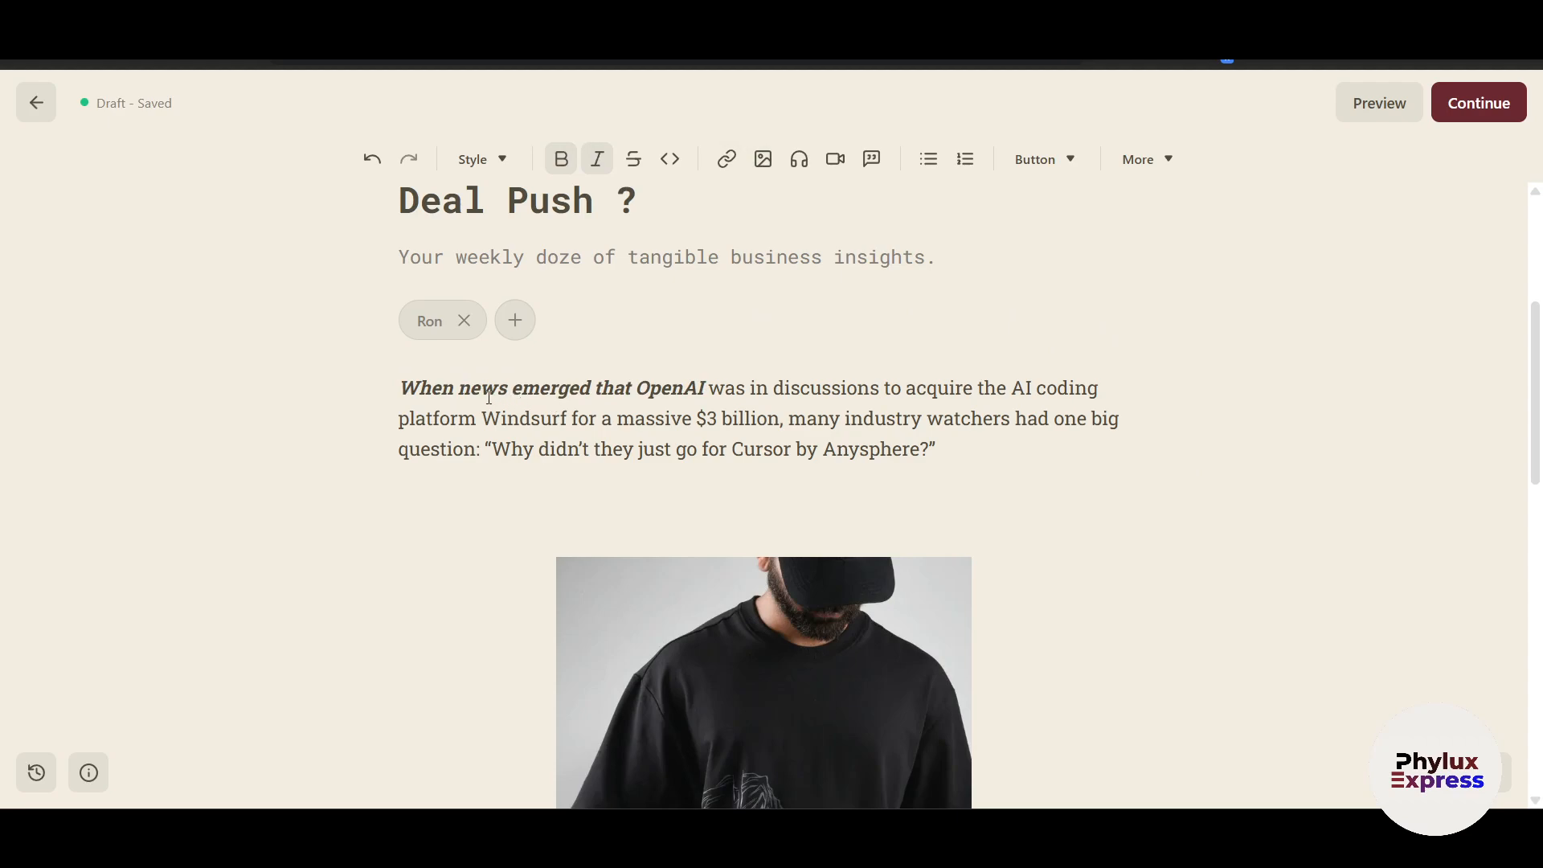
Start creating a link on the word "Windsurf" in the opening paragraph
scroll(726, 393, "down", 1)
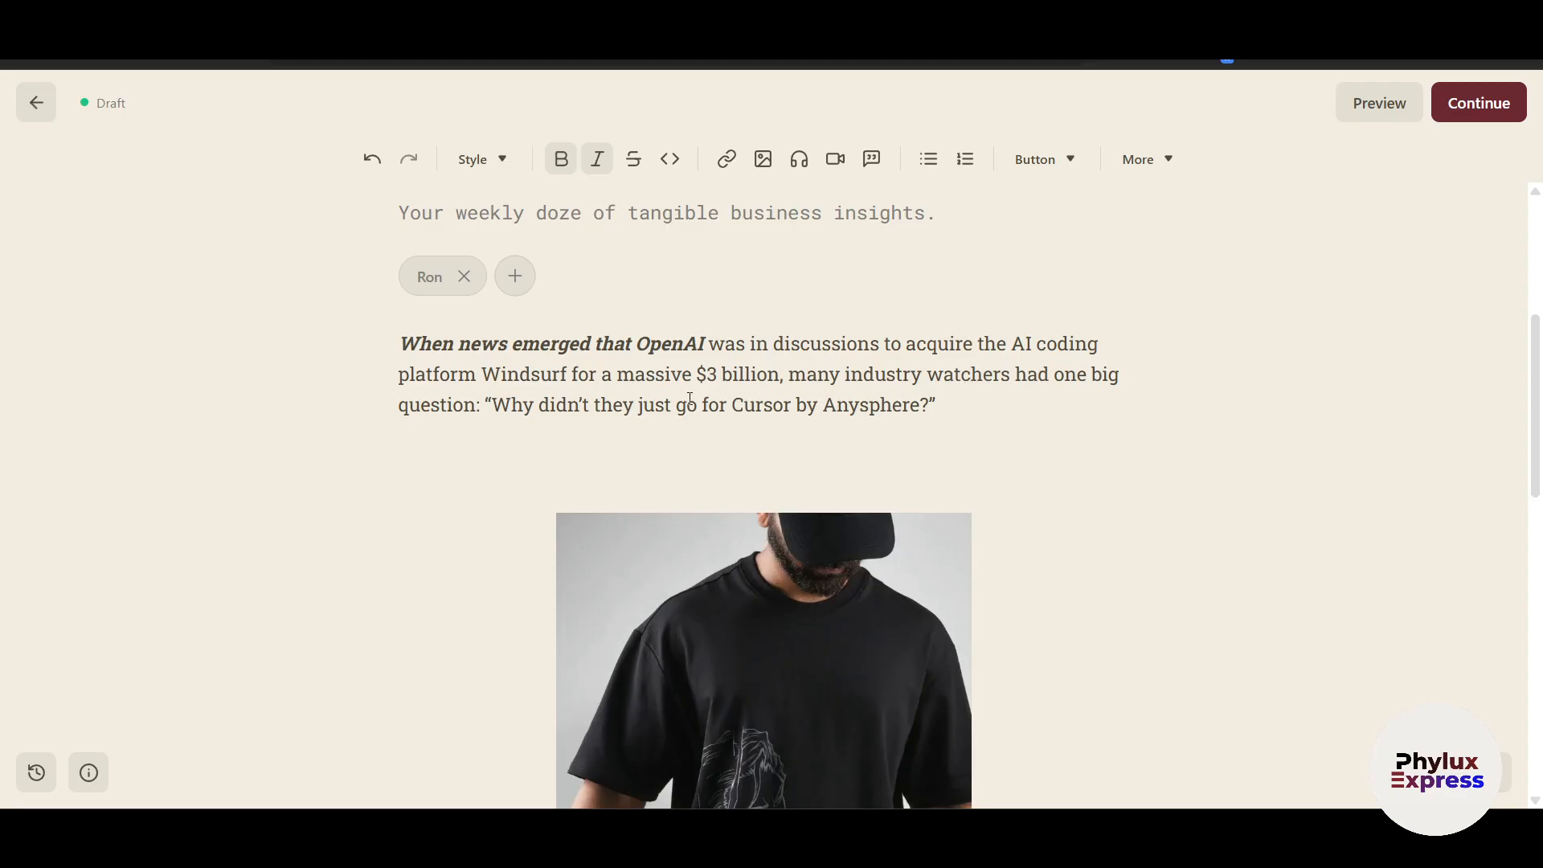
left_click_drag(485, 375, 568, 370)
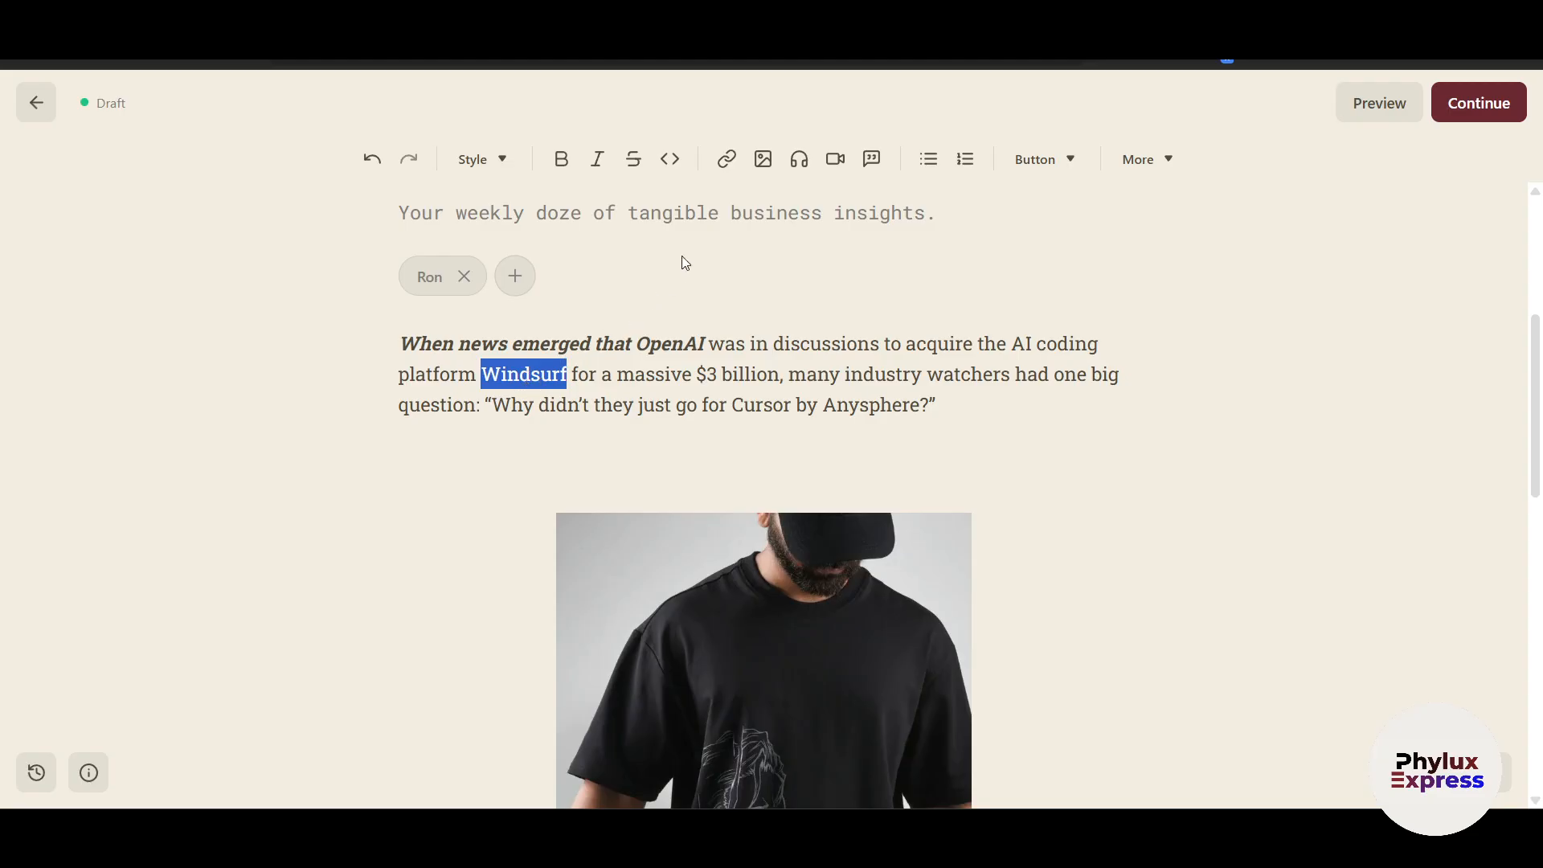
left_click(726, 159)
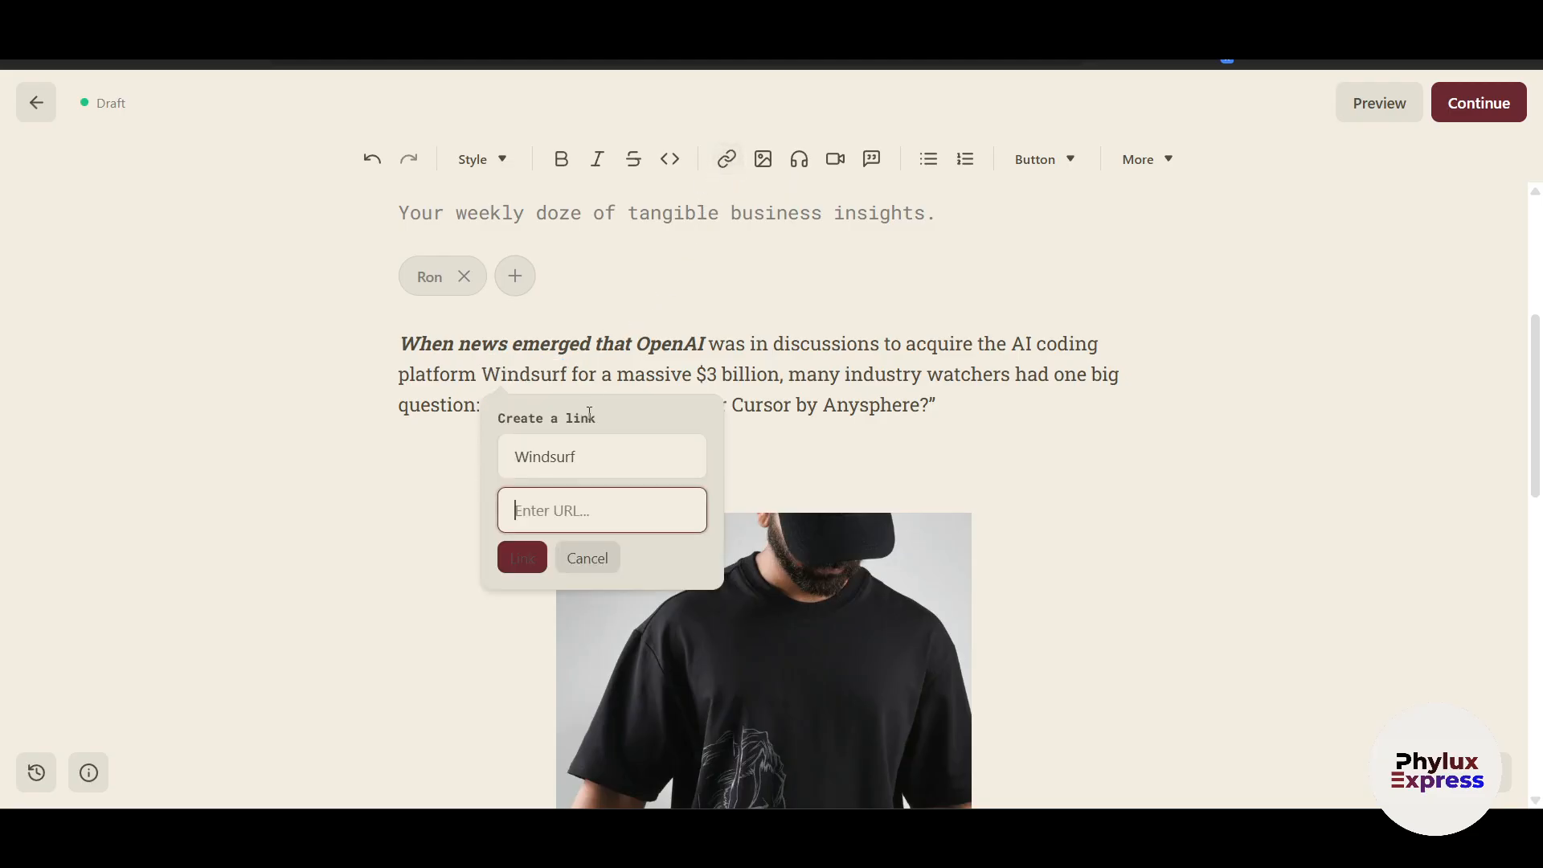
Search the web for "windsurf" in a new browser tab to find the address for the link
key("ctrl+t")
type("winds")
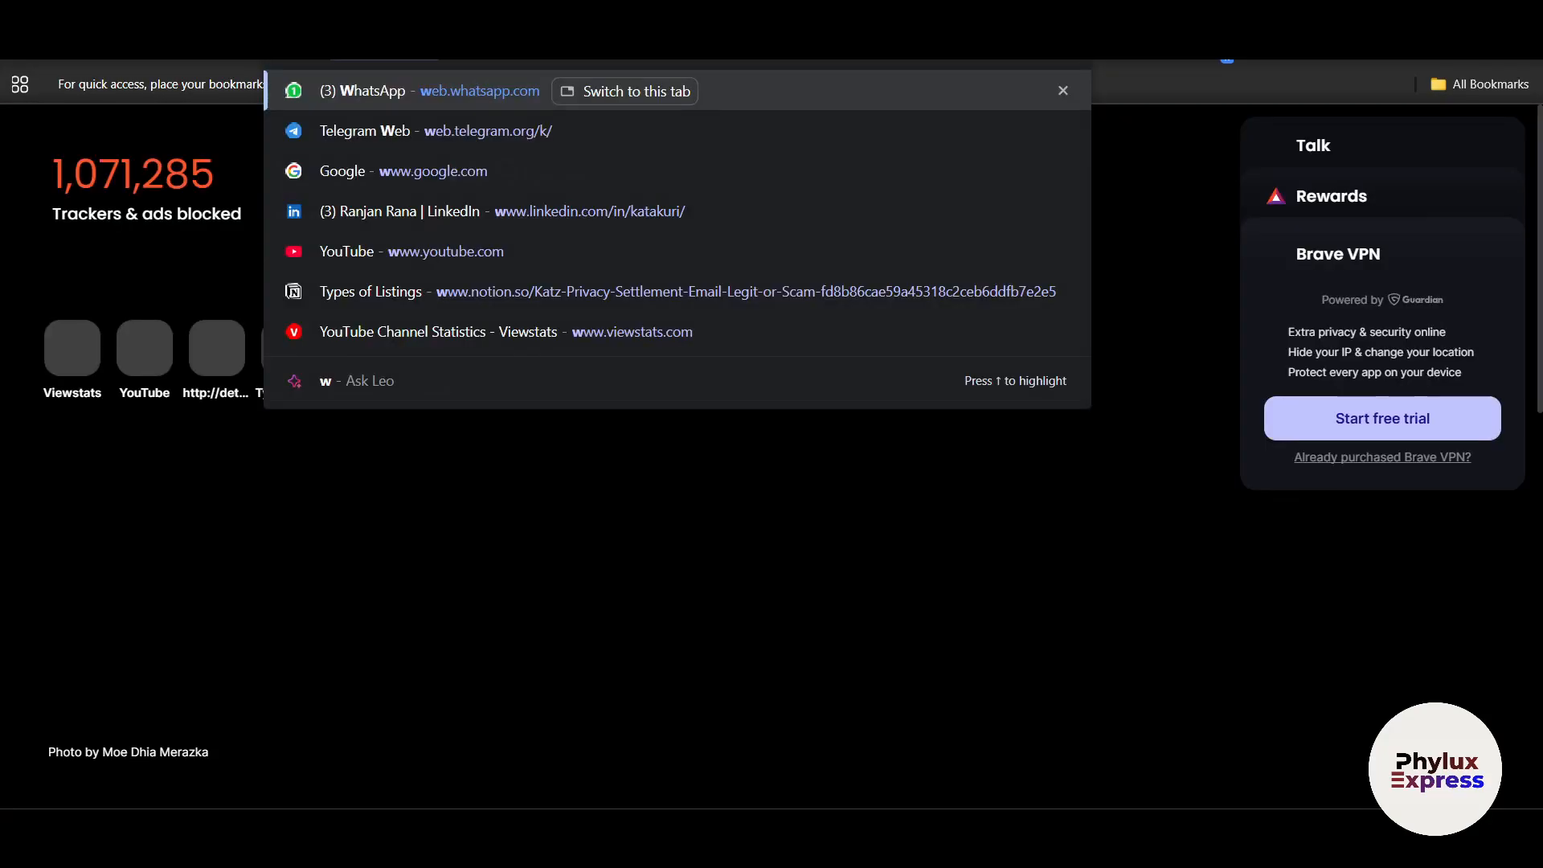
type("urf")
key("Return")
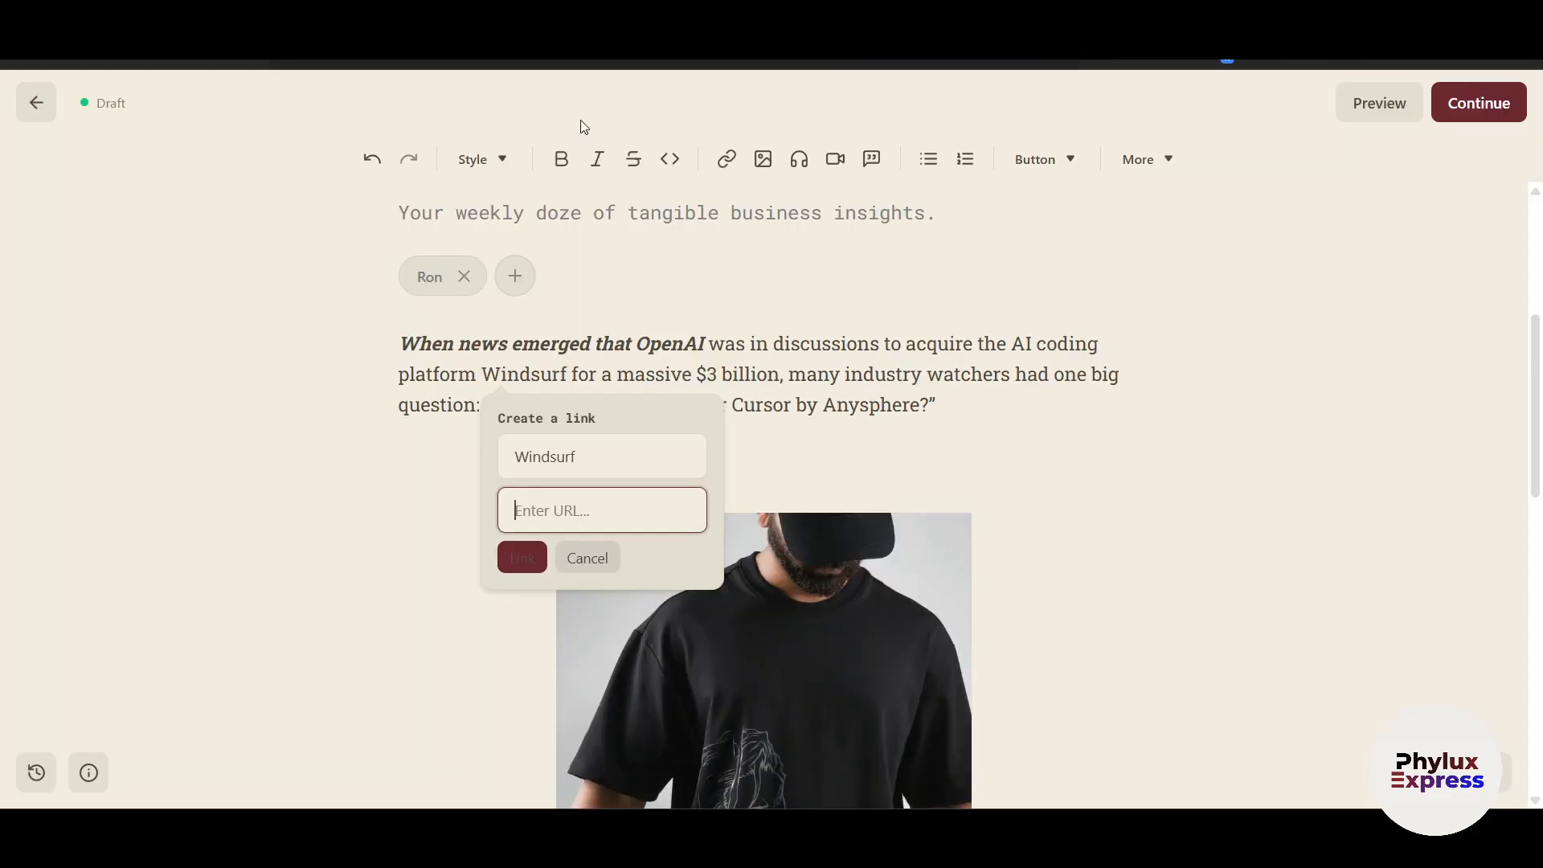
type("https://windsurf.com/editor")
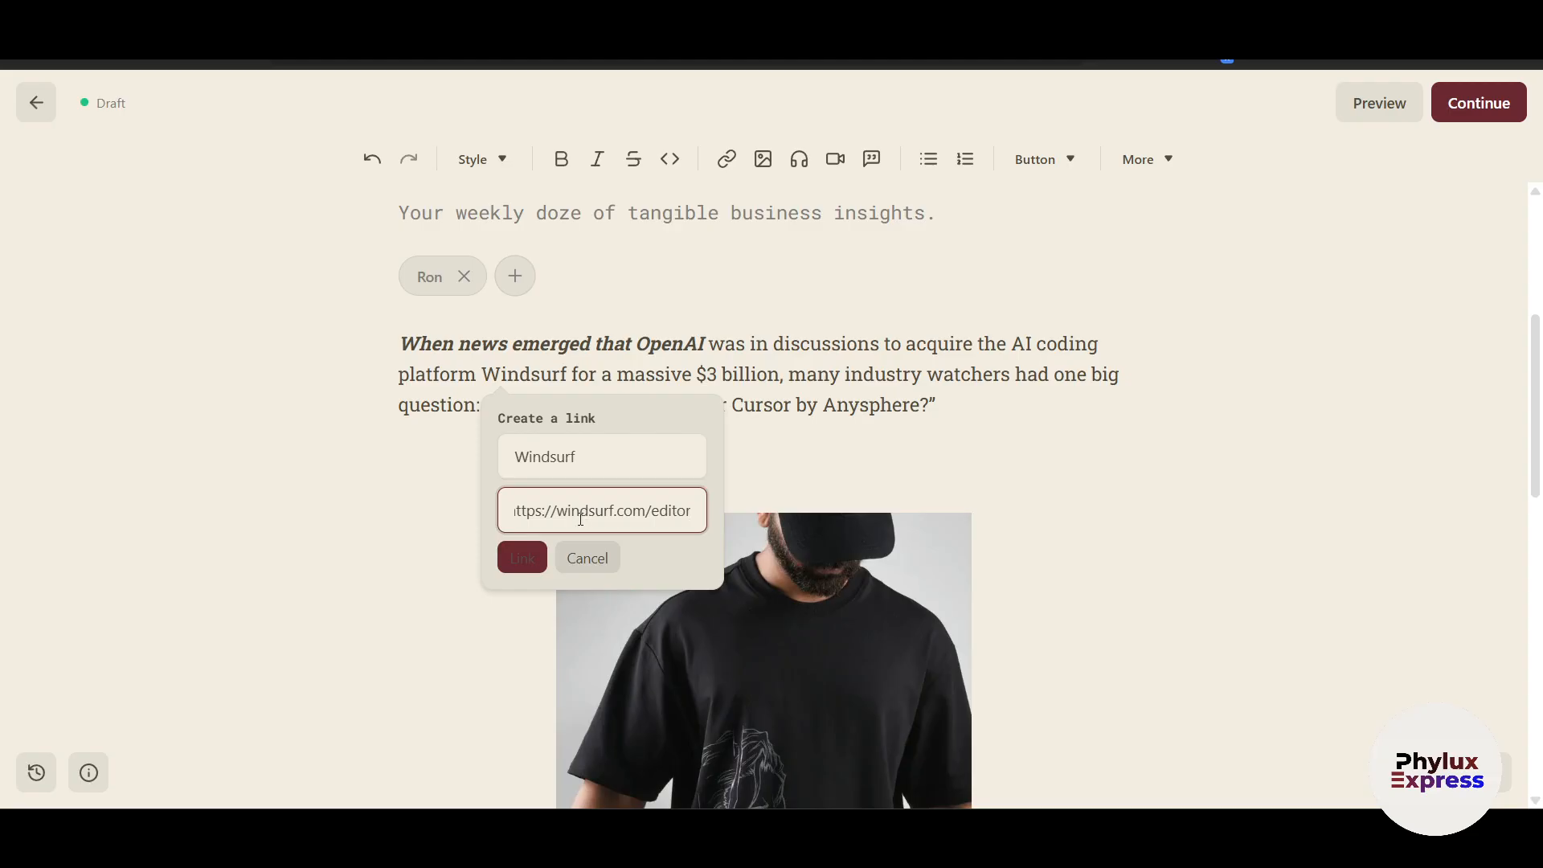
left_click(523, 556)
left_click(230, 468)
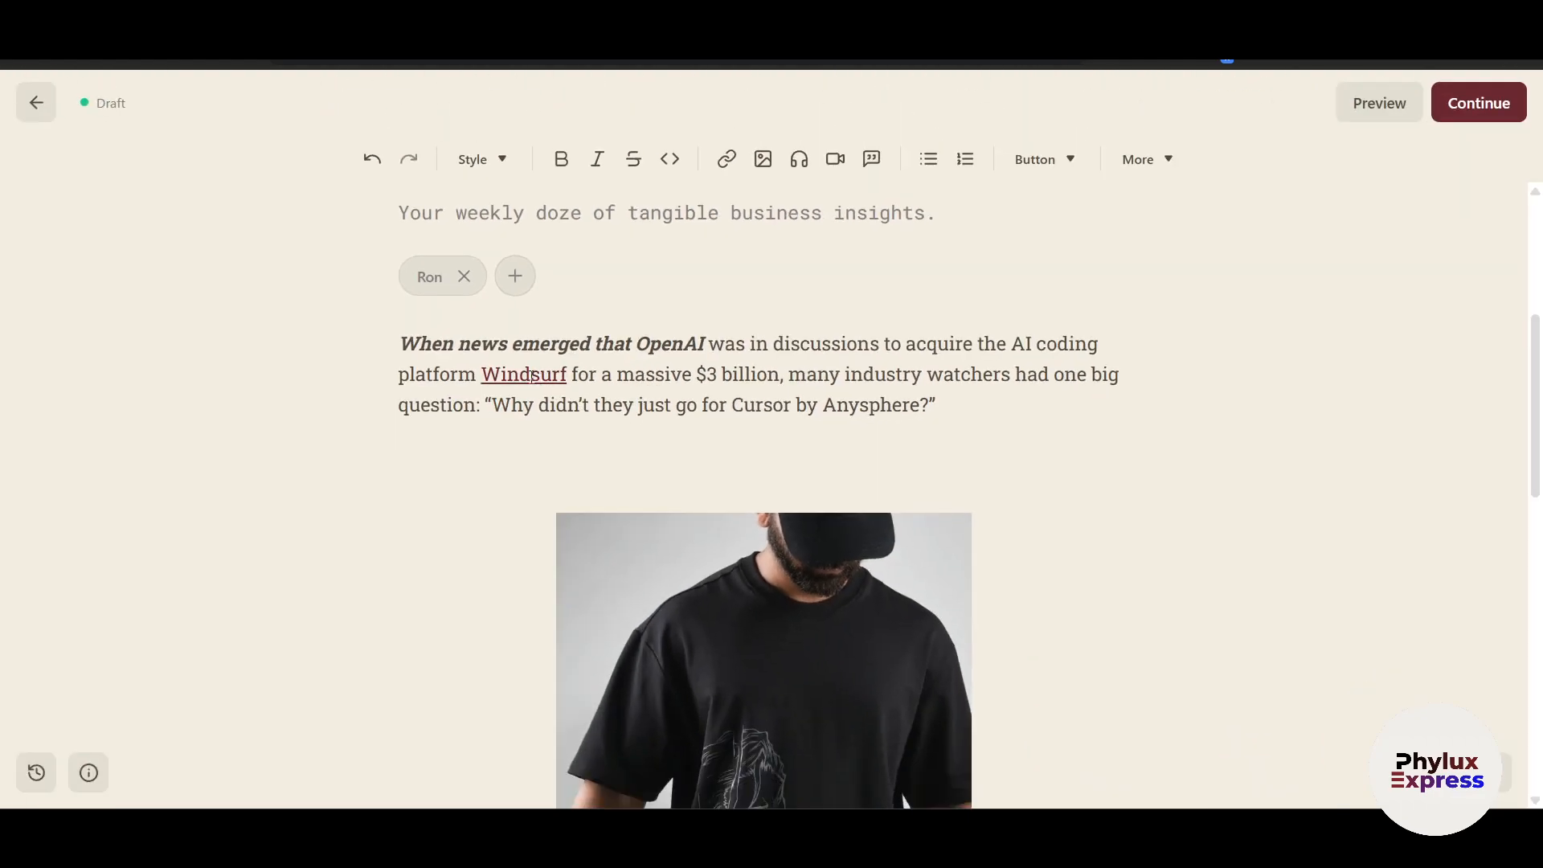
left_click(534, 376)
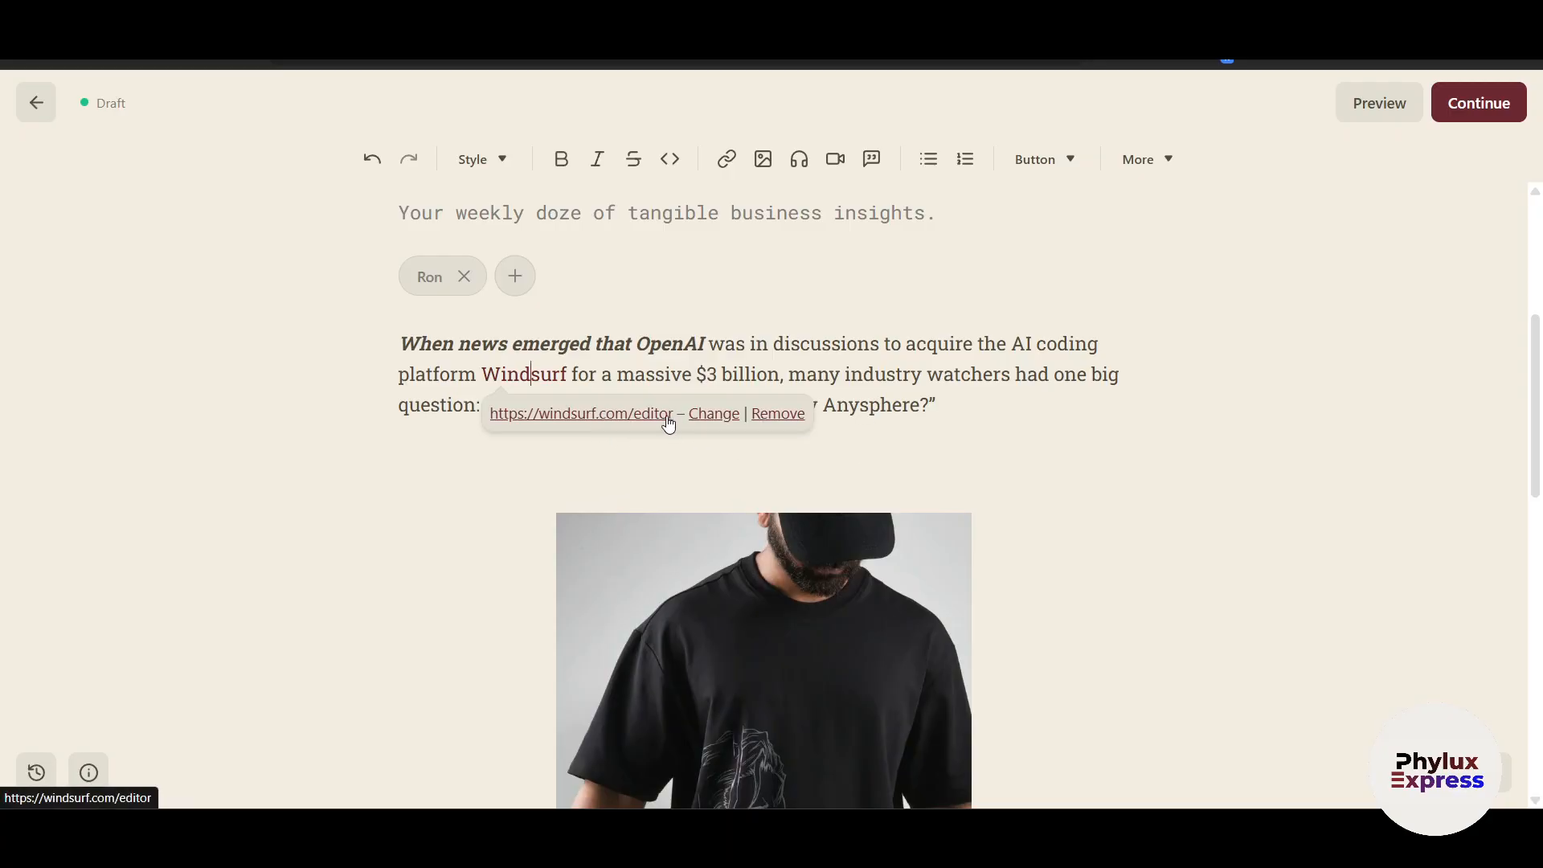
left_click(643, 414)
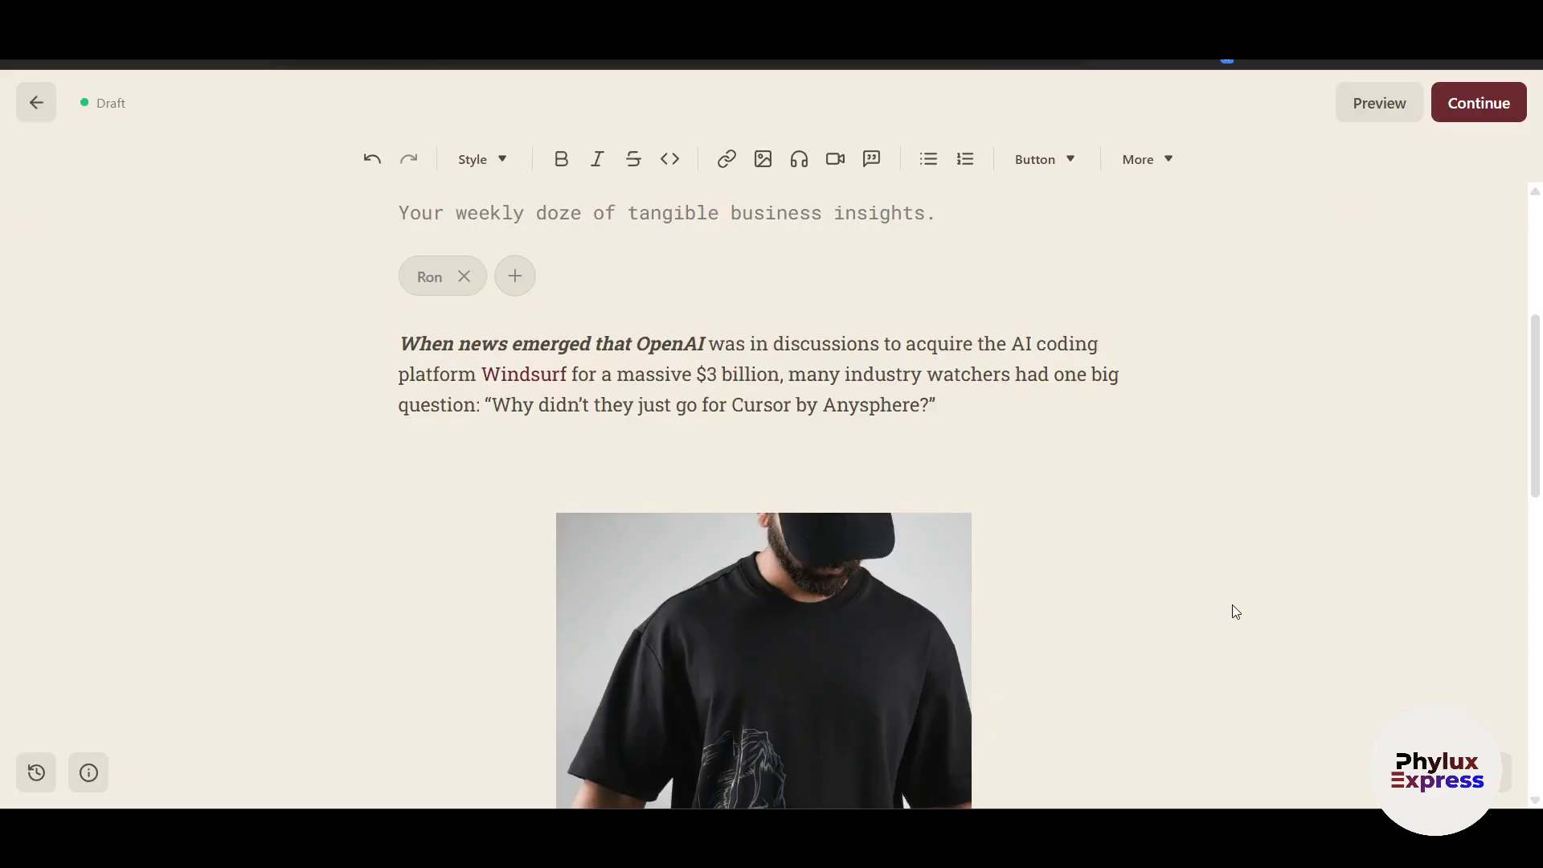
Embed the audio from the file "gemini ai video" below the opening paragraph of the post
scroll(882, 280, "up", 1)
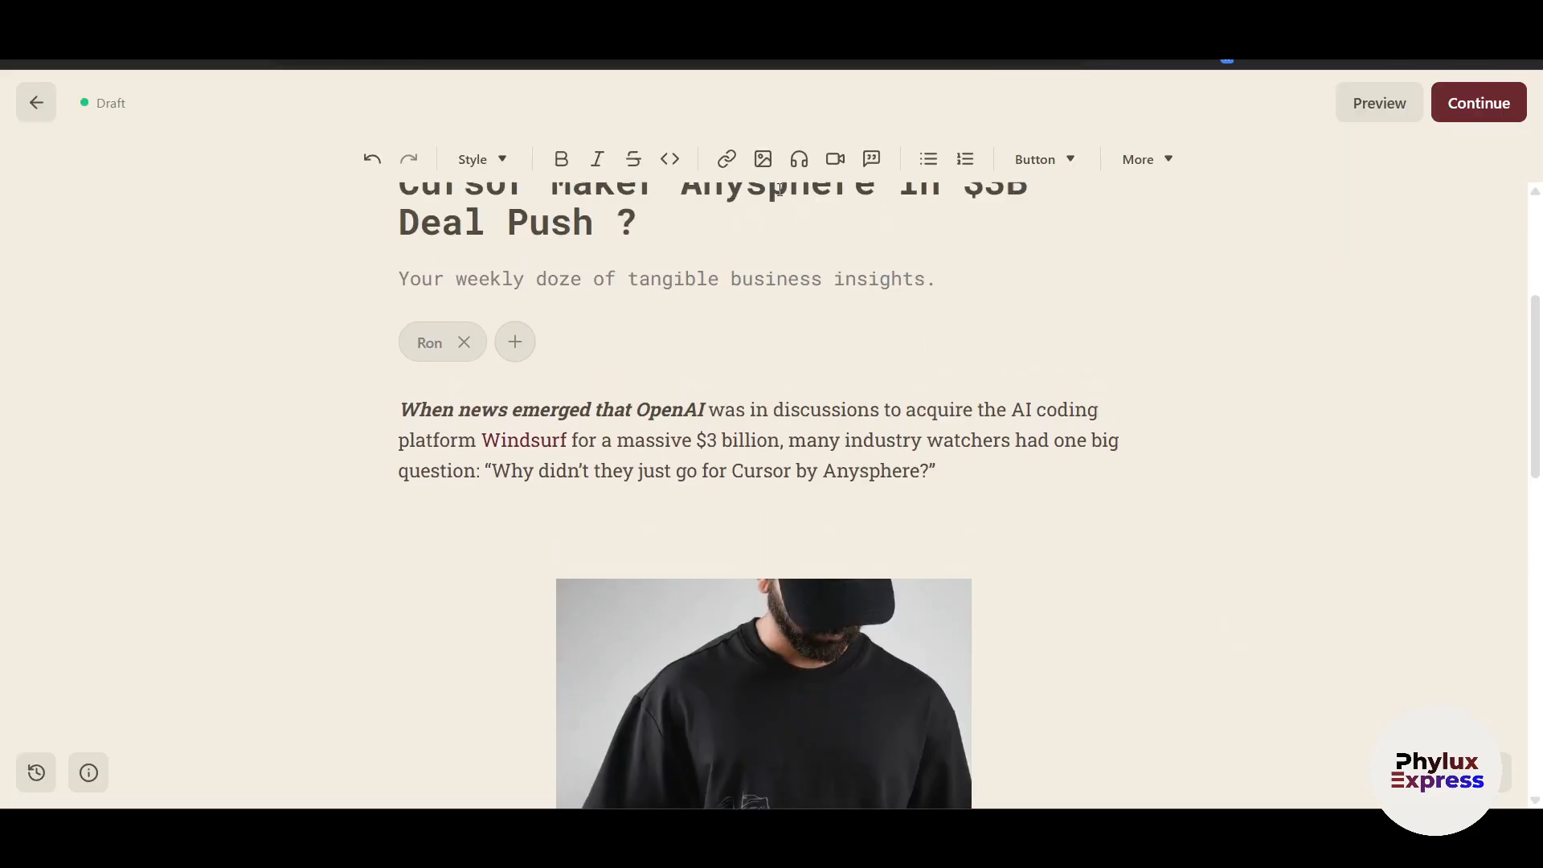
scroll(485, 541, "up", 1)
scroll(442, 539, "down", 1)
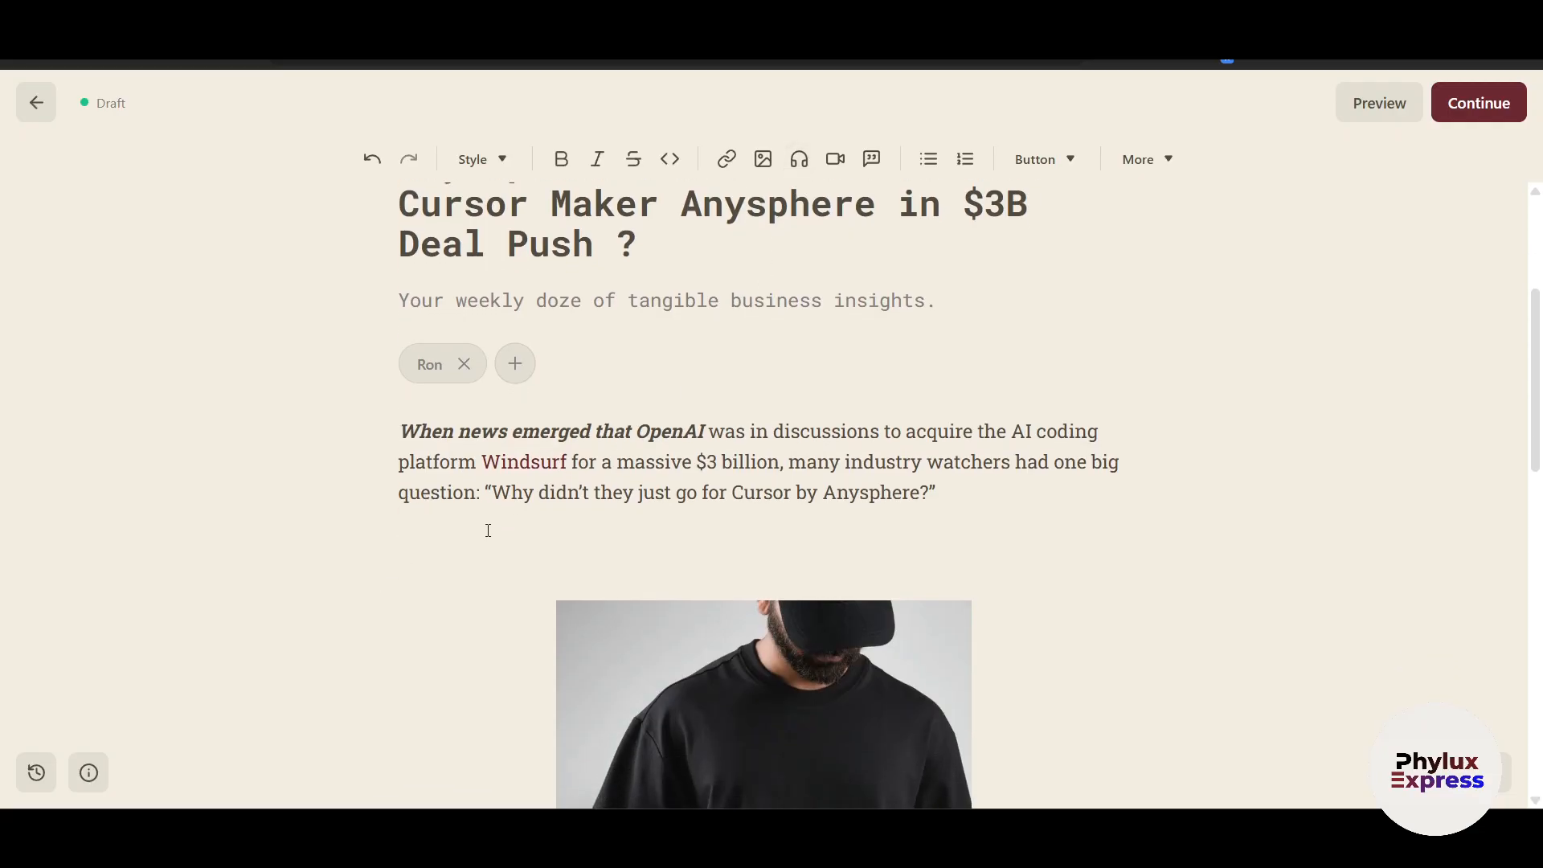
left_click(799, 159)
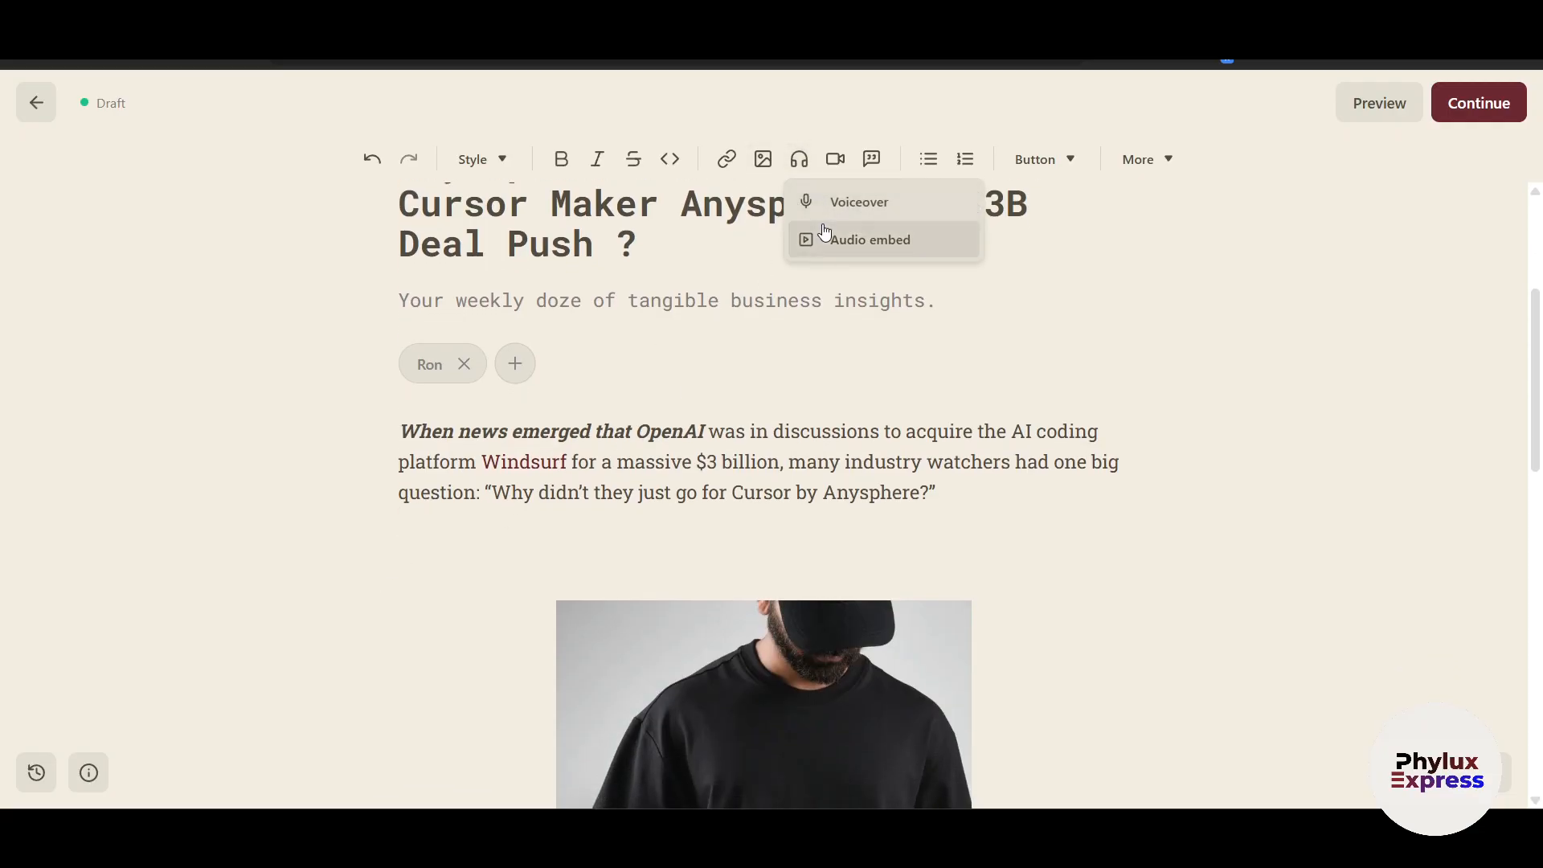
left_click(908, 241)
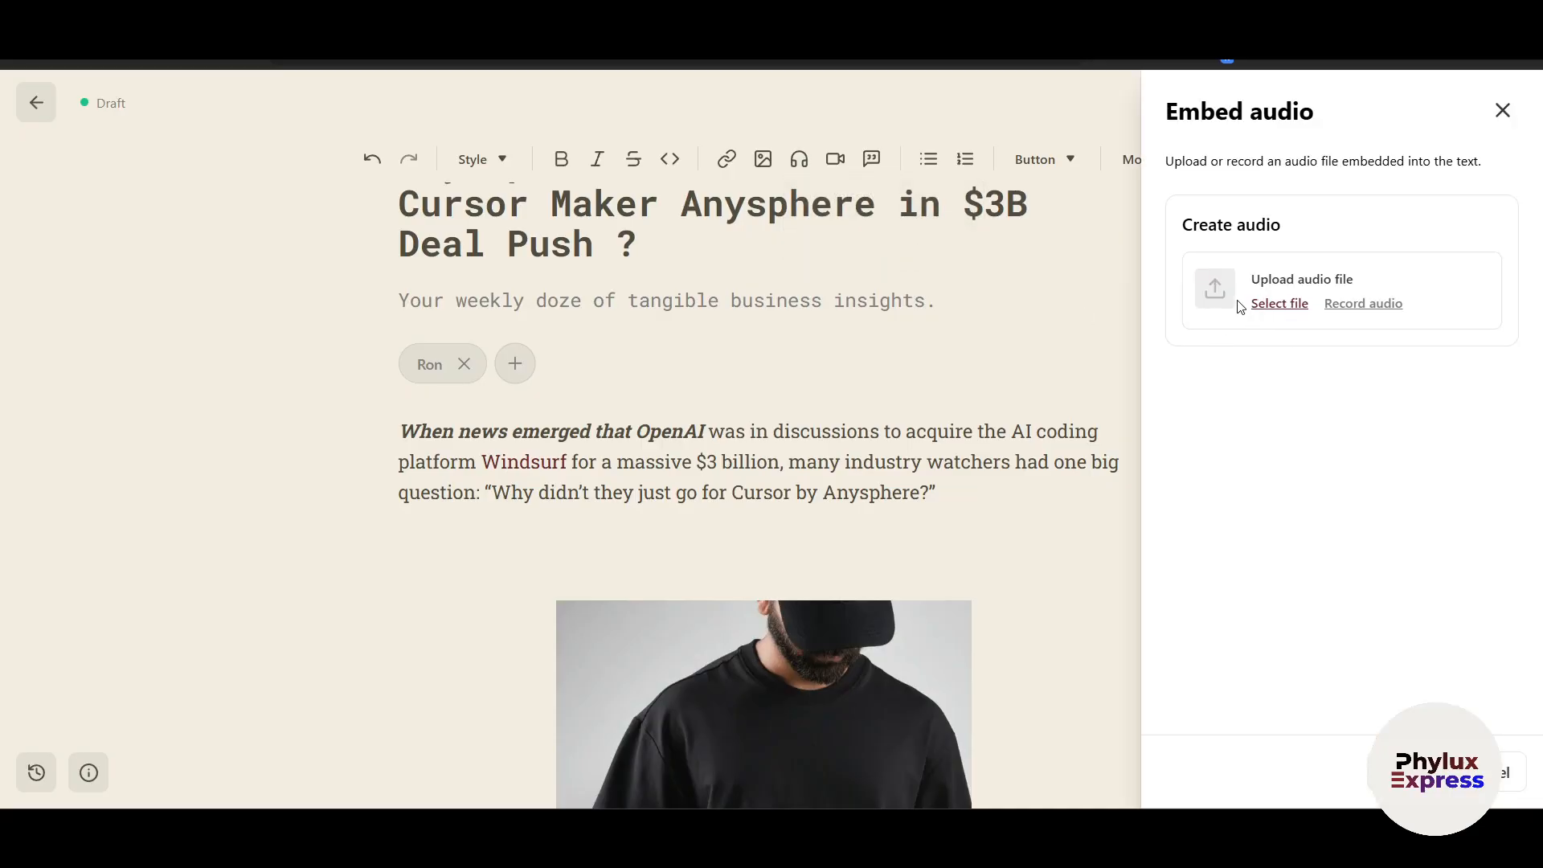
left_click(1280, 303)
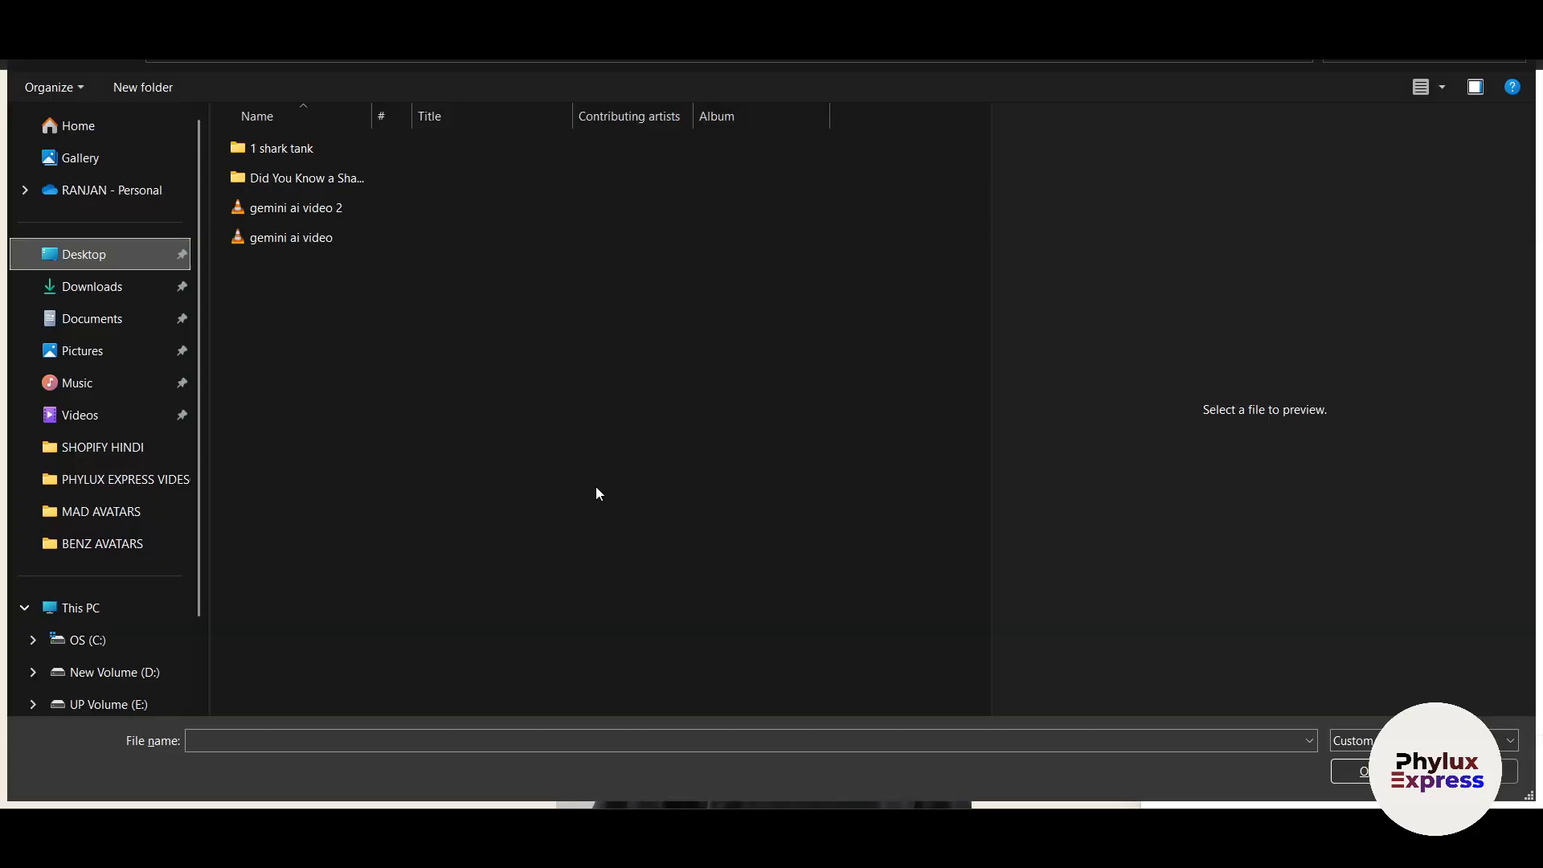
left_click(291, 237)
key("Return")
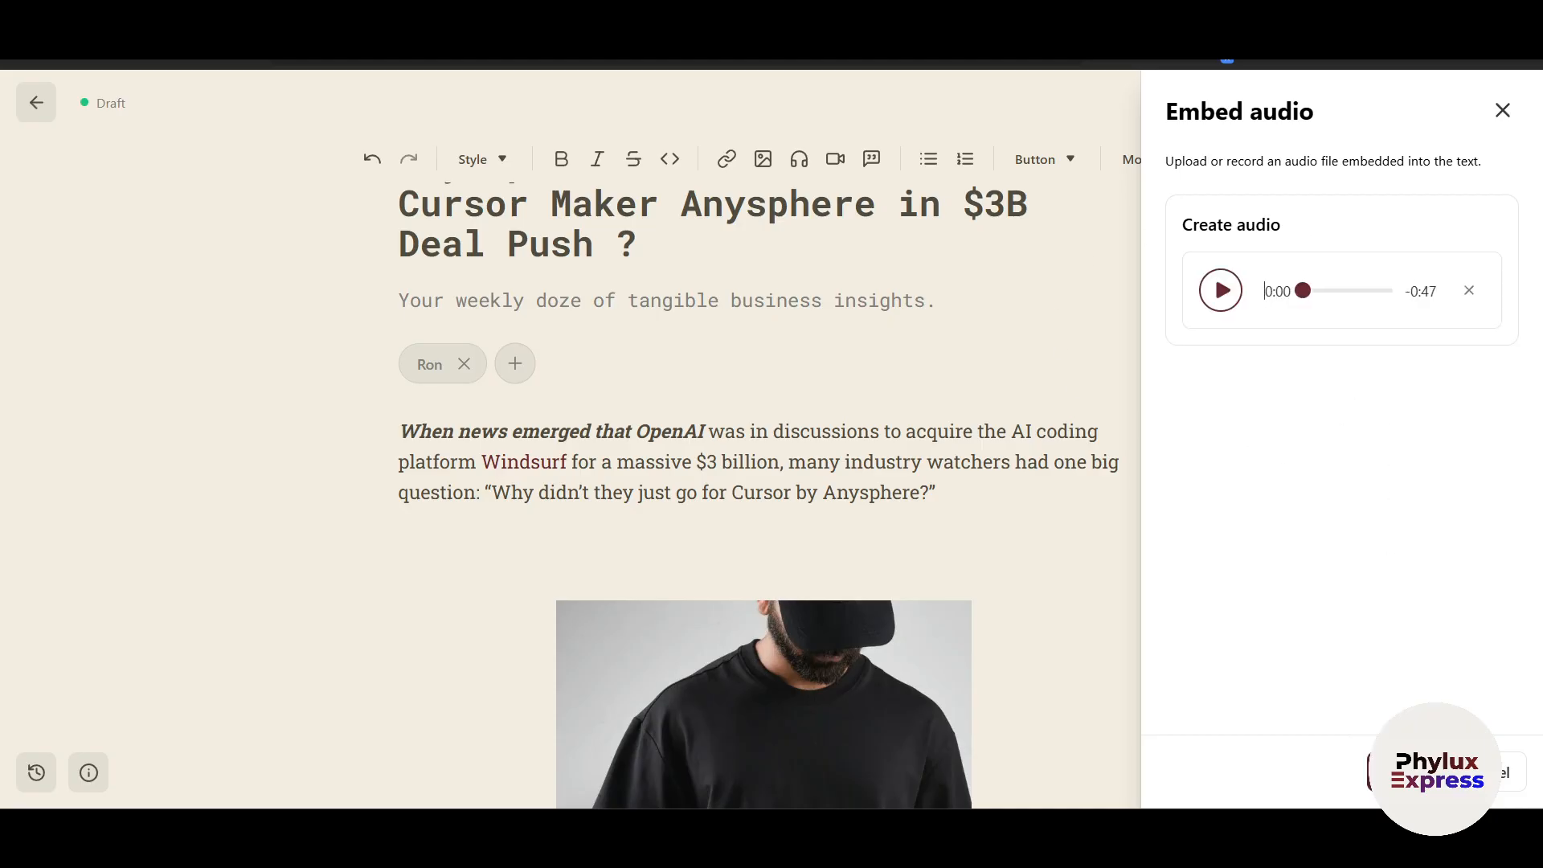
left_click(1406, 772)
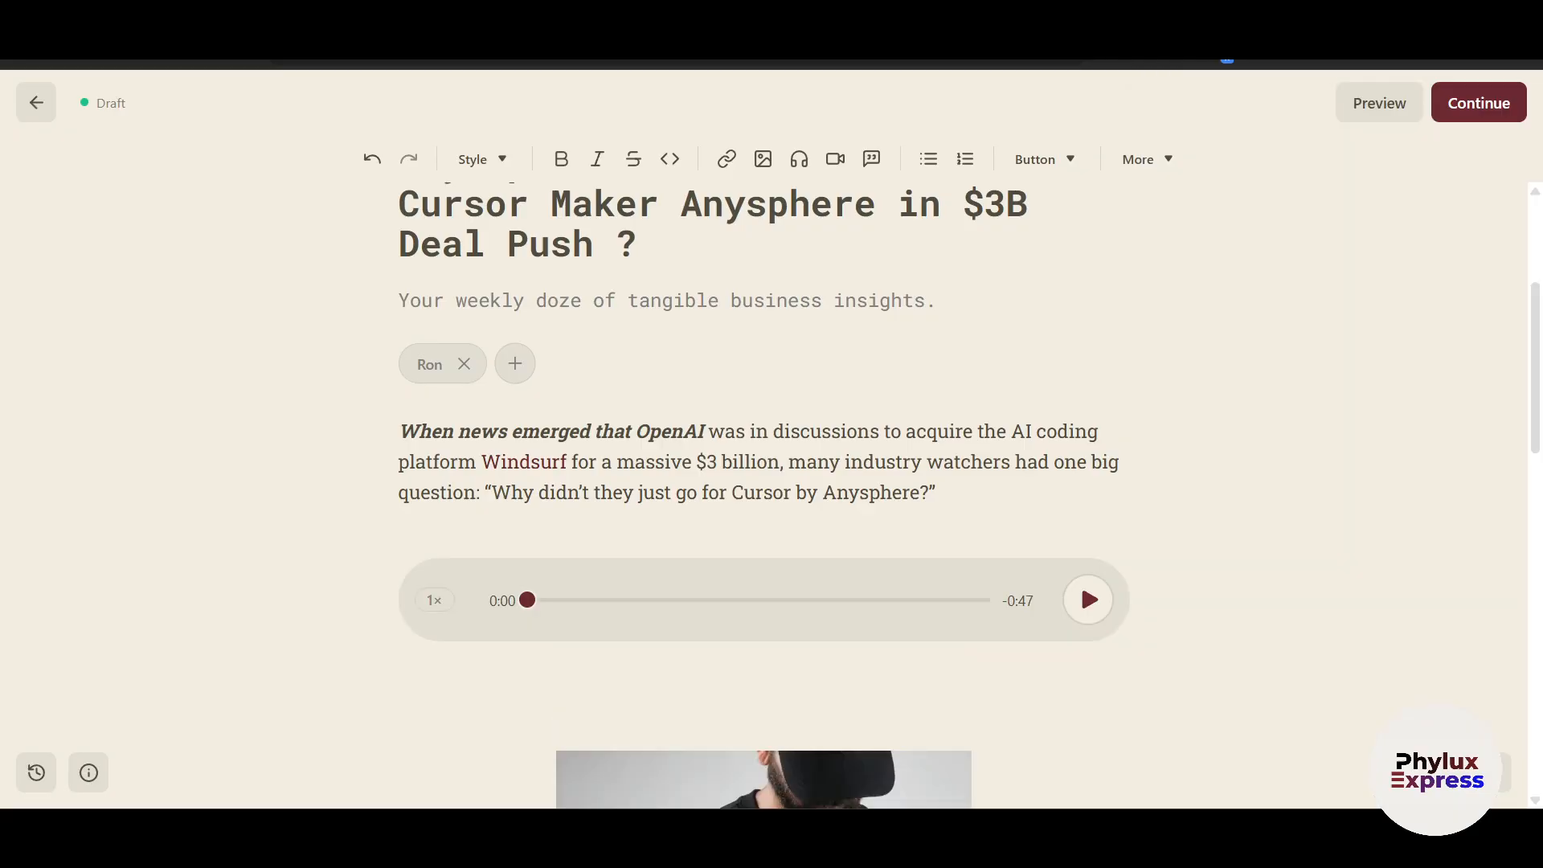
Move the embedded audio player below the T-shirt image
scroll(702, 581, "down", 1)
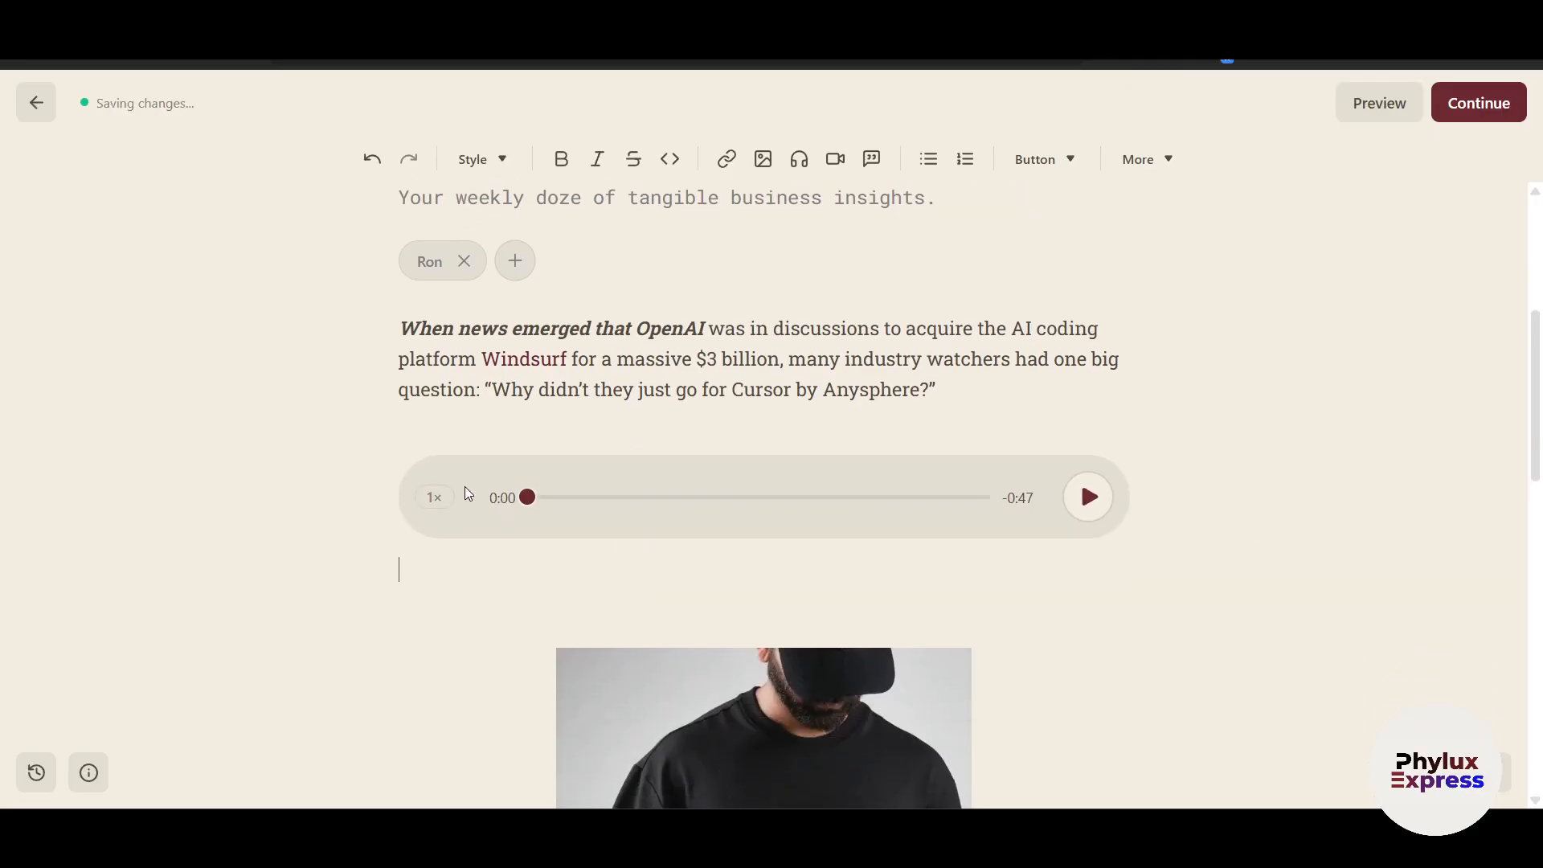
scroll(1084, 511, "down", 4)
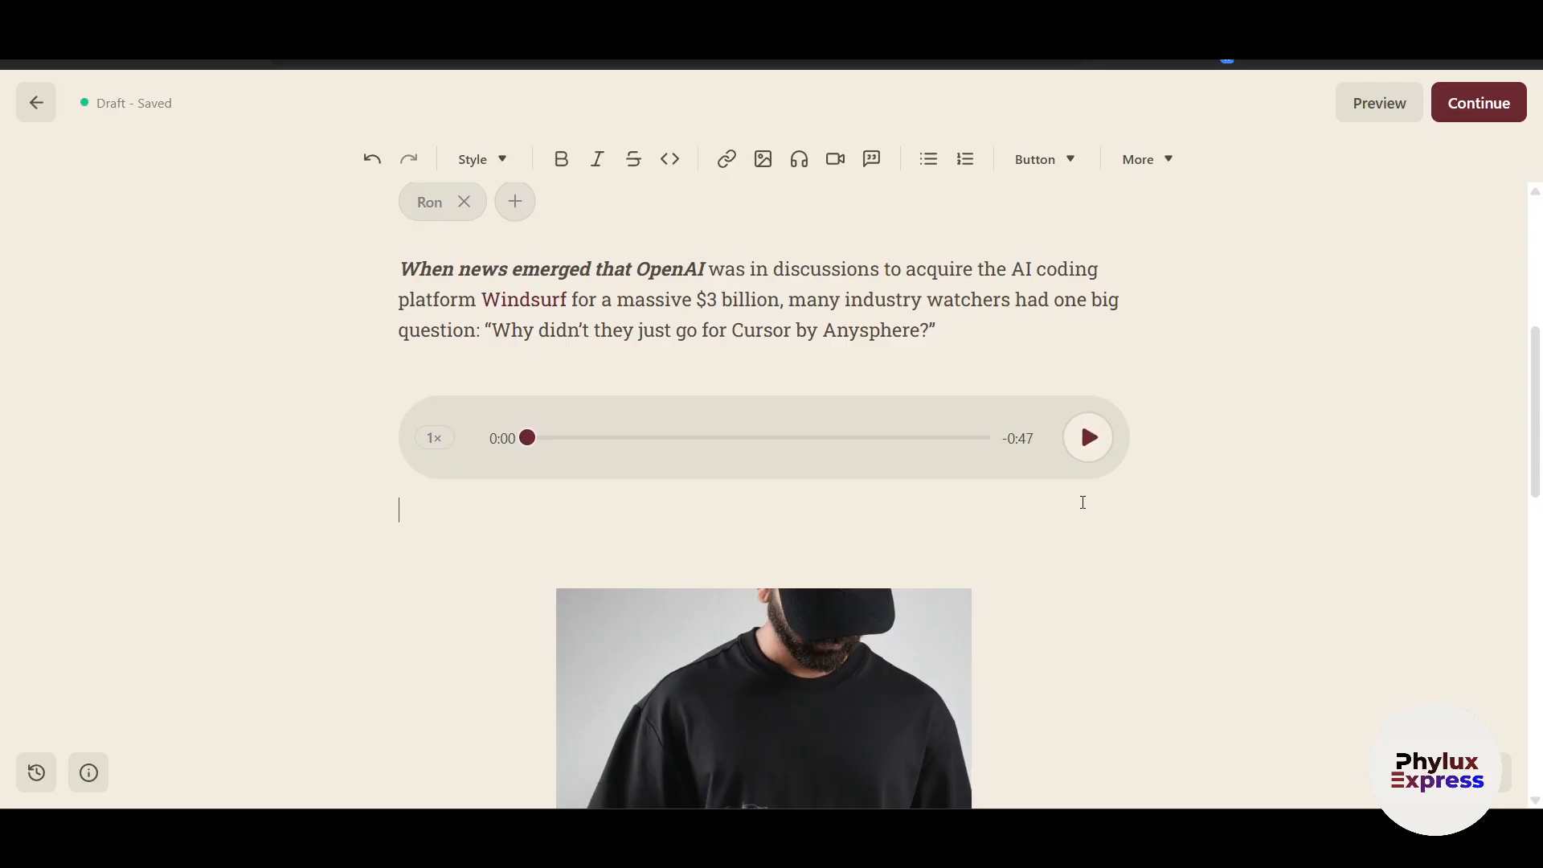
scroll(755, 410, "up", 3)
left_click_drag(758, 410, 875, 514)
Look at the upload and record options for embedding a video, and close them without adding one
scroll(887, 519, "up", 5)
scroll(889, 524, "up", 5)
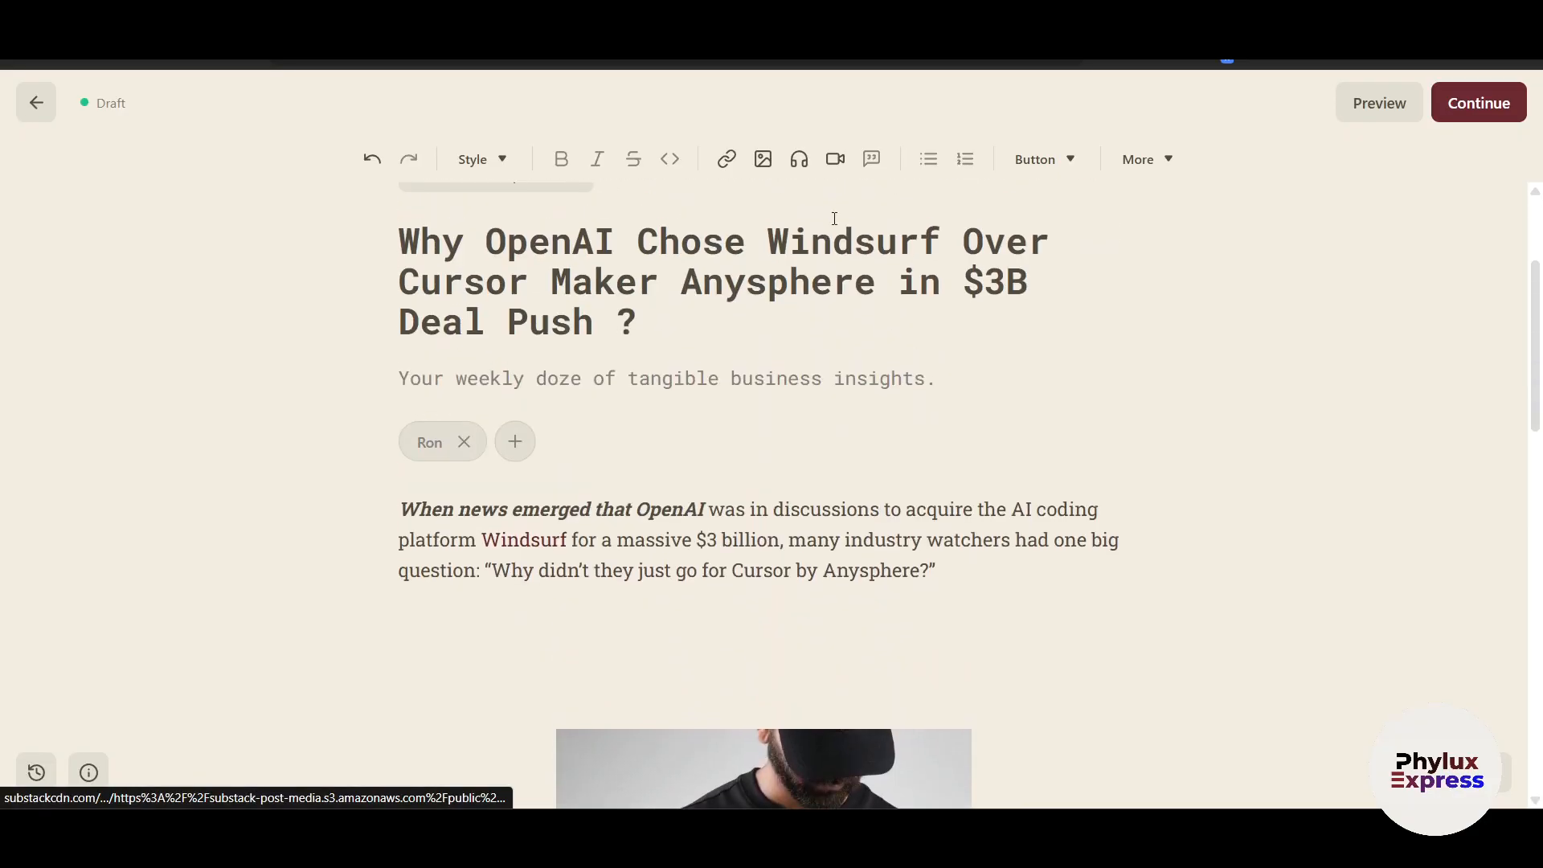
left_click(835, 158)
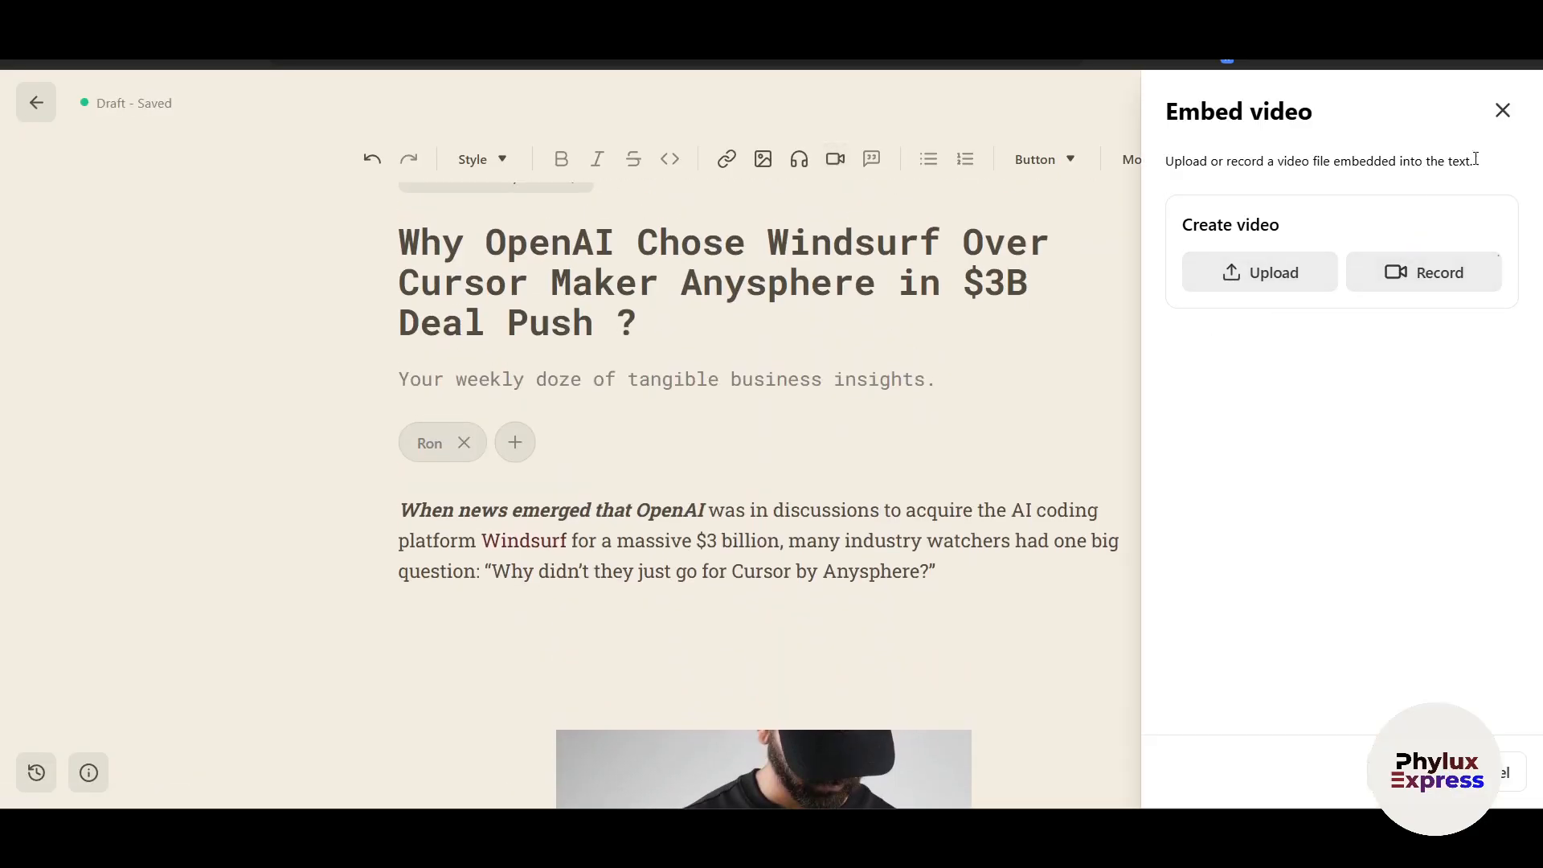
left_click(1502, 110)
Insert a Subscribe button after the last paragraph of the post
scroll(1045, 187, "down", 3)
scroll(1049, 192, "down", 10)
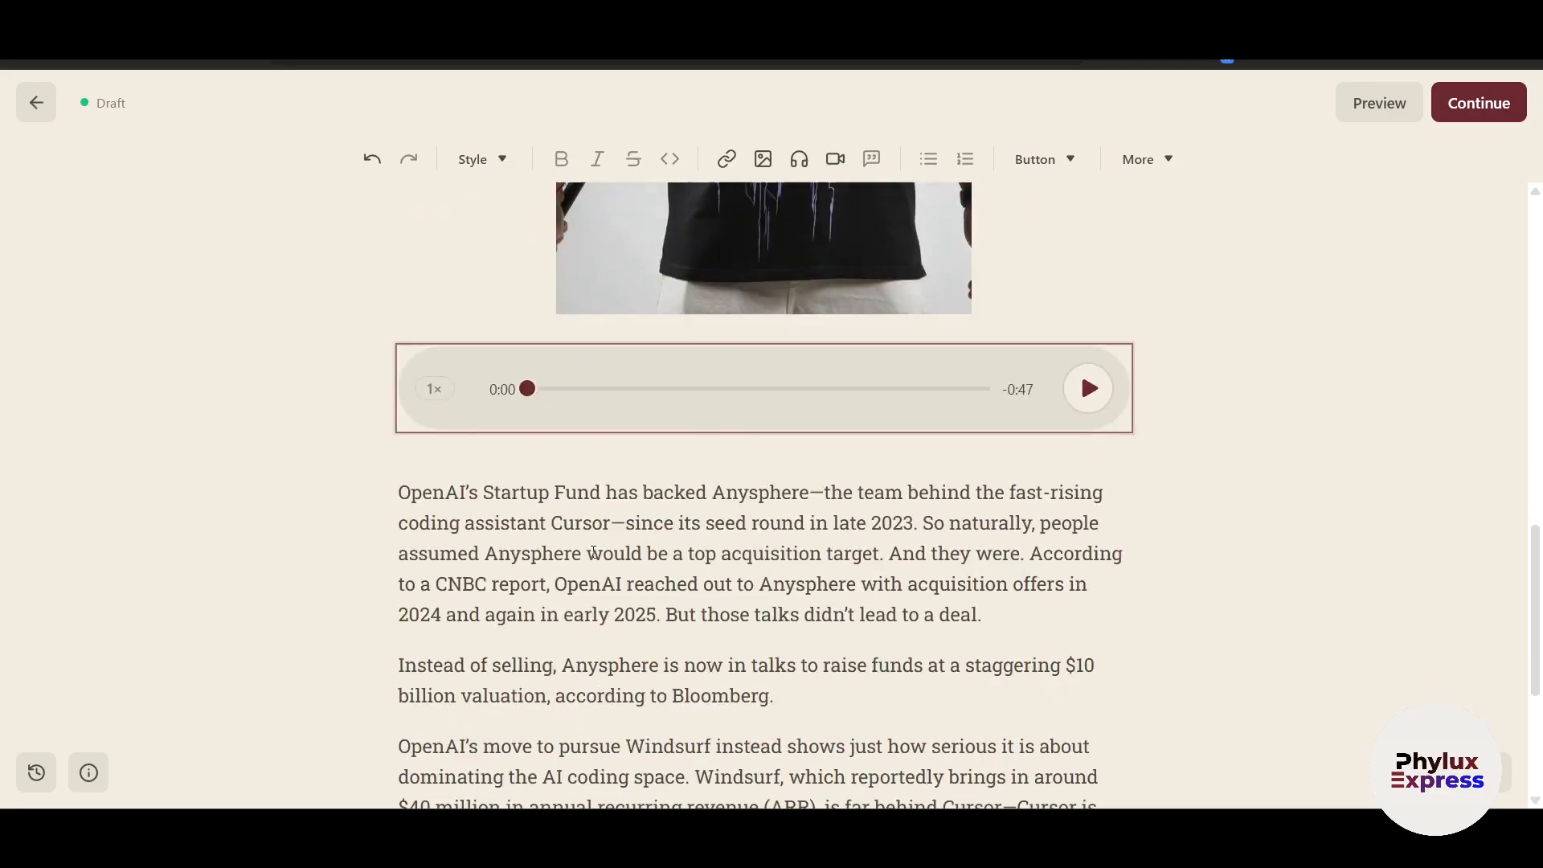
left_click(406, 574)
left_click(1059, 159)
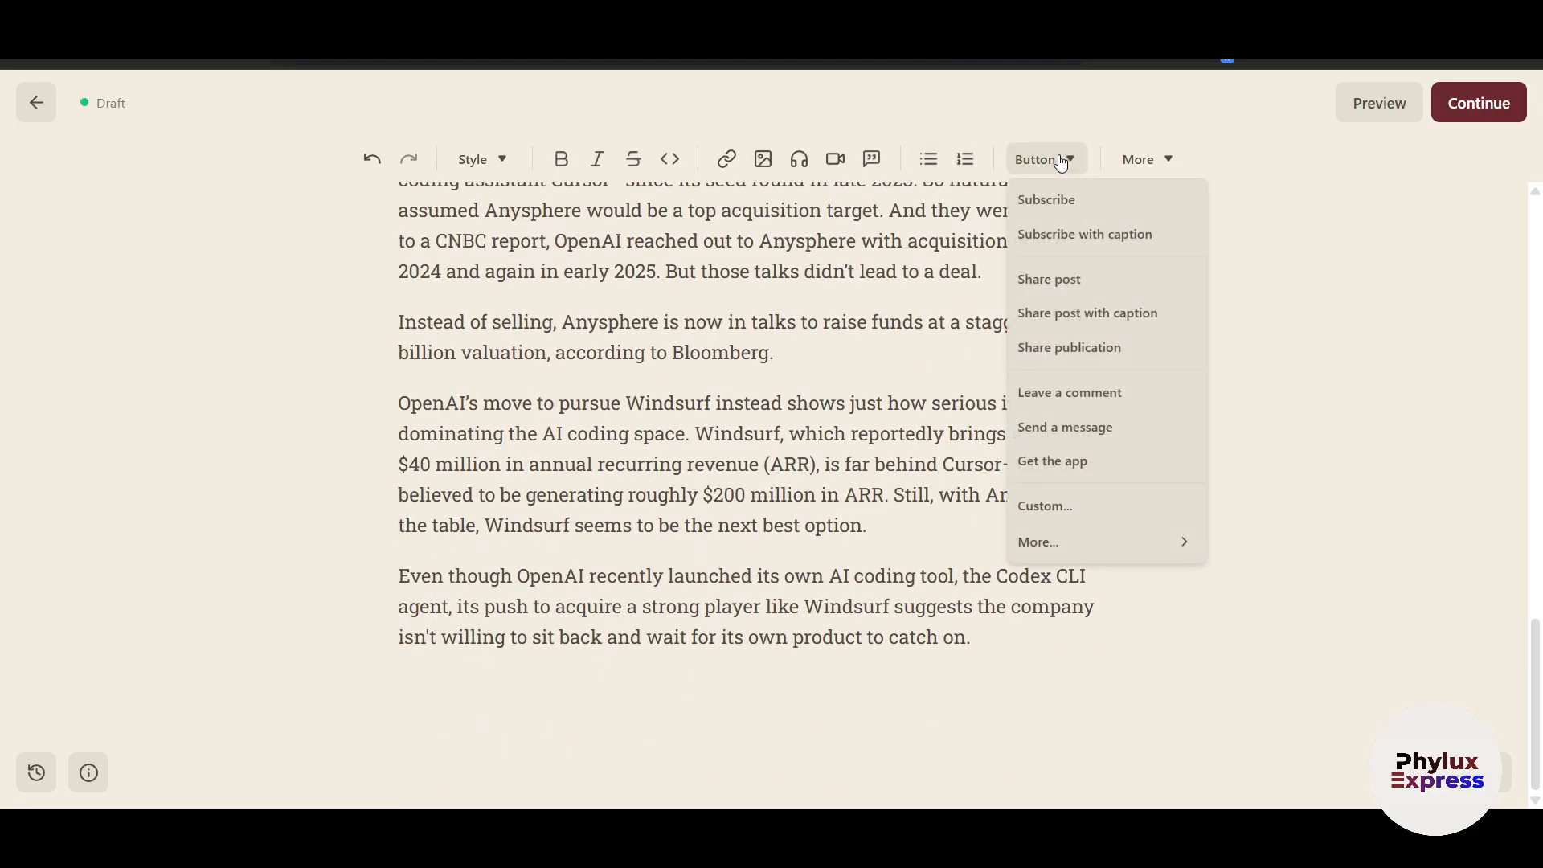
left_click(1340, 448)
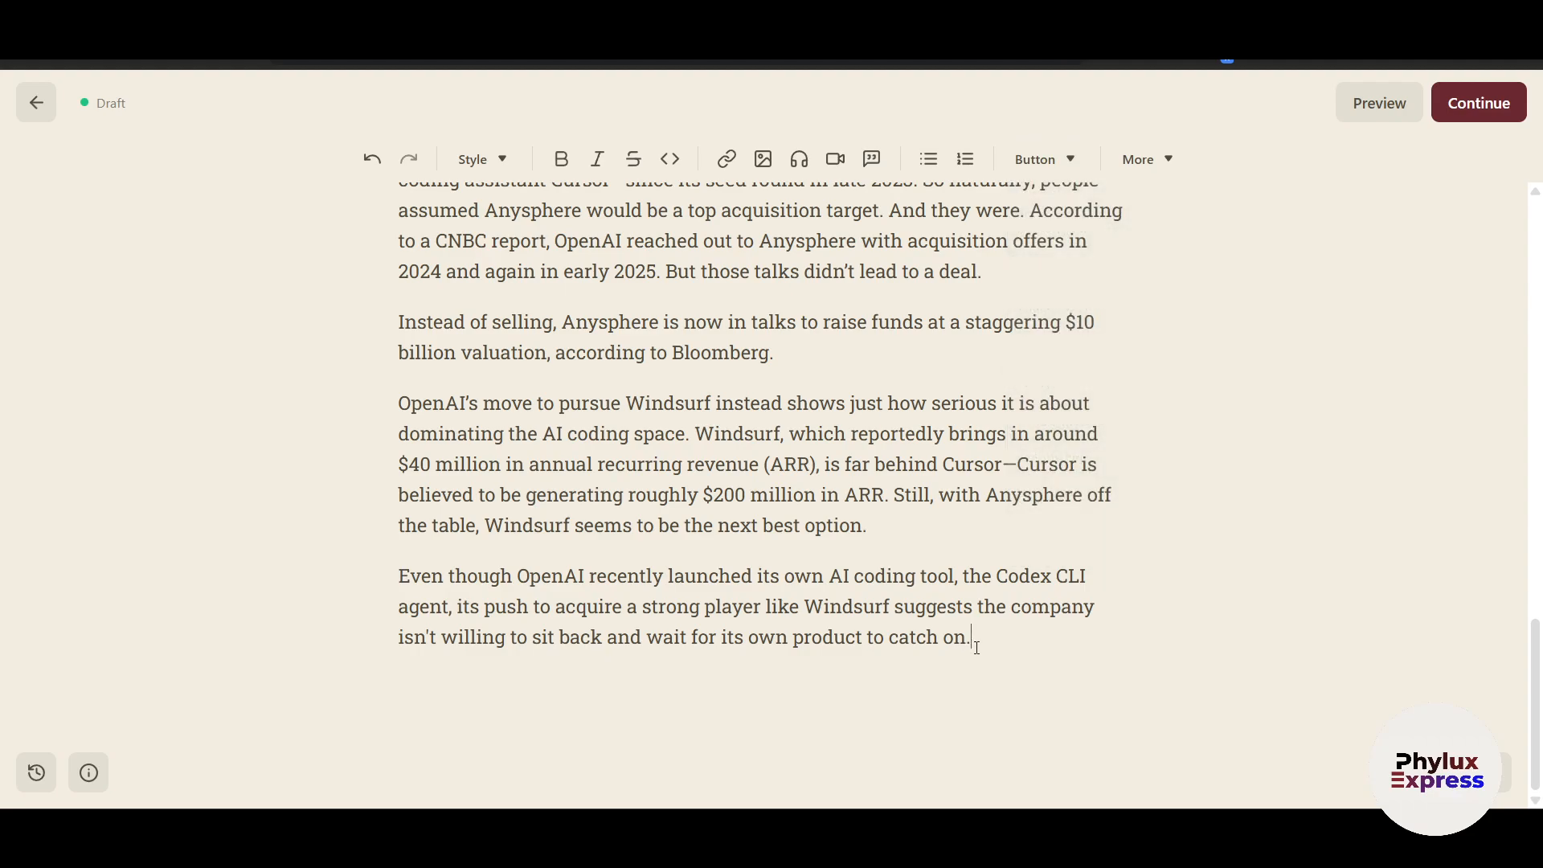
left_click(1036, 158)
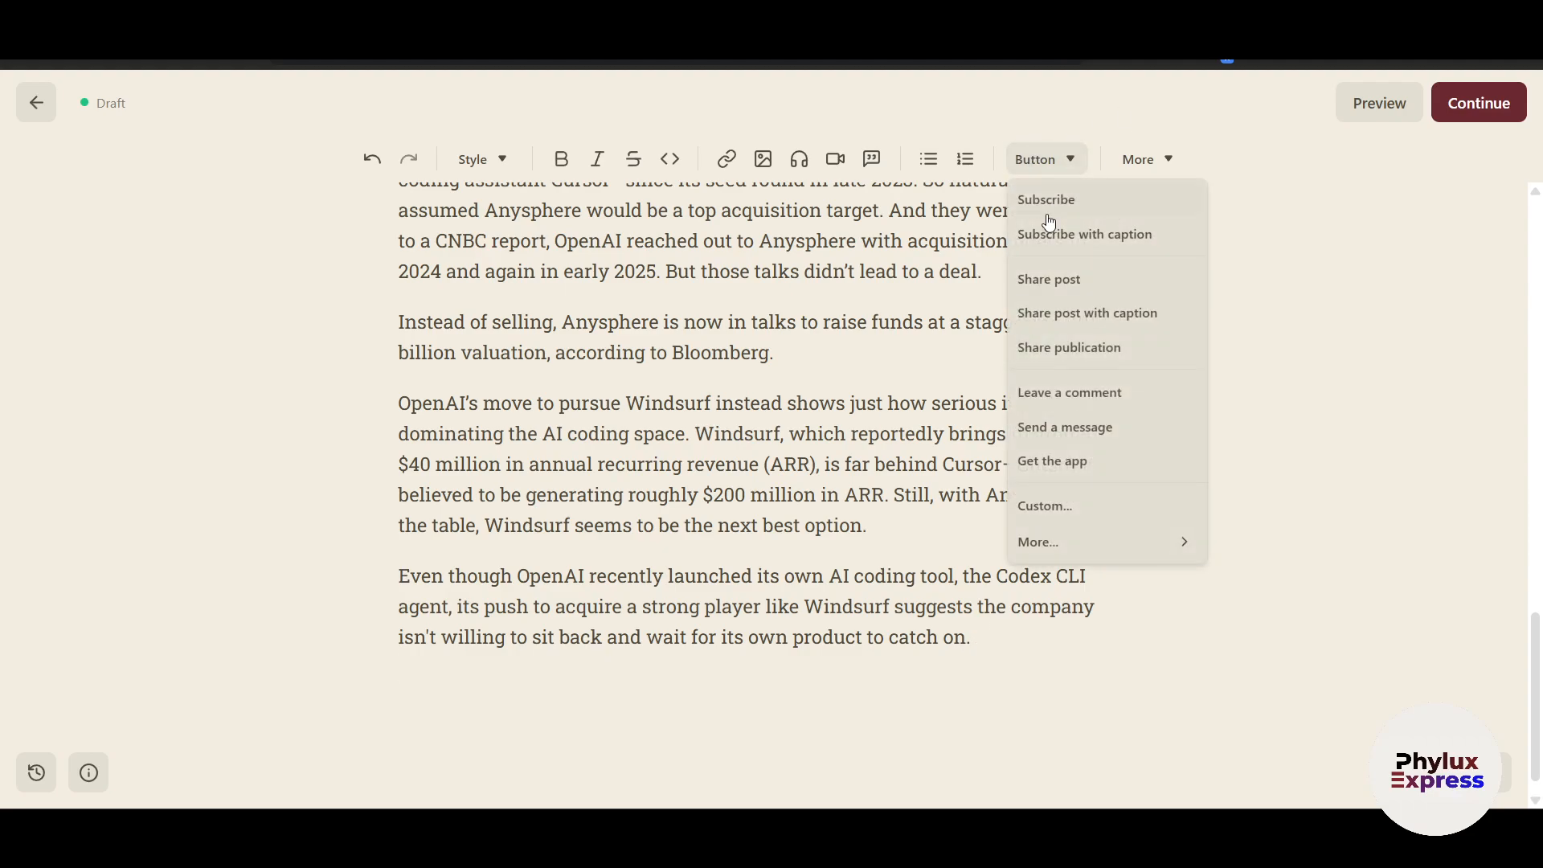
left_click(1071, 202)
scroll(761, 712, "down", 1)
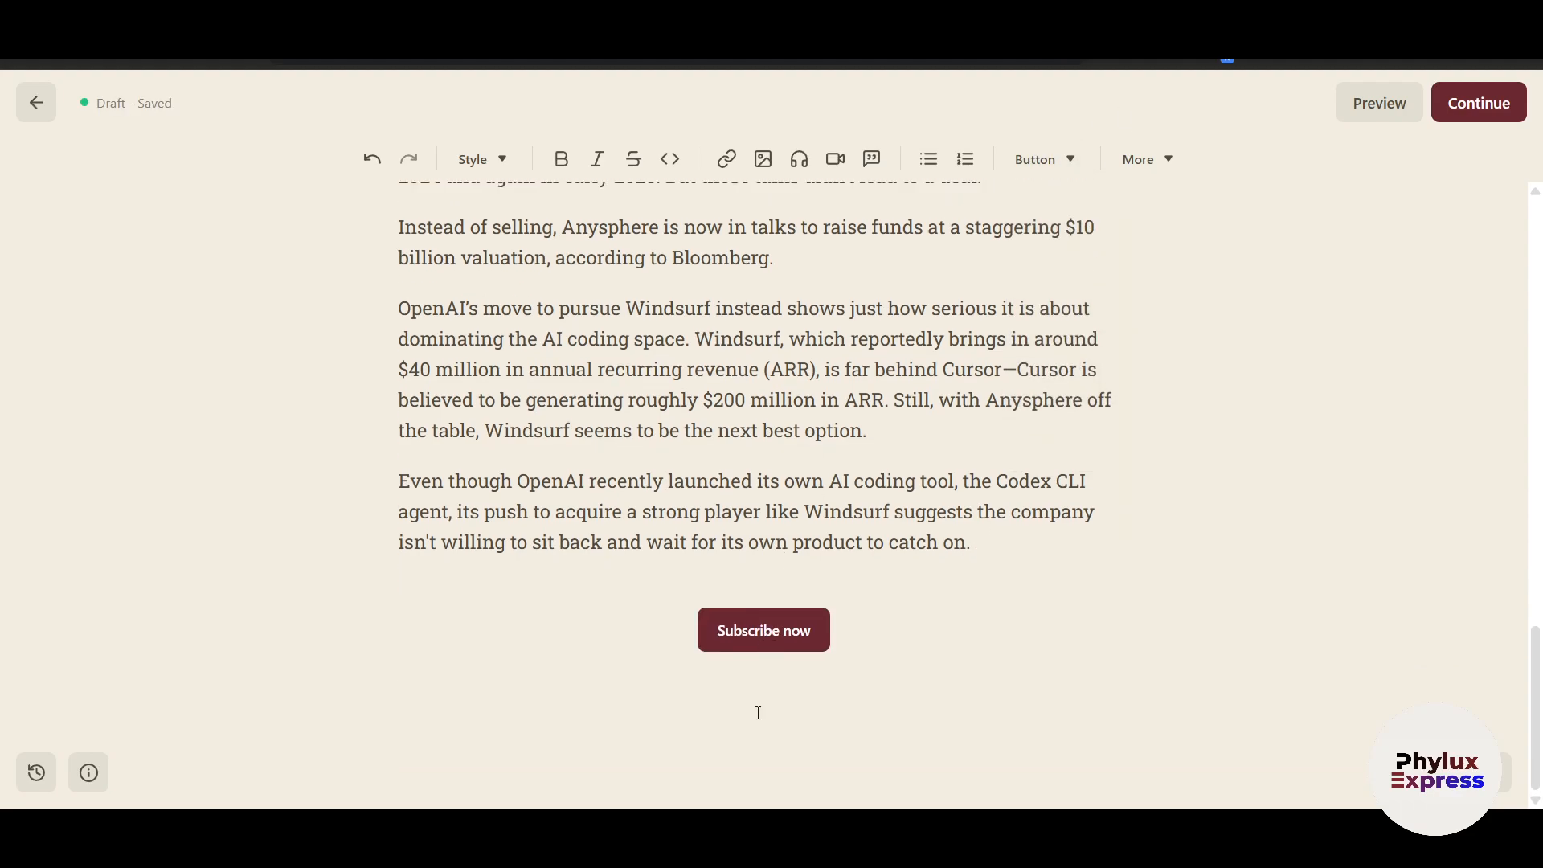
Insert a Subscribe with caption block between the opening paragraph and the T-shirt image
scroll(968, 355, "up", 15)
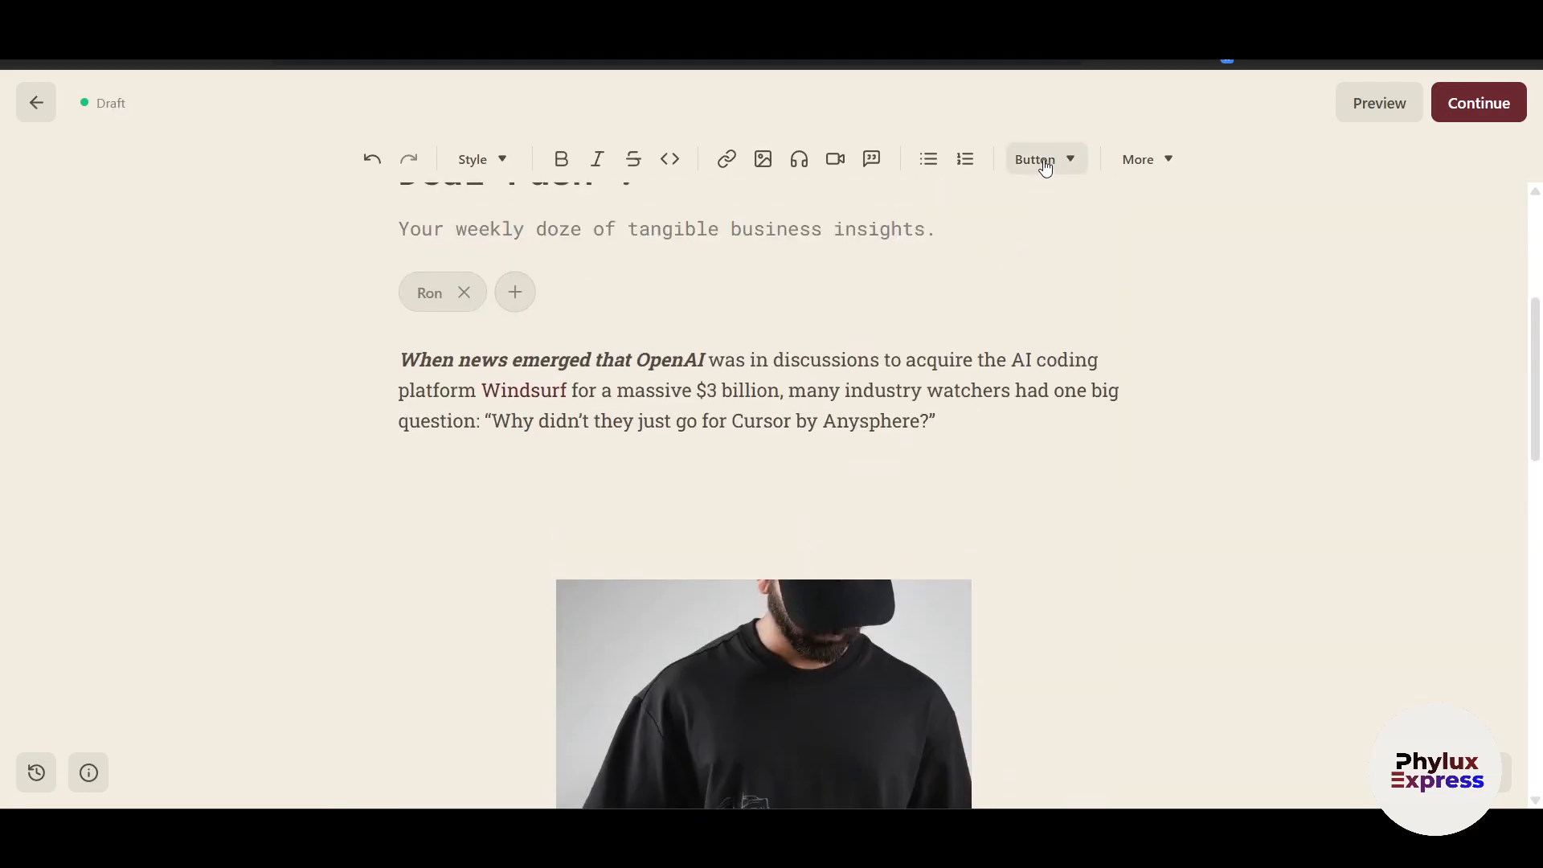
left_click(1045, 161)
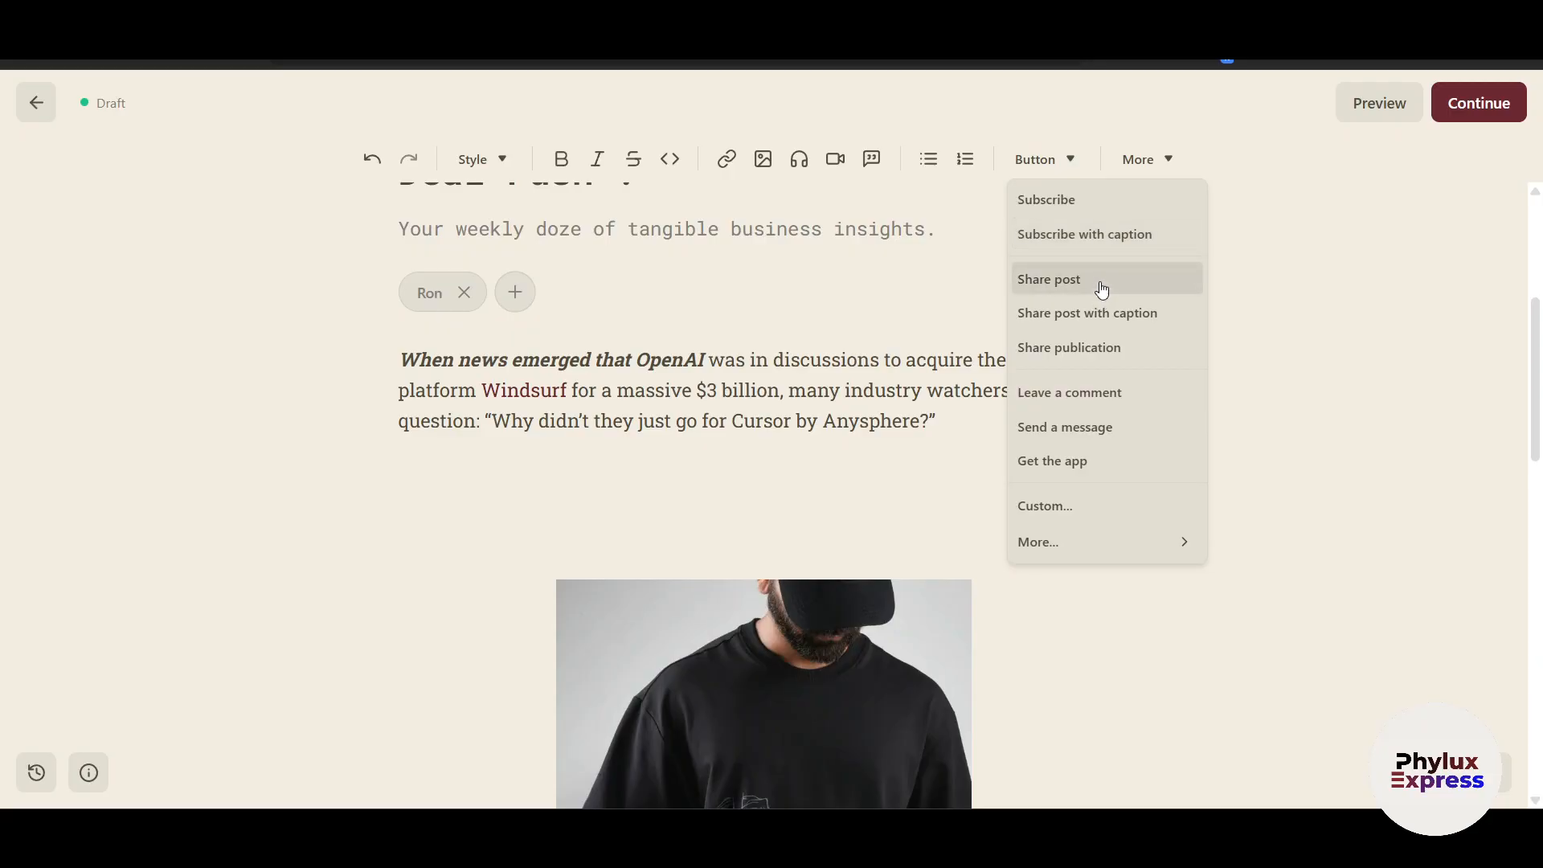
left_click(1112, 250)
Examine the layout of a published newsletter post for reference, and look over the whole draft
scroll(942, 512, "down", 2)
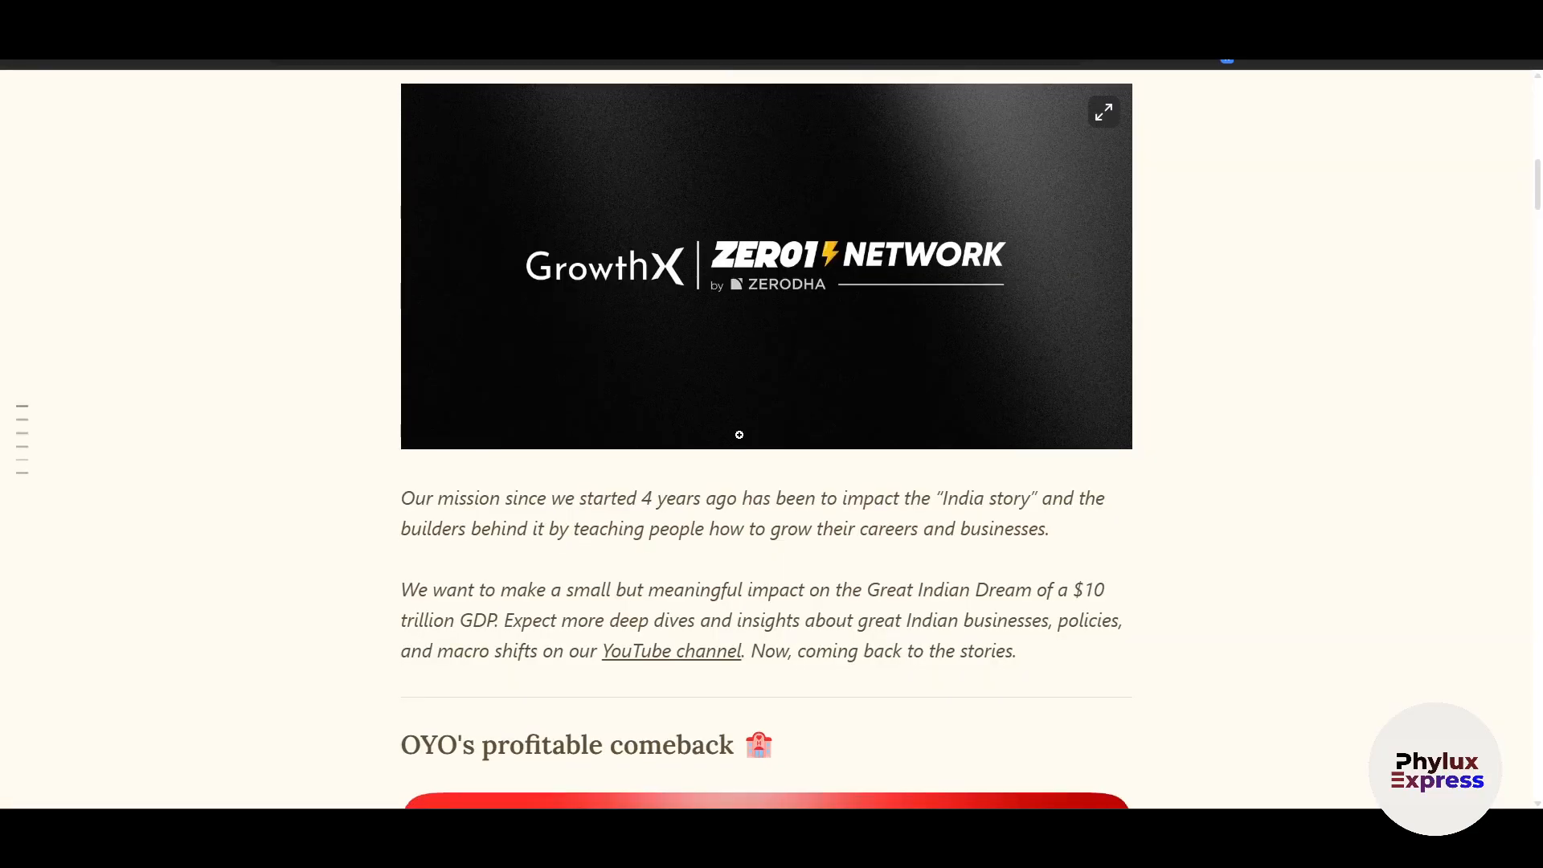
scroll(772, 406, "up", 3)
scroll(765, 456, "down", 20)
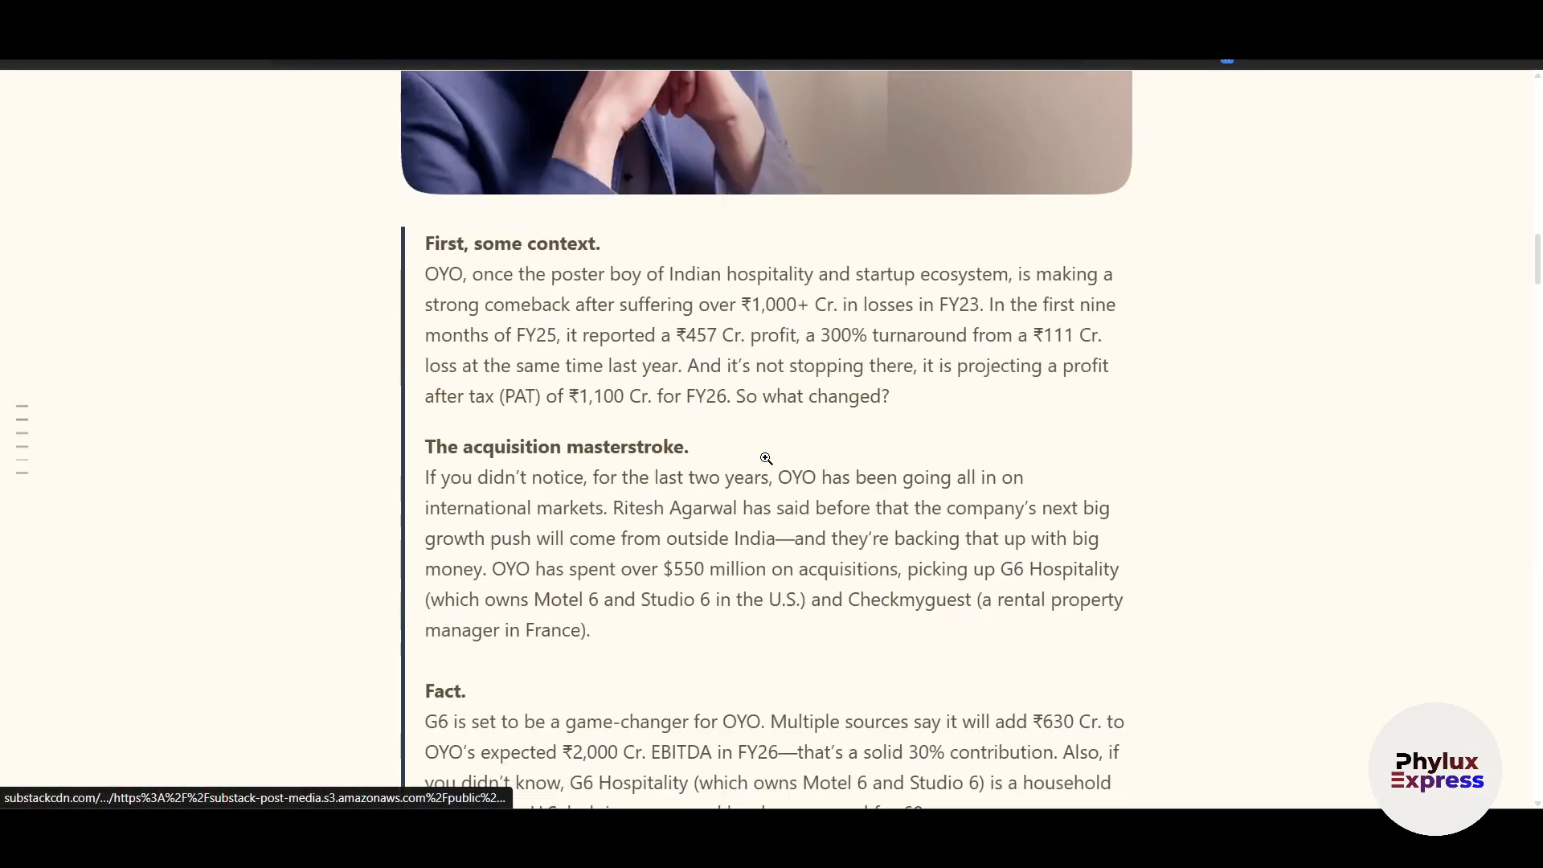
scroll(765, 464, "down", 8)
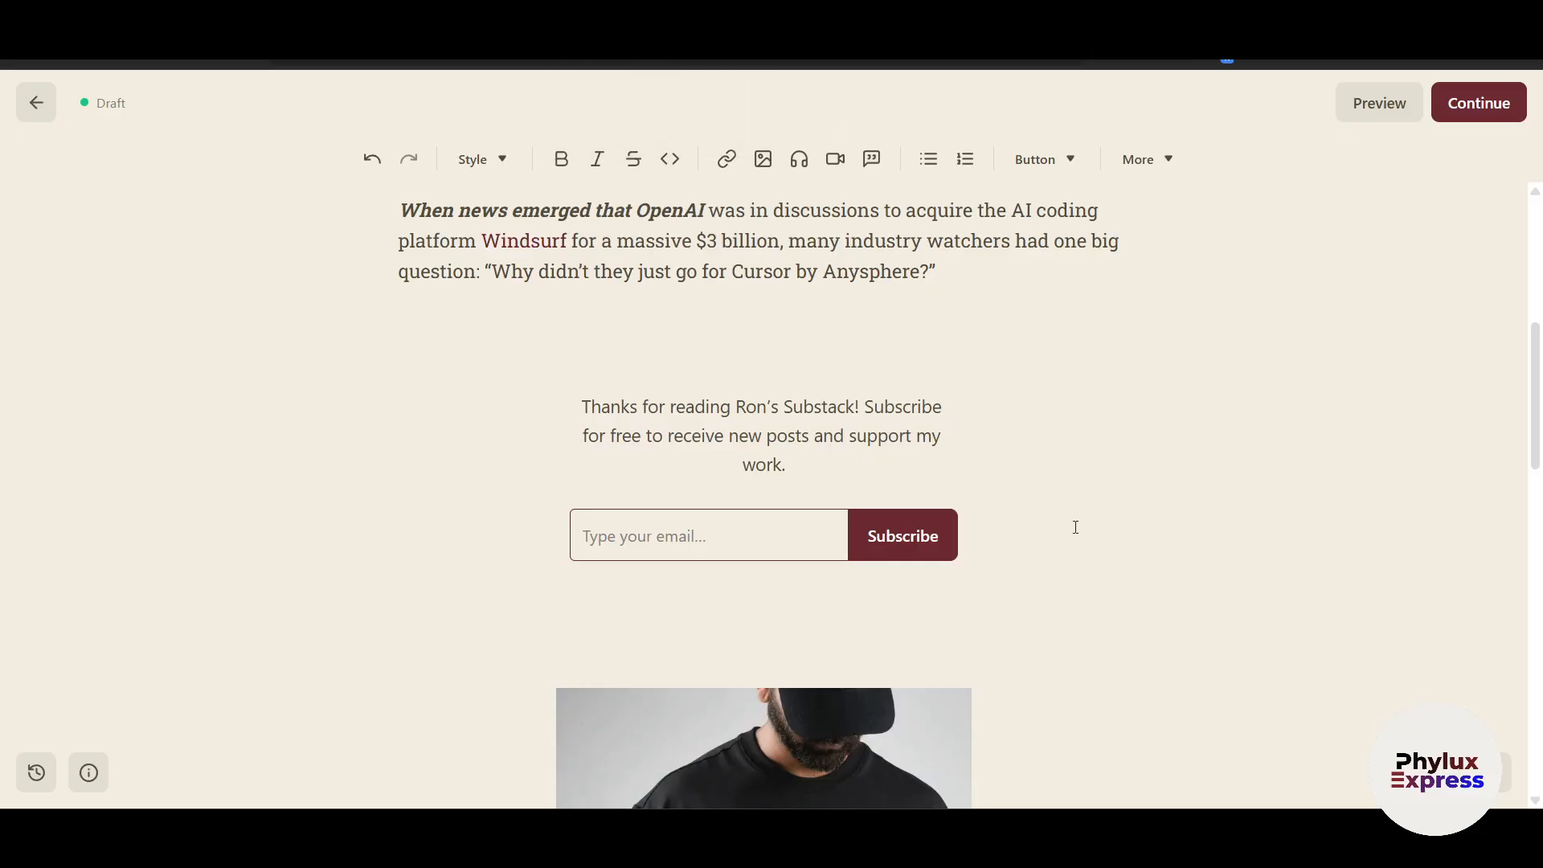
scroll(1075, 533, "up", 6)
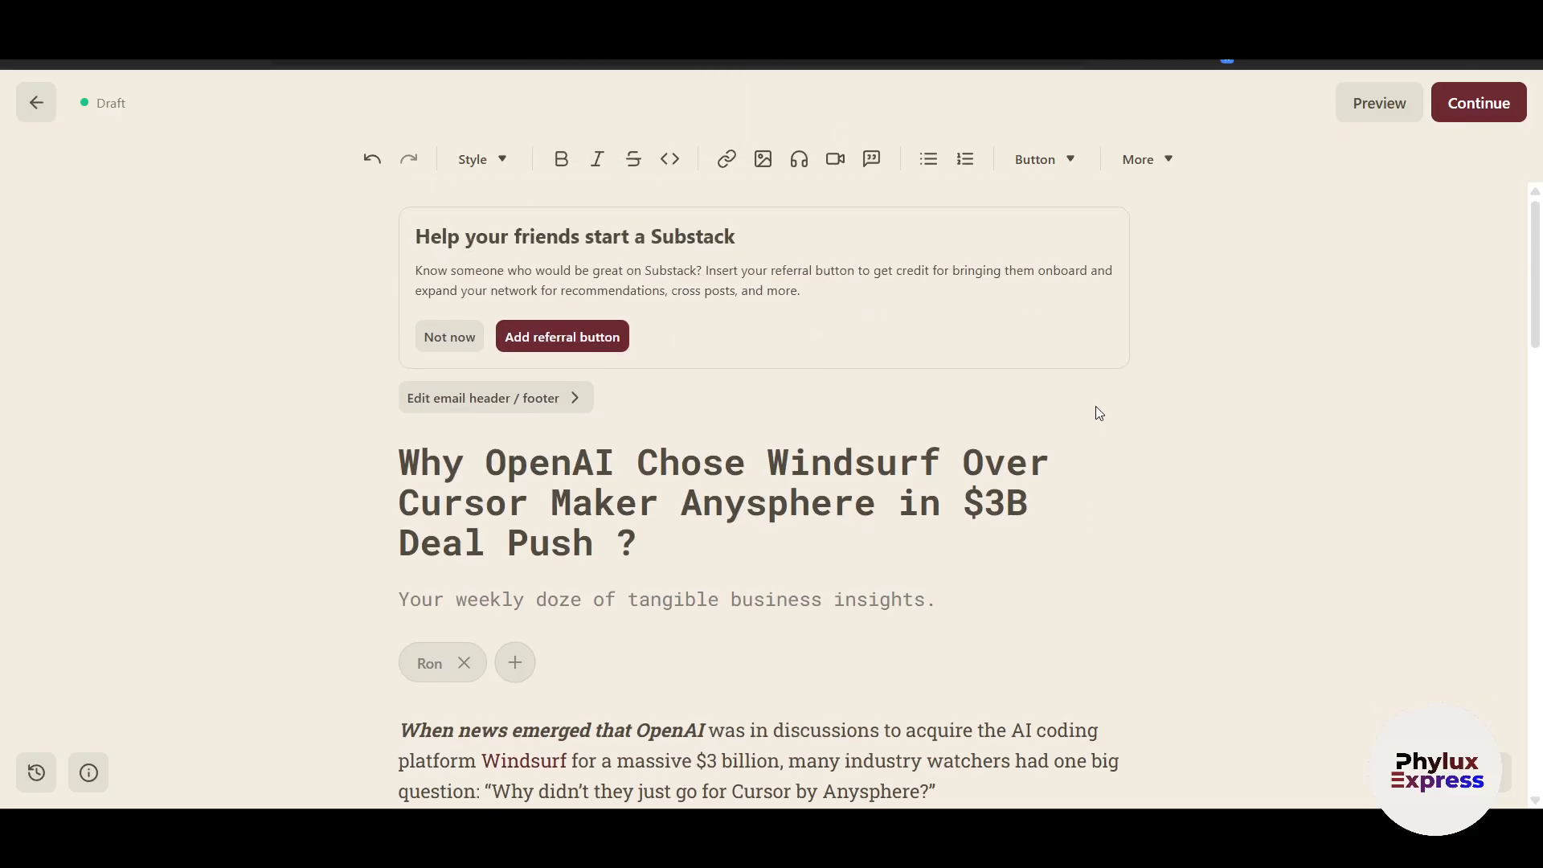
scroll(1096, 407, "down", 10)
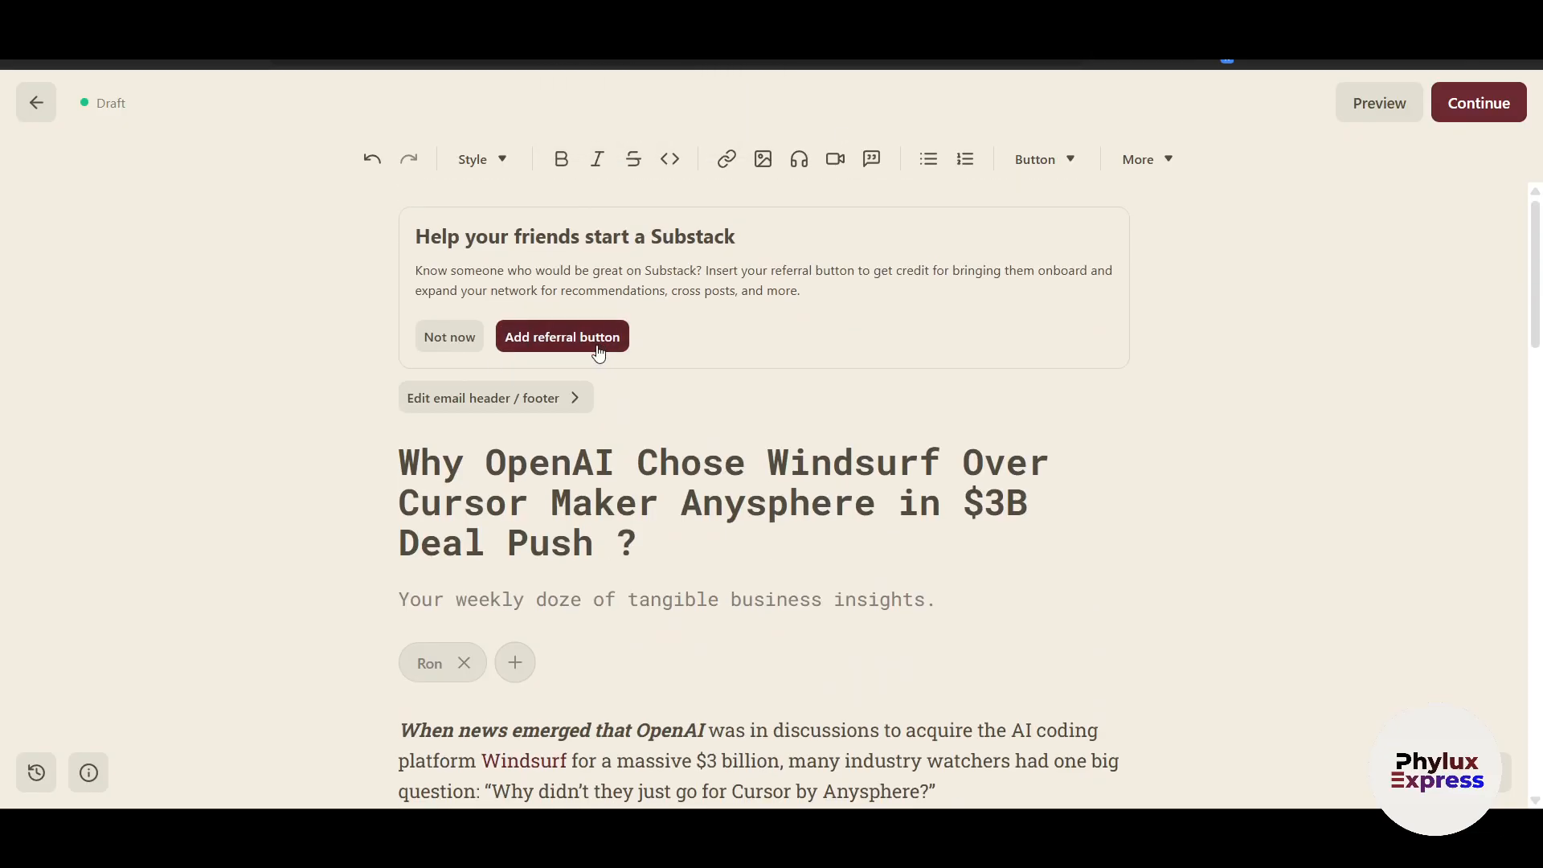
scroll(595, 354, "down", 15)
scroll(629, 504, "up", 10)
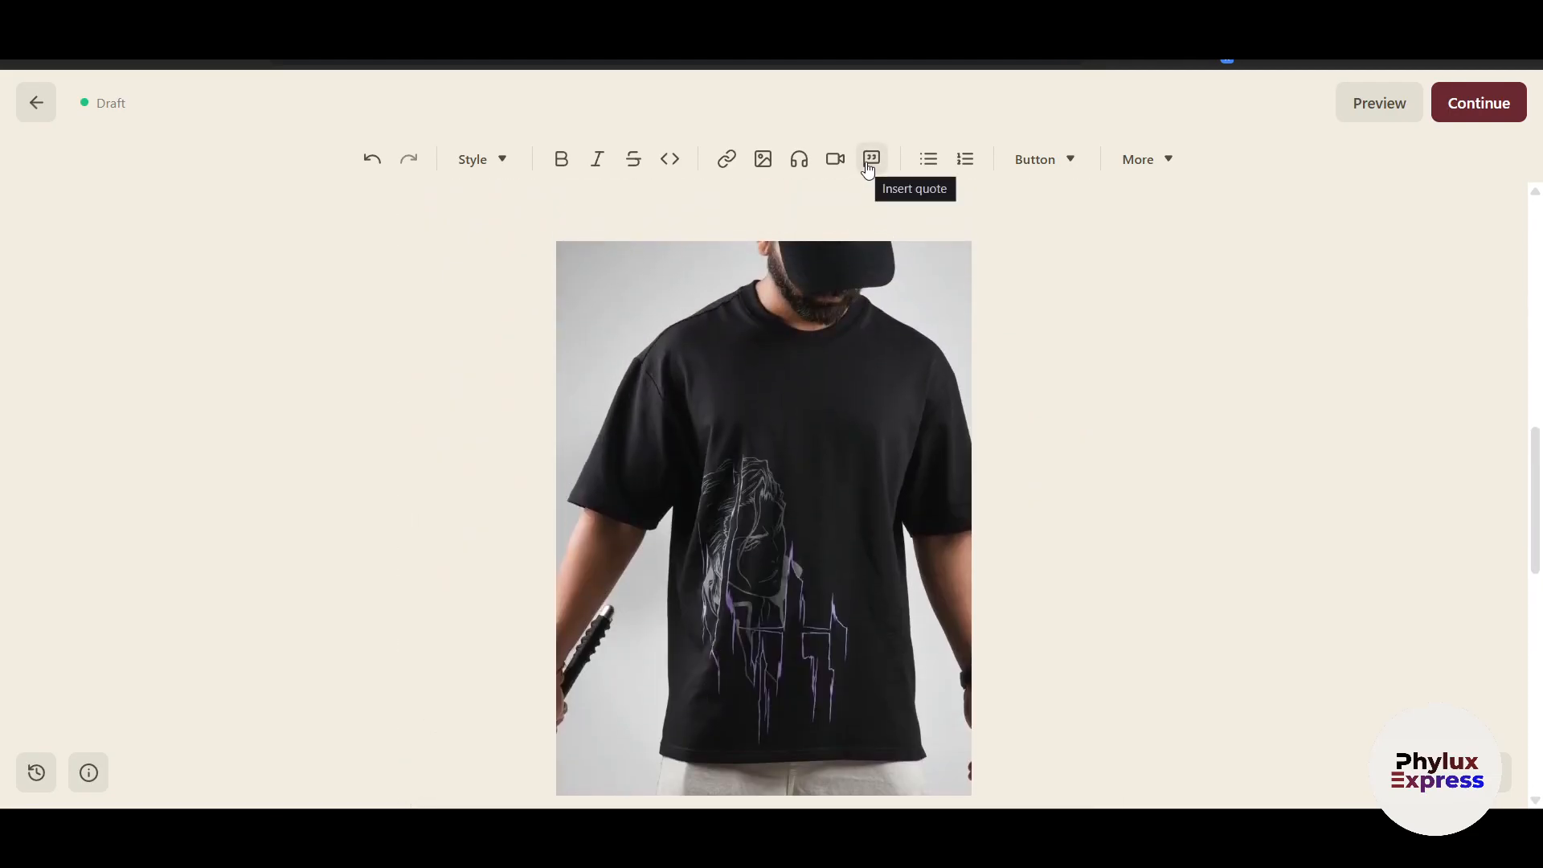
scroll(1090, 431, "up", 3)
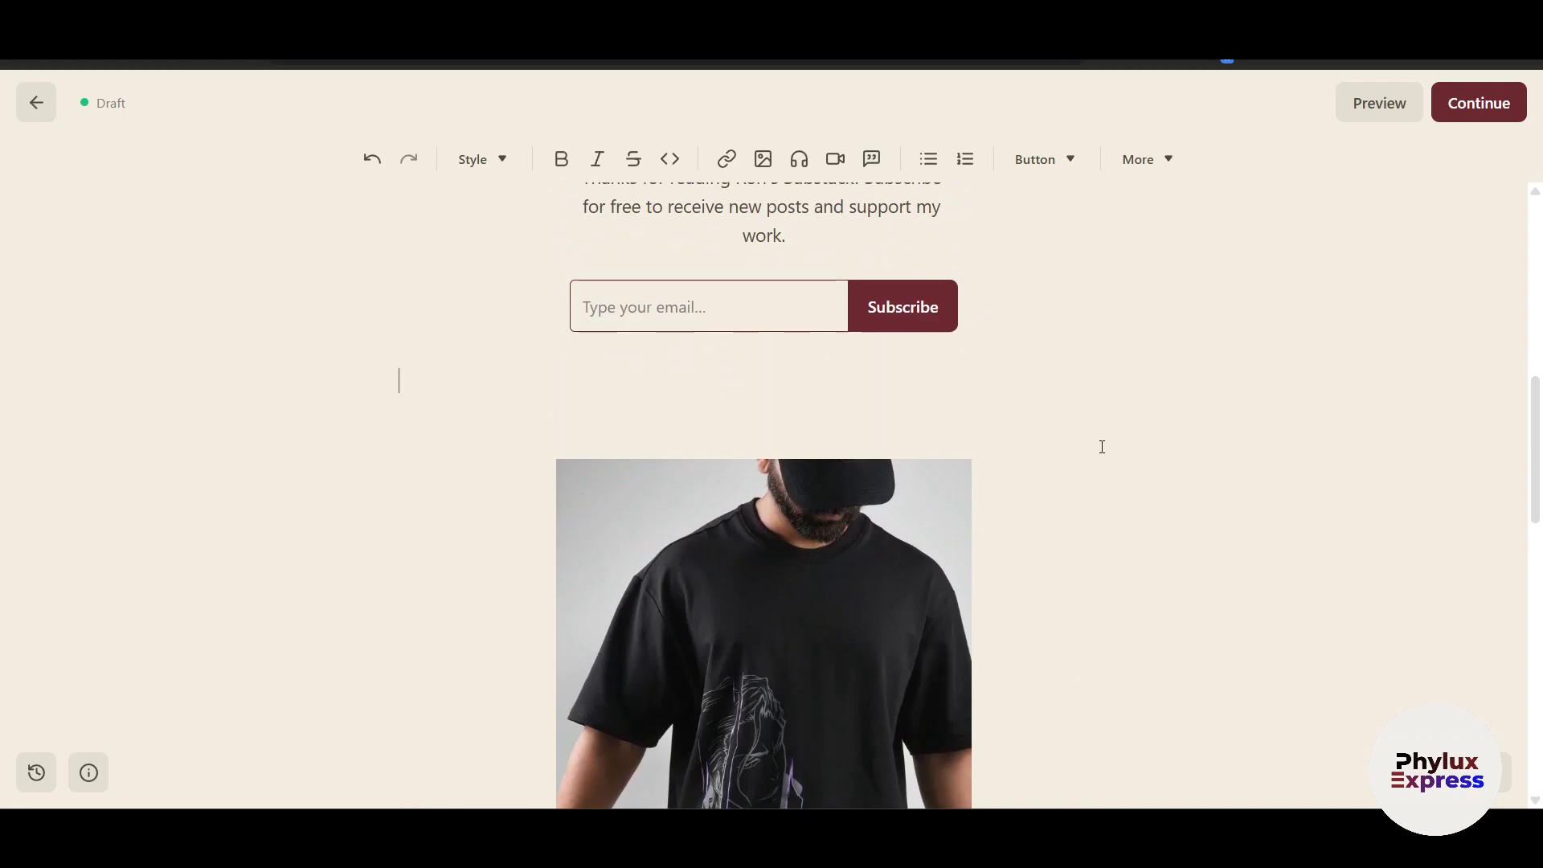
scroll(1101, 446, "up", 10)
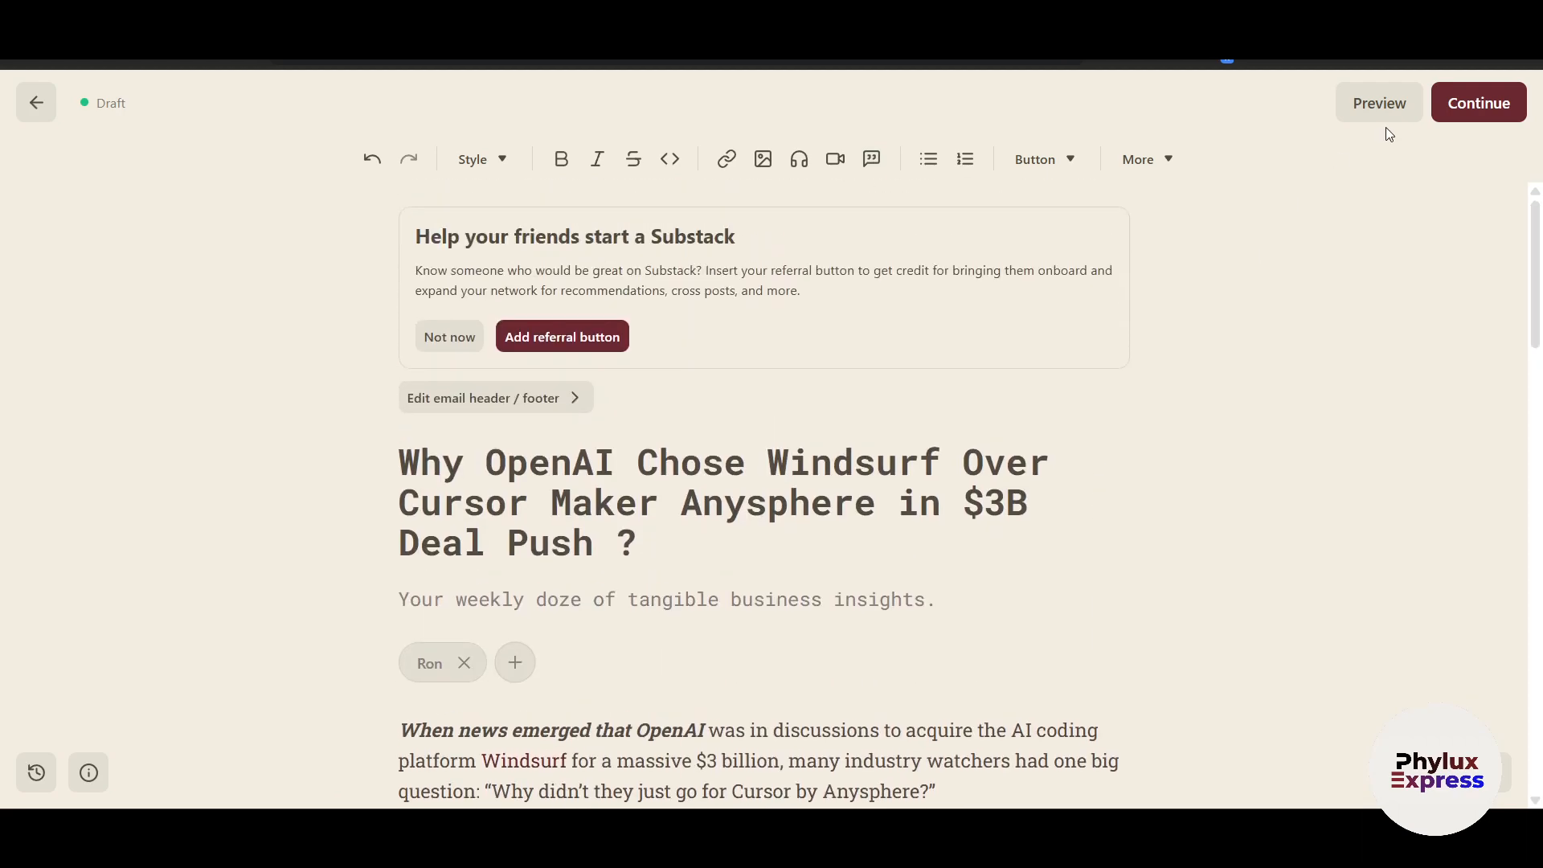
Insert a poll below the captioned subscribe form and select it
left_click(1143, 159)
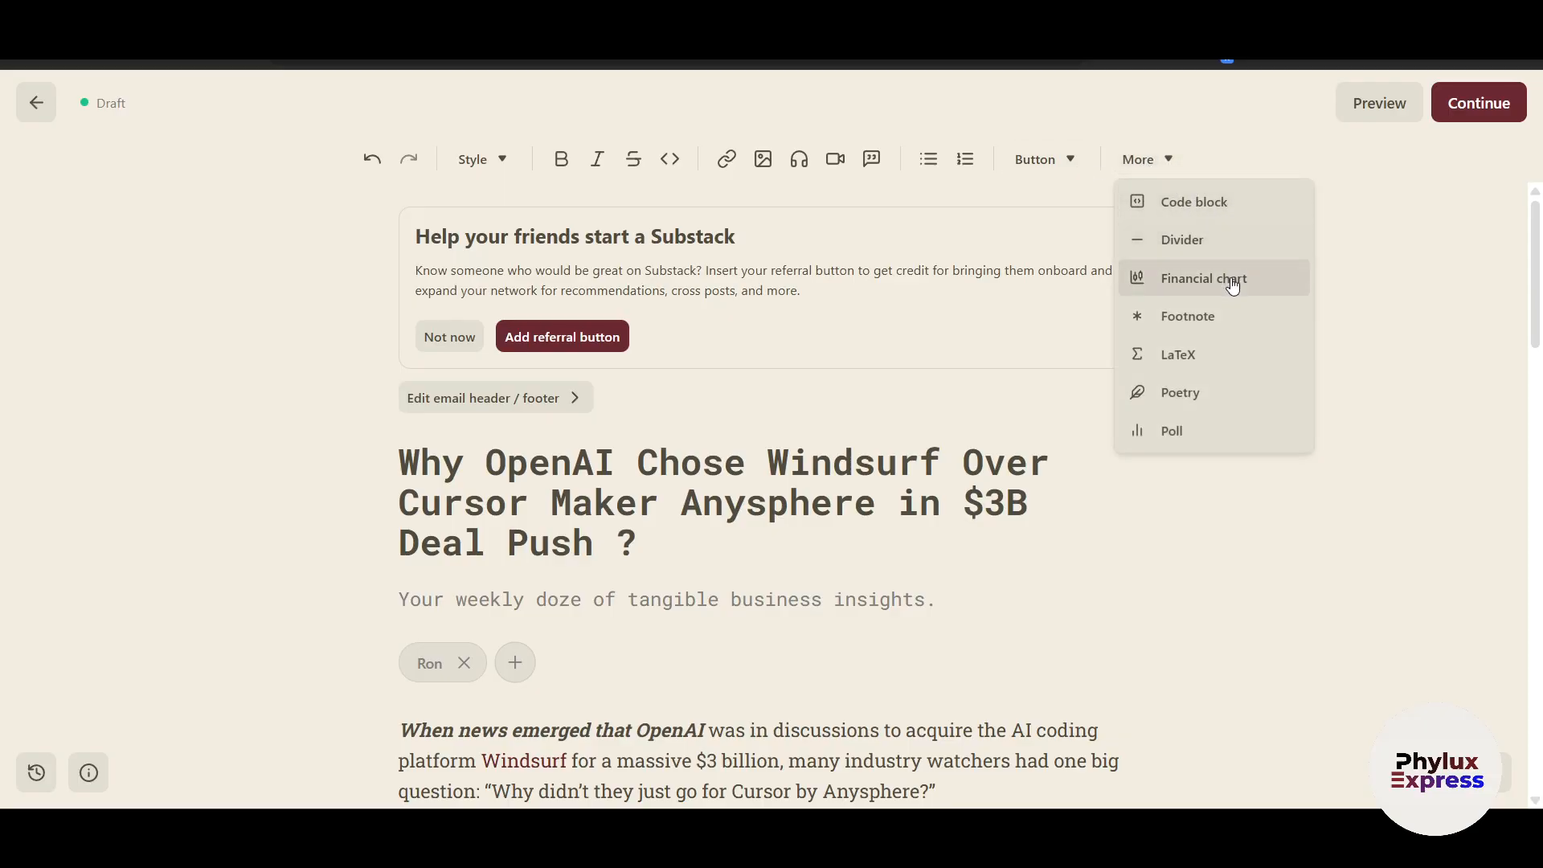
left_click(1222, 440)
left_click(575, 546)
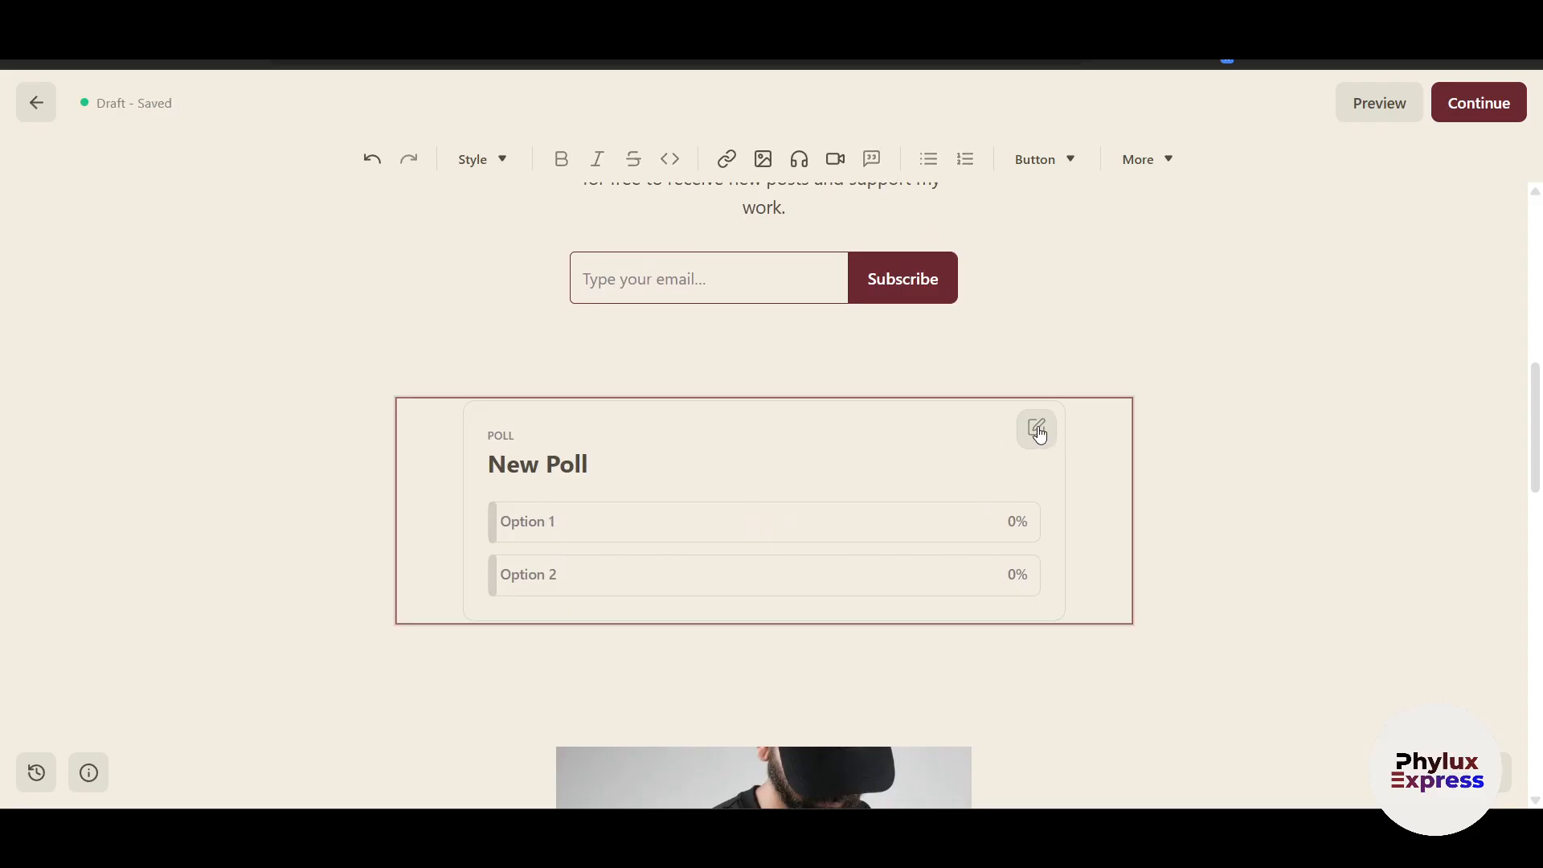
Give the poll the question "Did you liked it ?", the options Yes and No and the duration Forever, and save it
left_click(1036, 430)
left_click(621, 394)
type("Yes")
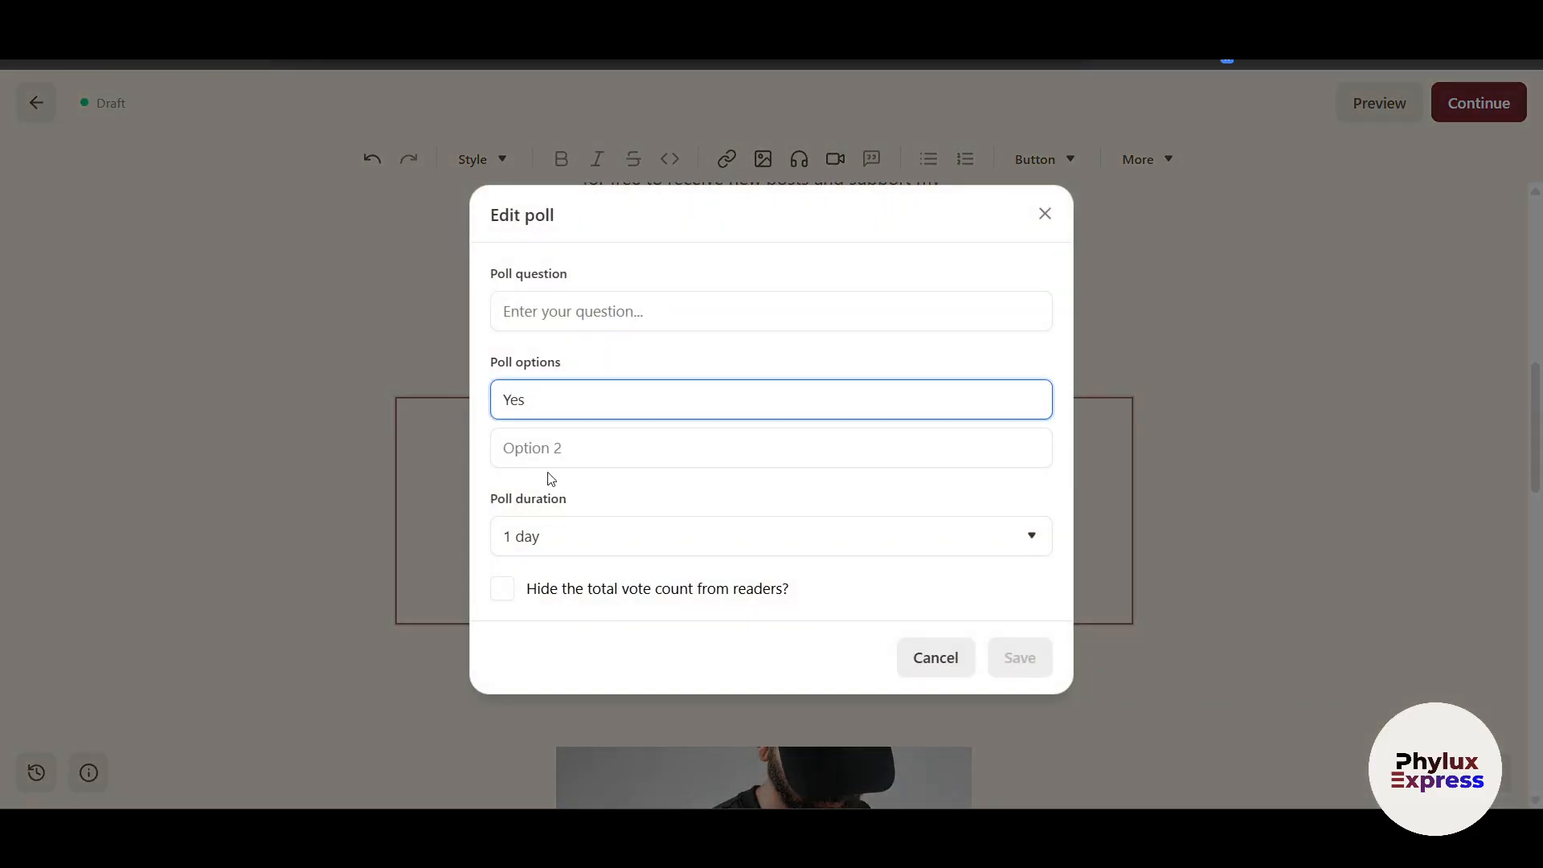
left_click(560, 453)
type("No")
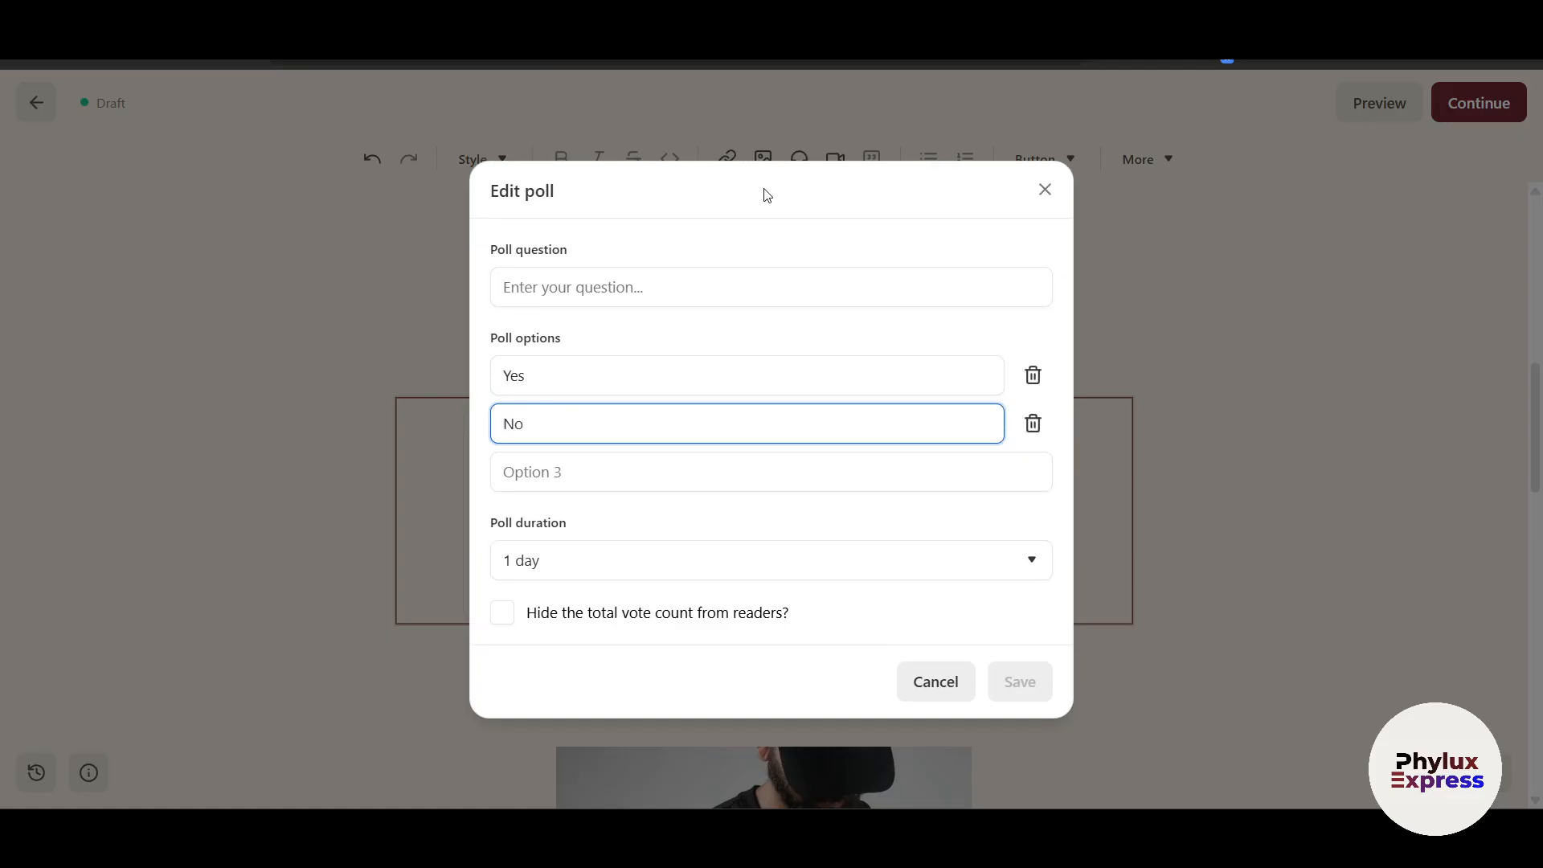
left_click(760, 275)
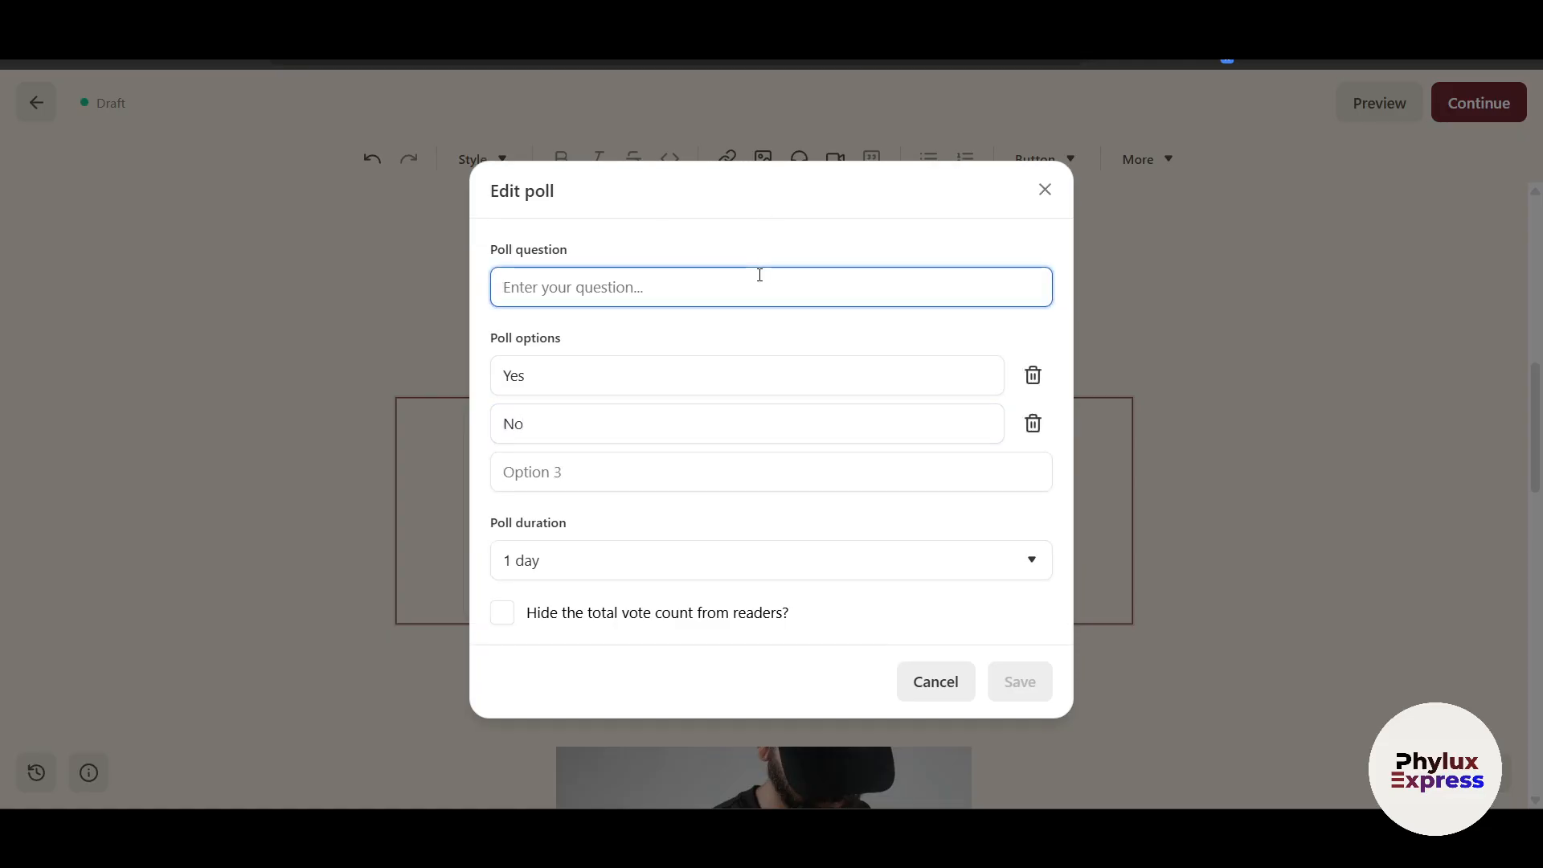
type("Did you liked it ?")
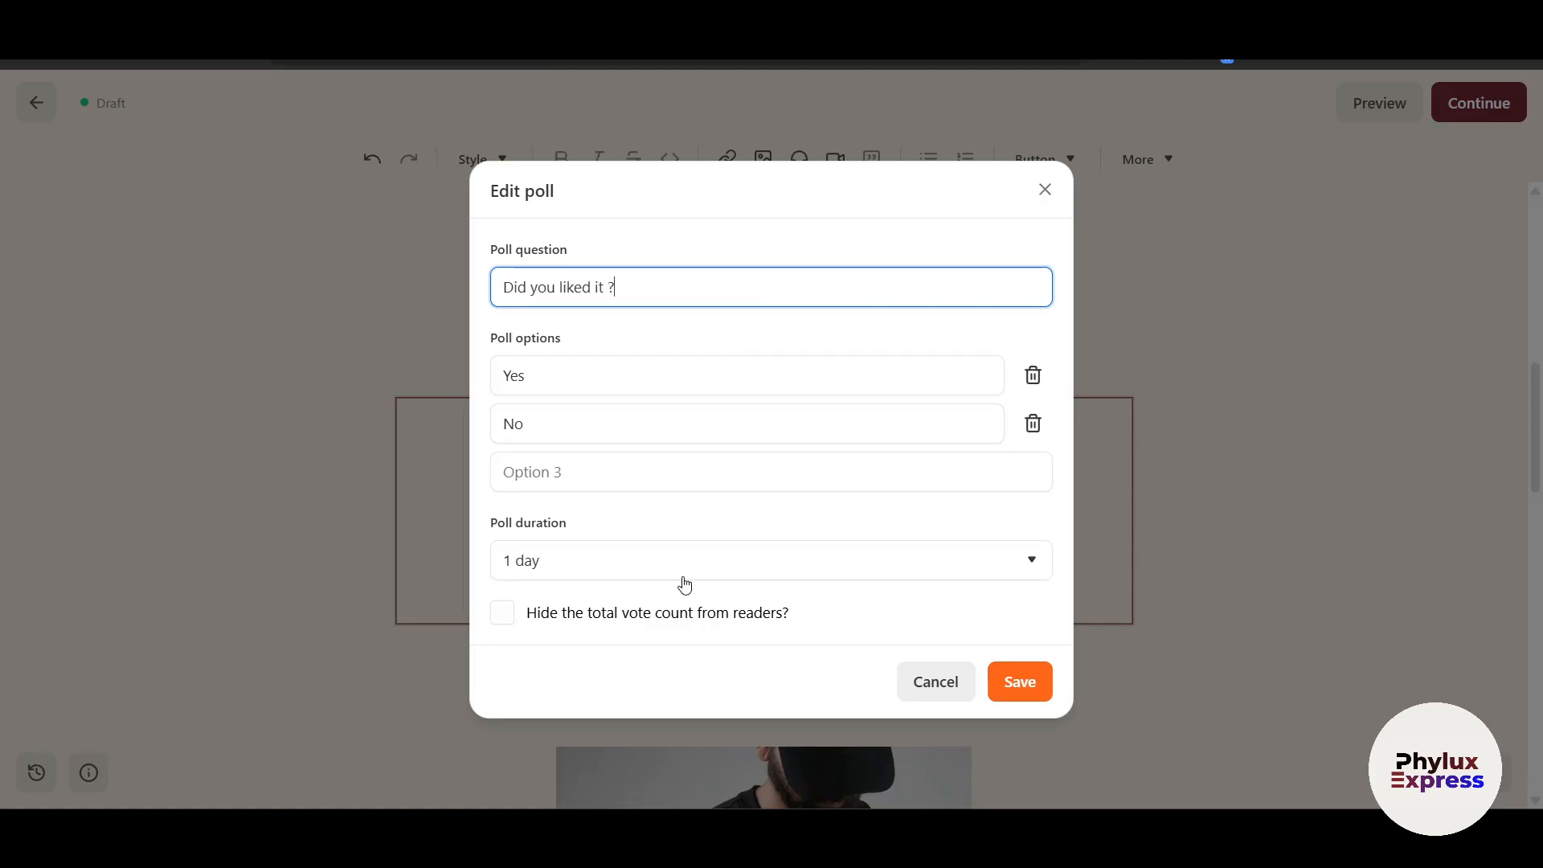
left_click(587, 569)
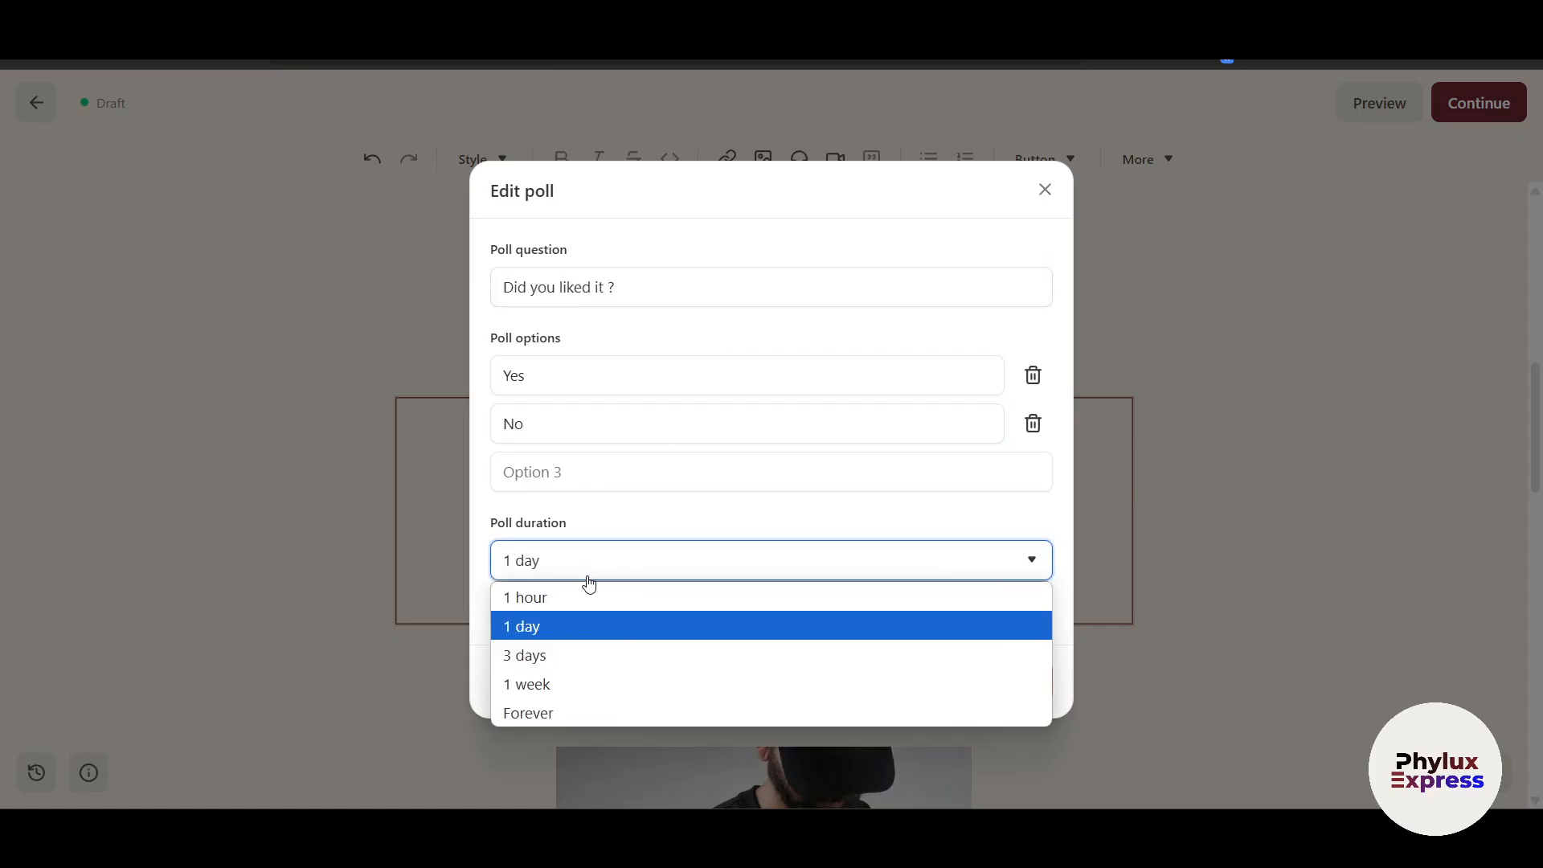
left_click(558, 712)
left_click(1022, 679)
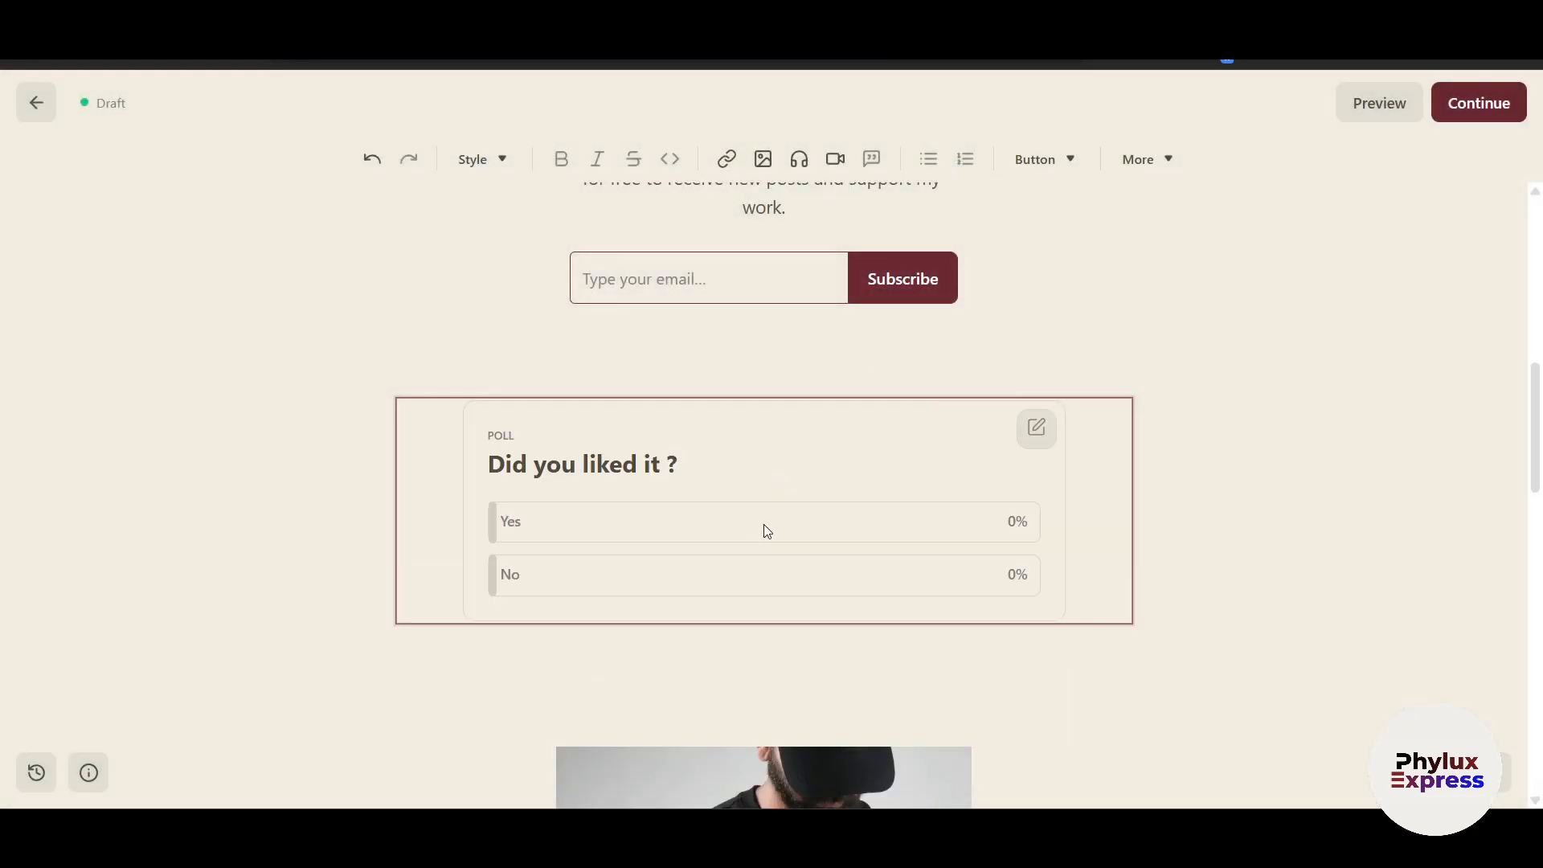
Move the poll to the end of the post, between the last paragraph and the "Subscribe now" button
scroll(828, 416, "down", 2)
scroll(820, 362, "down", 15)
left_click_drag(814, 305, 823, 605)
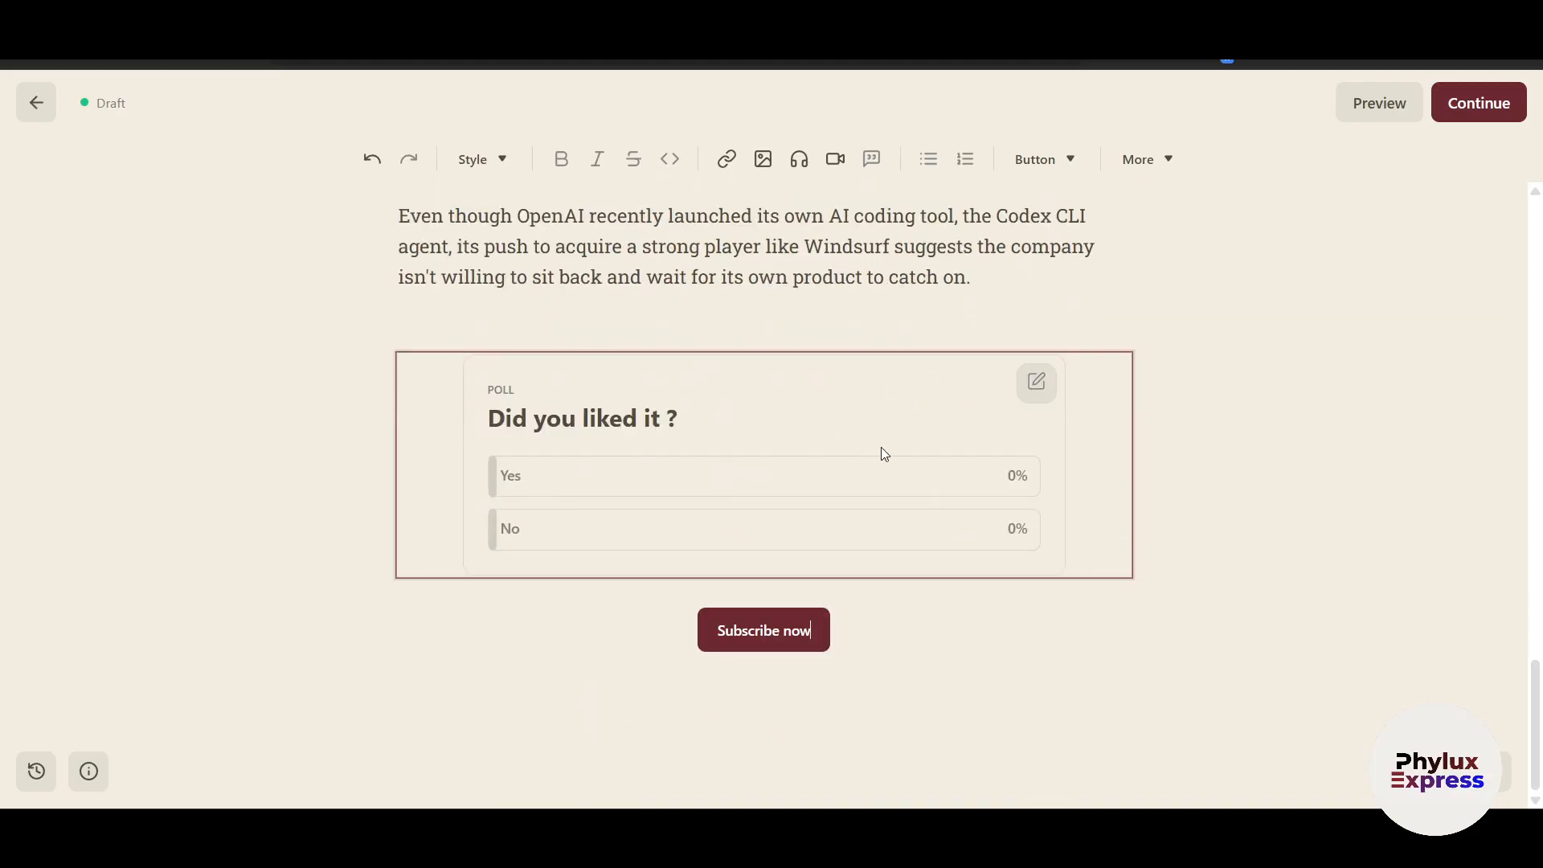
Look over the whole draft from the poll back up to the title, and check the available text styles
scroll(1299, 552, "up", 2)
scroll(1324, 519, "up", 1)
left_click(1029, 431)
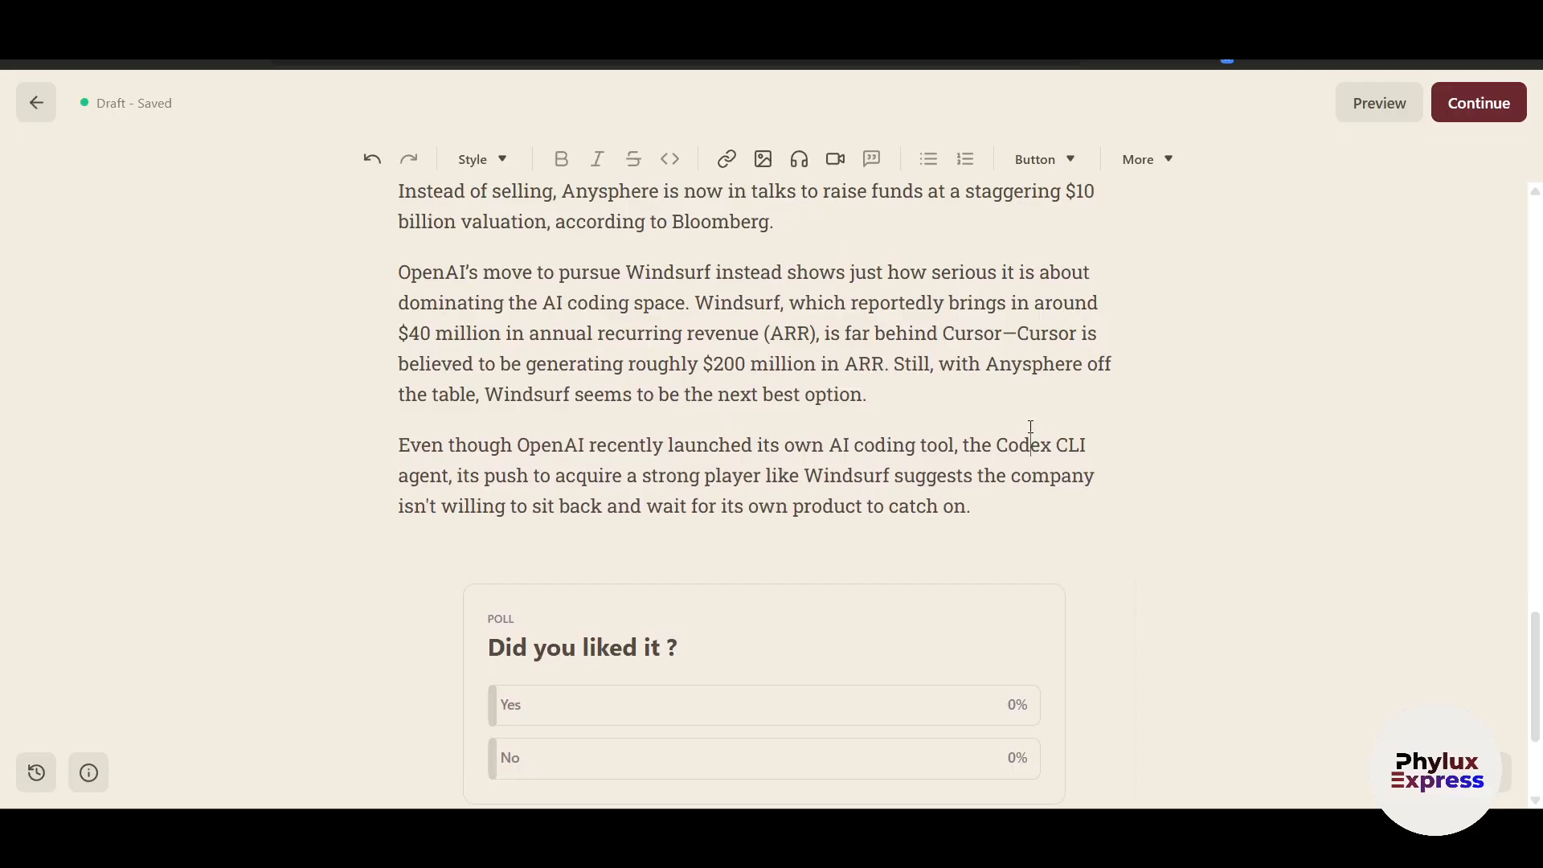
scroll(1206, 475, "down", 3)
scroll(754, 441, "up", 10)
scroll(756, 440, "up", 10)
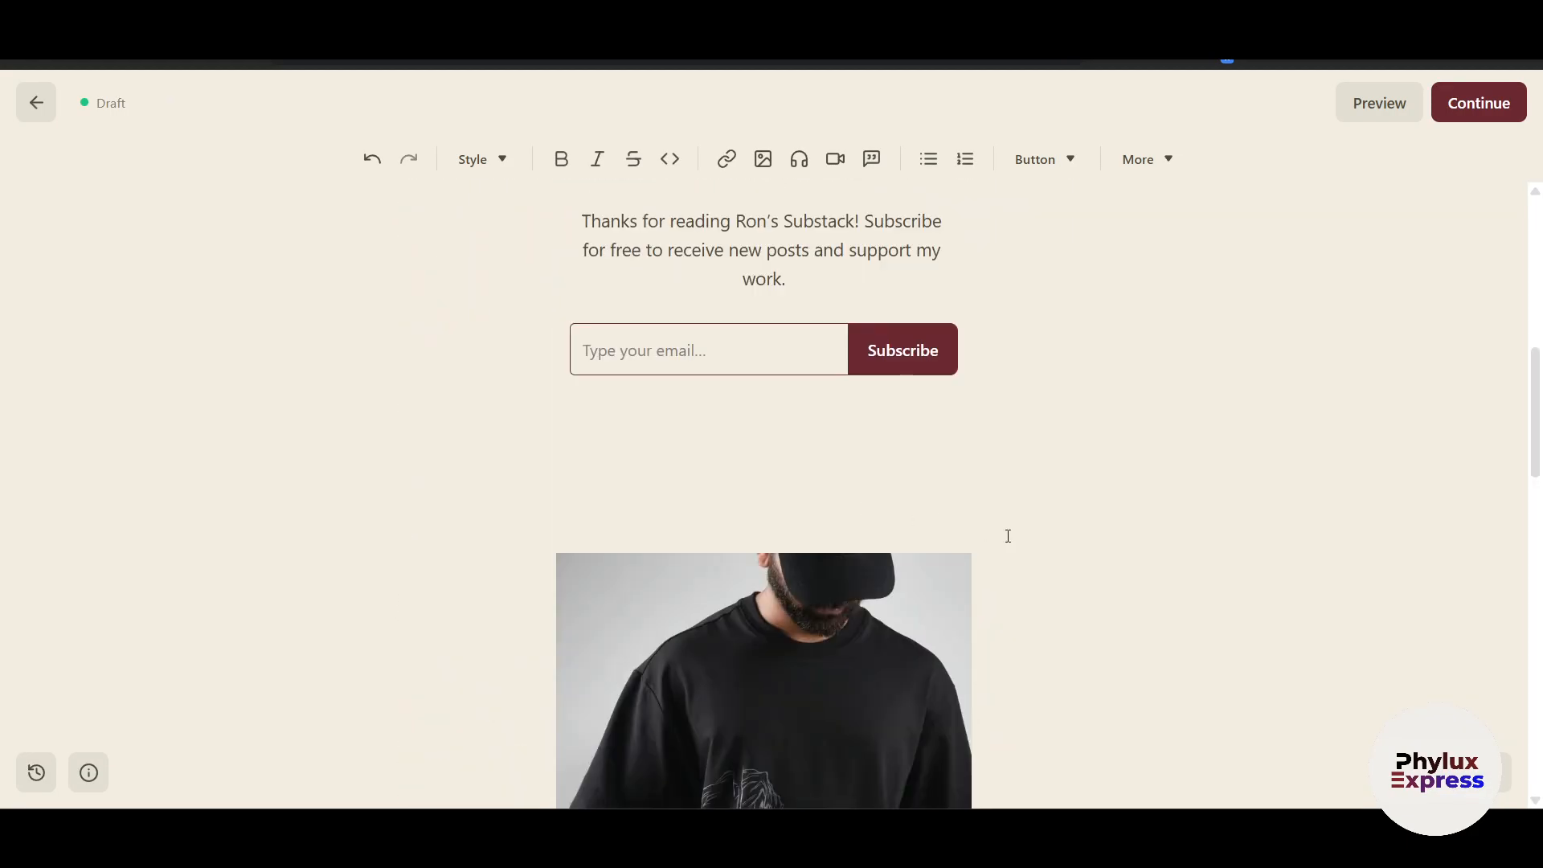
scroll(1107, 506, "down", 2)
scroll(583, 565, "up", 3)
scroll(1077, 376, "up", 4)
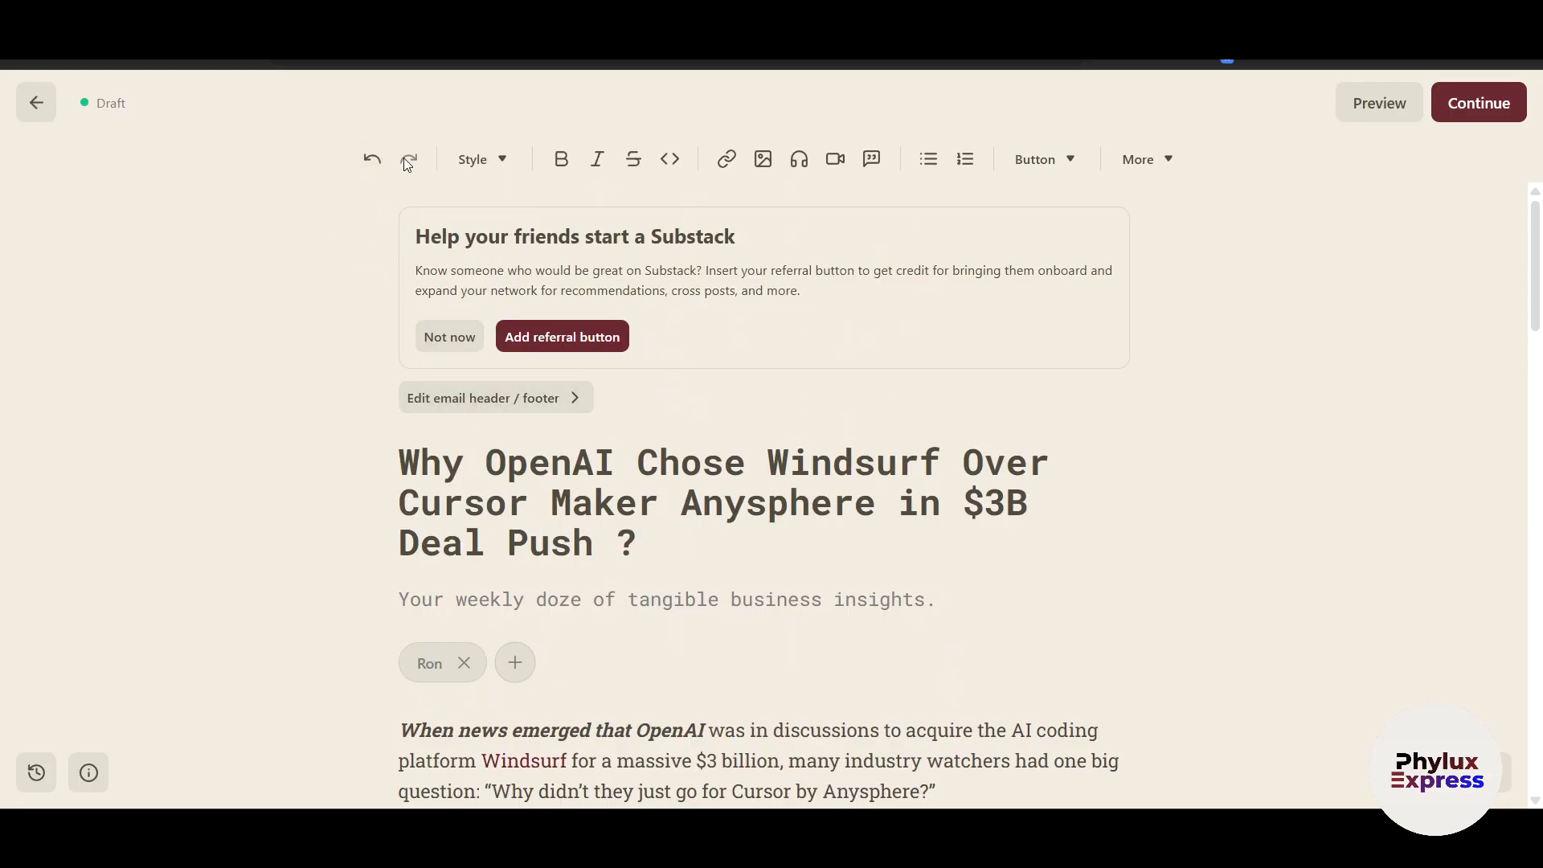
left_click(483, 161)
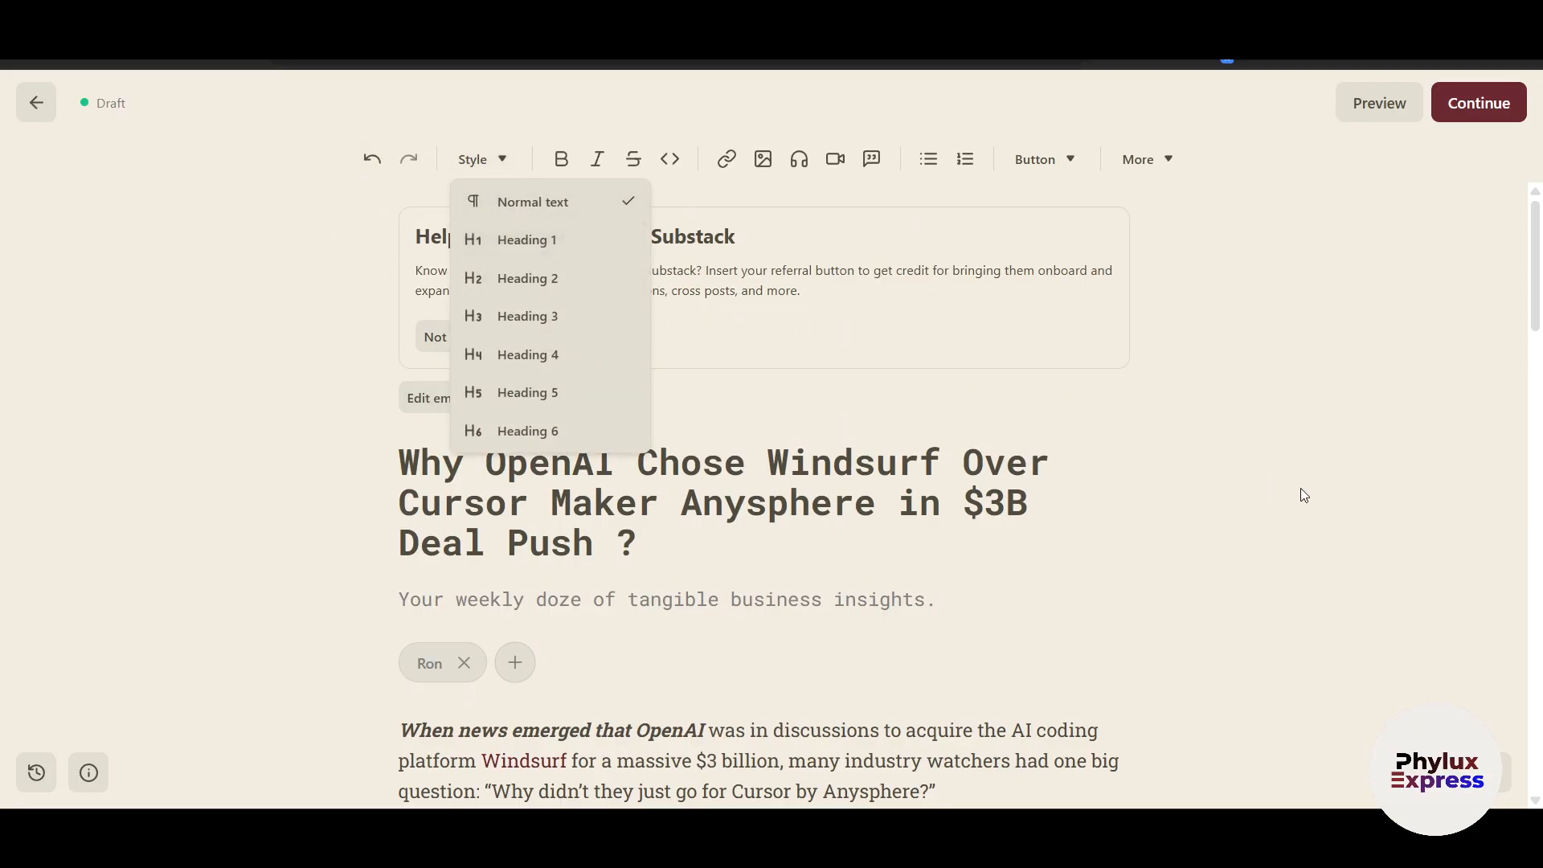
left_click(1336, 565)
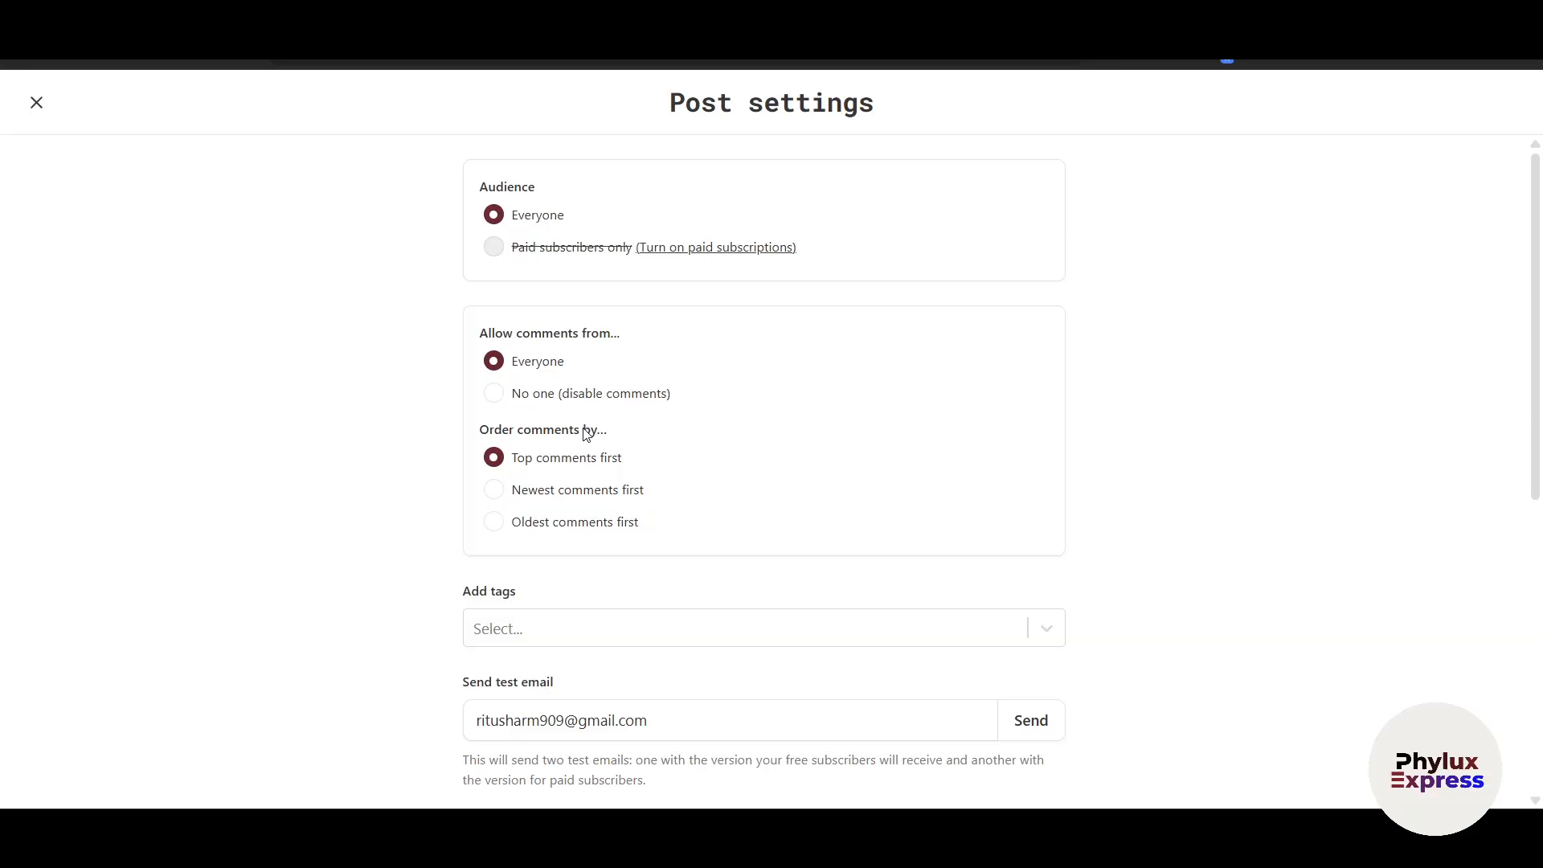
Examine the post settings, including audience, comments, tags, draft link, social preview, SEO title, description and post URL, and return to the draft
scroll(595, 522, "down", 3)
scroll(595, 522, "down", 5)
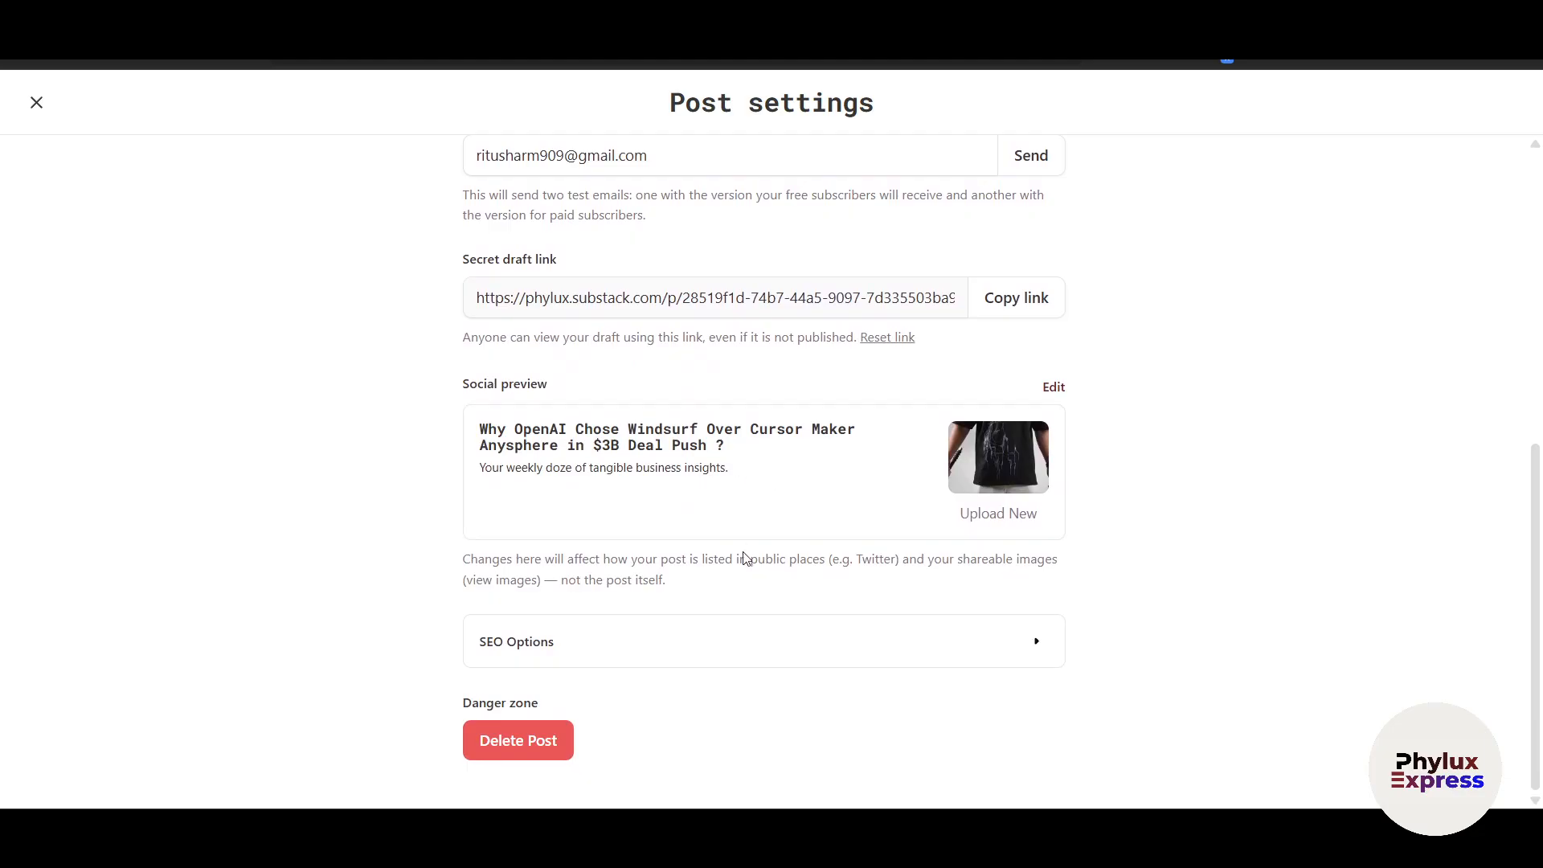
left_click(745, 641)
scroll(1104, 593, "down", 4)
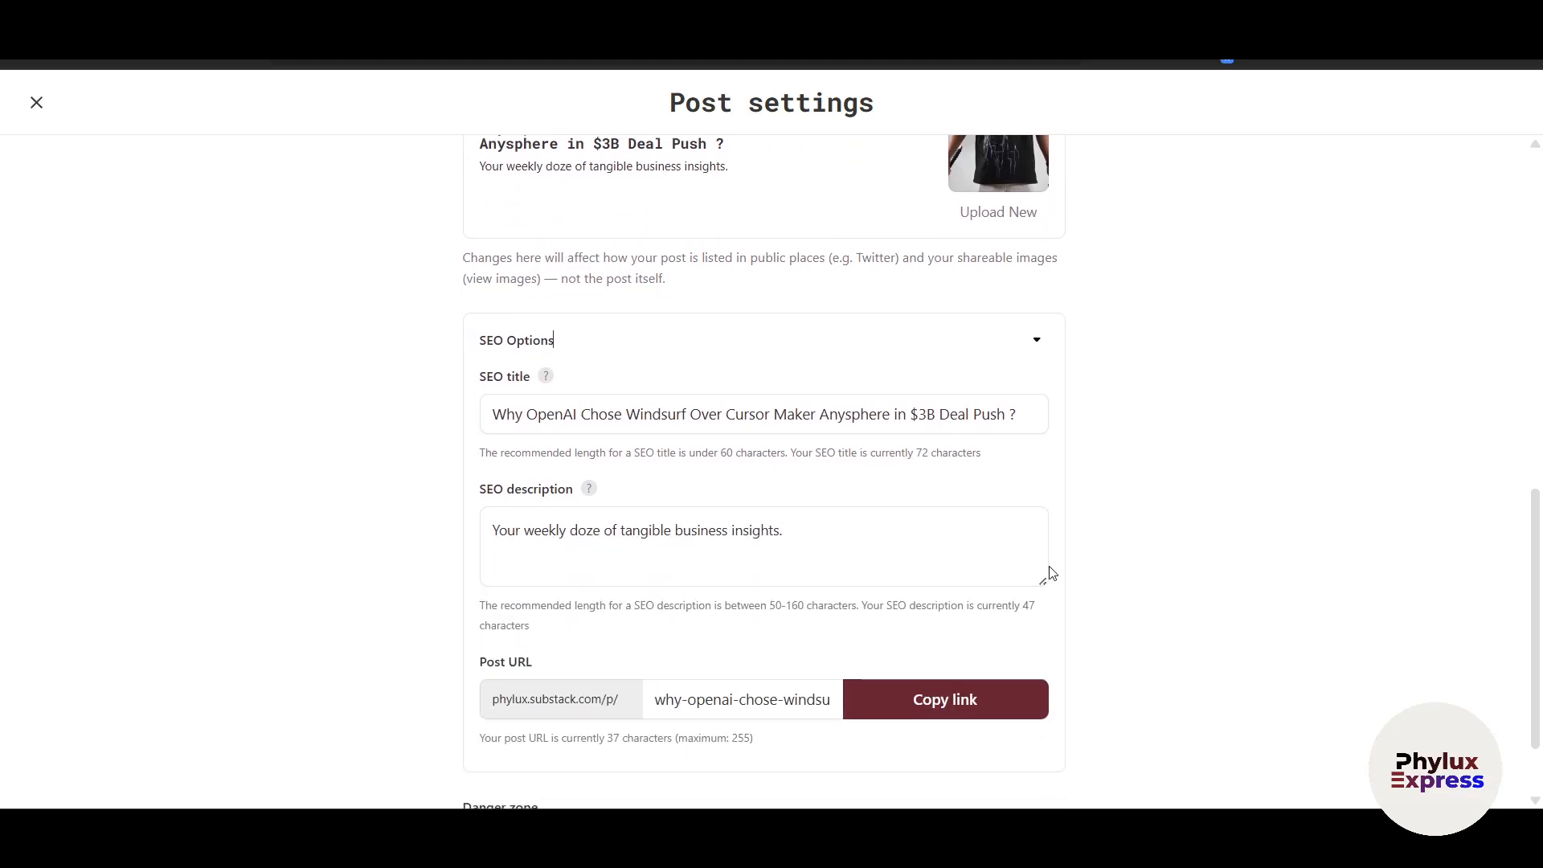
scroll(747, 590, "down", 2)
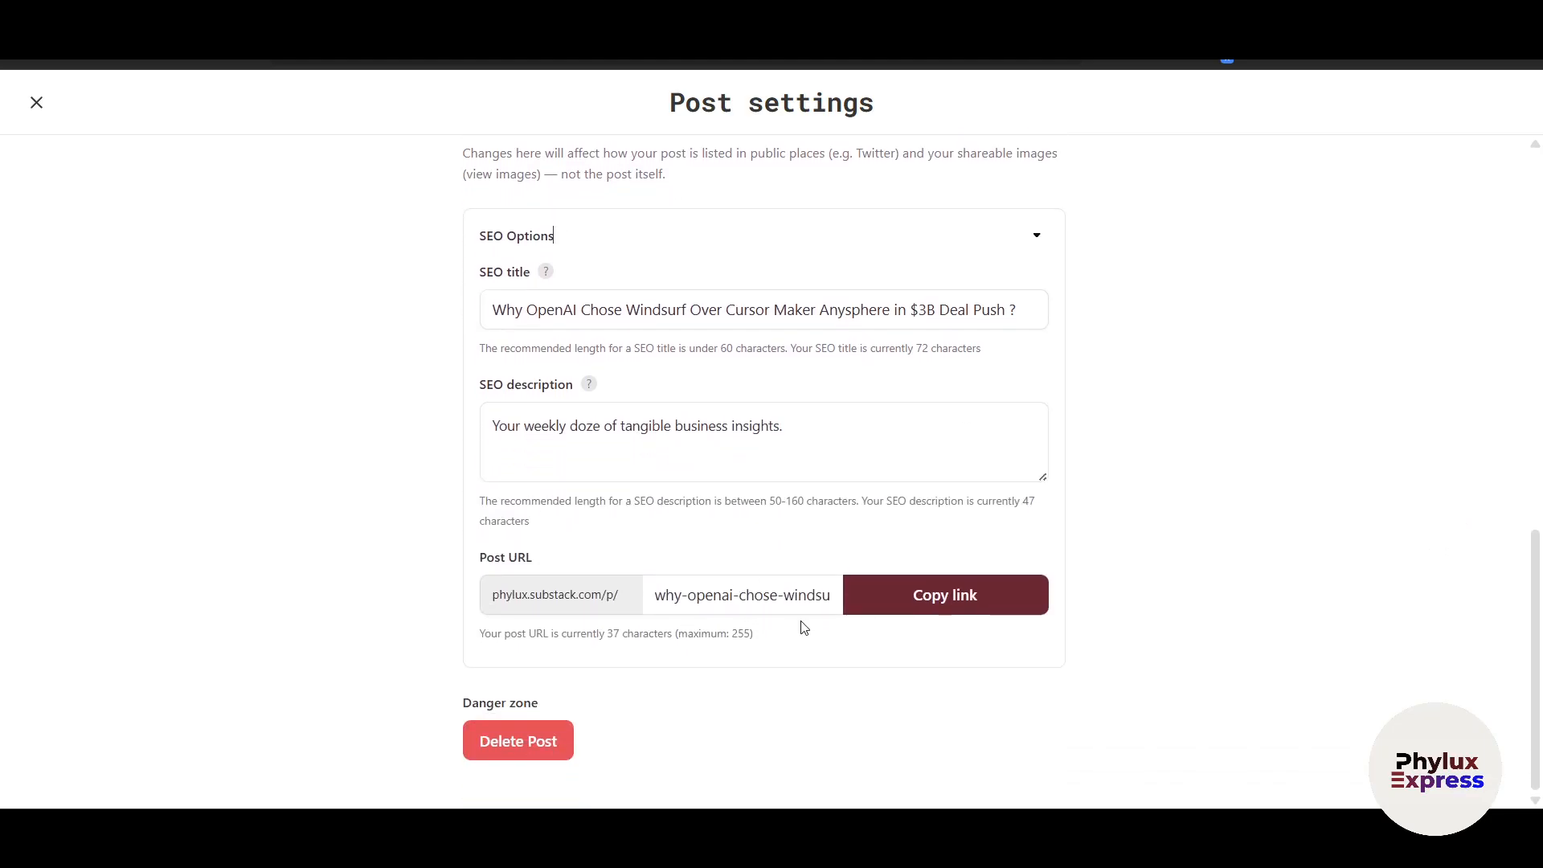
left_click_drag(665, 598, 1075, 610)
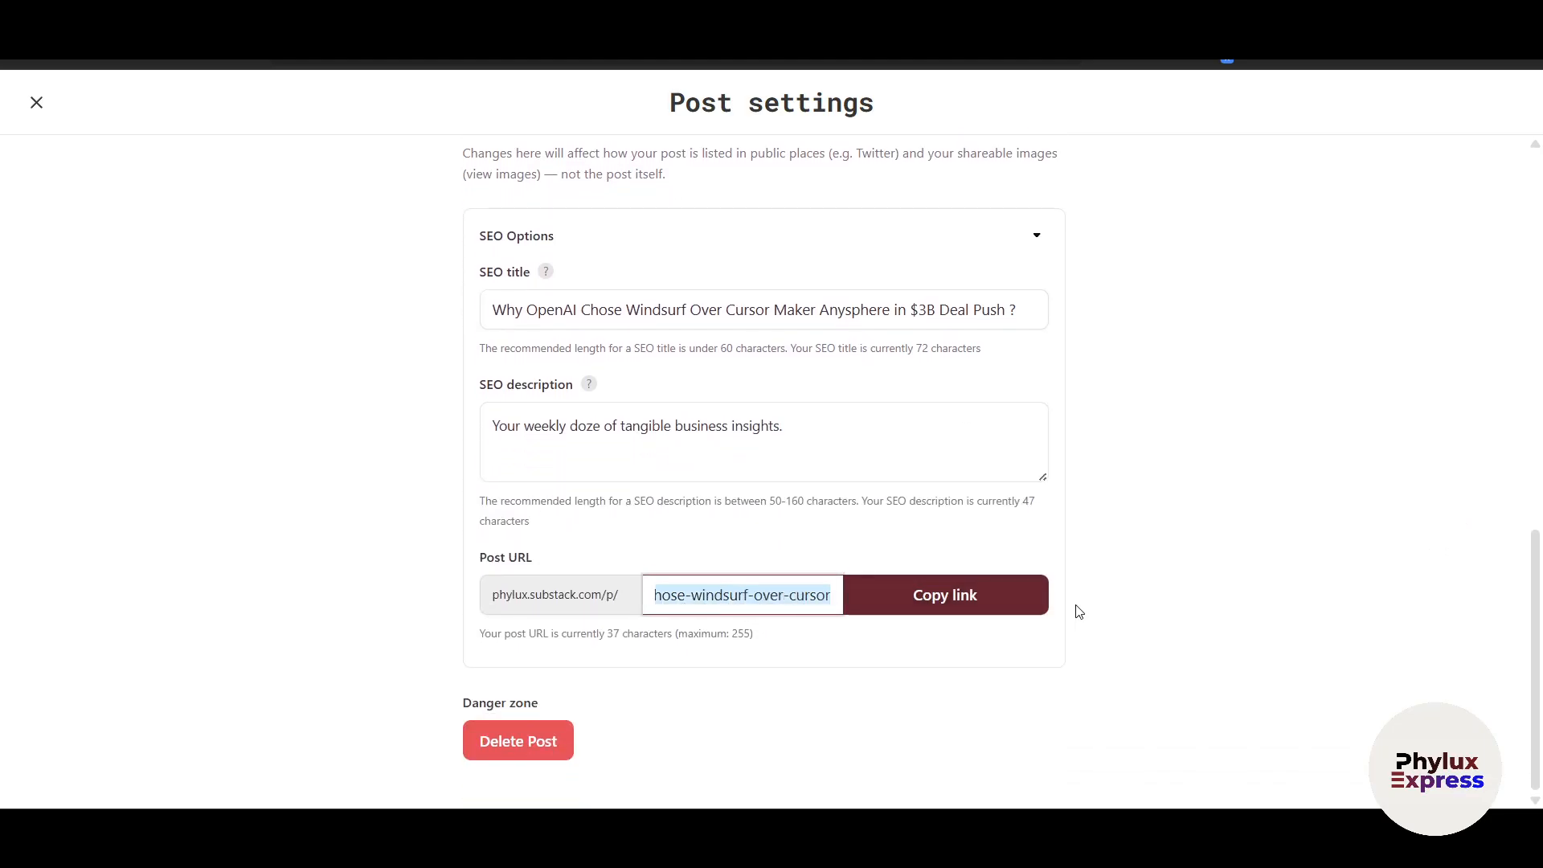
scroll(1059, 700, "up", 12)
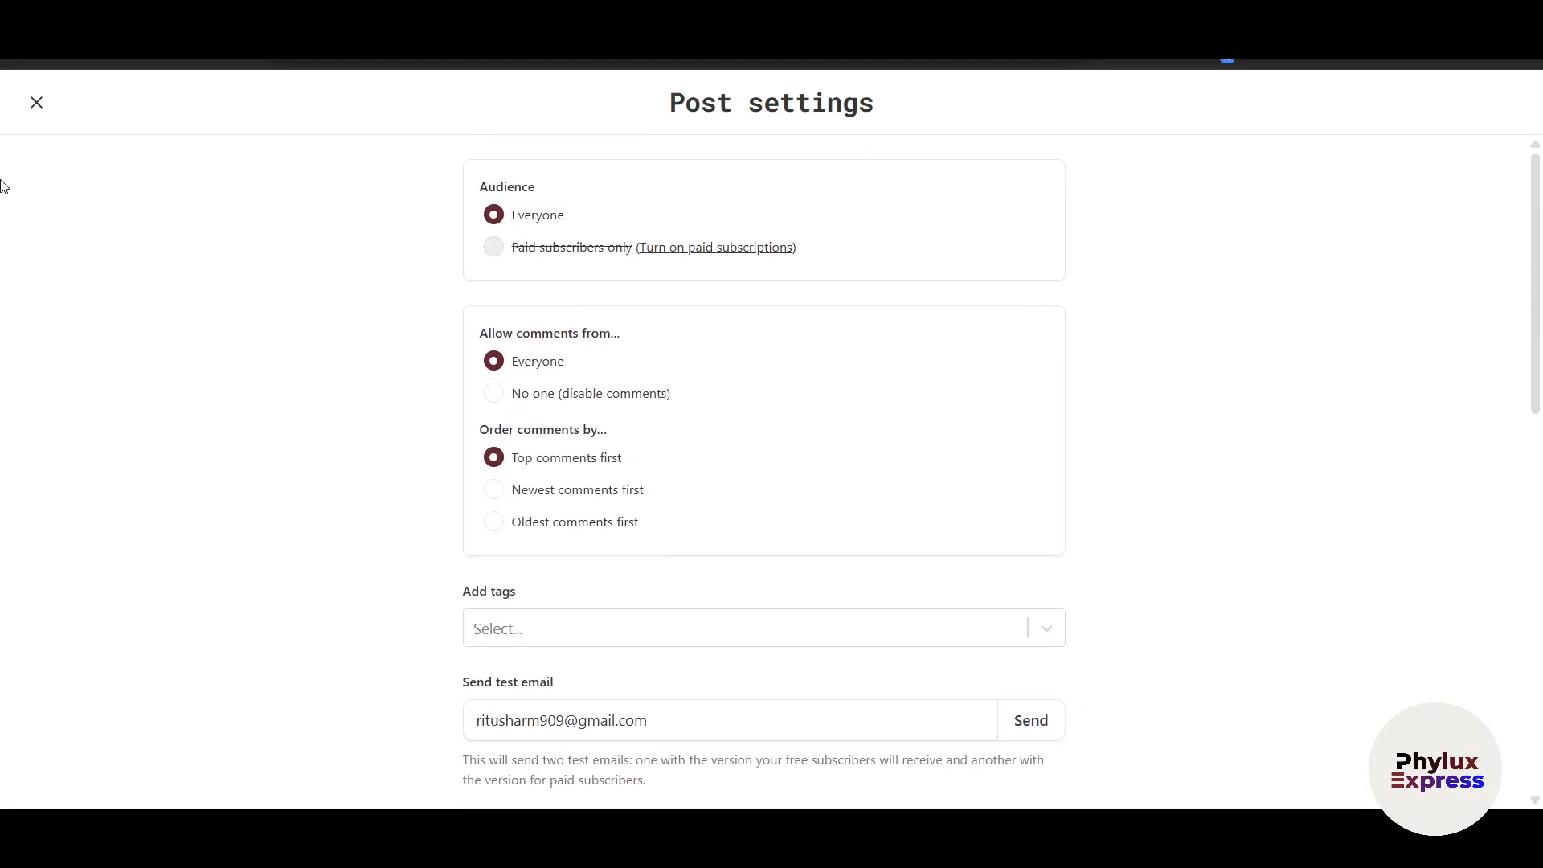
left_click(34, 103)
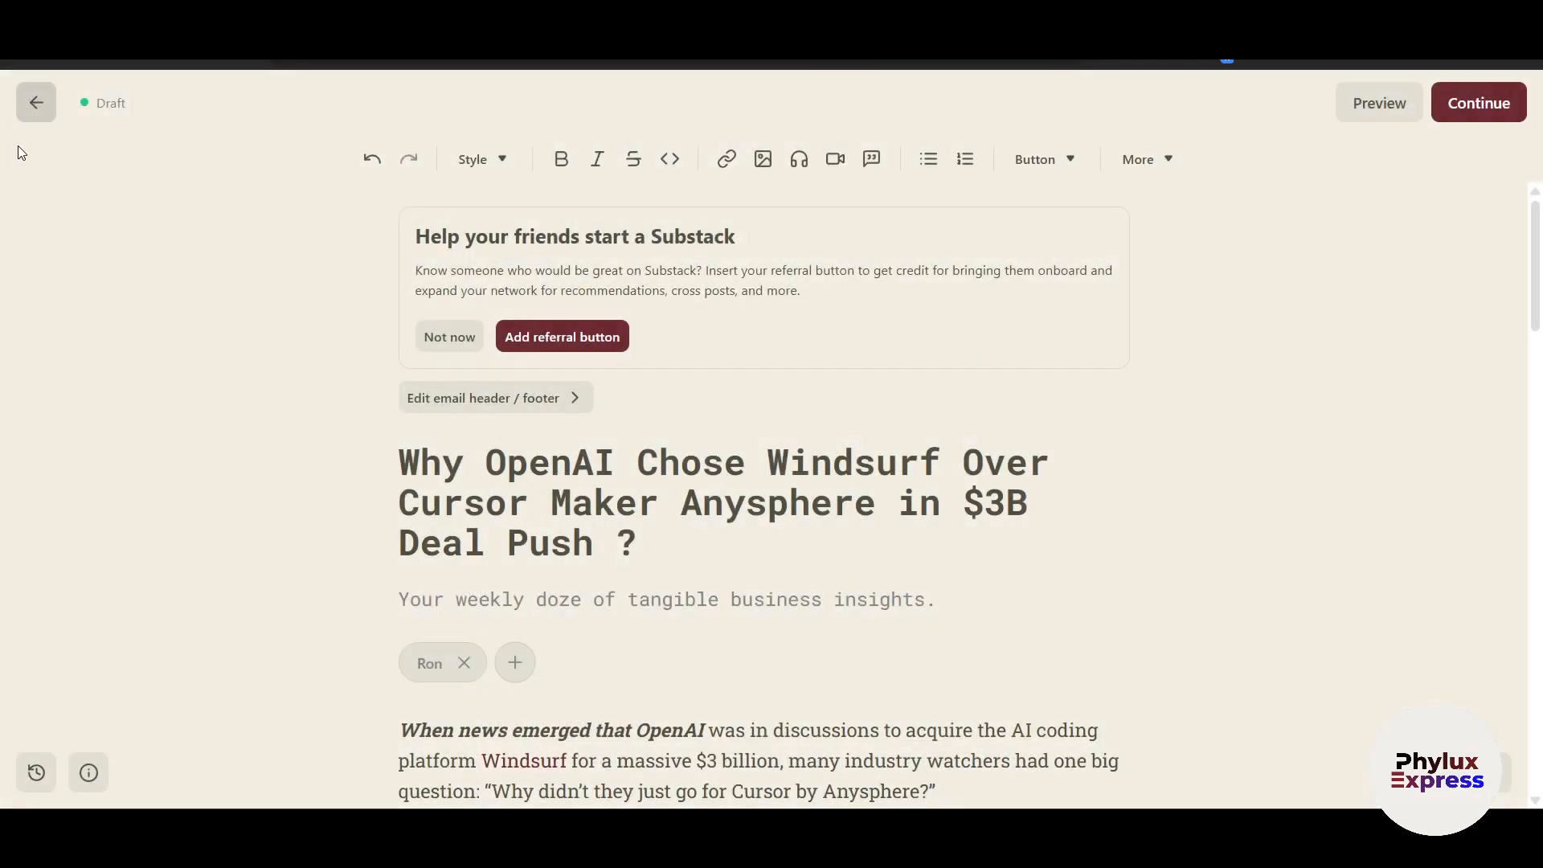
Preview the post in its Mobile, Desktop and Email versions, and return to the editor
left_click(1379, 103)
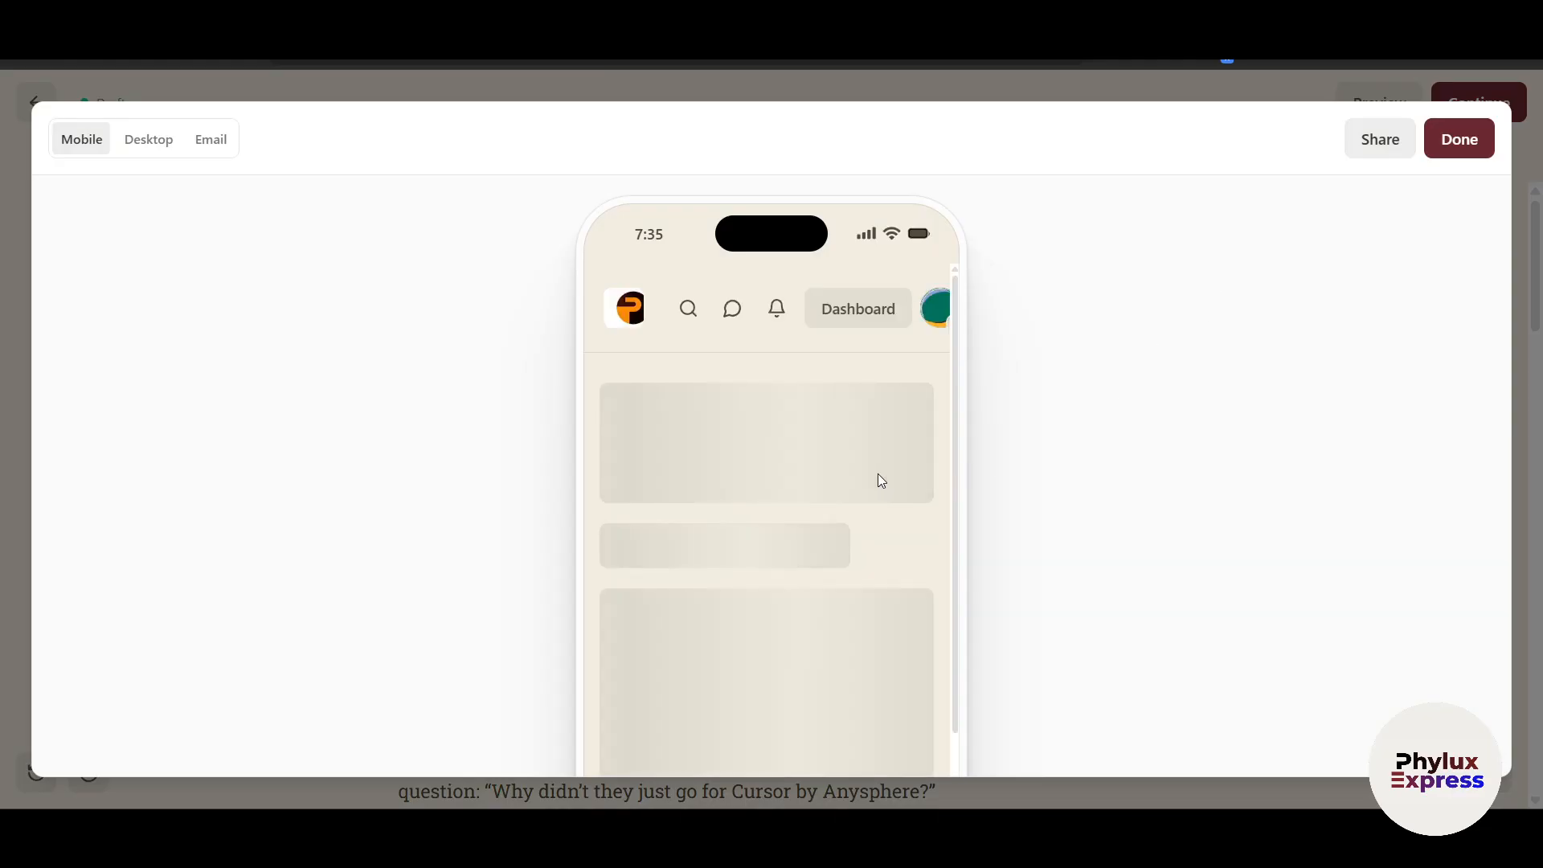
scroll(853, 470, "down", 8)
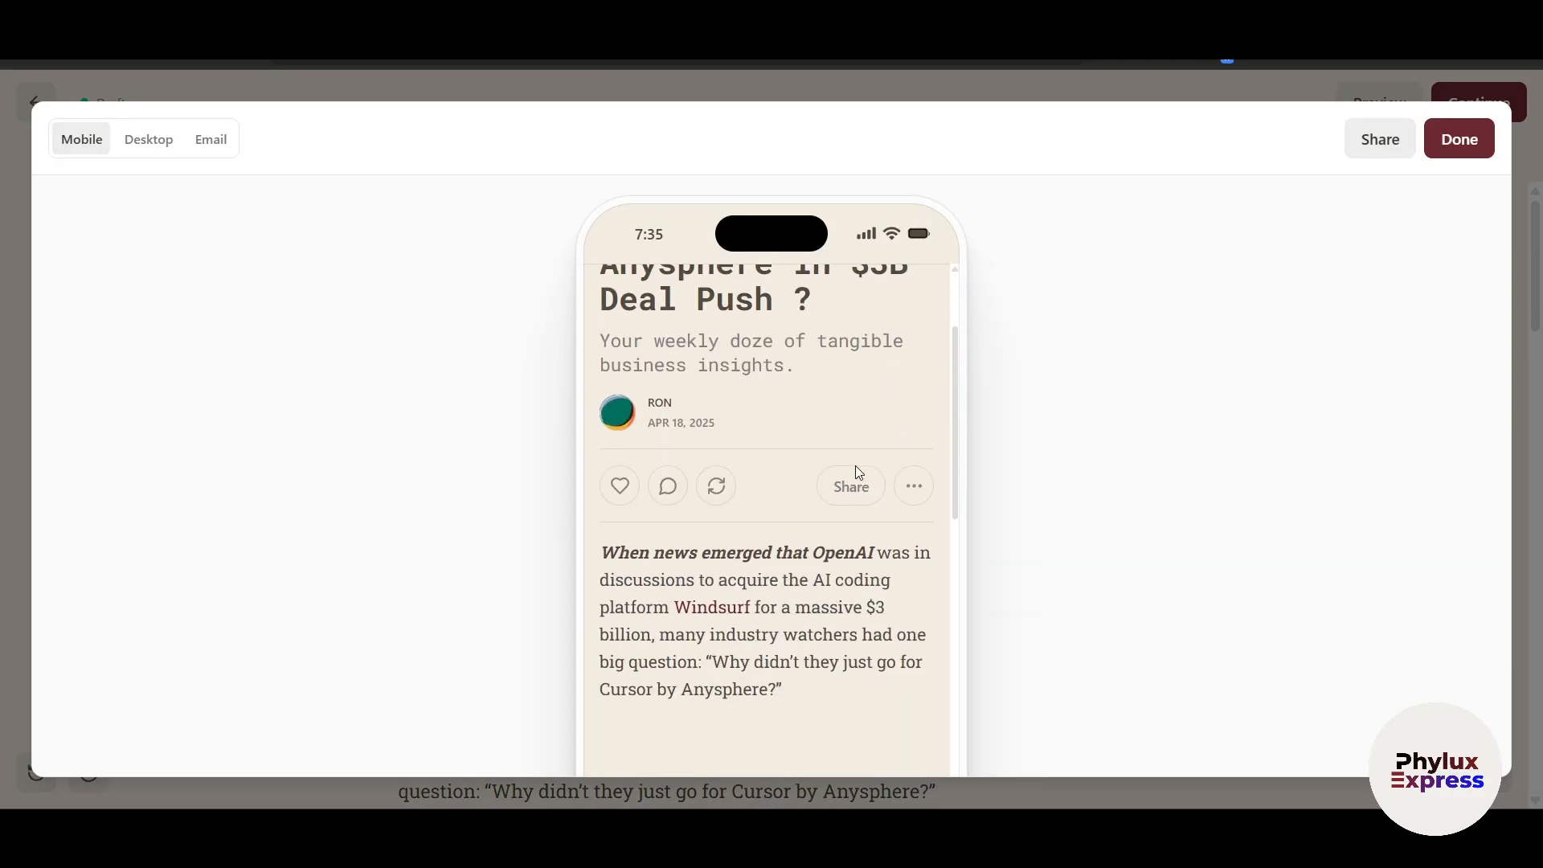
scroll(857, 474, "down", 15)
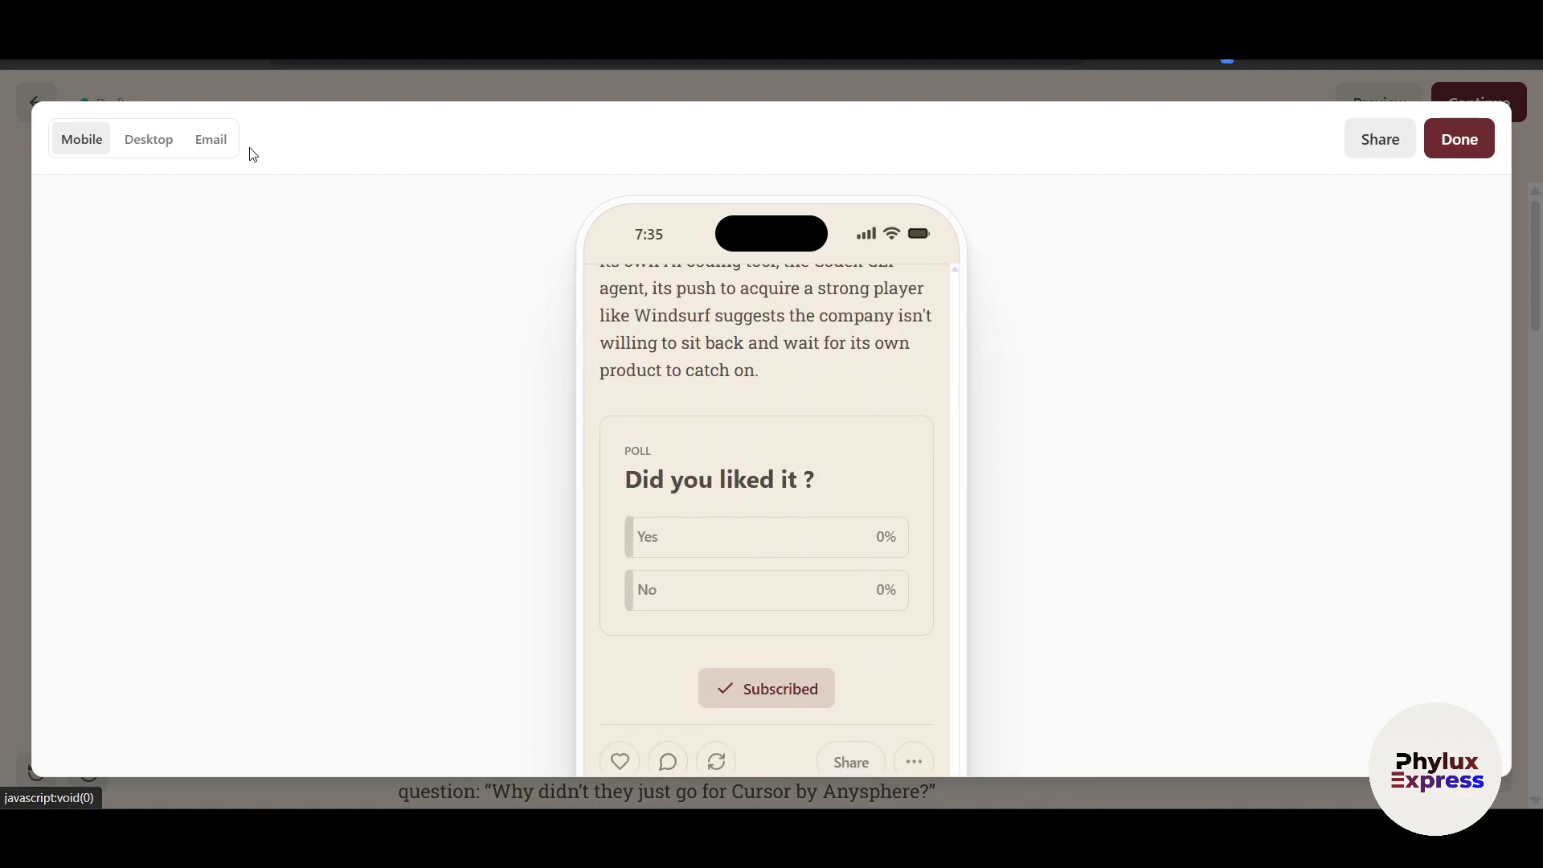
left_click(134, 149)
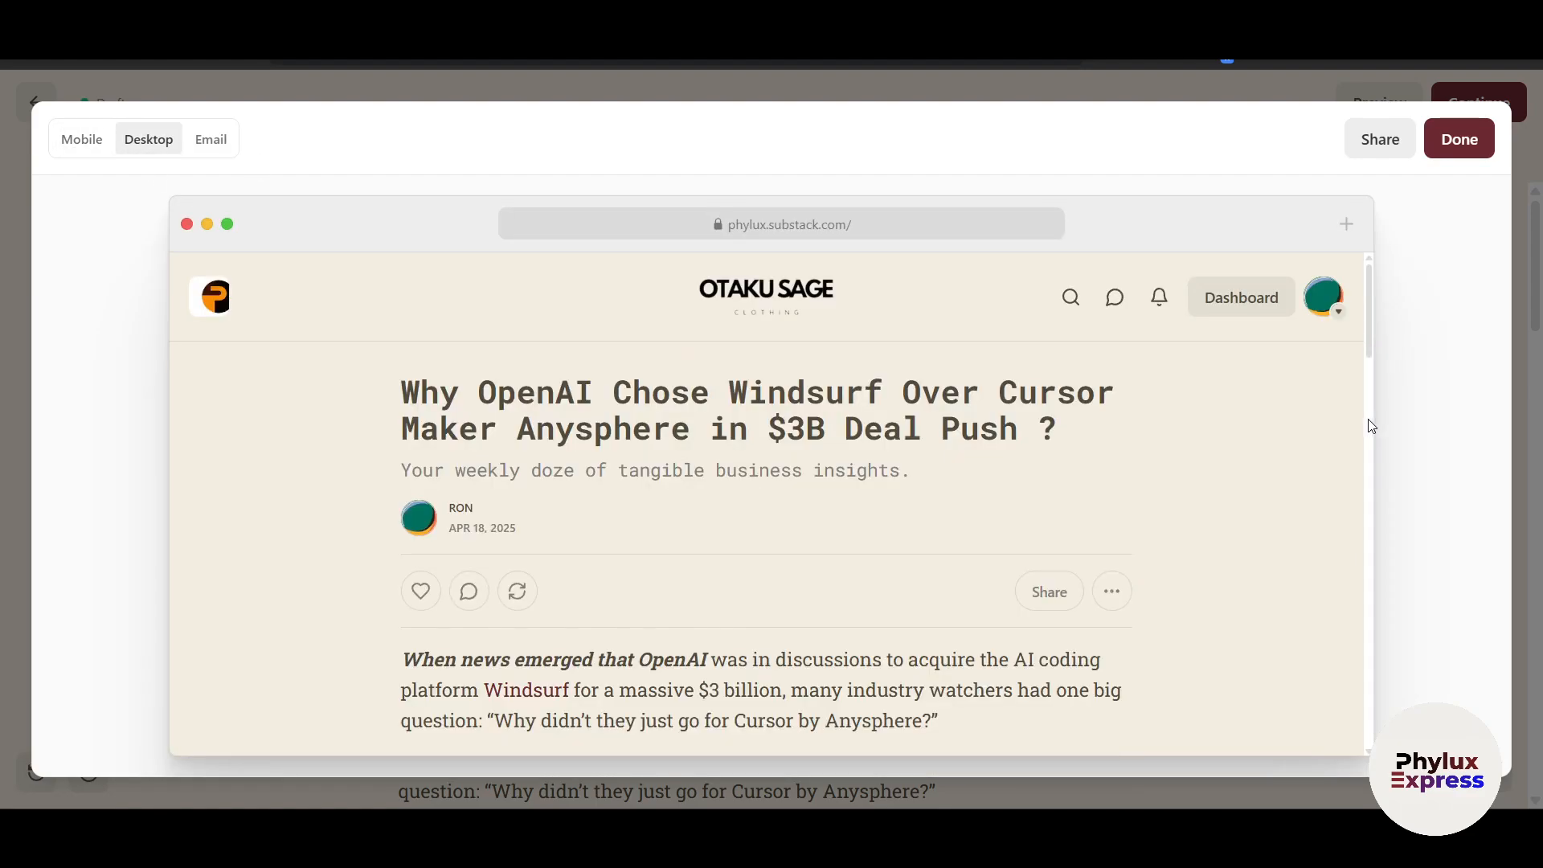
scroll(1326, 424, "down", 2)
scroll(1327, 423, "down", 20)
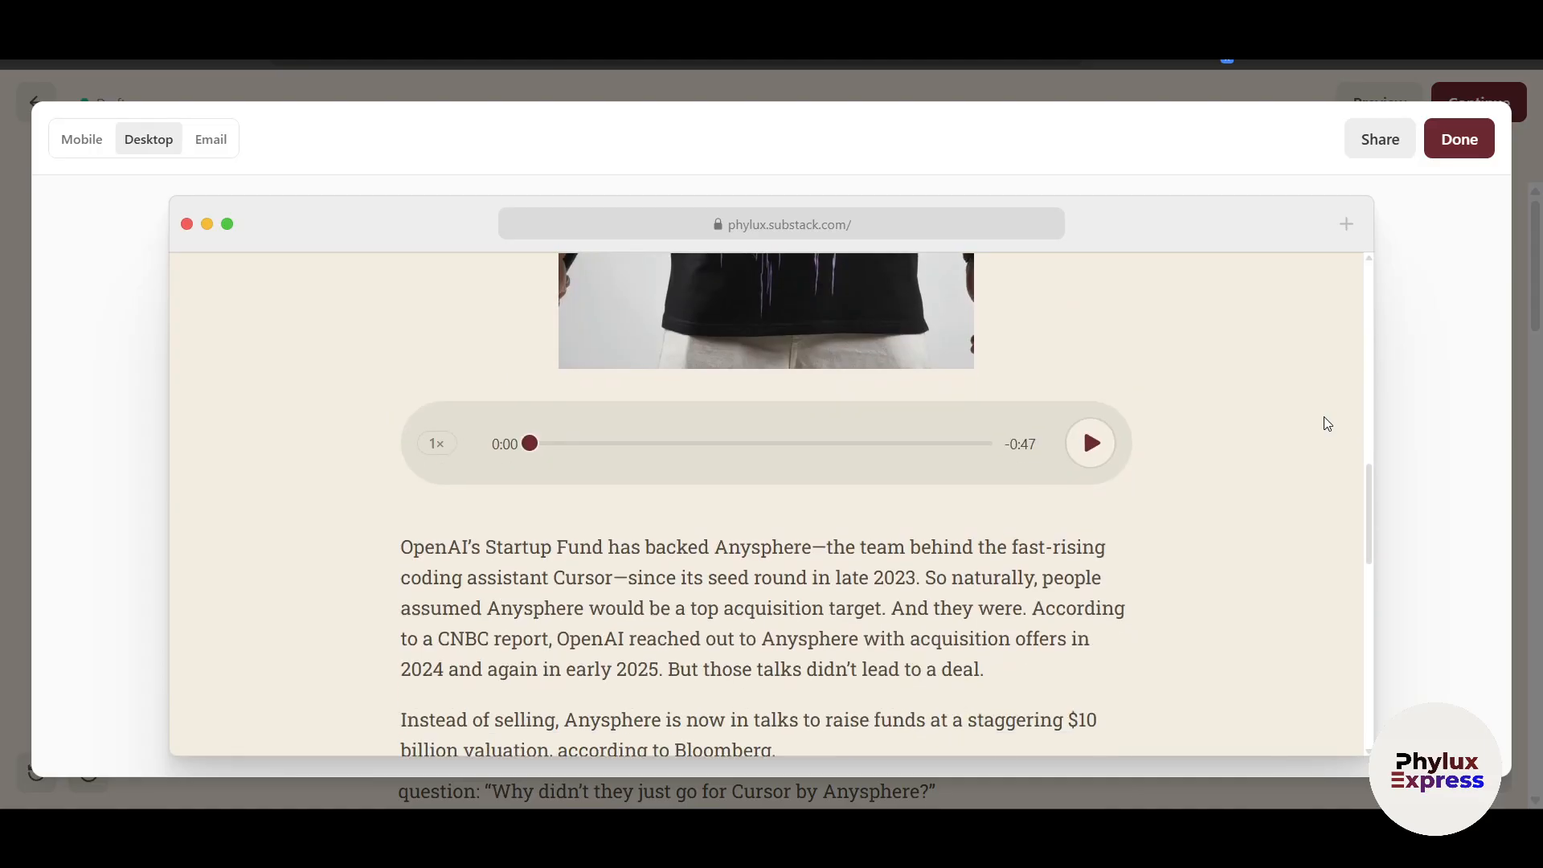
left_click(210, 139)
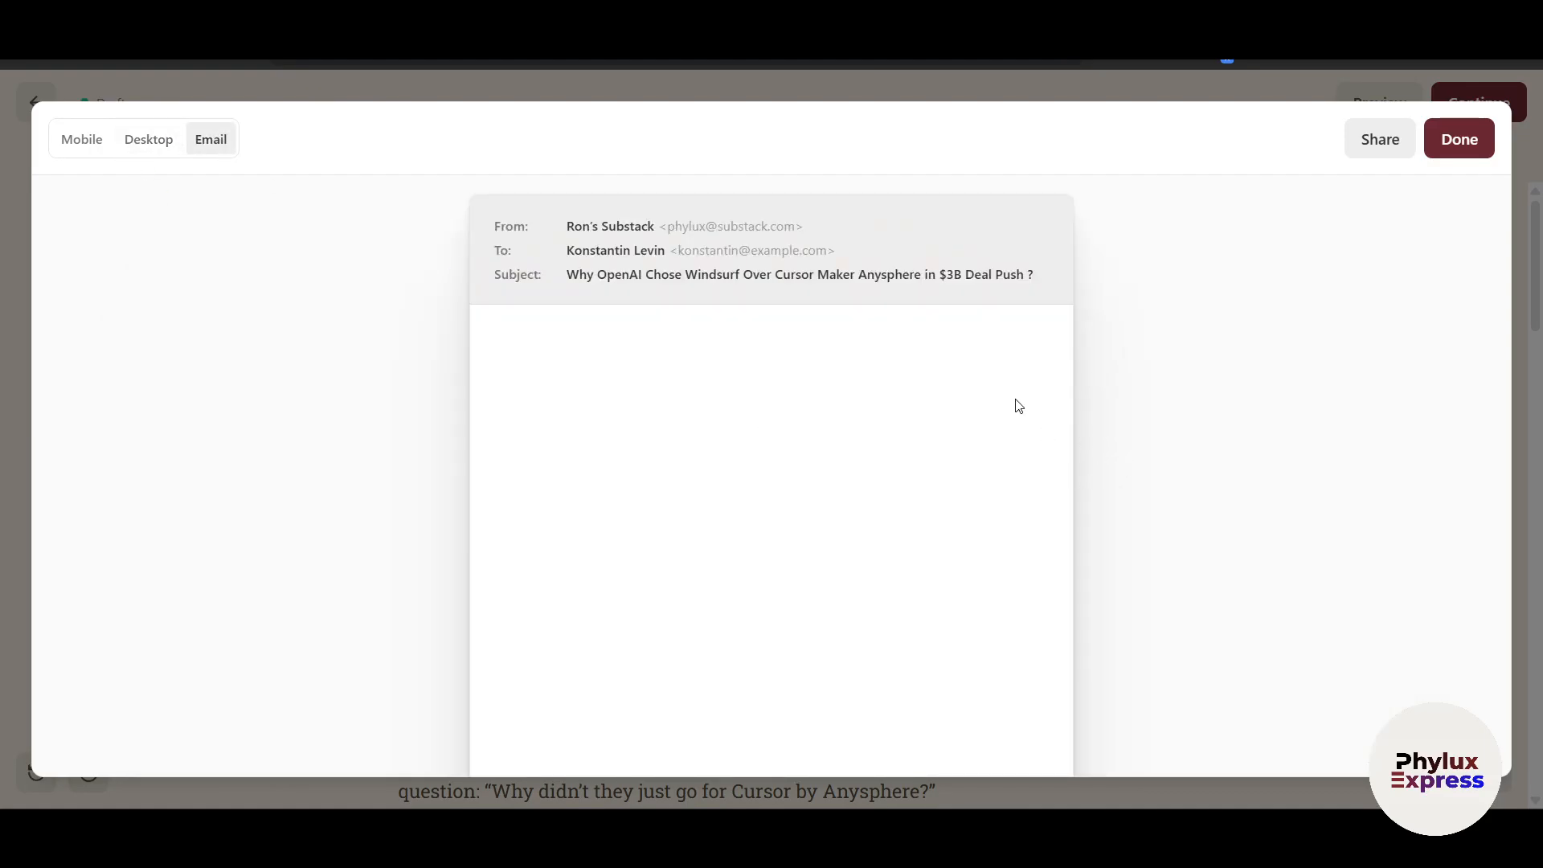
scroll(910, 469, "down", 5)
scroll(909, 469, "down", 20)
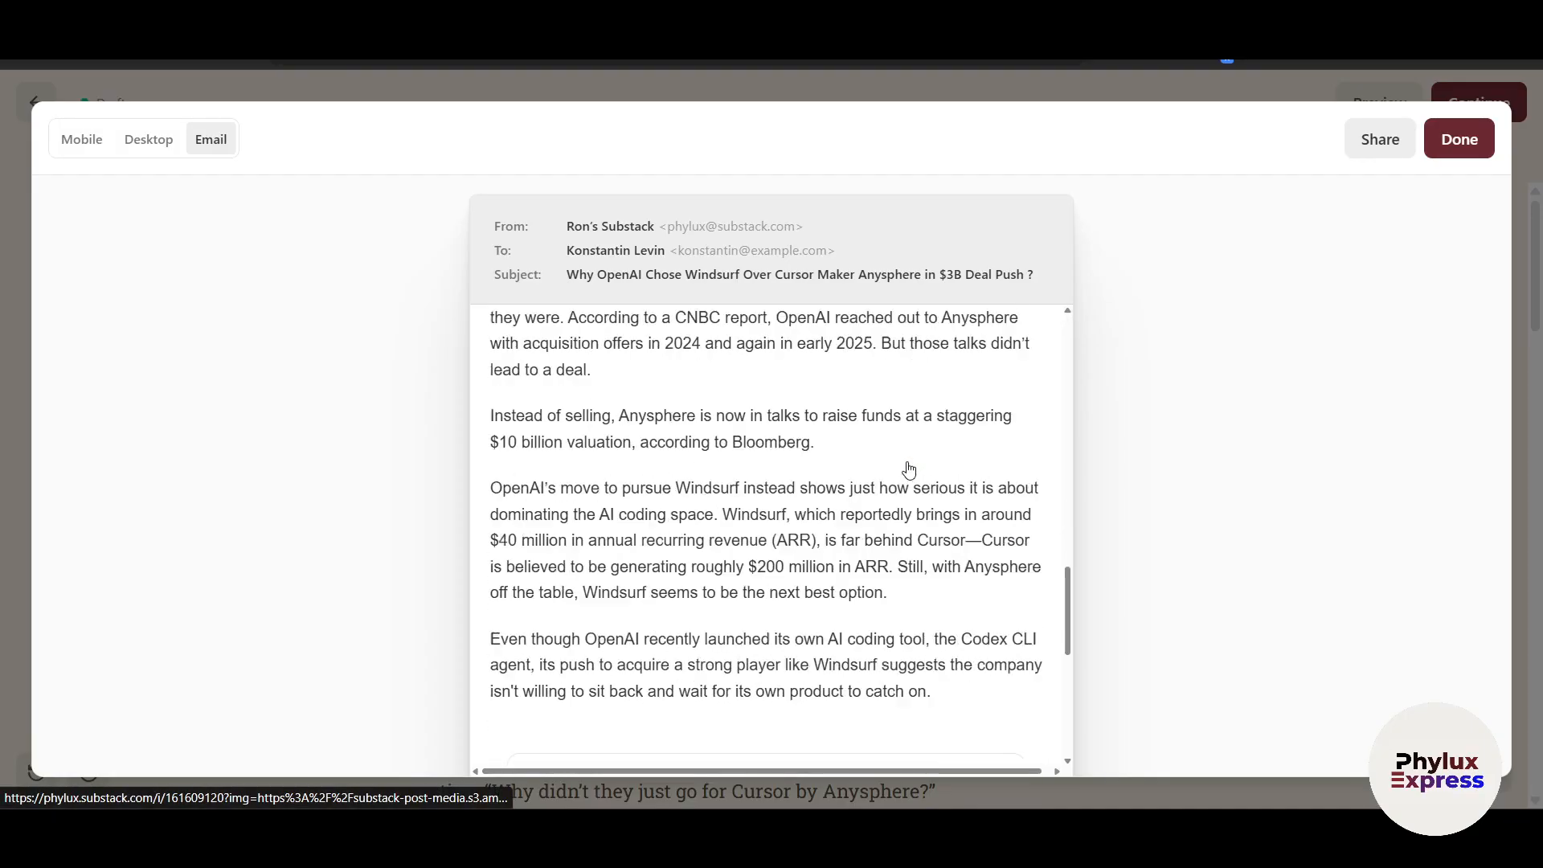
left_click(1459, 139)
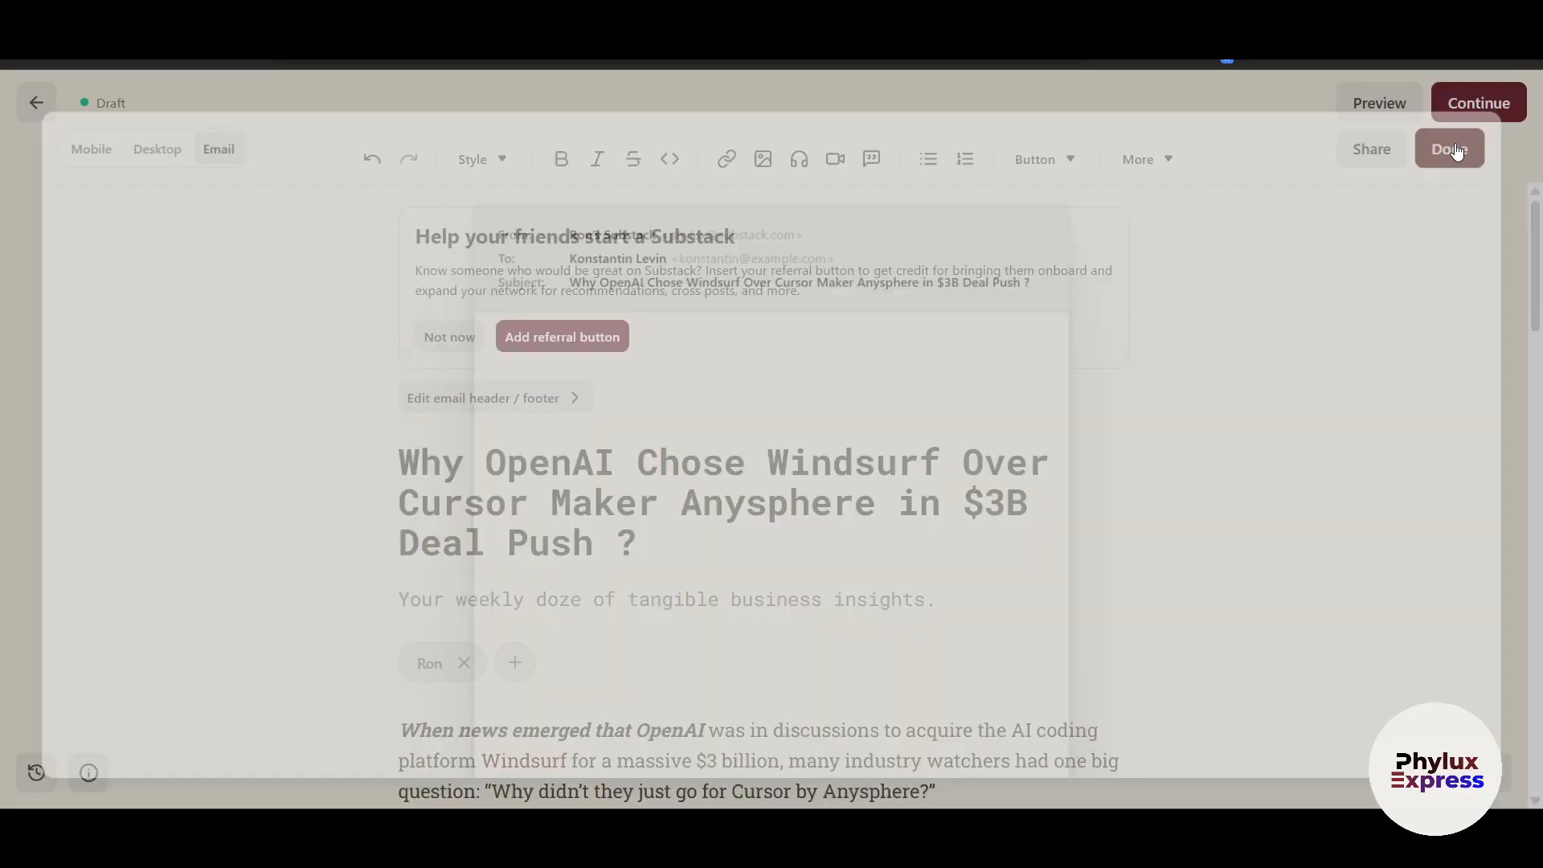
Publish the post to everyone with comments allowed from everyone, and dismiss the app stats promotion
left_click(1478, 102)
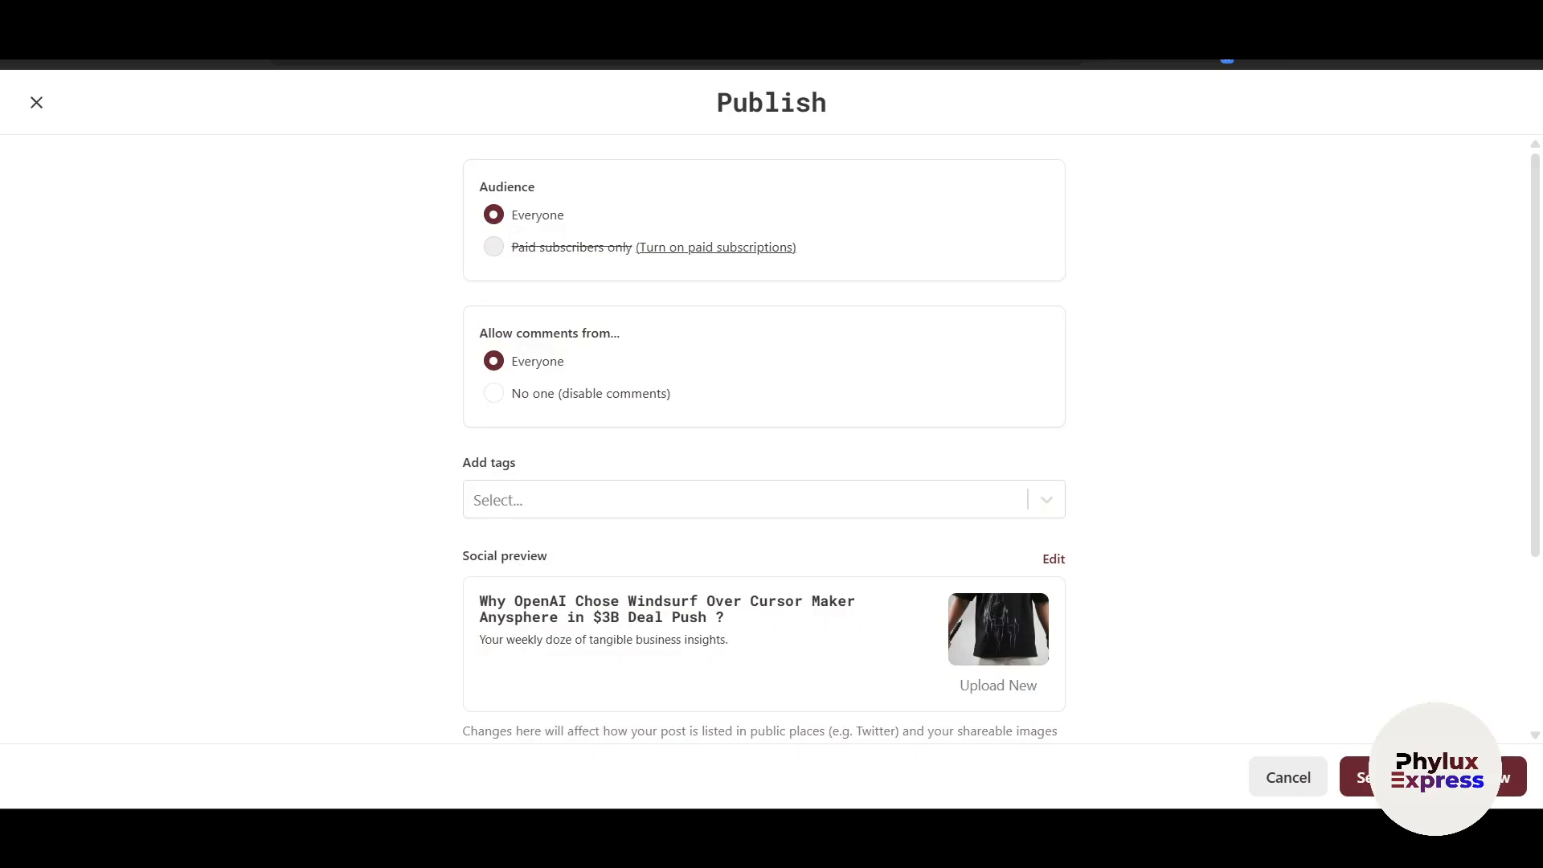
left_click(1435, 776)
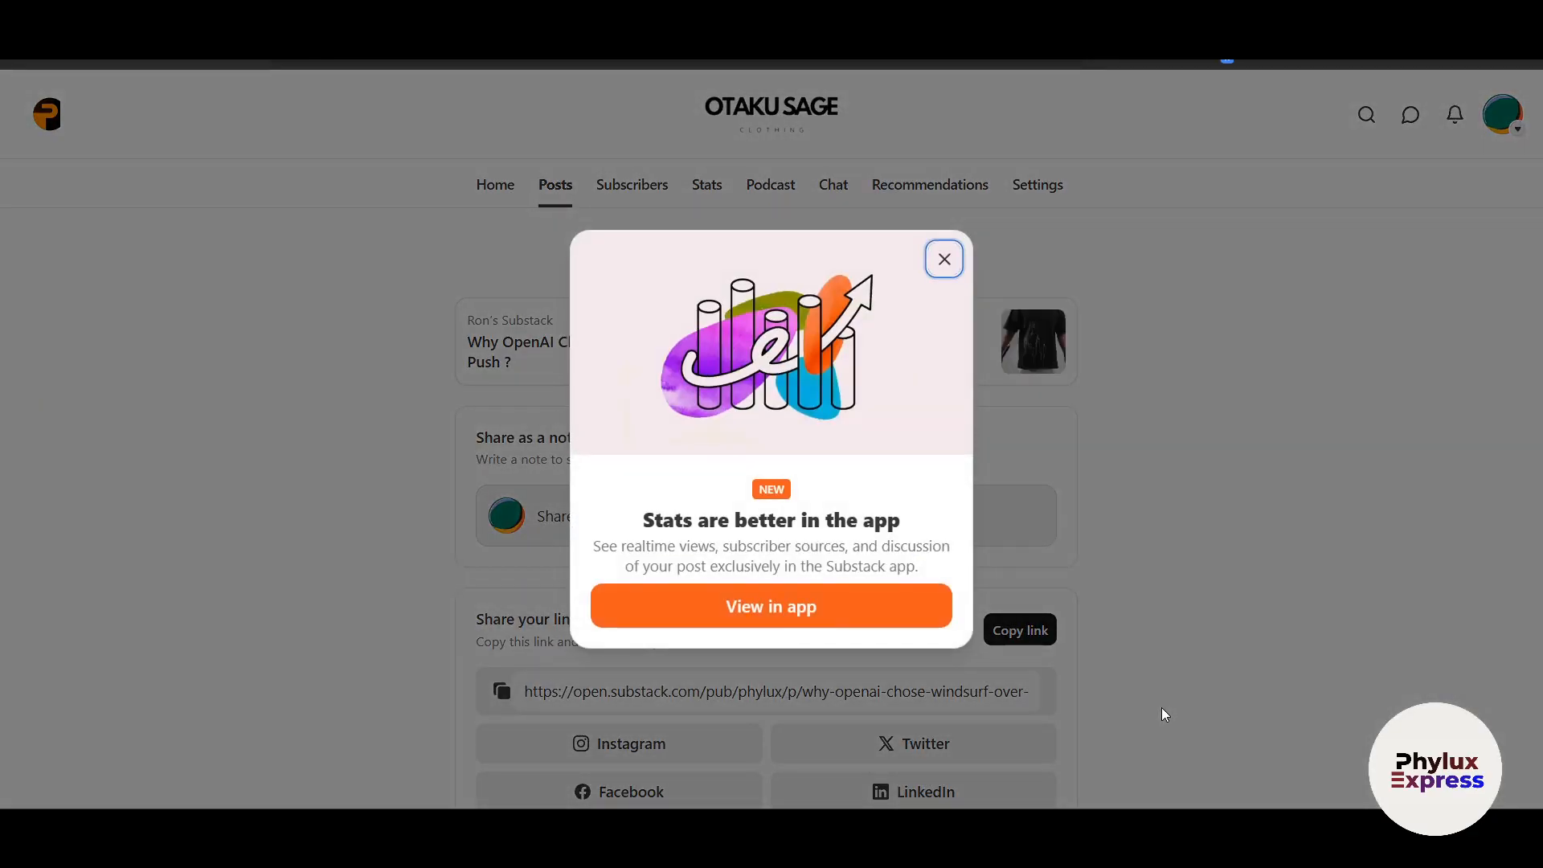
left_click(932, 271)
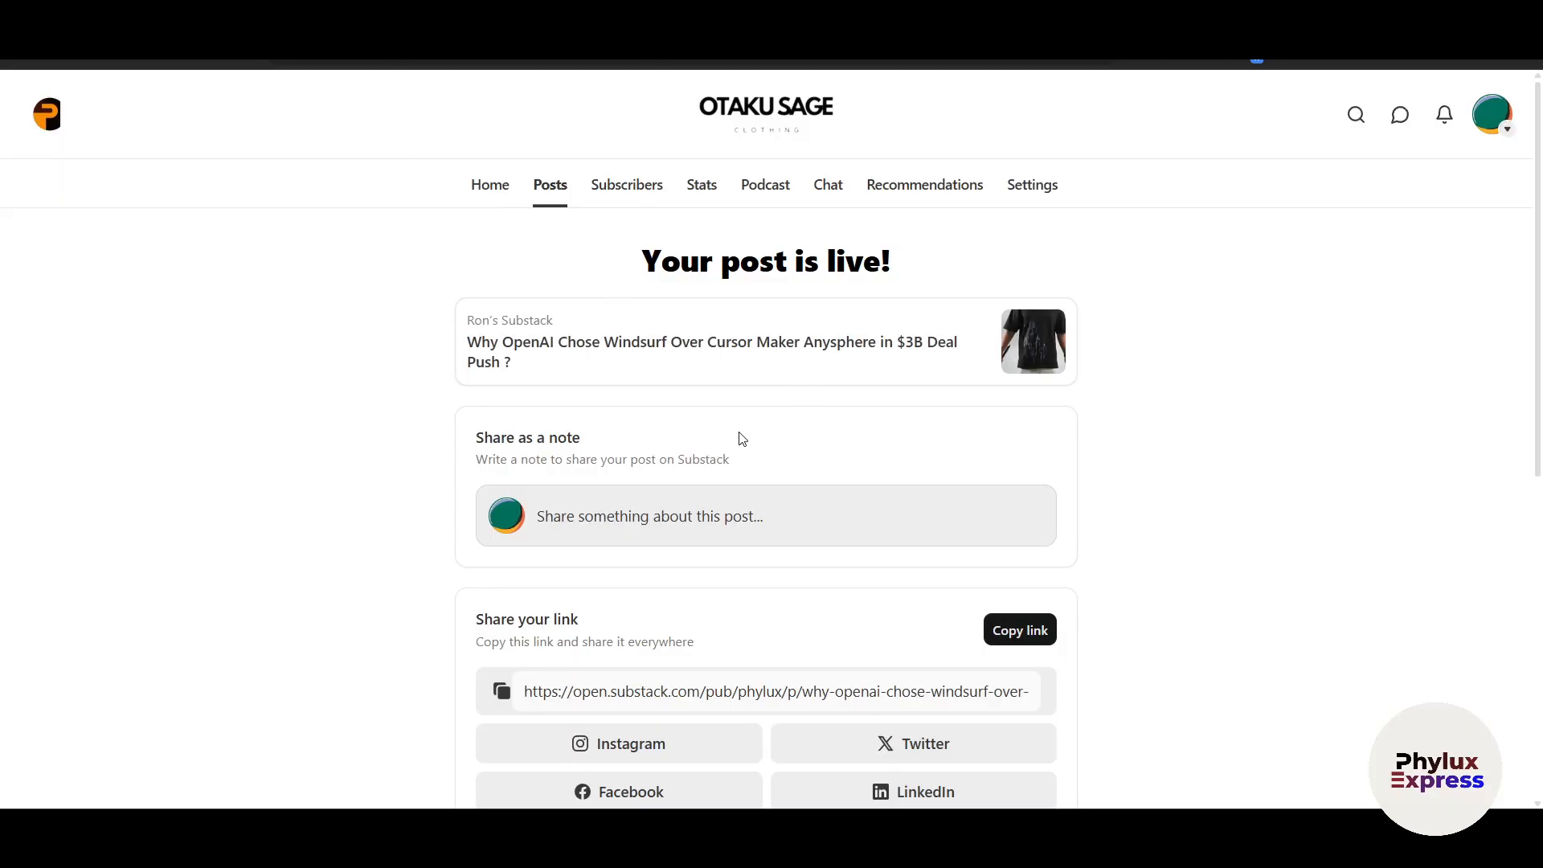
Examine the options for sharing the published post as a note, link, social media post, image or video
scroll(1074, 488, "down", 4)
scroll(1151, 507, "down", 2)
scroll(1149, 506, "up", 5)
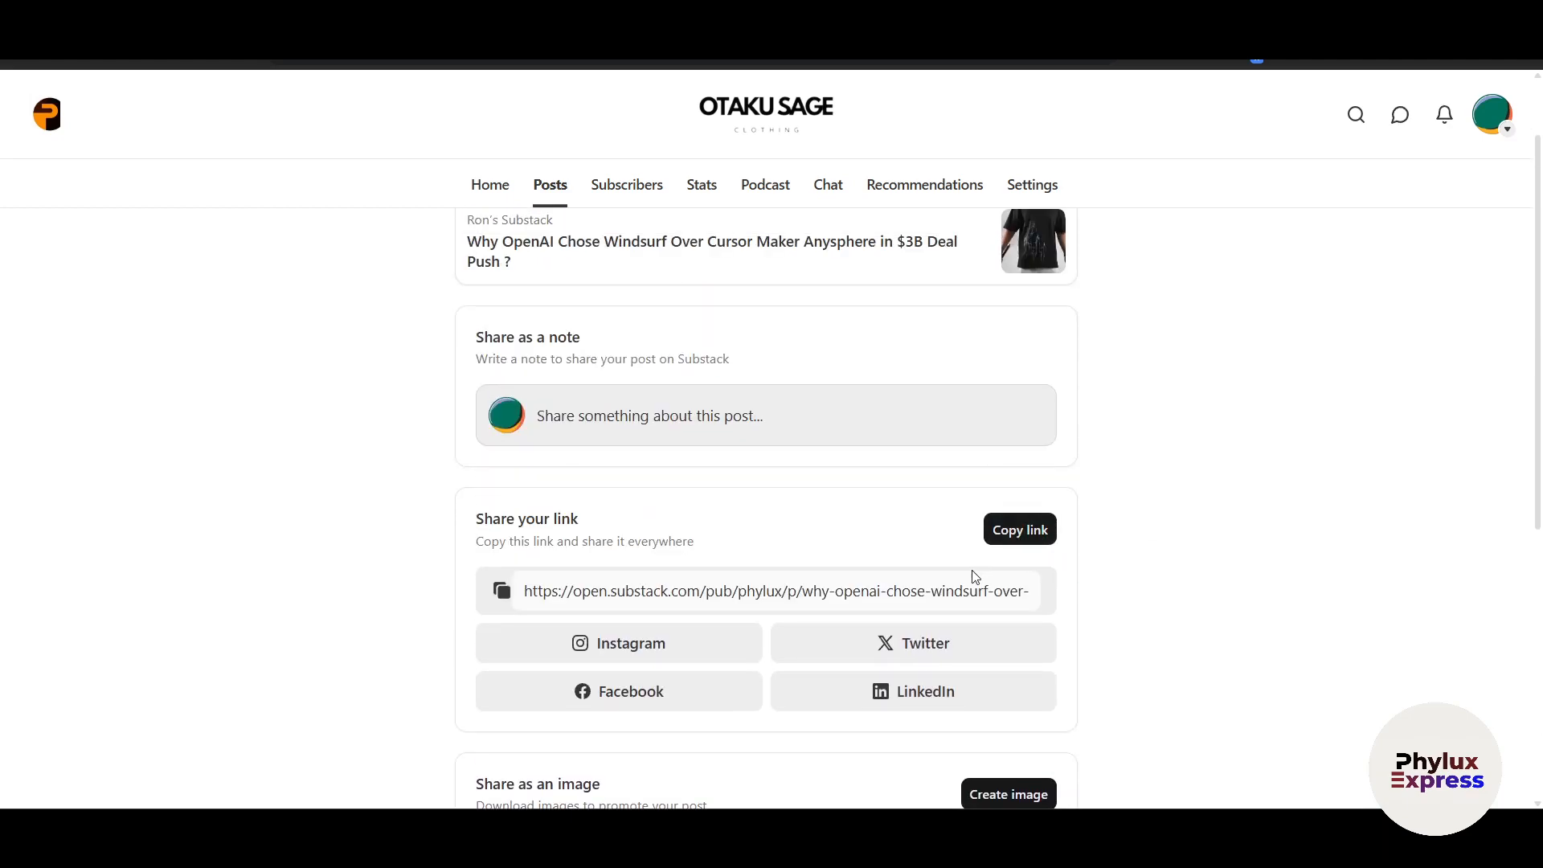
left_click(917, 603)
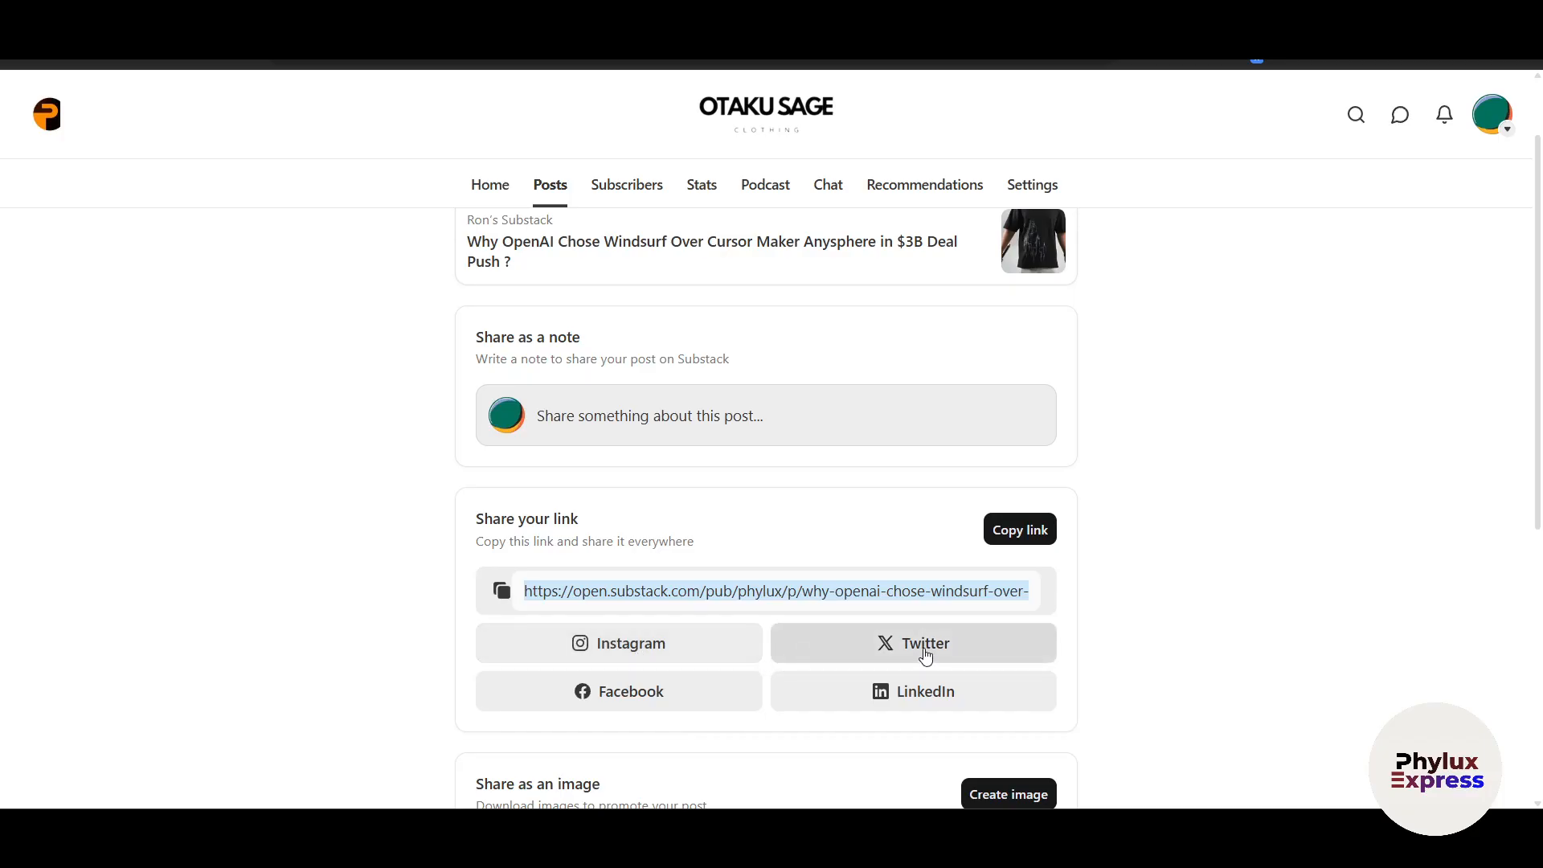
scroll(1149, 723, "down", 5)
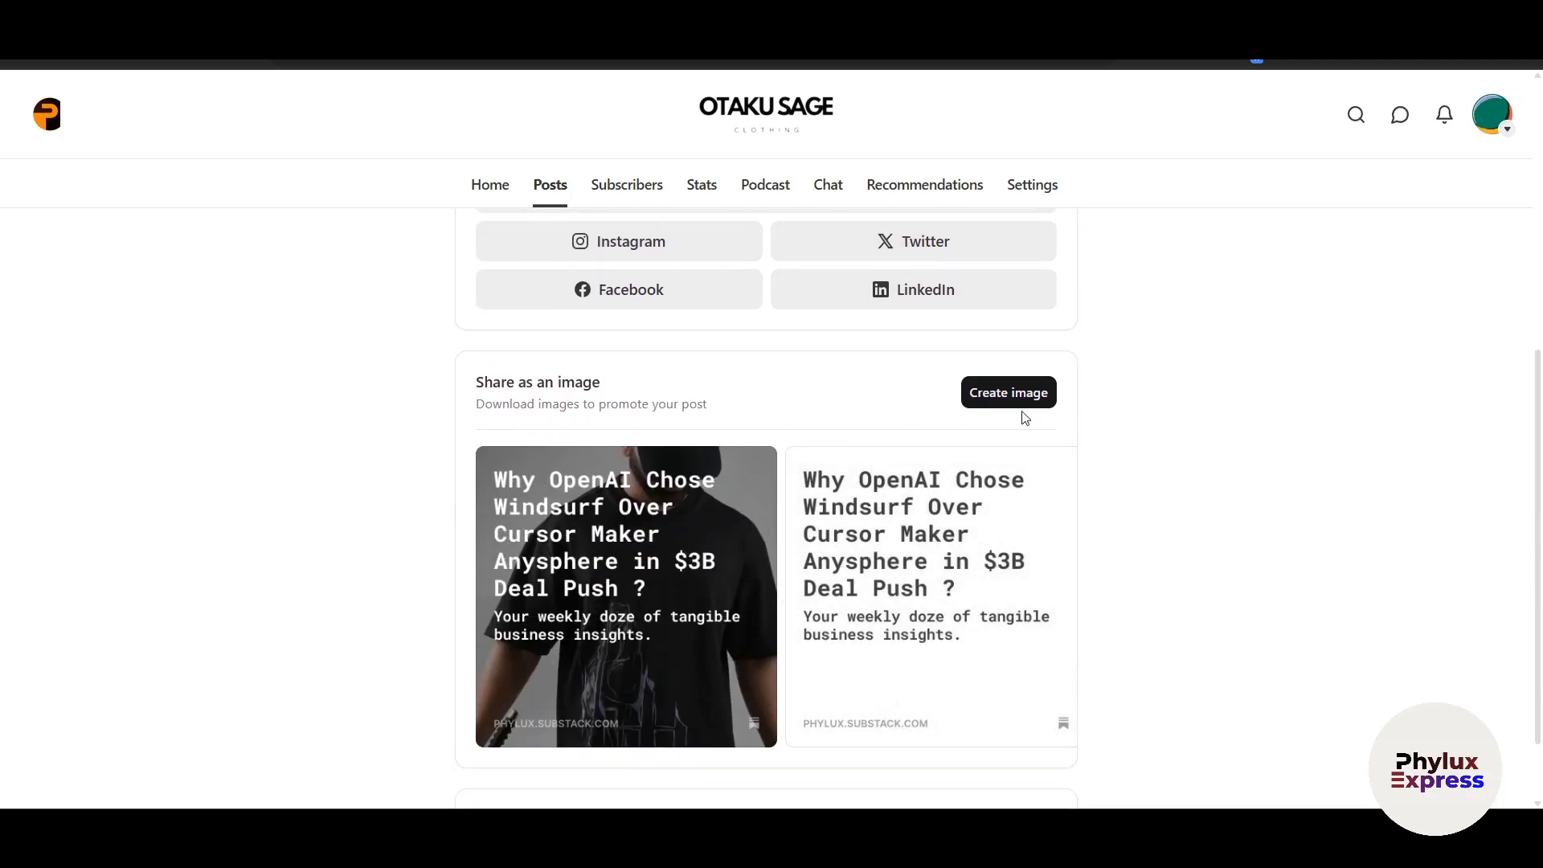
mouse_move(678, 616)
scroll(924, 643, "down", 1)
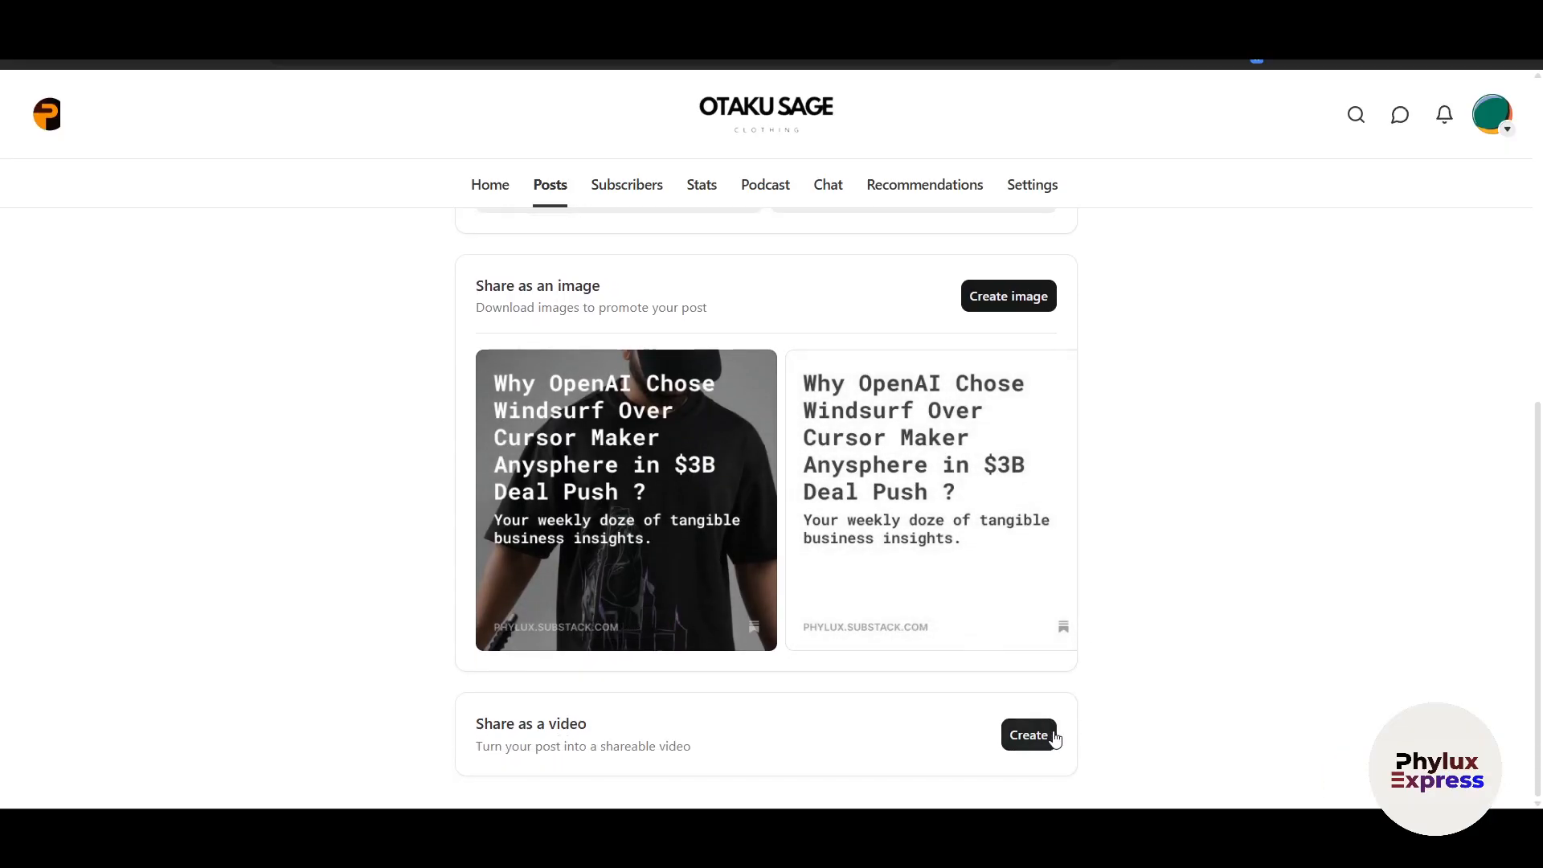
scroll(1315, 575, "up", 7)
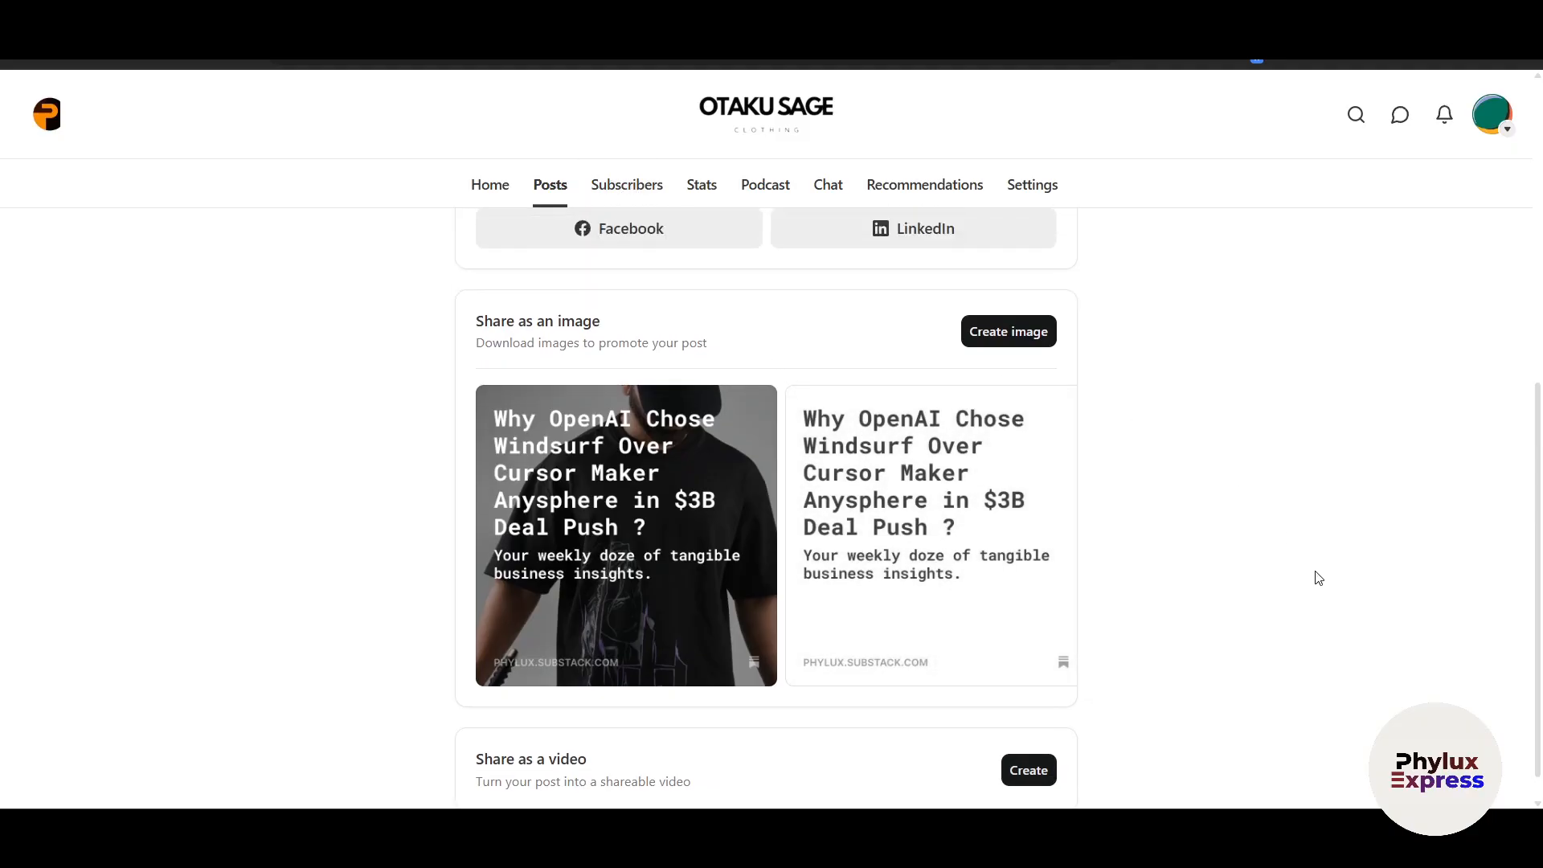
Open the website theme editor from the publication's Website settings and look over the homepage with the published post
left_click(1032, 203)
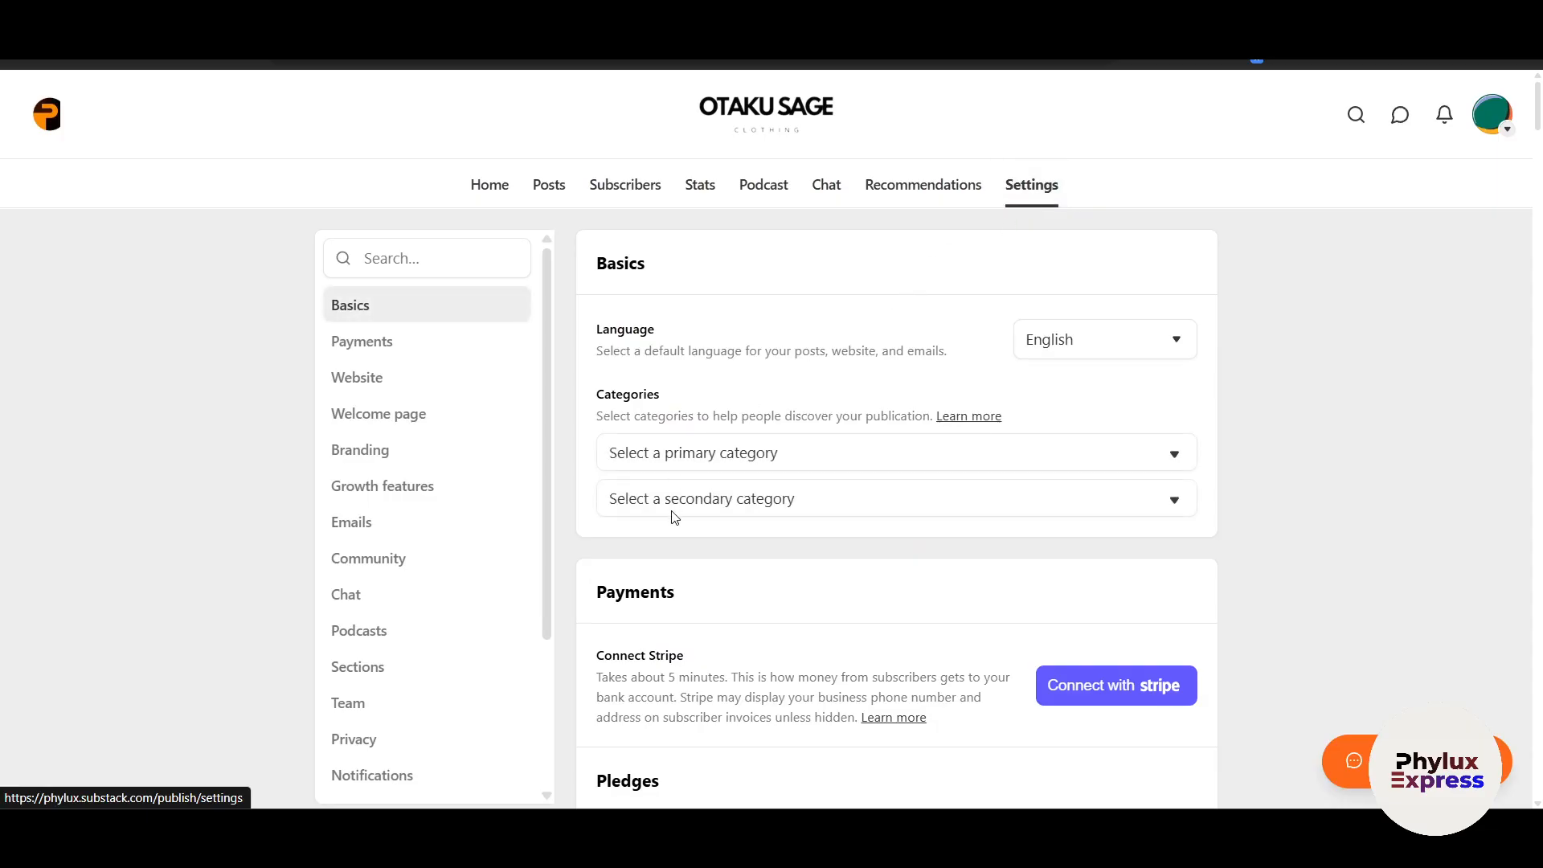
scroll(678, 532, "down", 1)
left_click(431, 380)
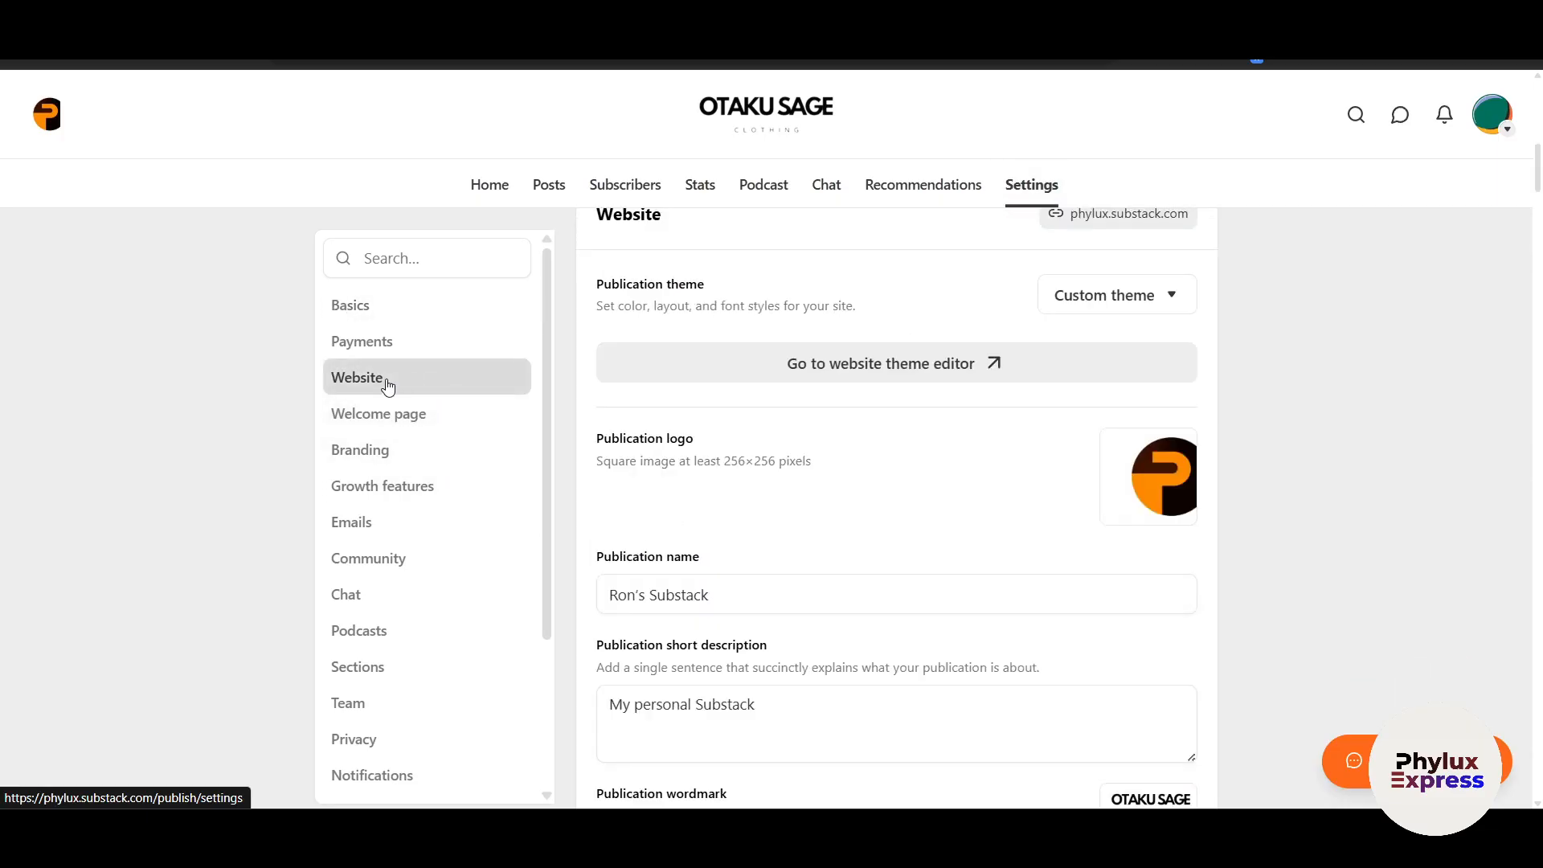
left_click(1017, 373)
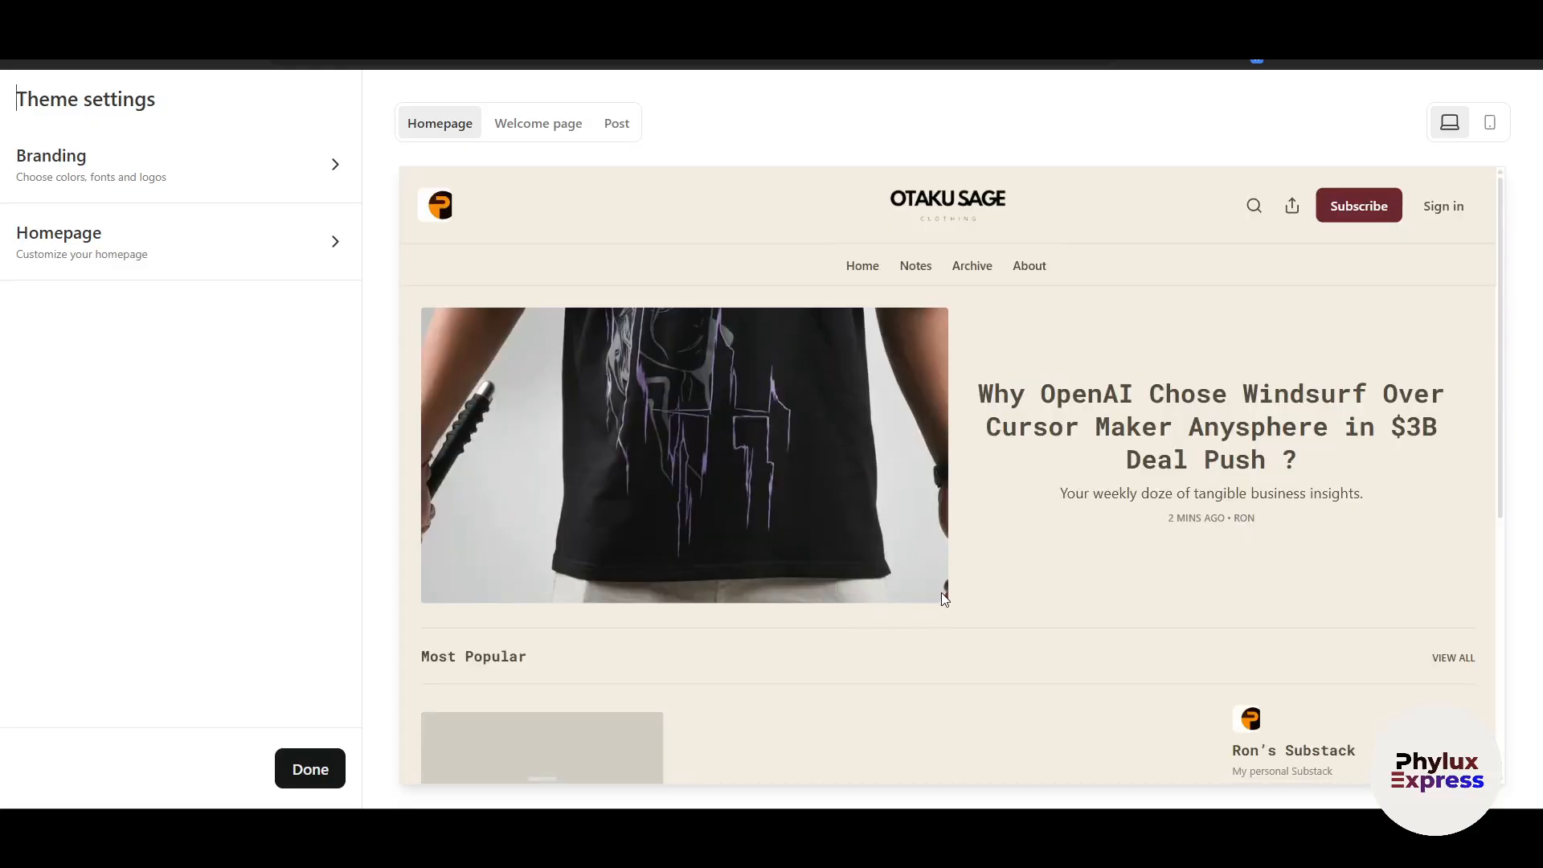
scroll(1254, 486, "down", 3)
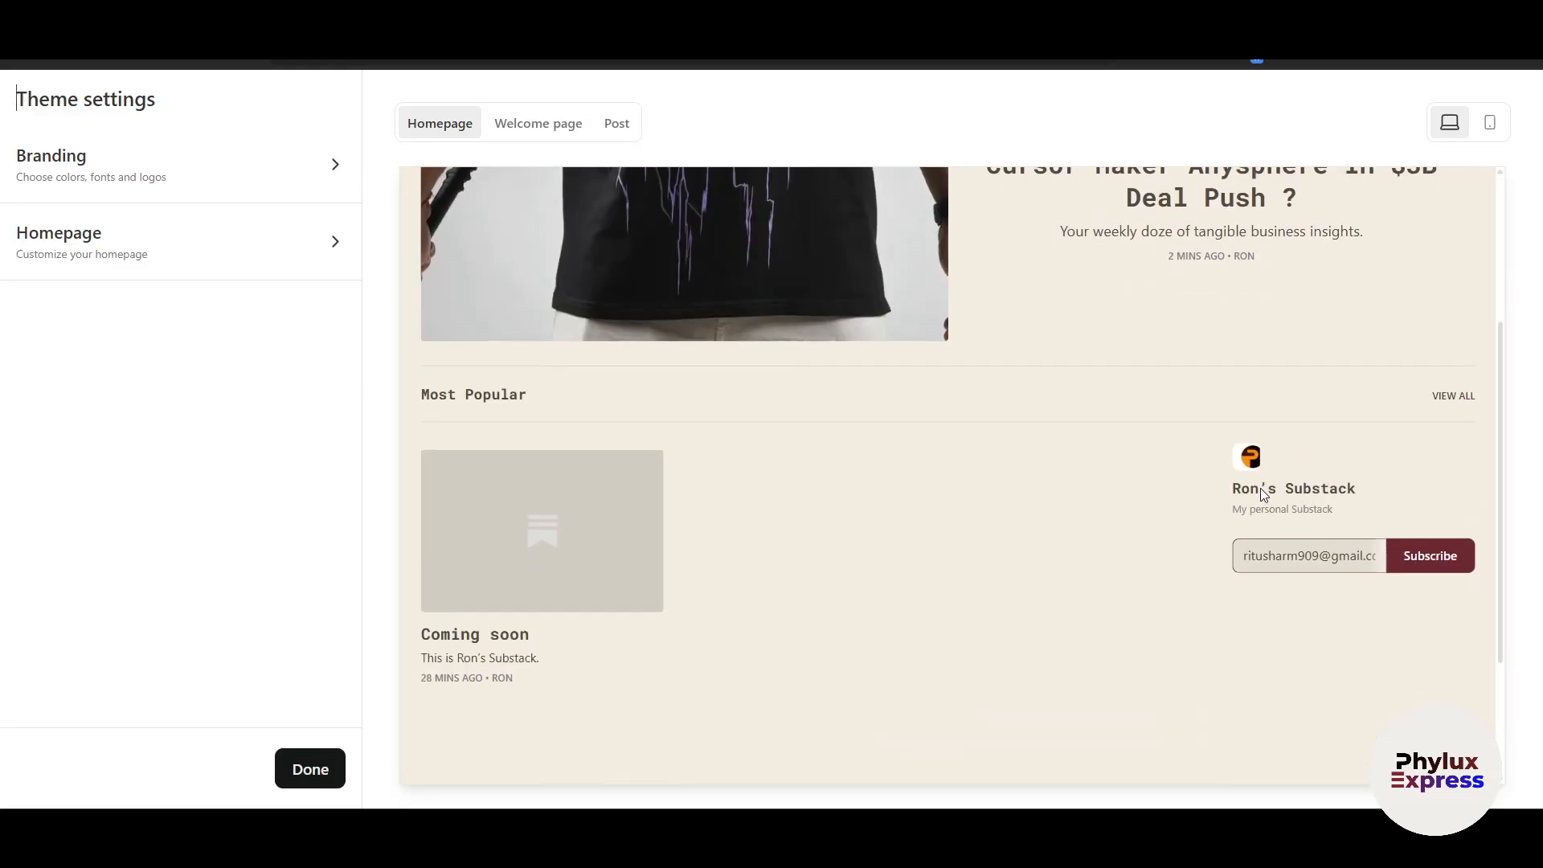
scroll(1245, 482, "up", 3)
Review the theme's branding options for logos, colors and typography, and return to the theme settings
left_click(211, 173)
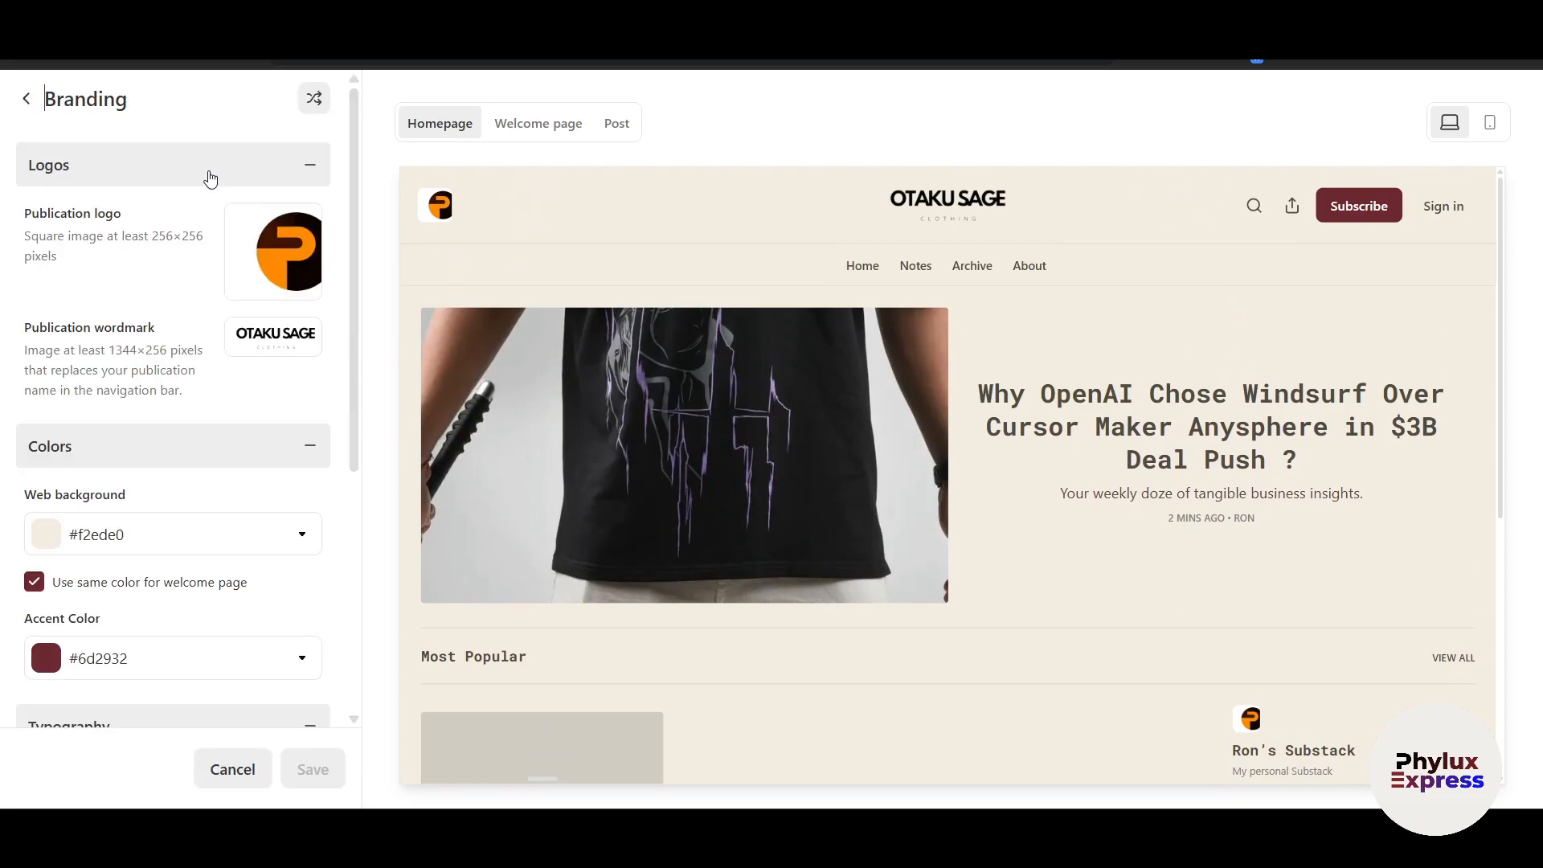
scroll(164, 487, "down", 5)
scroll(131, 434, "up", 5)
left_click(26, 103)
Try the List post layout in the homepage settings and switch the layout to Groups (sections or tags)
left_click(157, 237)
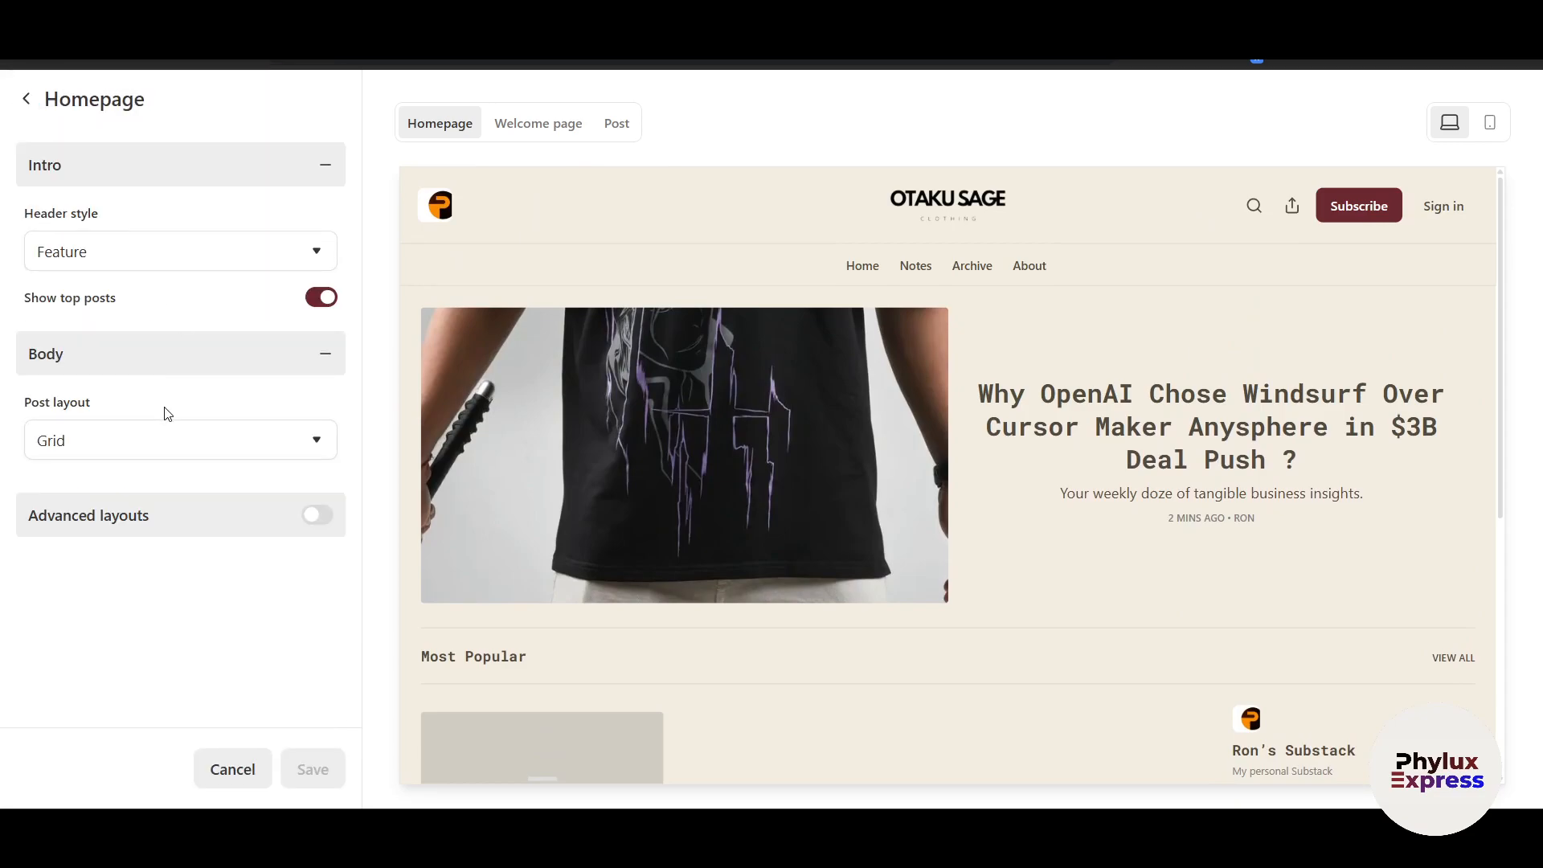
left_click(152, 446)
left_click(113, 477)
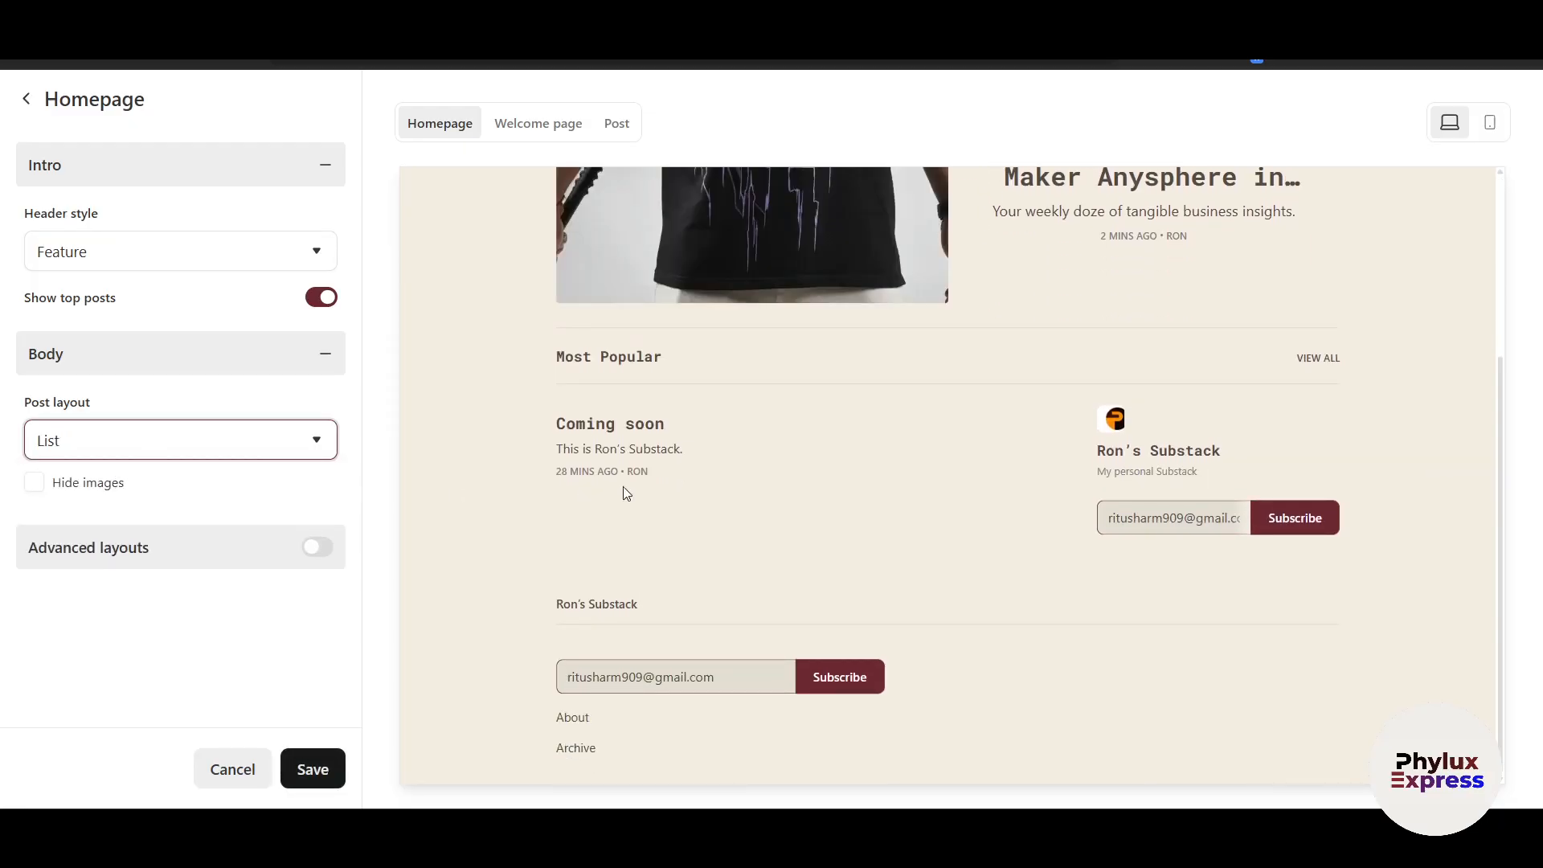
left_click(179, 434)
left_click(128, 536)
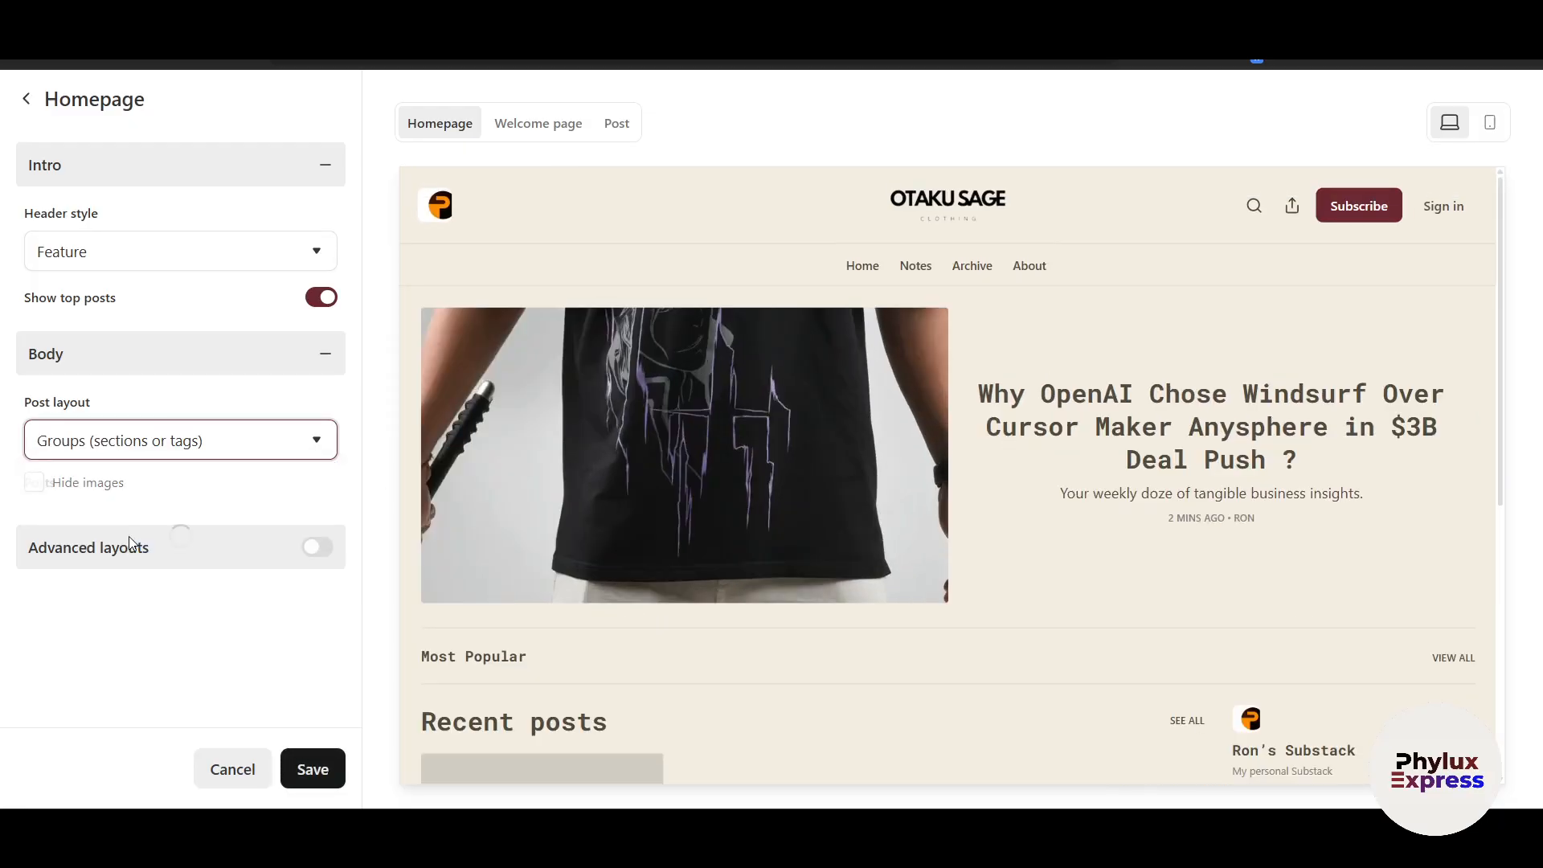
Set the homepage's post layout to List, trying the Hide images option and switching it off again
left_click(148, 441)
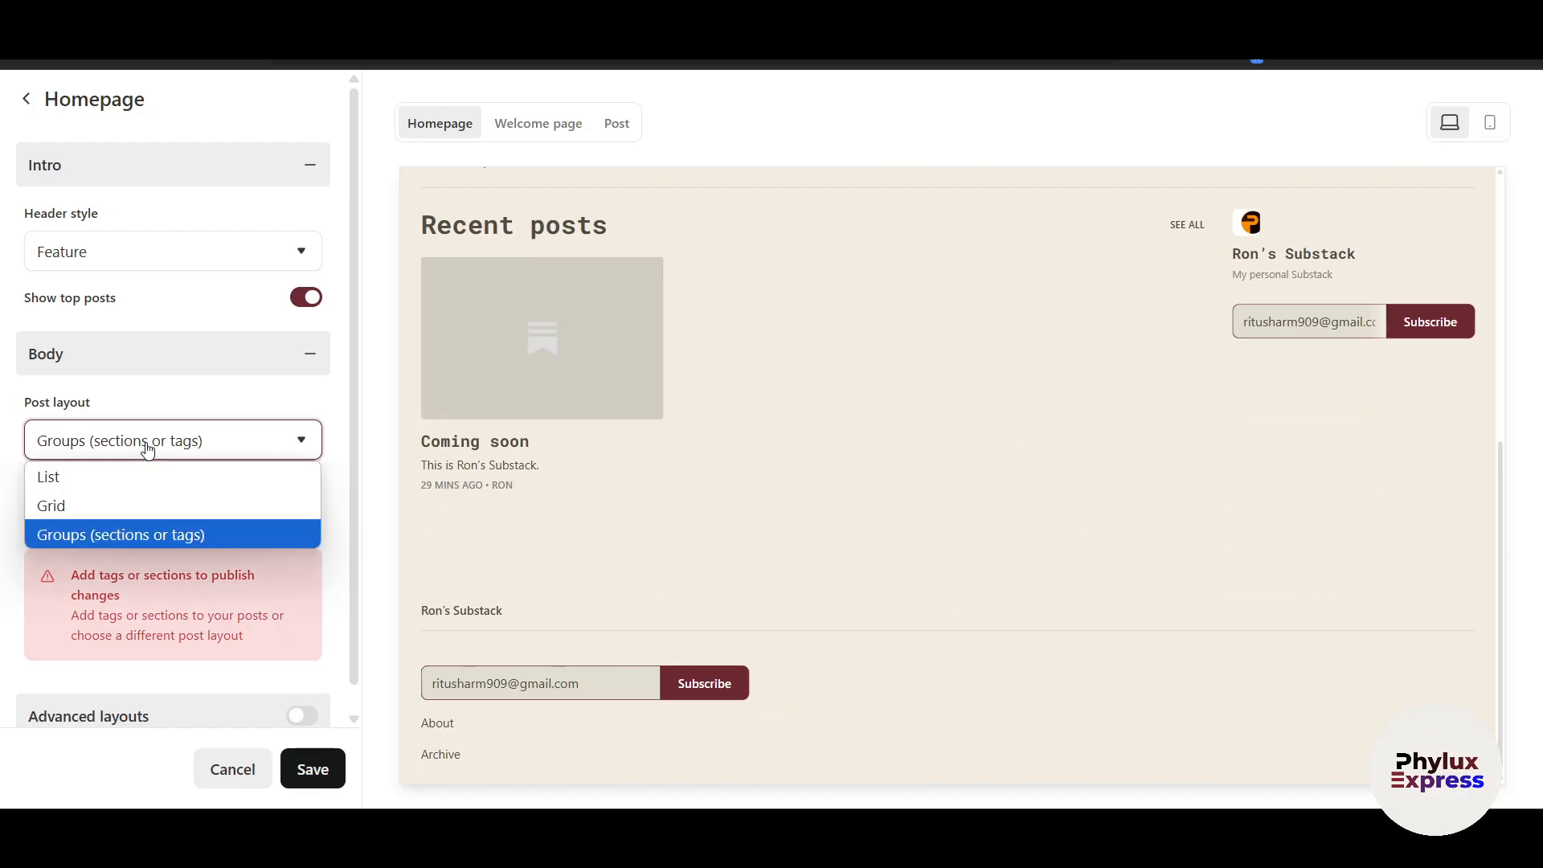
left_click(96, 485)
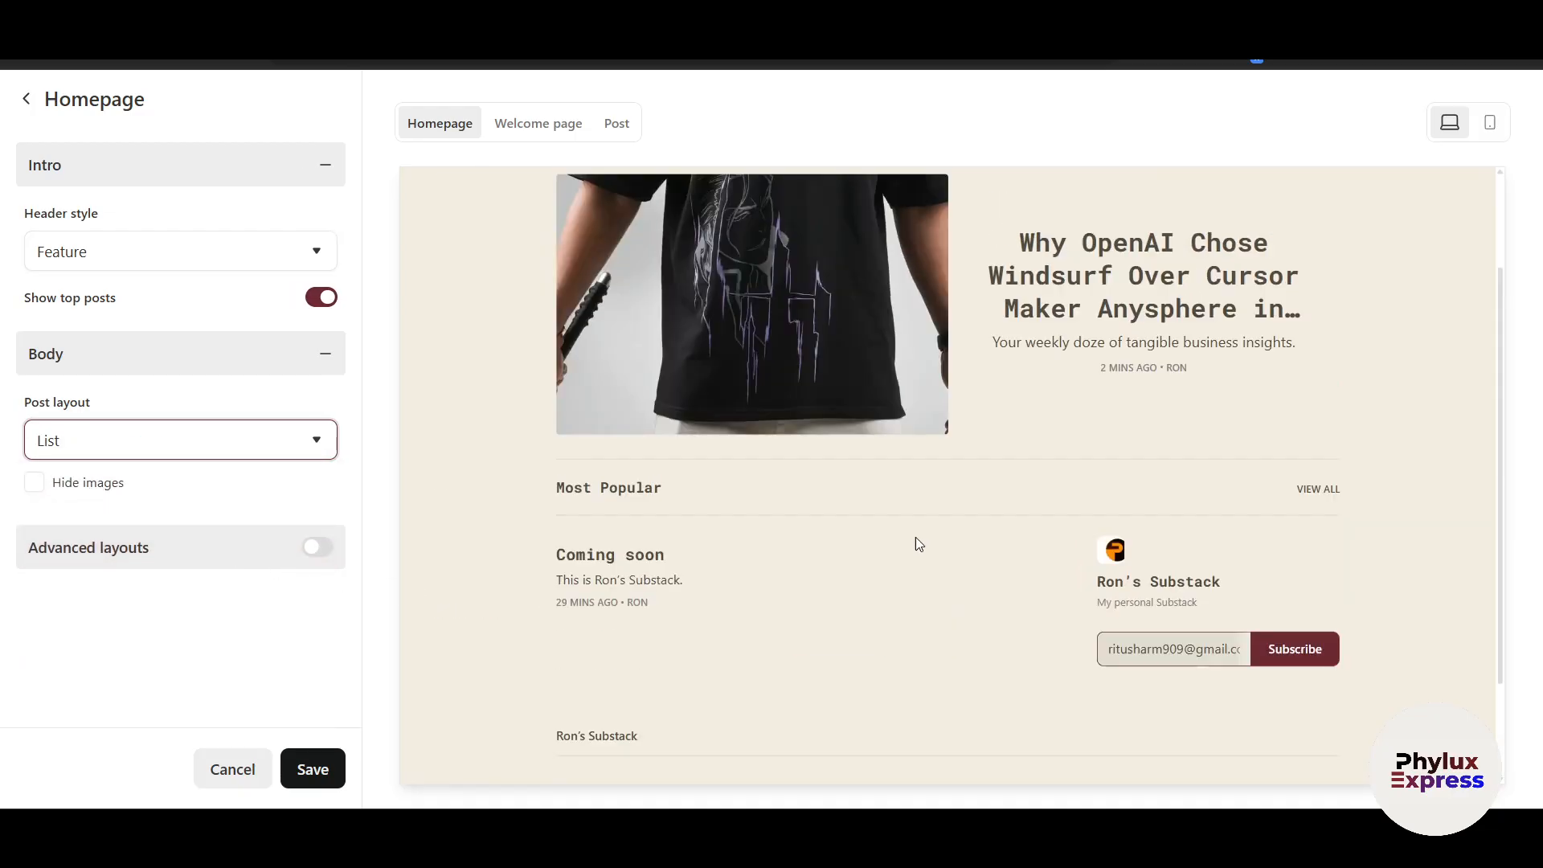
left_click(35, 489)
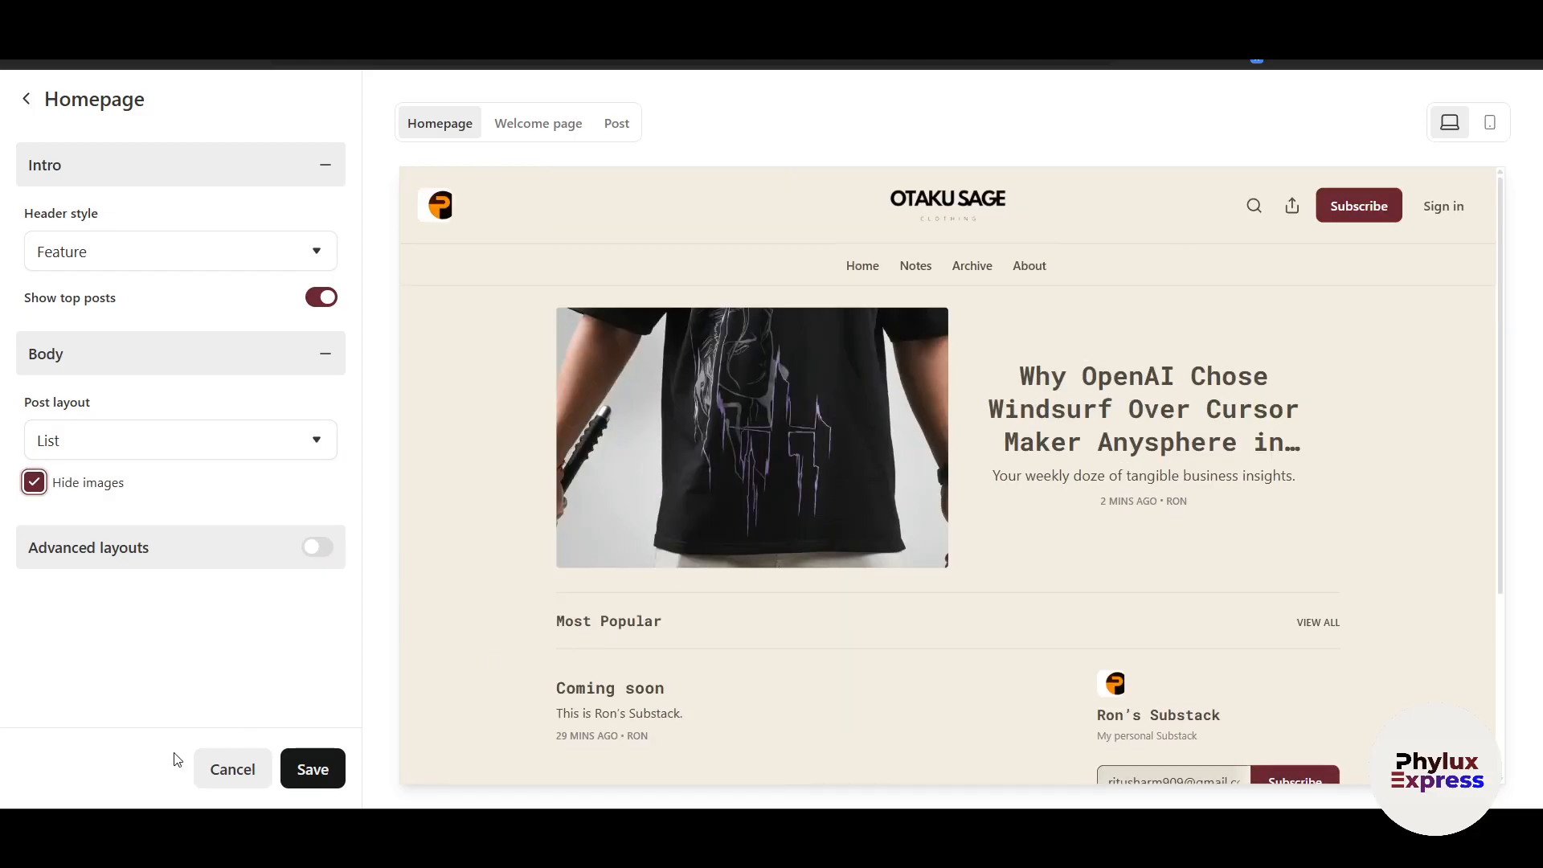
left_click(196, 447)
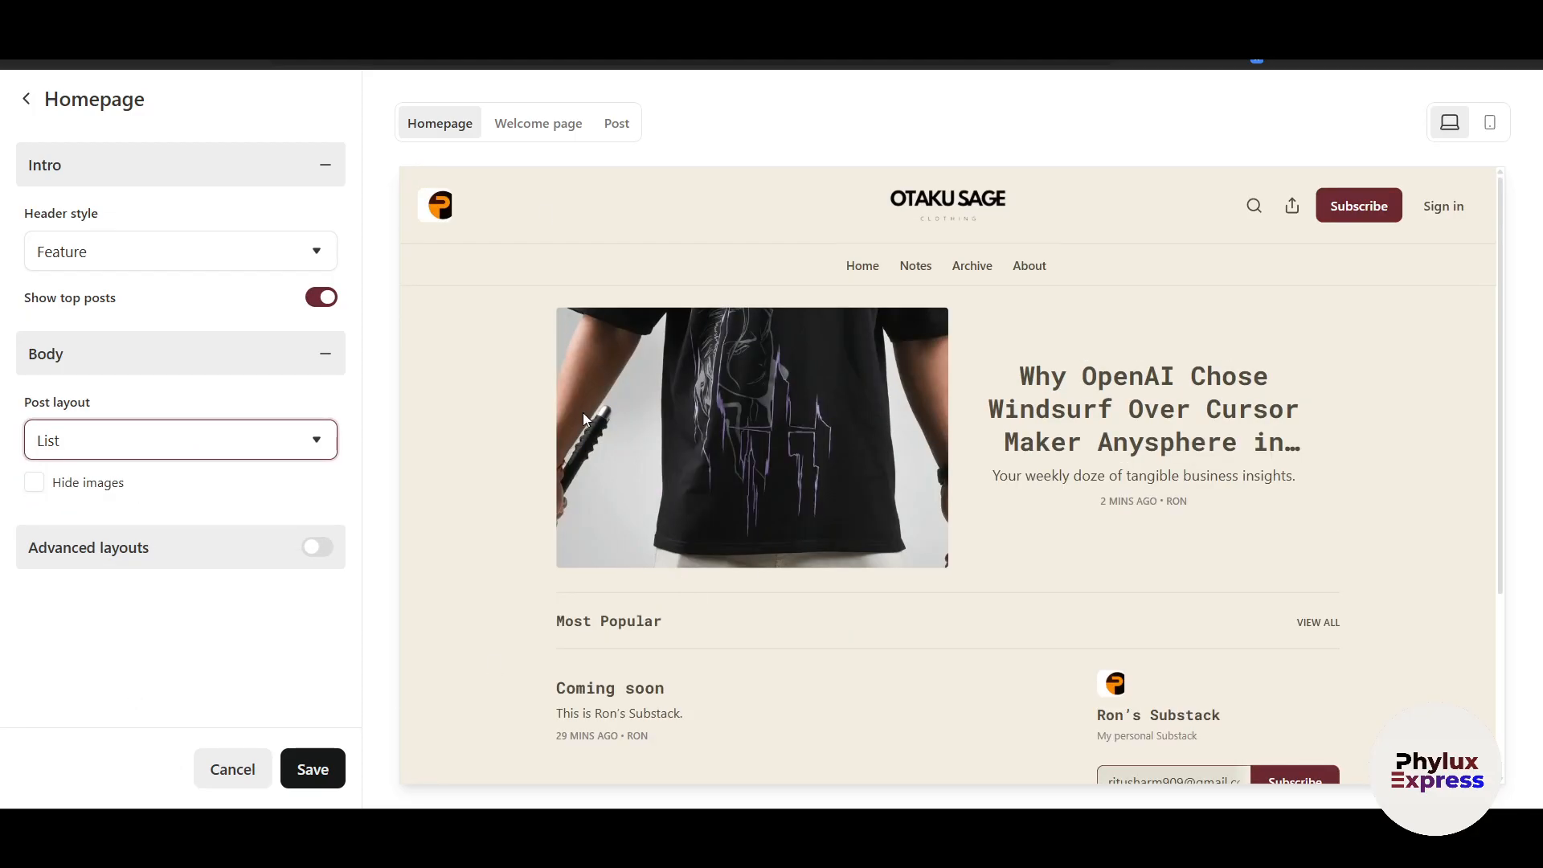
Preview the theme on the welcome page and on the published post, looking through the post down to its poll
left_click(547, 127)
left_click(617, 129)
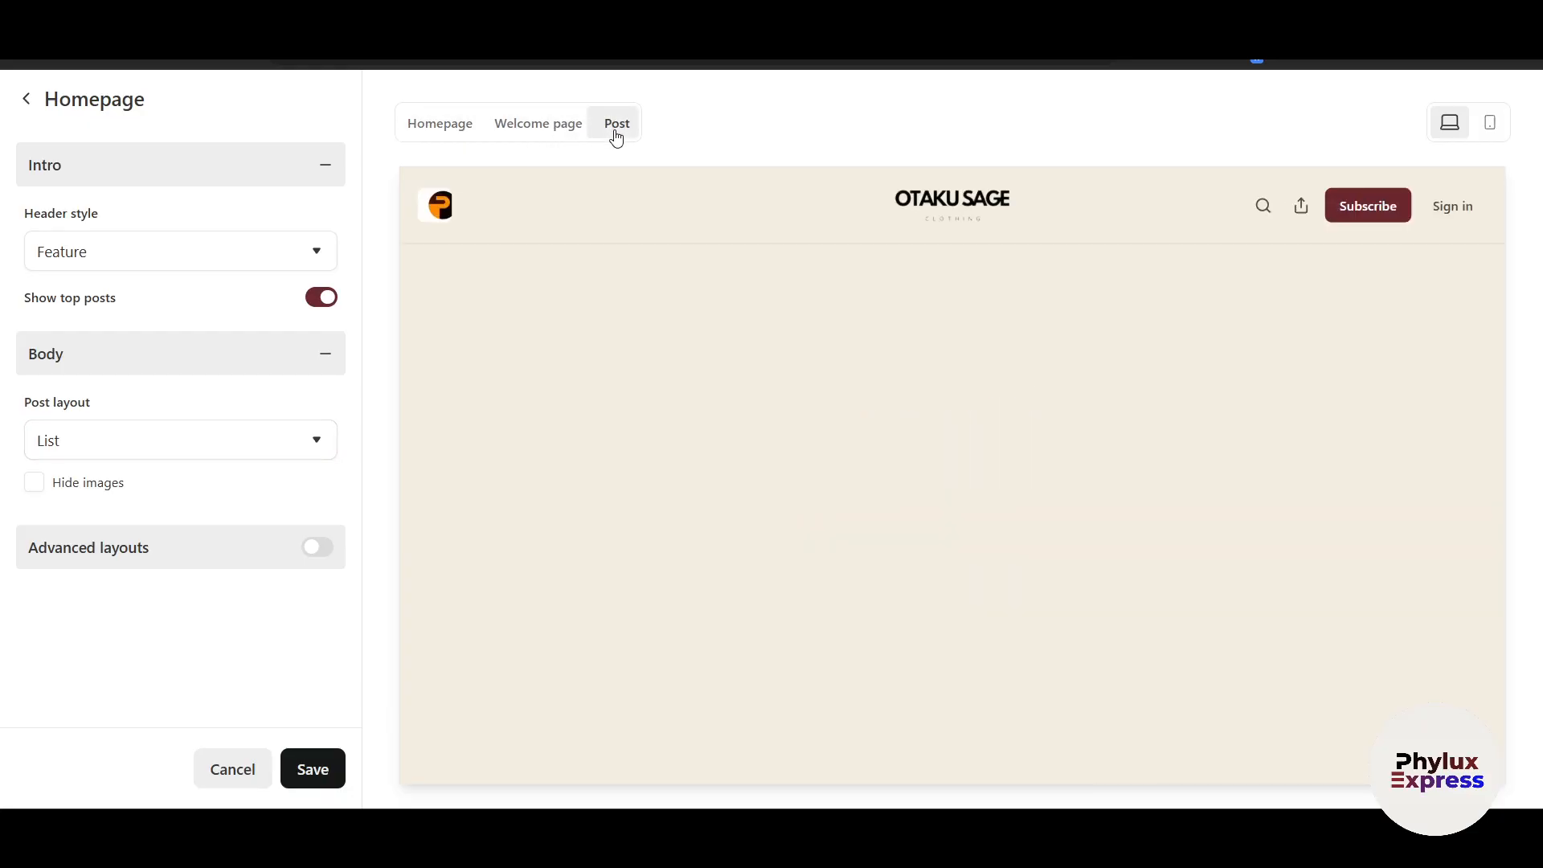
scroll(1299, 517, "down", 10)
scroll(1318, 509, "down", 5)
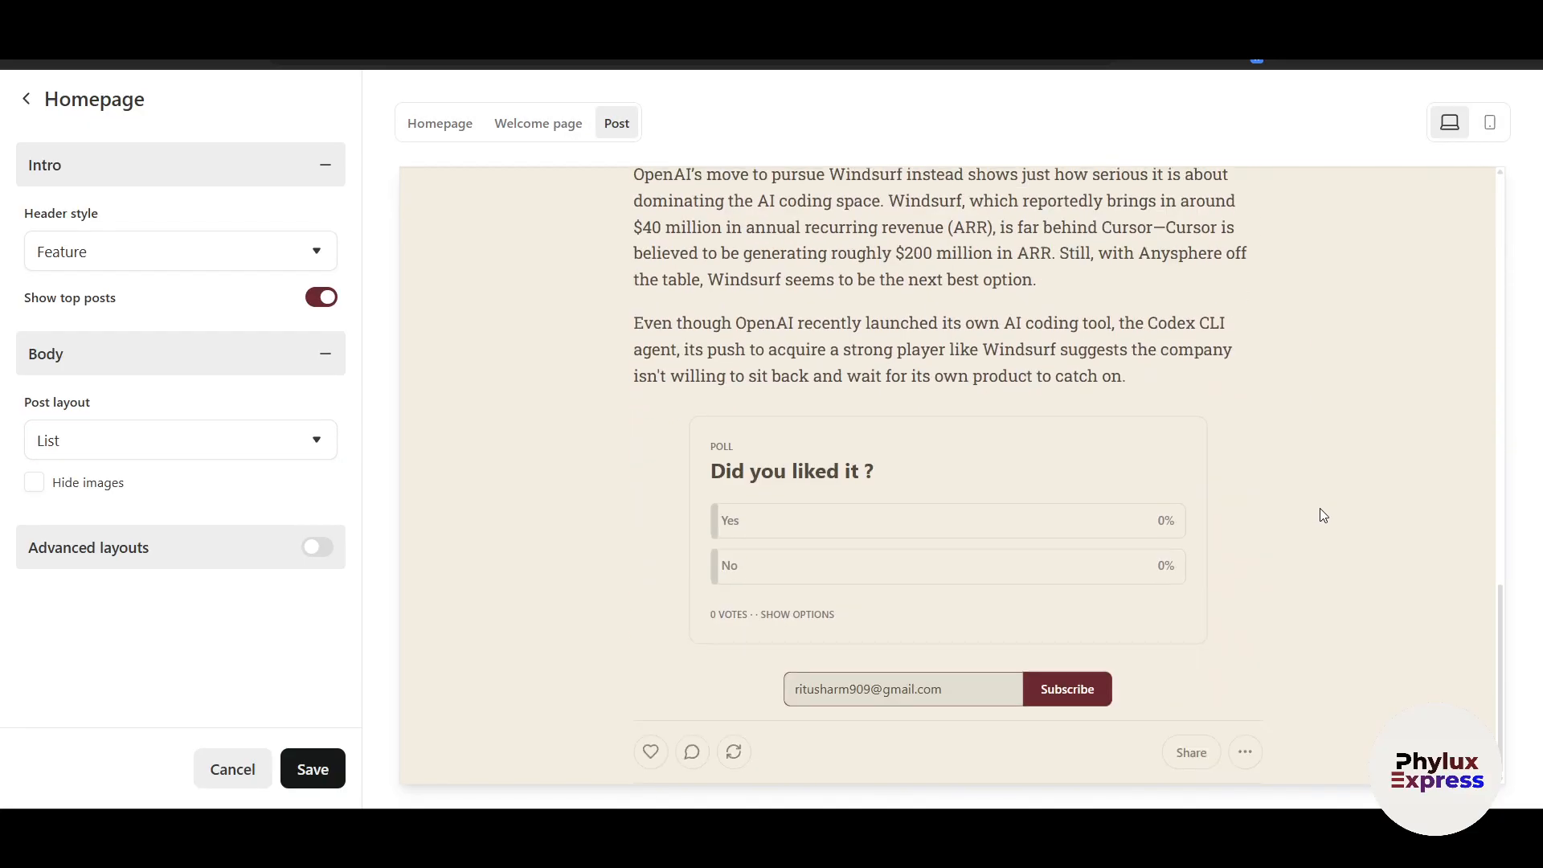
scroll(1315, 482, "up", 20)
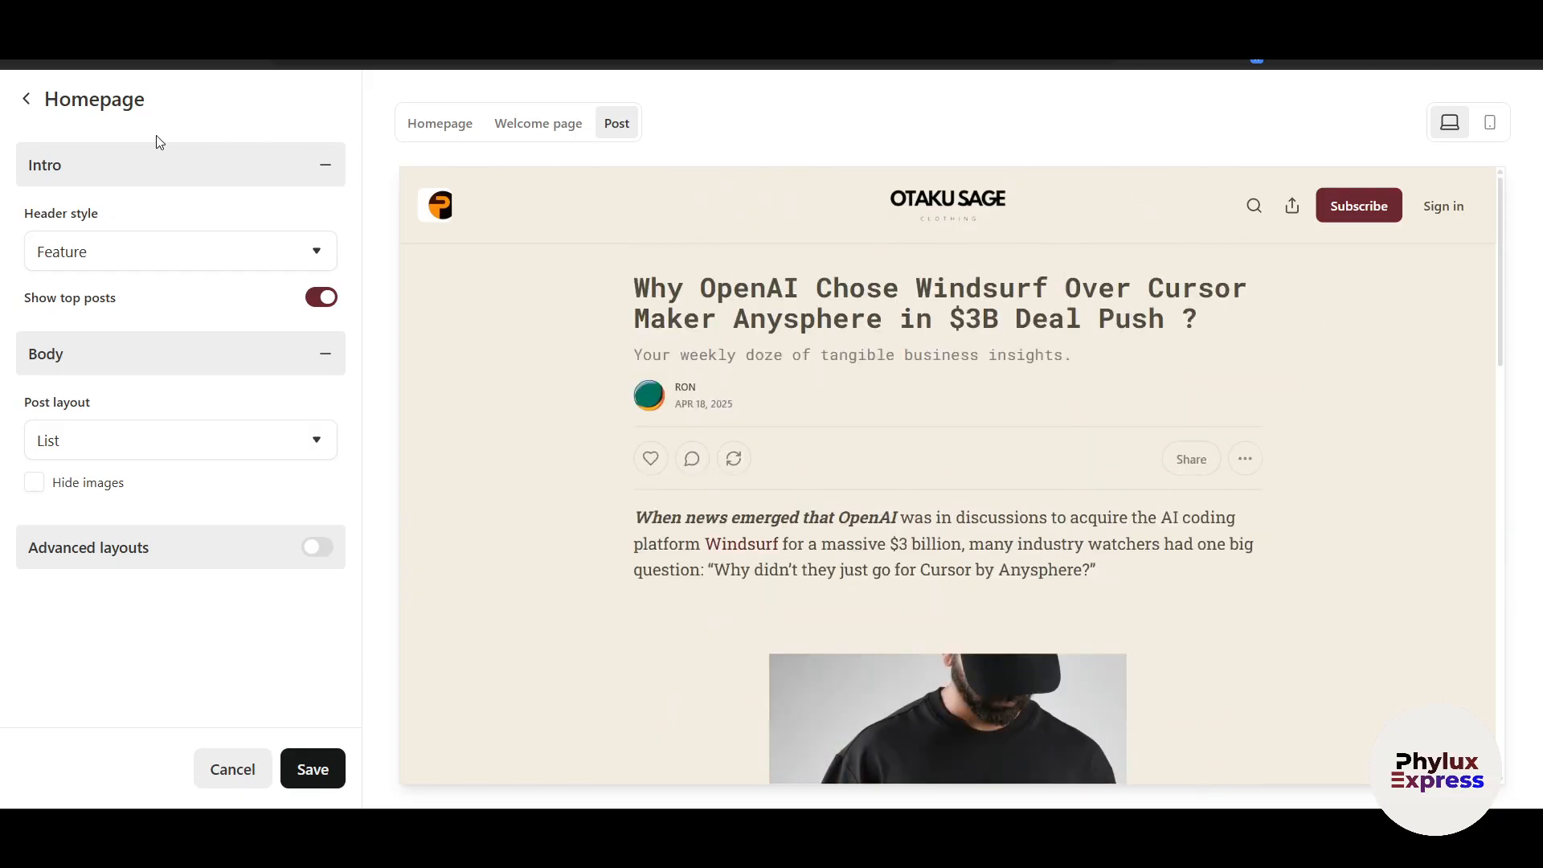
Leave the homepage layout settings
left_click(64, 116)
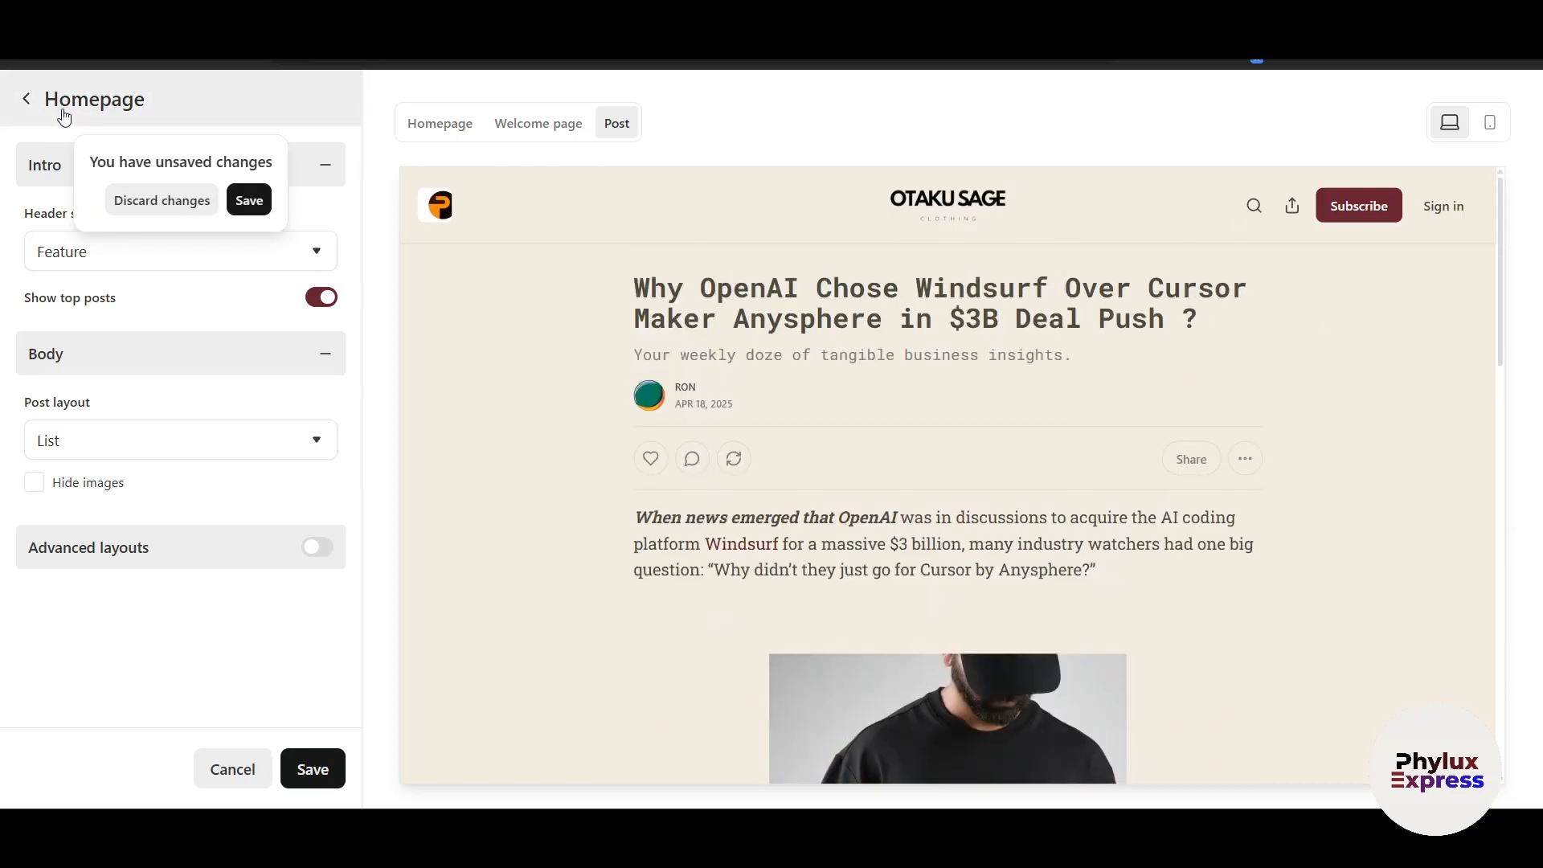